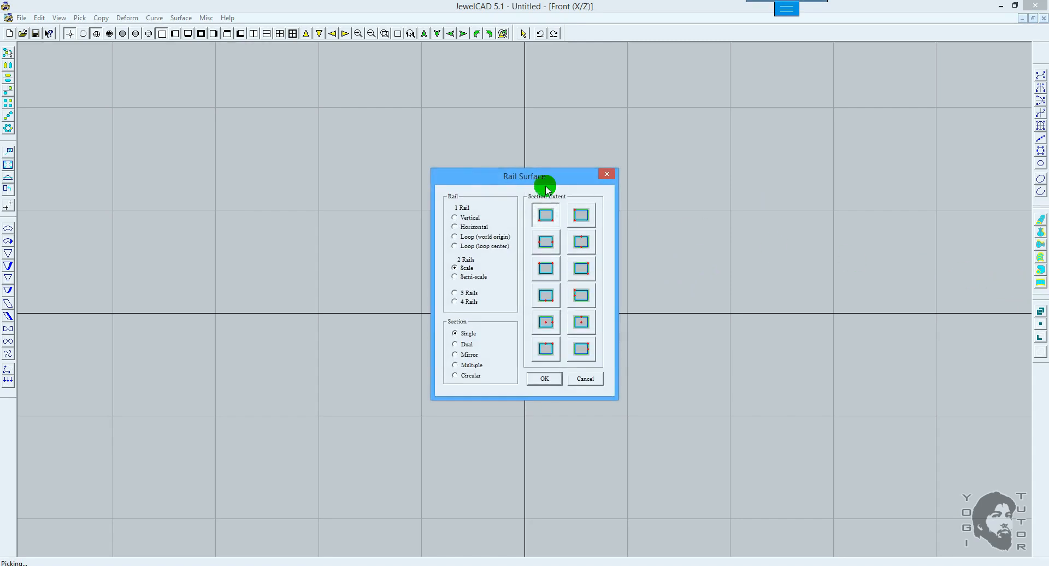
Dismiss the Rail Surface options and draw a circle with diameter 16 and 16 control points, centred on the origin.
{"action": "left_click_drag", "start_coordinate": [518, 175], "coordinate": [706, 122]}
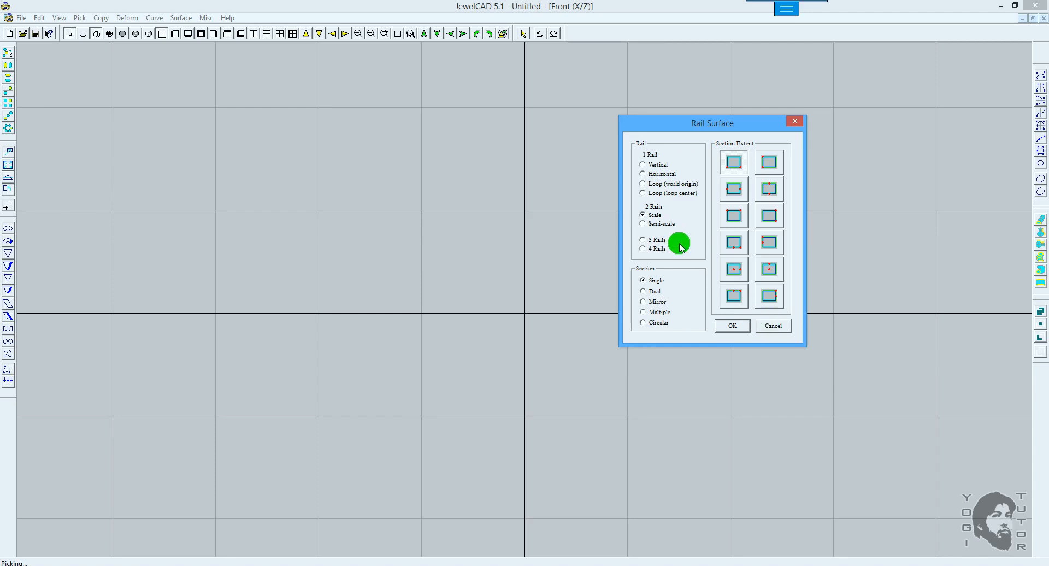
{"action": "left_click", "coordinate": [772, 328]}
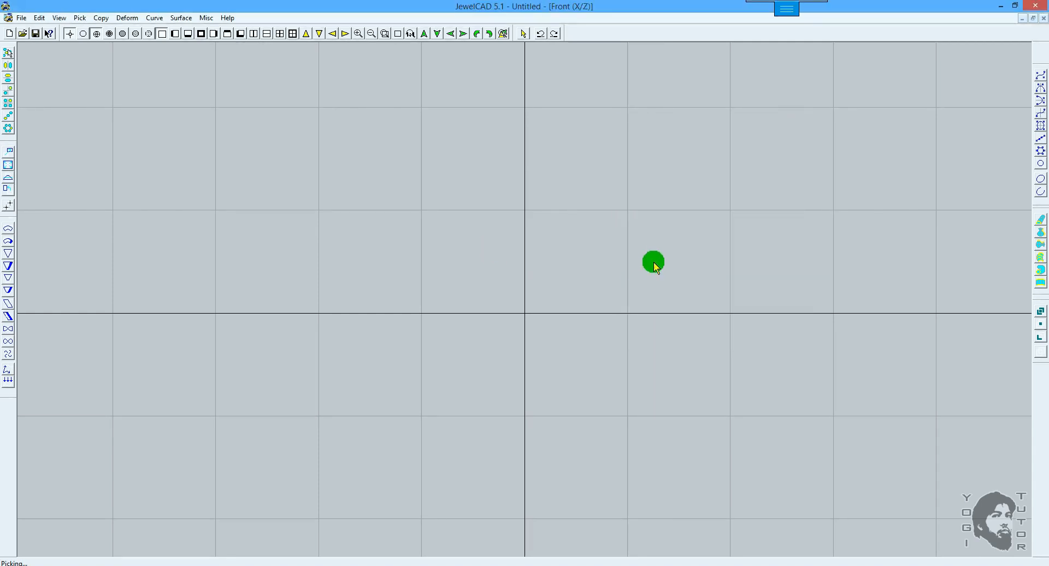
{"action": "left_click", "coordinate": [1040, 163]}
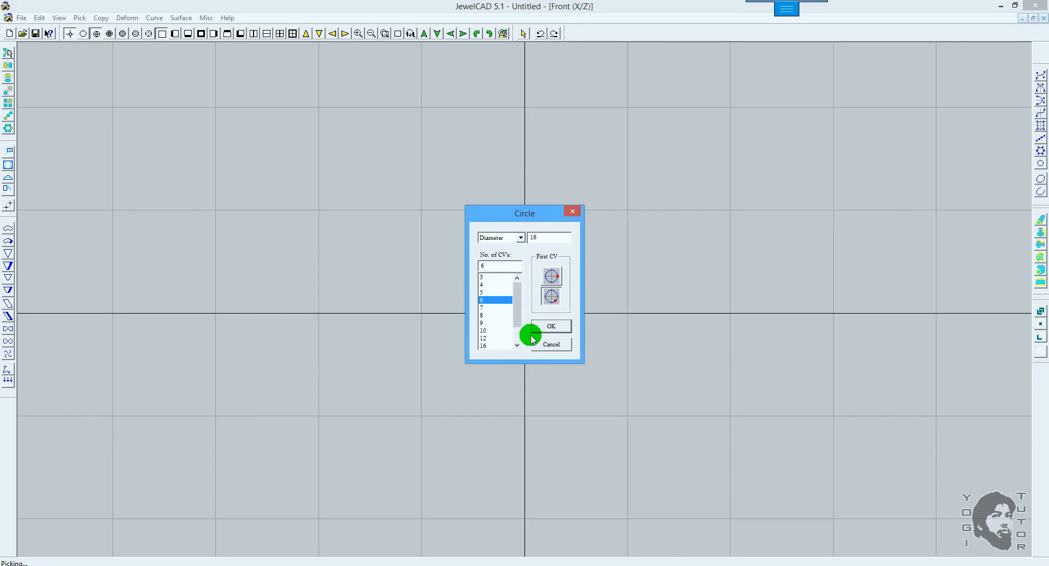
{"action": "scroll", "coordinate": [510, 322], "scroll_direction": "down", "scroll_amount": 2}
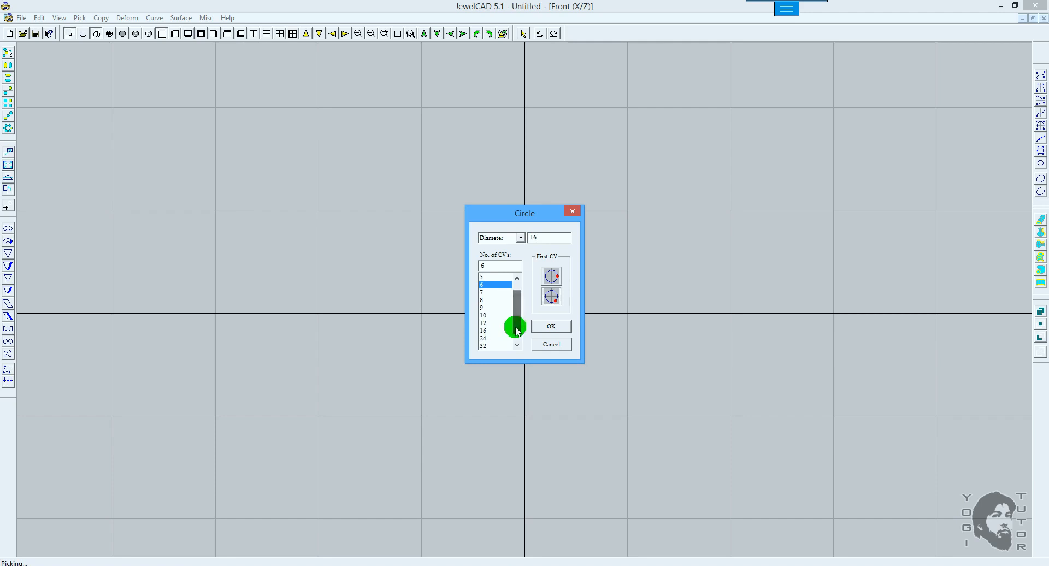
{"action": "left_click", "coordinate": [486, 331]}
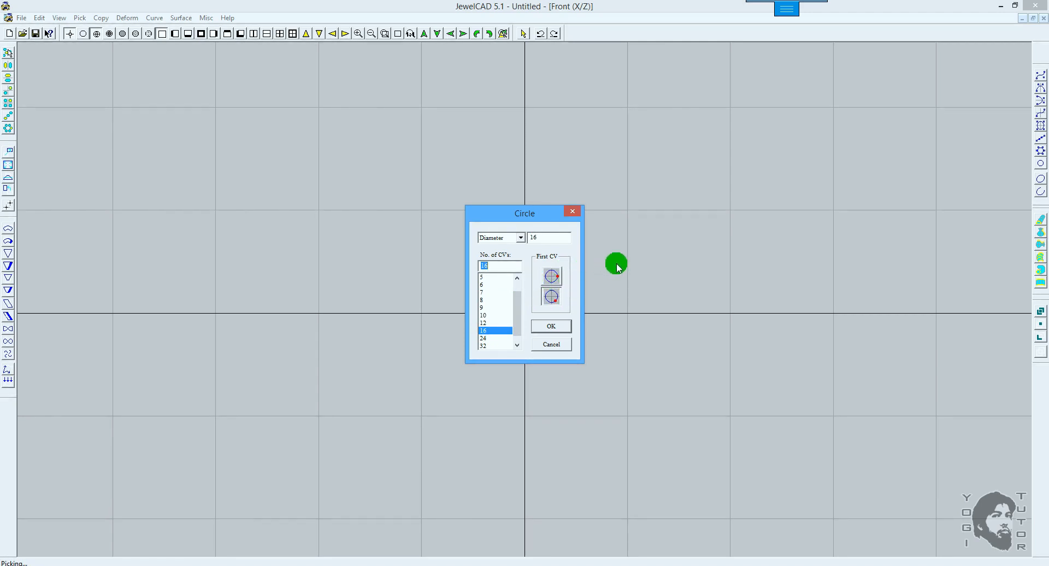
{"action": "left_click", "coordinate": [556, 328]}
Draw a second circle with diameter 20 and 16 control points, concentric with the first.
{"action": "scroll", "coordinate": [635, 260], "scroll_direction": "up", "scroll_amount": 3}
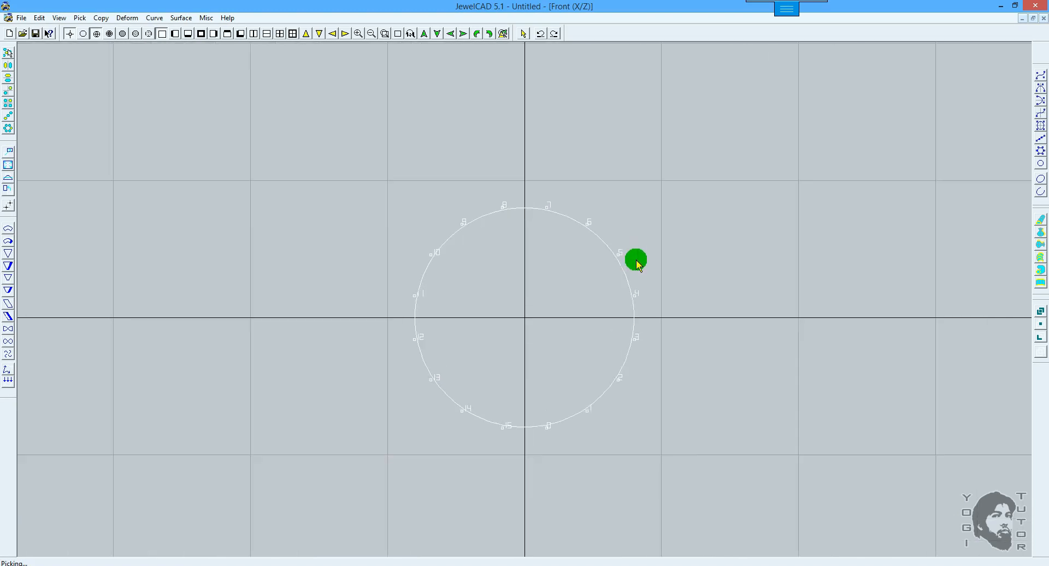
{"action": "middle_click_drag", "start_coordinate": [598, 284], "coordinate": [599, 283]}
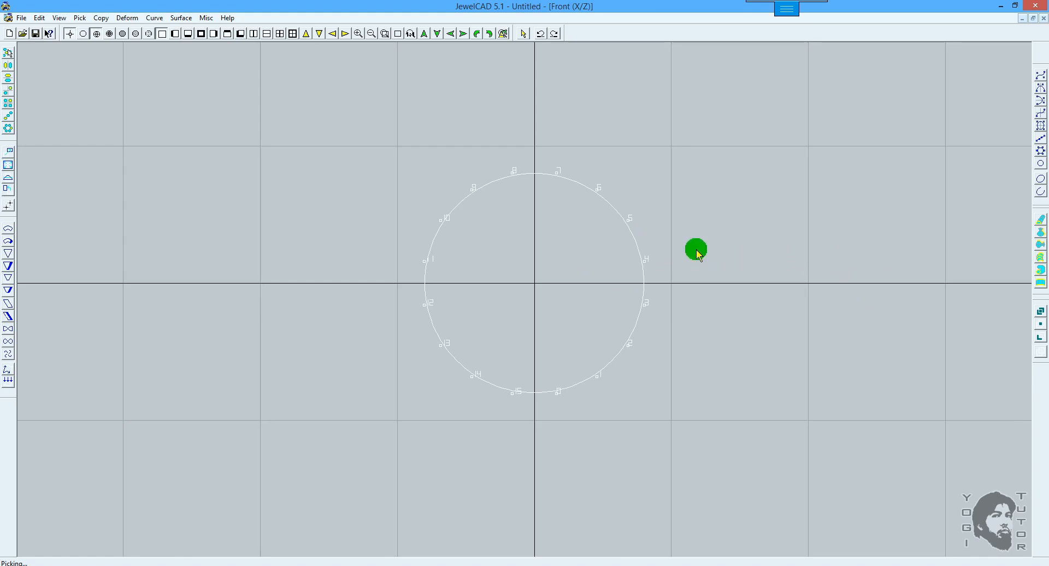
{"action": "scroll", "coordinate": [658, 257], "scroll_direction": "up", "scroll_amount": 1}
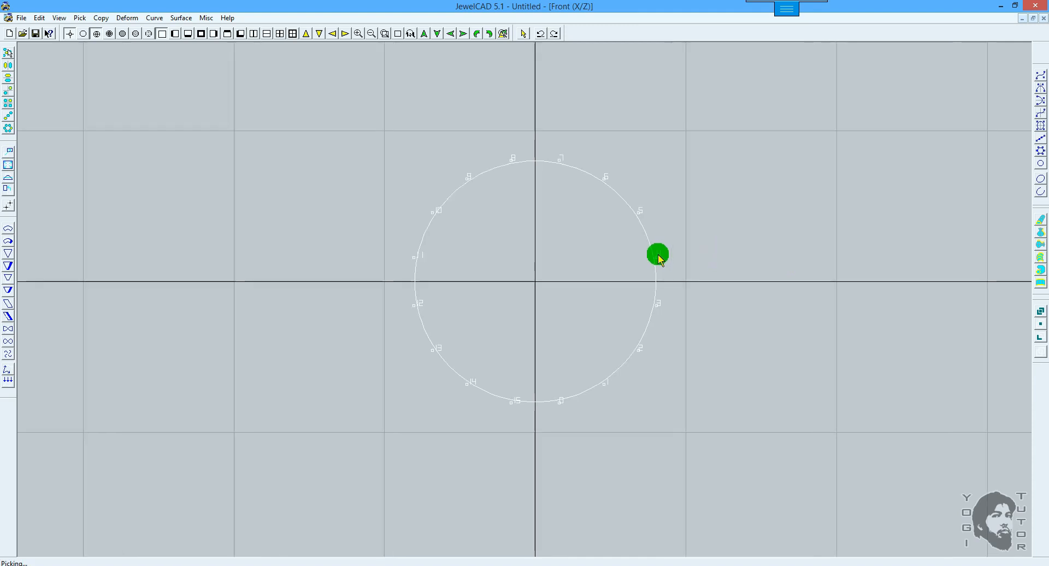
{"action": "left_click_drag", "start_coordinate": [562, 258], "coordinate": [574, 243], "text": "shift"}
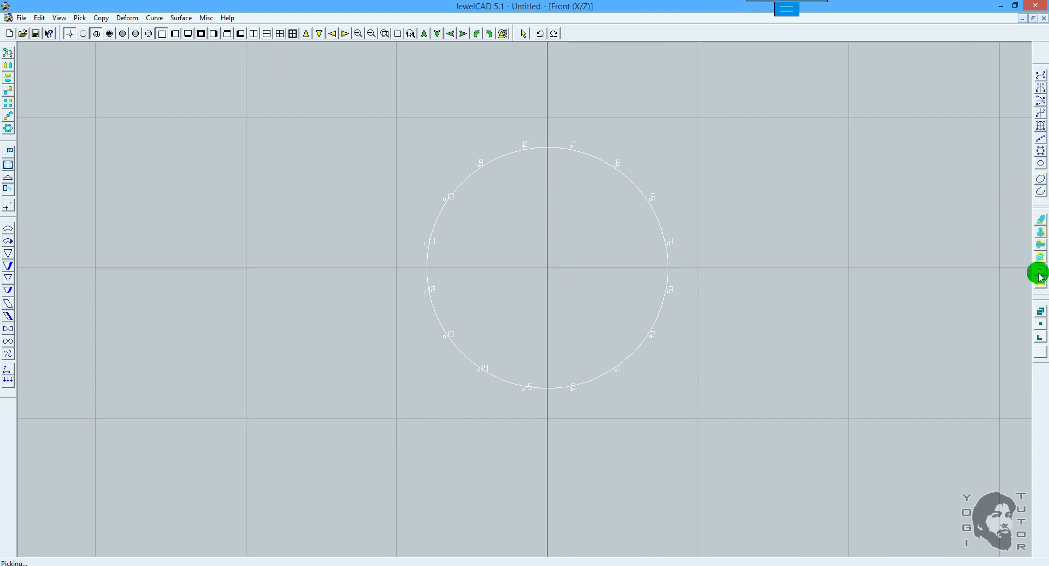
{"action": "left_click", "coordinate": [1041, 165]}
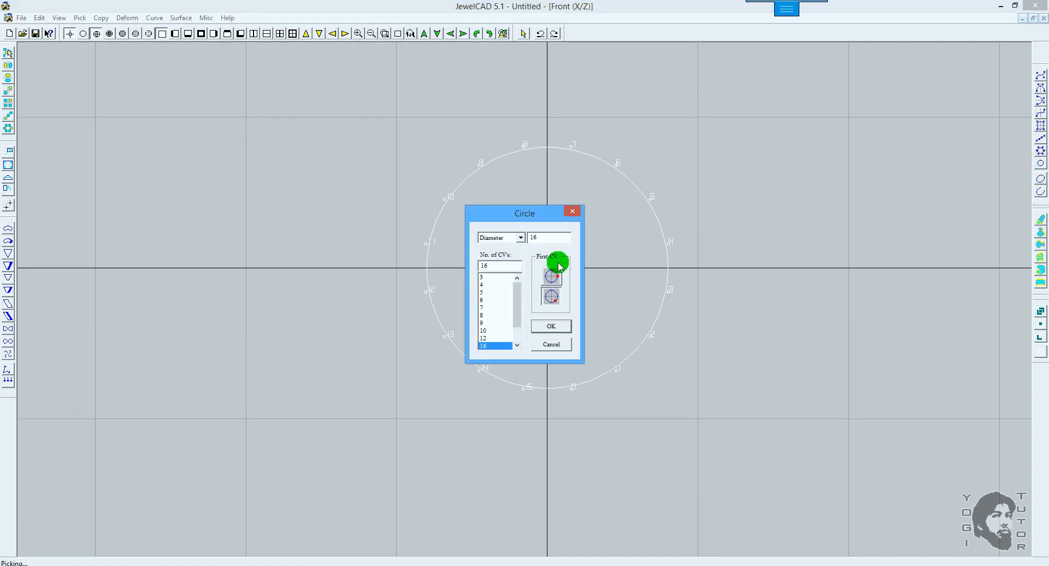
{"action": "left_click", "coordinate": [553, 326]}
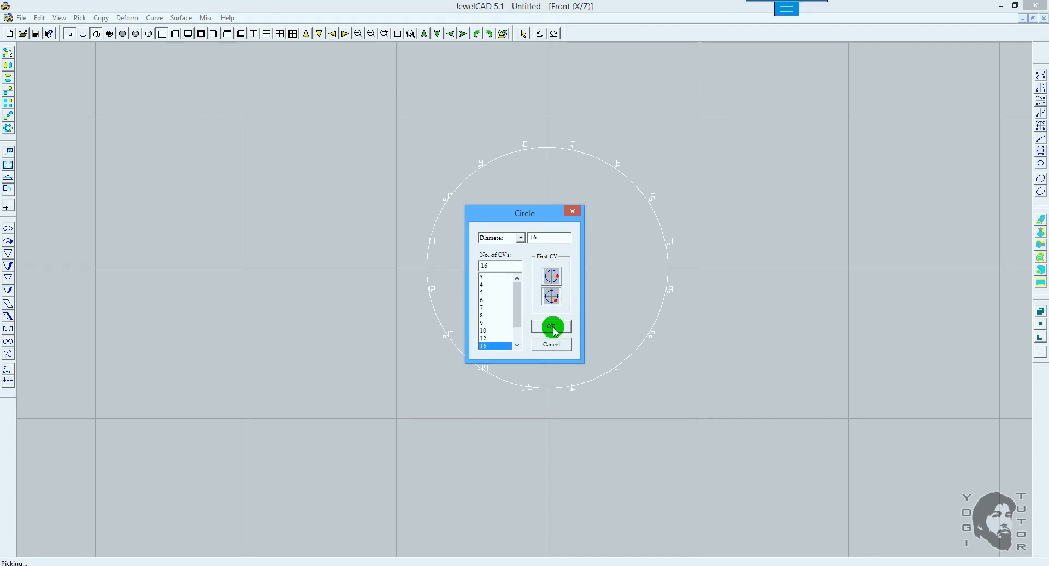
{"action": "double_click", "coordinate": [545, 238]}
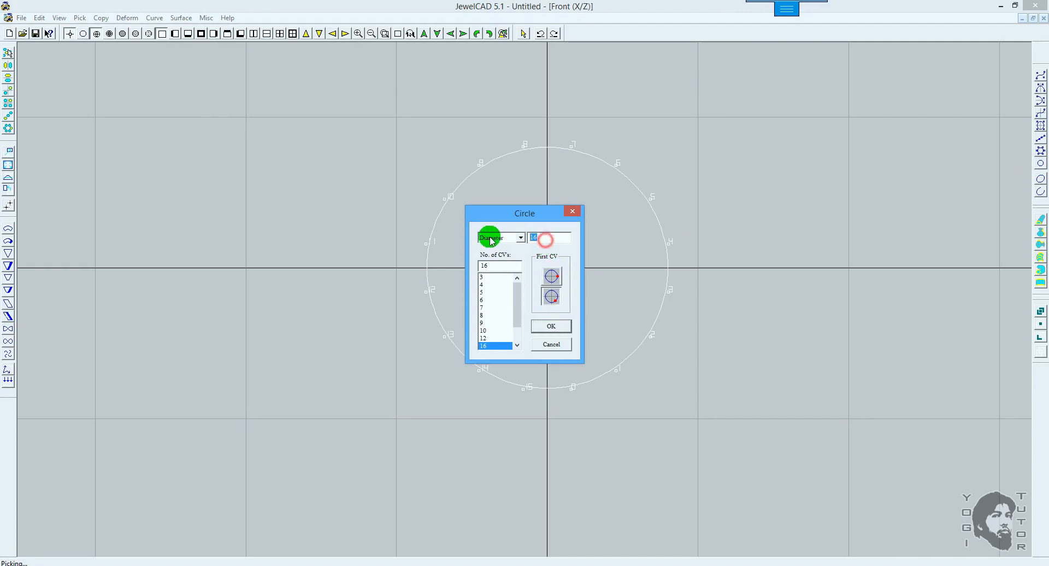
{"action": "type", "text": "20"}
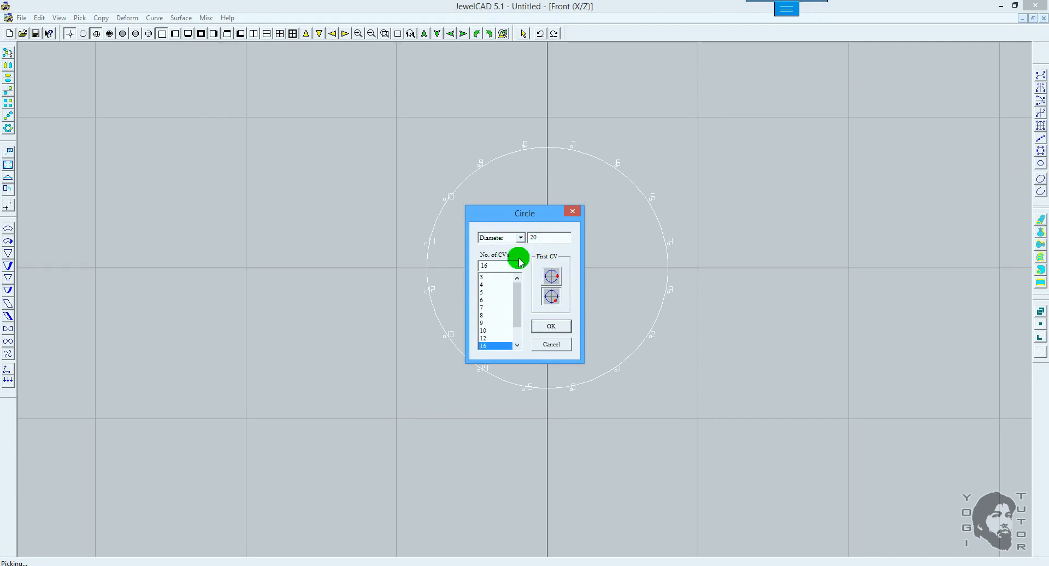
{"action": "left_click", "coordinate": [559, 328]}
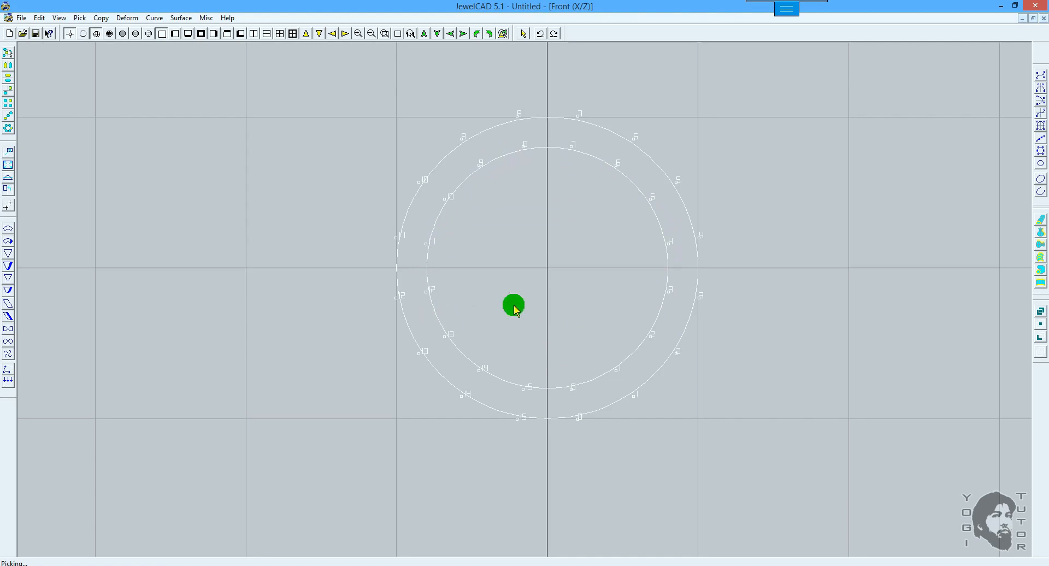
Move the outer circle up about 0.55 along Z and scale it down slightly.
{"action": "left_click", "coordinate": [774, 276]}
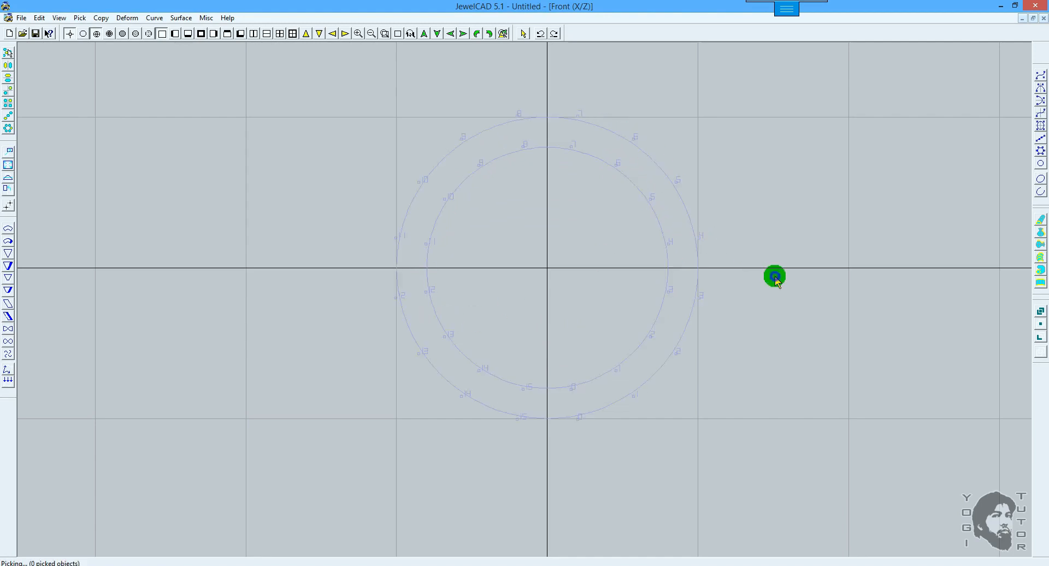
{"action": "scroll", "coordinate": [601, 247], "scroll_direction": "up", "scroll_amount": 3}
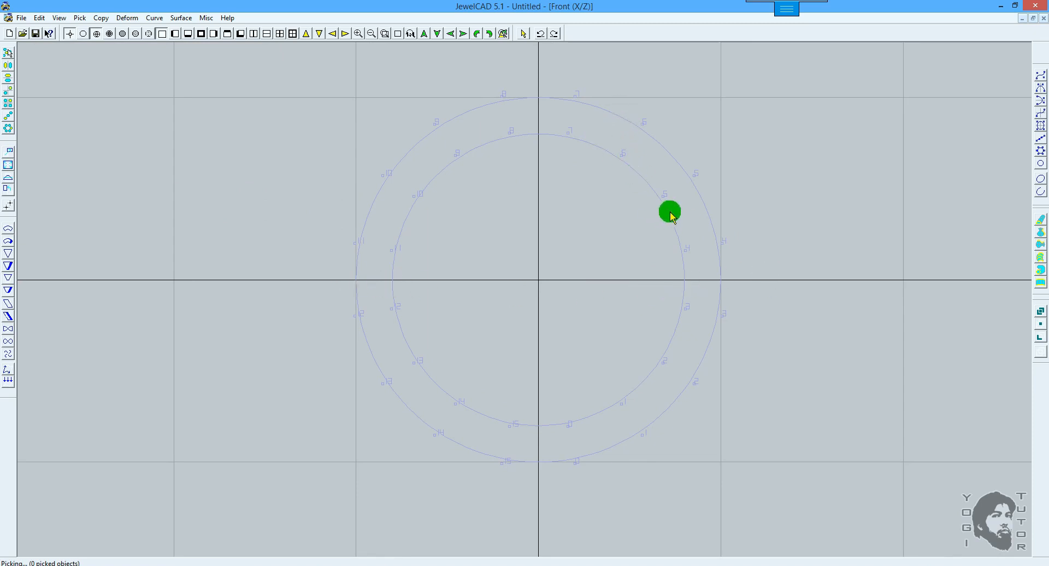
{"action": "left_click", "coordinate": [522, 118]}
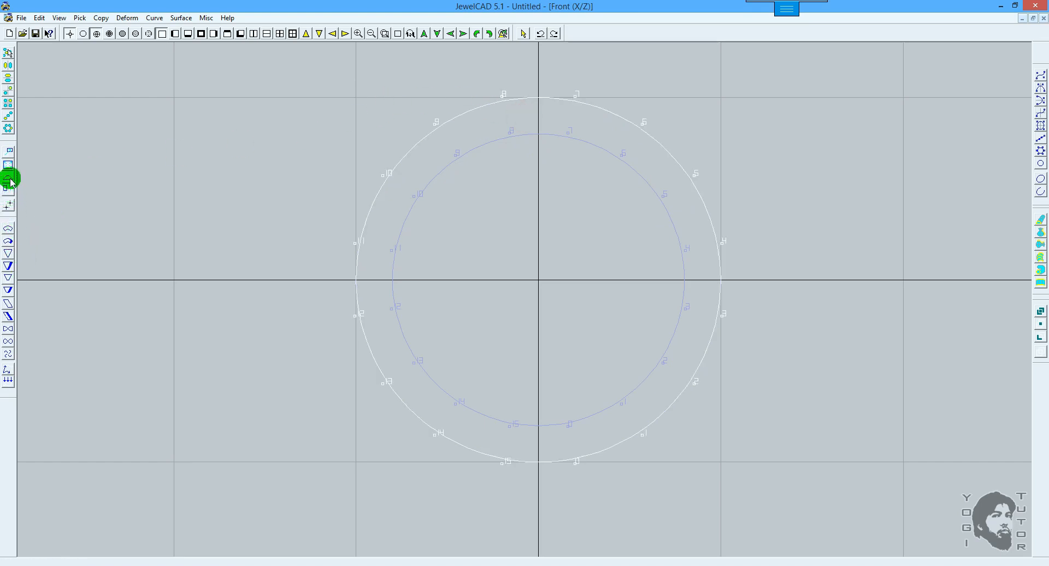
{"action": "left_click", "coordinate": [8, 153]}
{"action": "left_click_drag", "start_coordinate": [517, 245], "coordinate": [519, 230]}
{"action": "left_click_drag", "start_coordinate": [517, 230], "coordinate": [539, 223]}
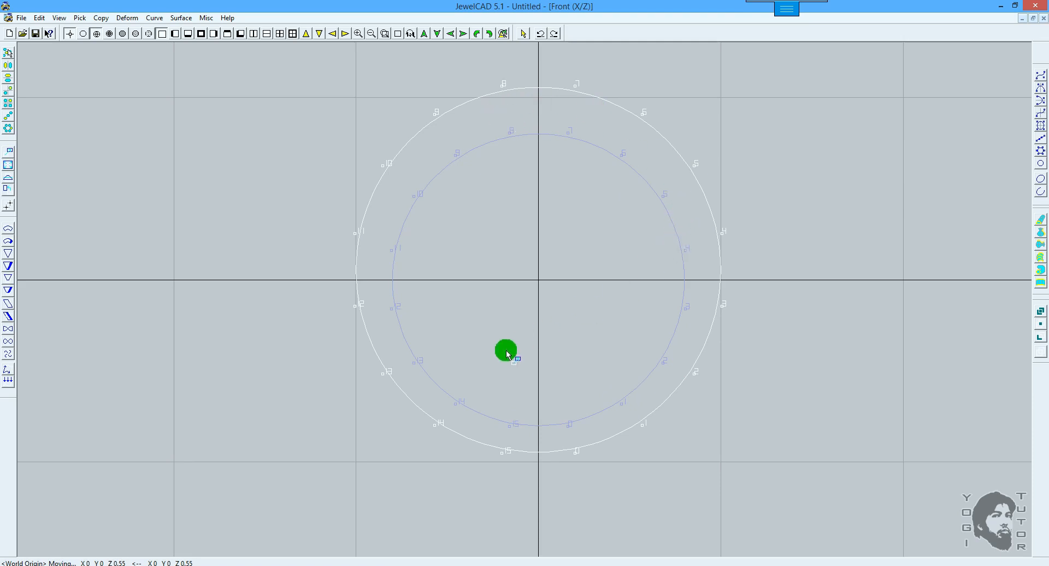
{"action": "right_click_drag", "start_coordinate": [519, 342], "coordinate": [578, 286]}
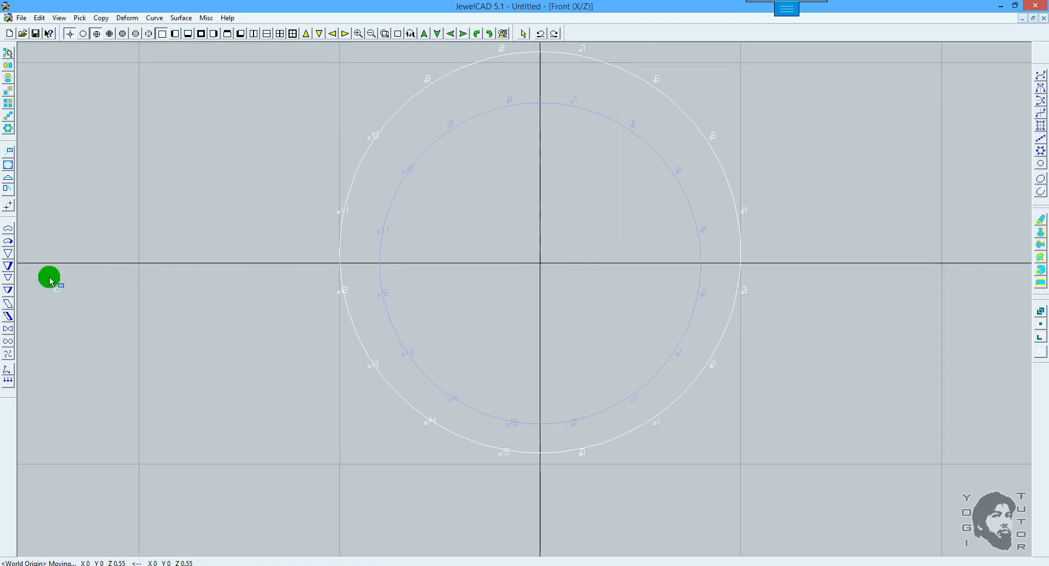
{"action": "left_click", "coordinate": [8, 164]}
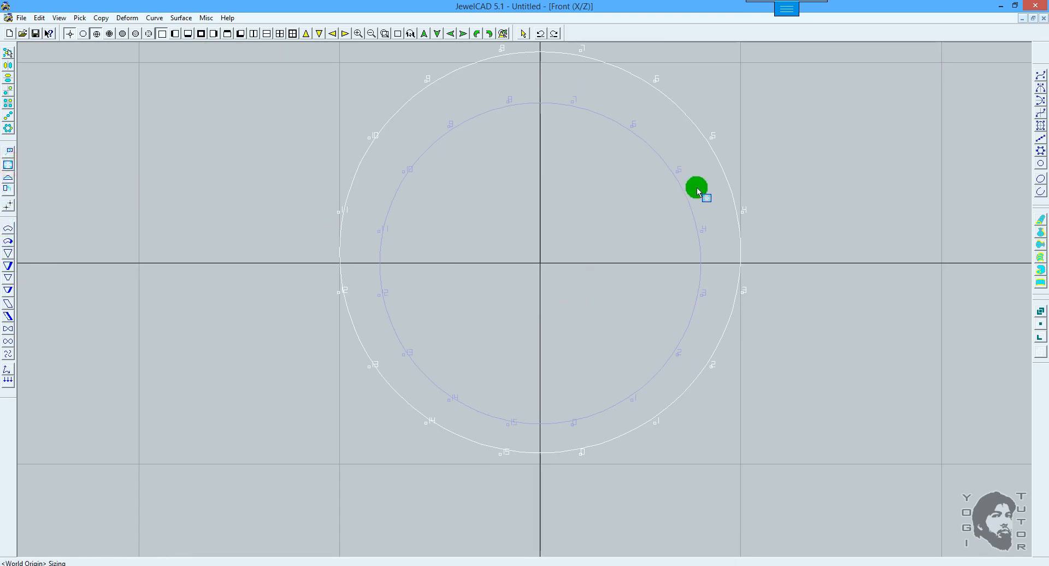
{"action": "left_click_drag", "start_coordinate": [803, 180], "coordinate": [791, 182]}
Try to move the outer circle down about 0.2 along Z, and undo the move.
{"action": "key", "text": "m"}
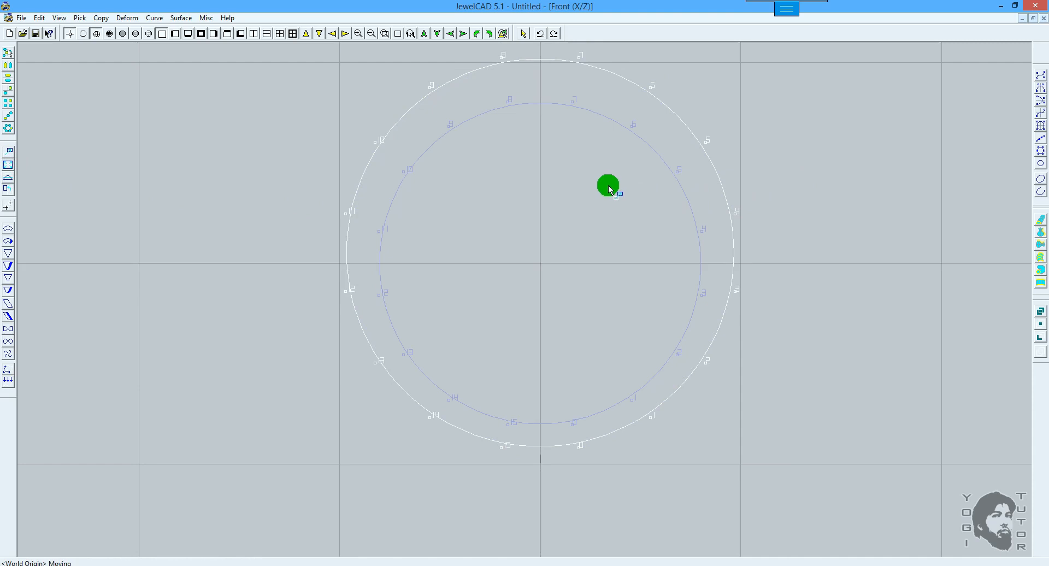
{"action": "left_click_drag", "start_coordinate": [608, 185], "coordinate": [510, 170]}
{"action": "key", "text": "ctrl+z"}
{"action": "key", "text": "ctrl+z"}
Clear the selection and draw a circle with diameter 1.2 and 8 control points at the origin.
{"action": "scroll", "coordinate": [538, 204], "scroll_direction": "up", "scroll_amount": 1}
{"action": "scroll", "coordinate": [493, 256], "scroll_direction": "up", "scroll_amount": 3}
{"action": "scroll", "coordinate": [493, 259], "scroll_direction": "up", "scroll_amount": 1}
{"action": "left_click_drag", "start_coordinate": [493, 347], "coordinate": [504, 233], "text": "ctrl+shift"}
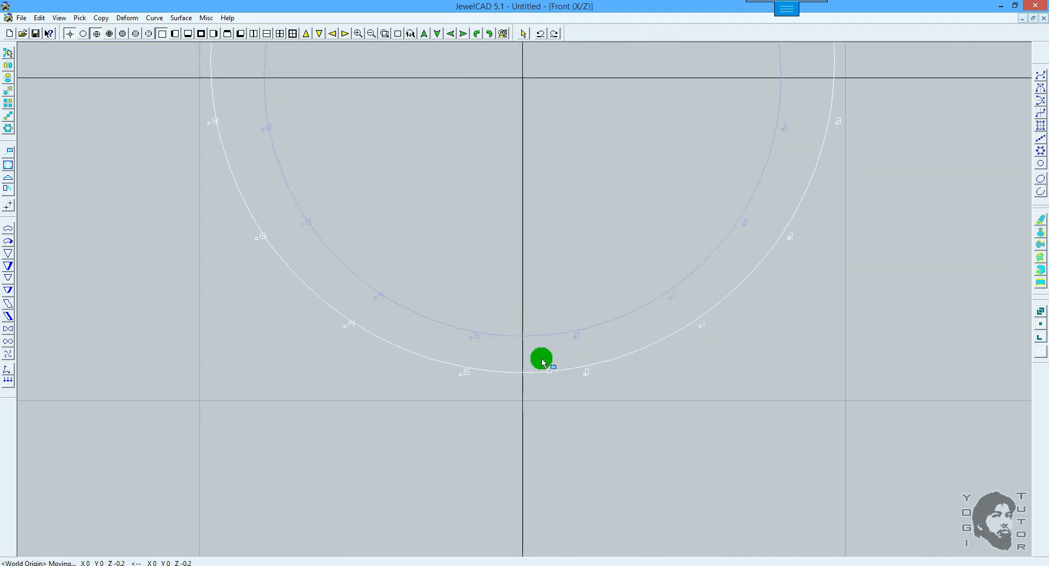
{"action": "scroll", "coordinate": [514, 314], "scroll_direction": "down", "scroll_amount": 1}
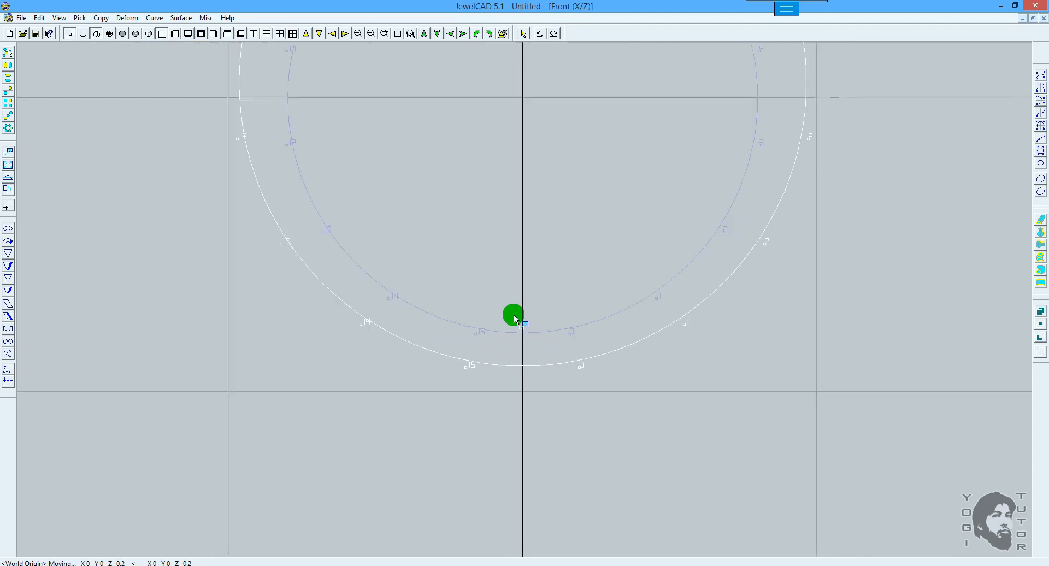
{"action": "scroll", "coordinate": [513, 313], "scroll_direction": "down", "scroll_amount": 1}
{"action": "left_click_drag", "start_coordinate": [503, 235], "coordinate": [500, 327], "text": "ctrl+shift"}
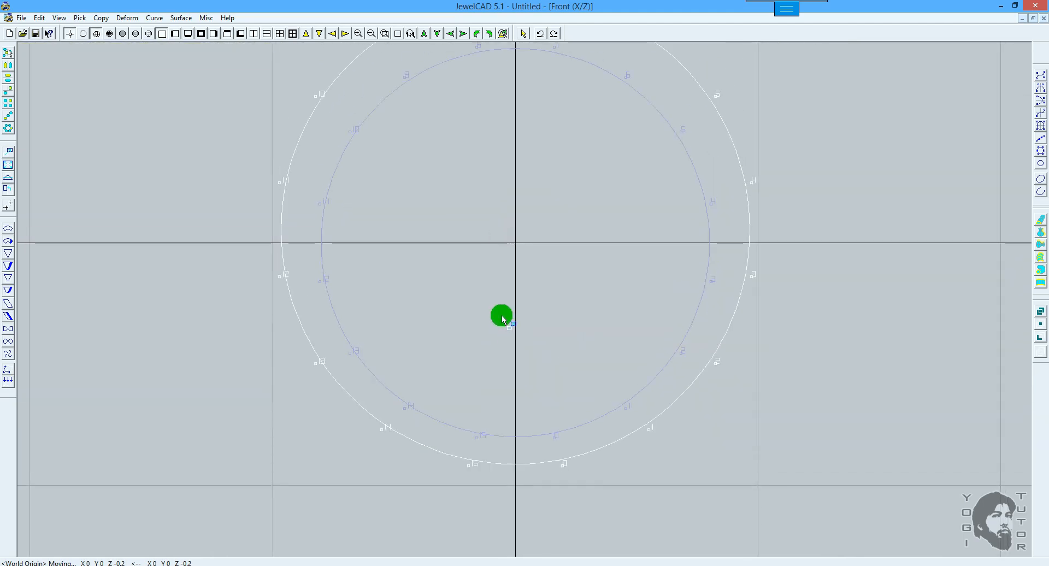
{"action": "key", "text": "space"}
{"action": "key", "text": "space"}
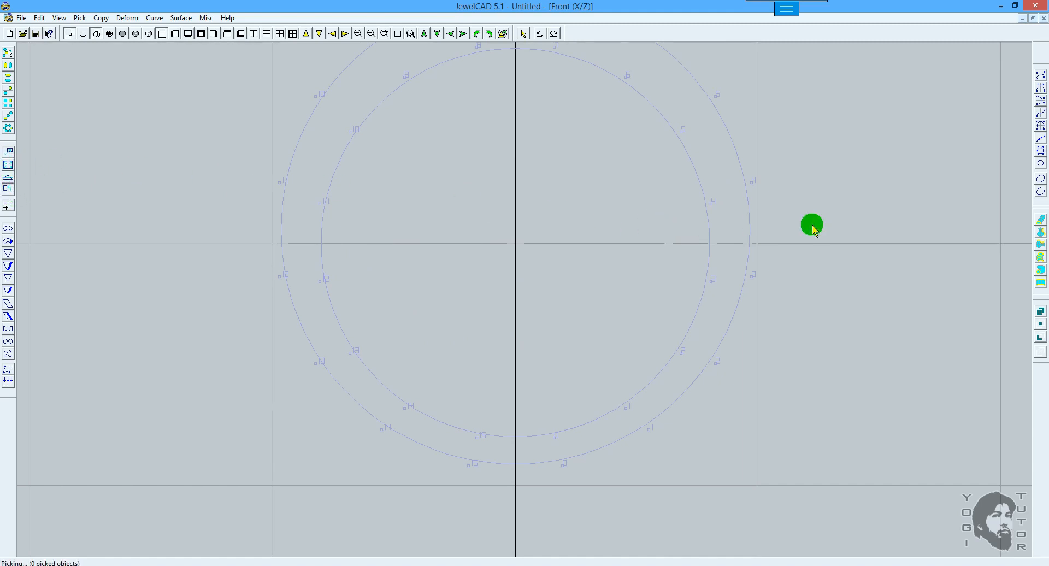
{"action": "left_click", "coordinate": [1041, 162]}
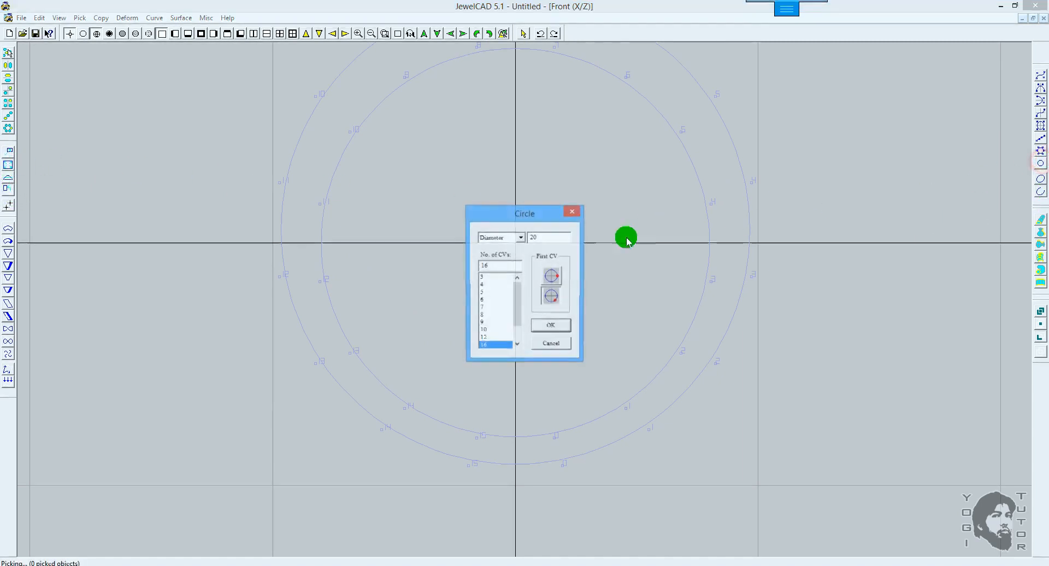
{"action": "double_click", "coordinate": [541, 238]}
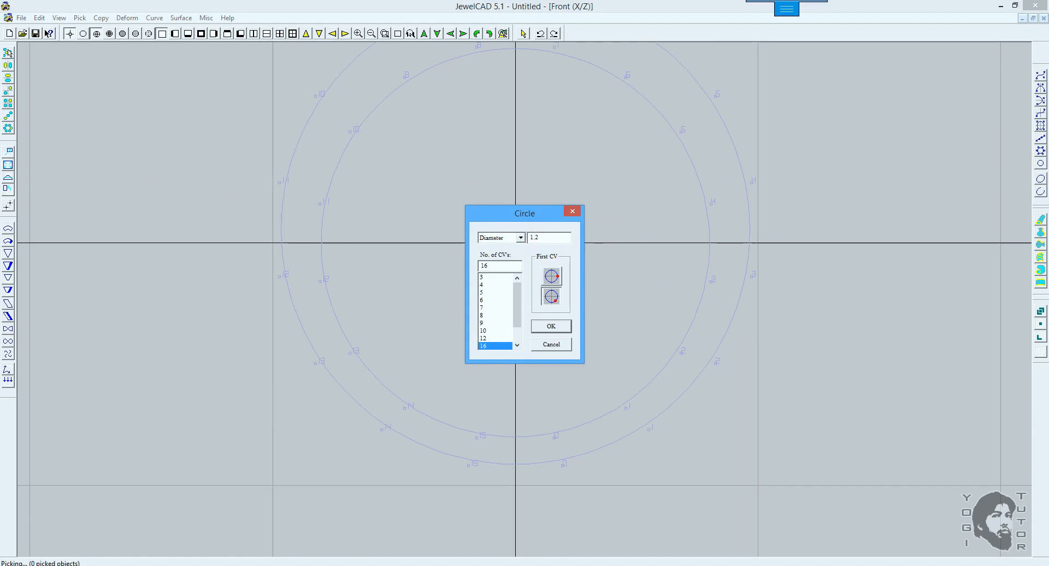
{"action": "left_click", "coordinate": [494, 315]}
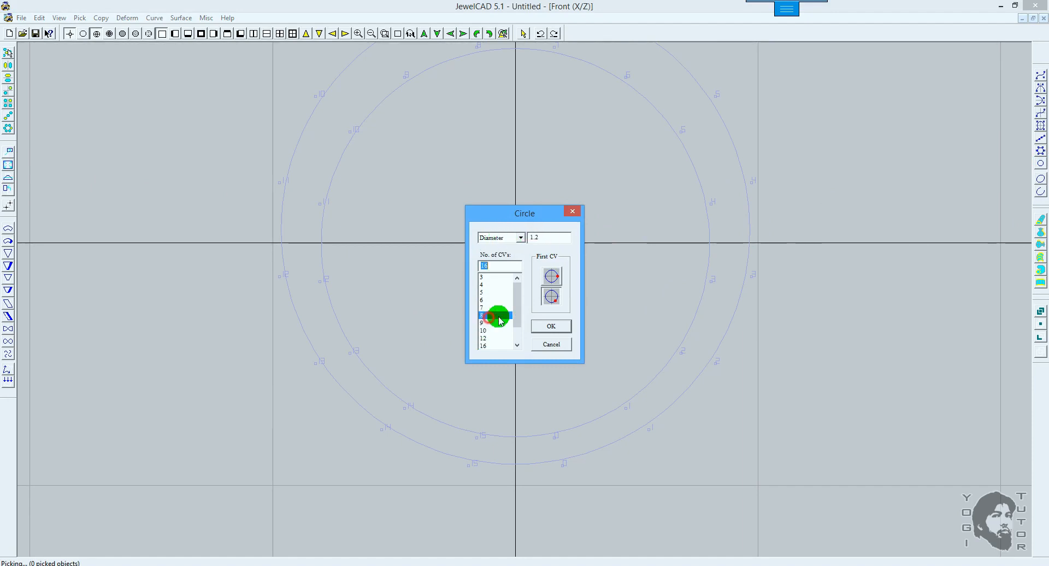
{"action": "left_click", "coordinate": [563, 328]}
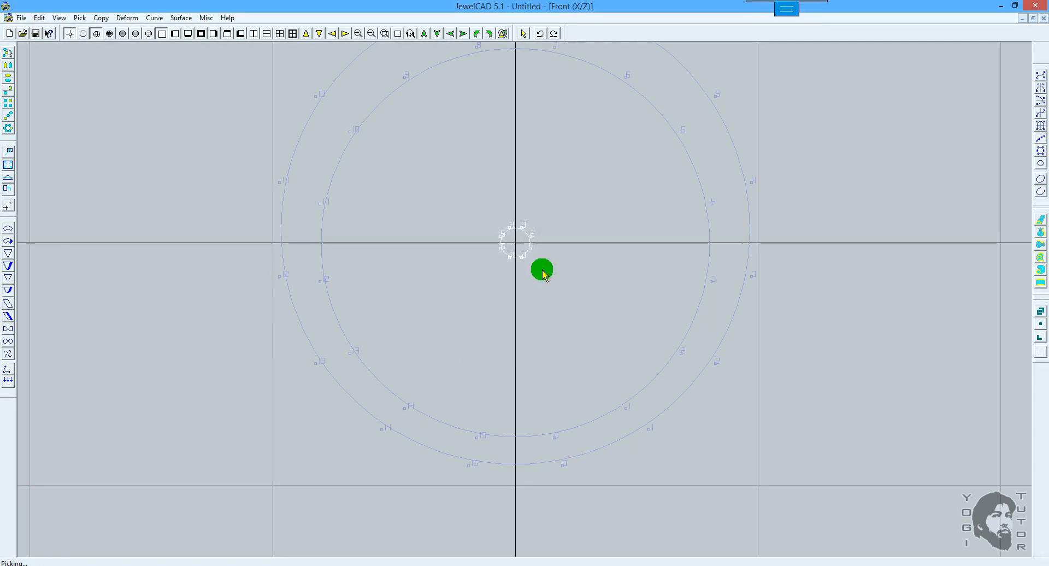
Move the small circle about 8.59 down along Z so its upper edge touches the bottom of the inner circle.
{"action": "scroll", "coordinate": [555, 264], "scroll_direction": "up", "scroll_amount": 2}
{"action": "left_click_drag", "start_coordinate": [549, 311], "coordinate": [579, 197], "text": "ctrl"}
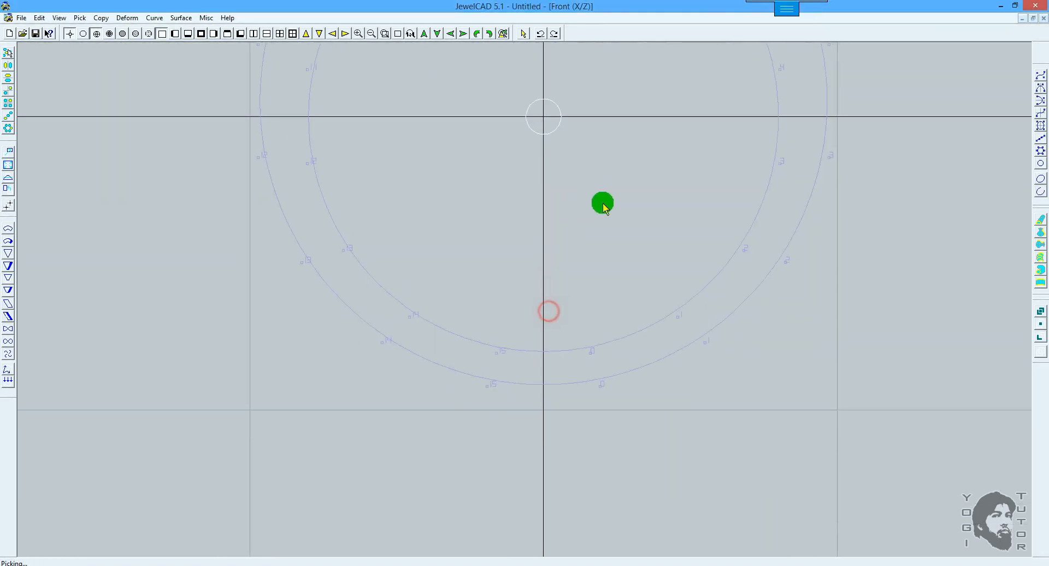
{"action": "key", "text": "m"}
{"action": "left_click_drag", "start_coordinate": [626, 79], "coordinate": [629, 335]}
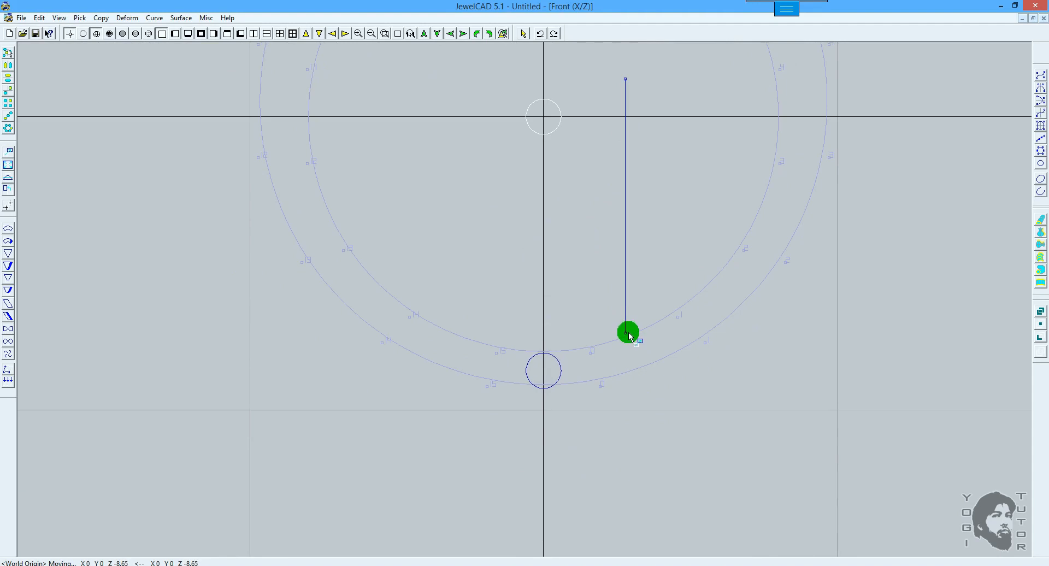
{"action": "left_click_drag", "start_coordinate": [629, 336], "coordinate": [628, 336]}
Move the outer circle about 0.075 down along Z so its lowest point meets the bottom of the small circle.
{"action": "scroll", "coordinate": [615, 339], "scroll_direction": "up", "scroll_amount": 3}
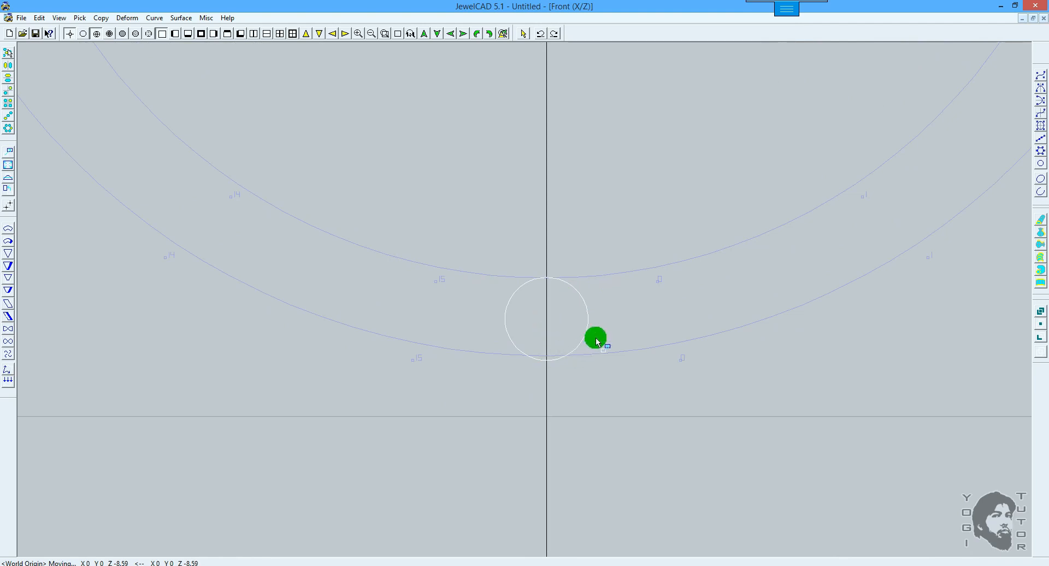
{"action": "left_click", "coordinate": [621, 317]}
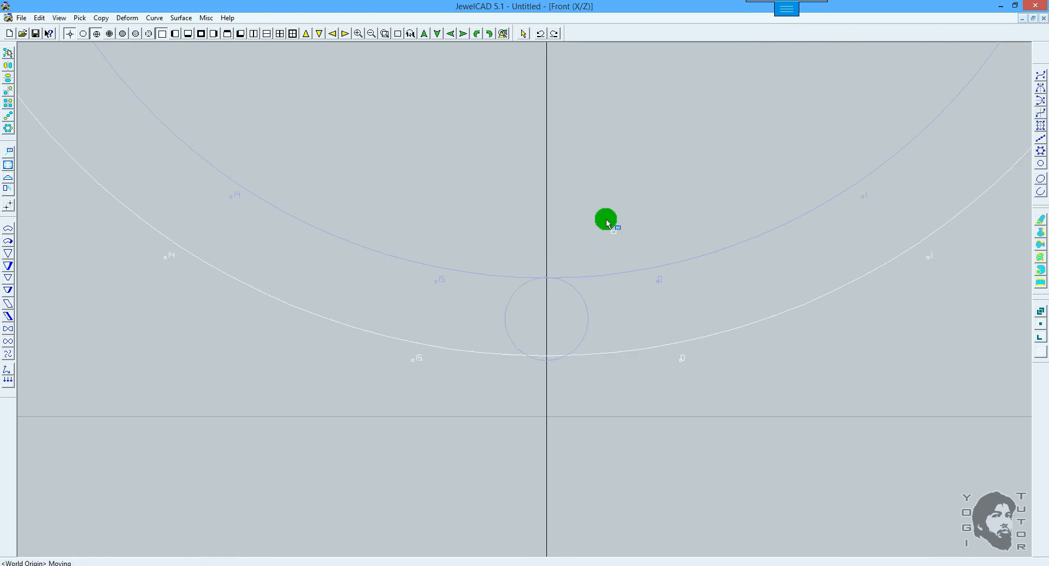
{"action": "left_click_drag", "start_coordinate": [605, 210], "coordinate": [609, 216]}
{"action": "scroll", "coordinate": [626, 195], "scroll_direction": "down", "scroll_amount": 2}
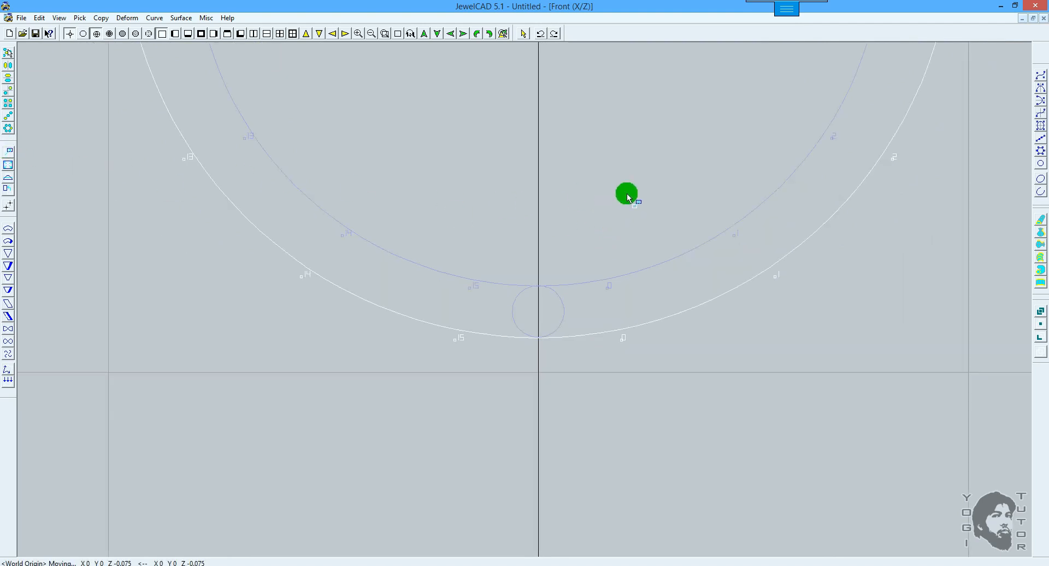
Finish the move and select only the small circle between the inner and outer circles.
{"action": "key", "text": "space"}
{"action": "left_click_drag", "start_coordinate": [577, 312], "coordinate": [535, 310]}
{"action": "middle_click_drag", "start_coordinate": [585, 196], "coordinate": [592, 247]}
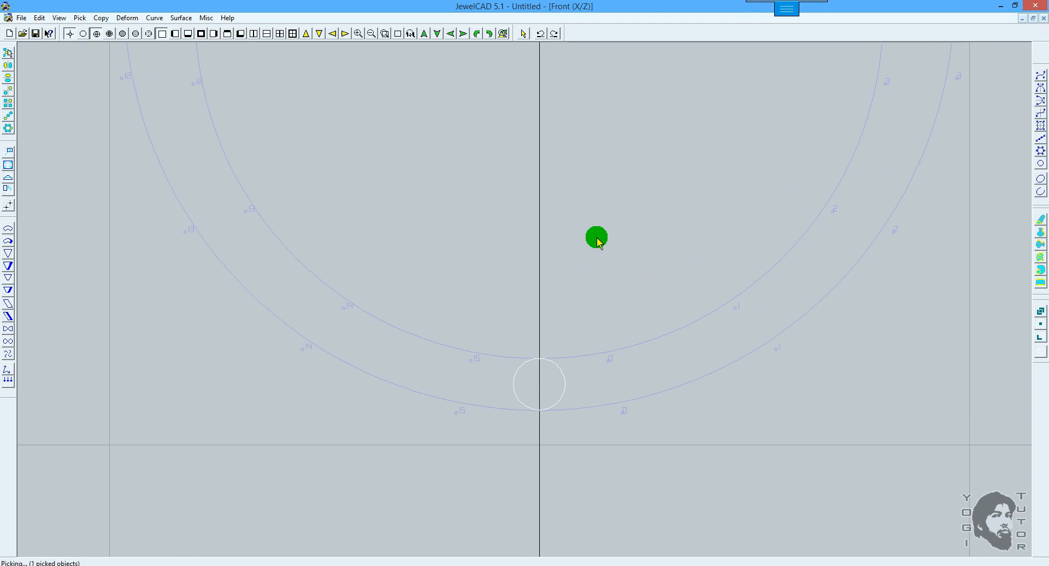
{"action": "scroll", "coordinate": [594, 371], "scroll_direction": "down", "scroll_amount": 1}
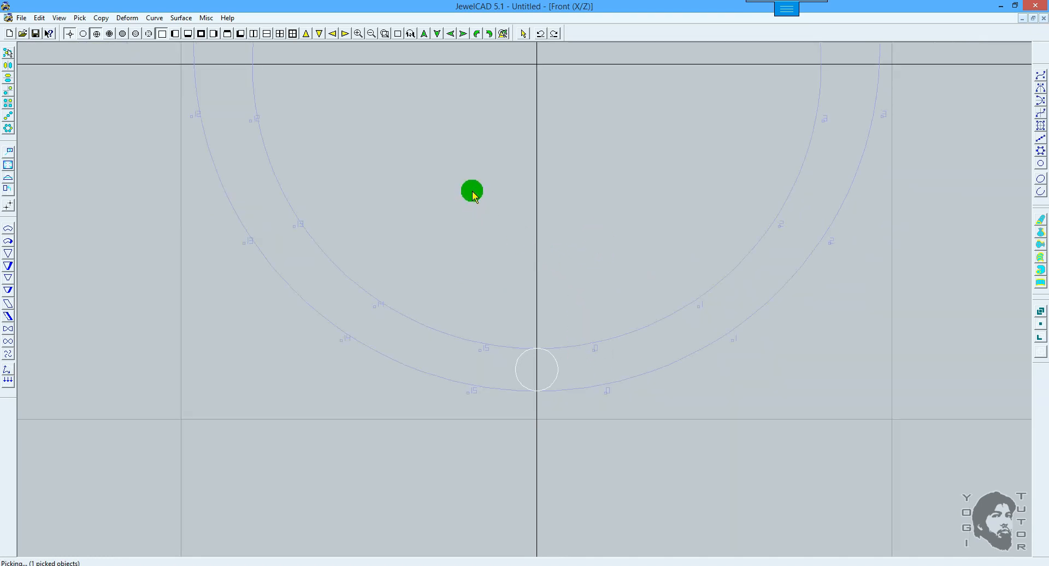
{"action": "left_click", "coordinate": [41, 18]}
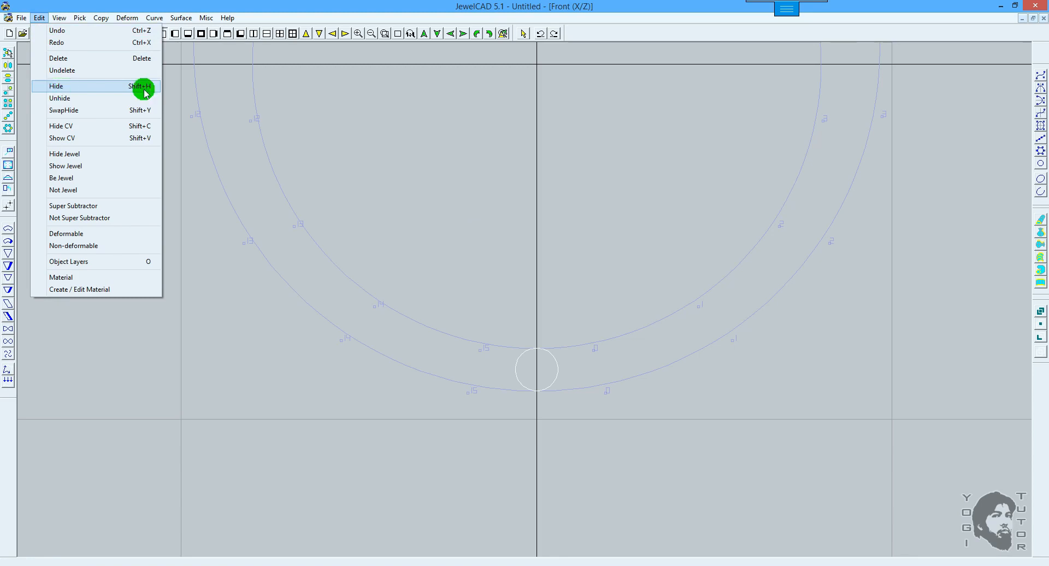
{"action": "left_click", "coordinate": [591, 158]}
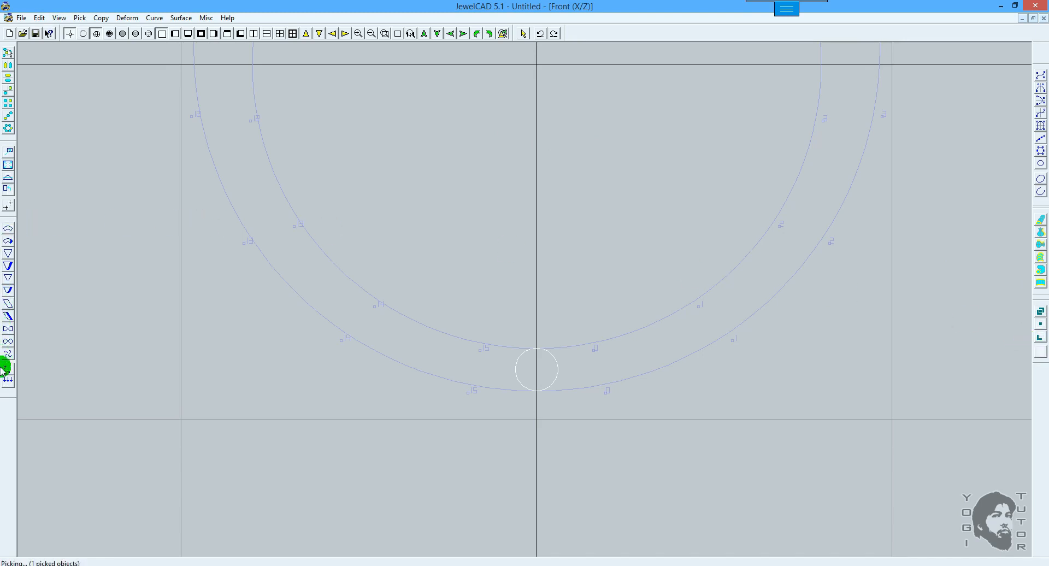
{"action": "left_click", "coordinate": [21, 19]}
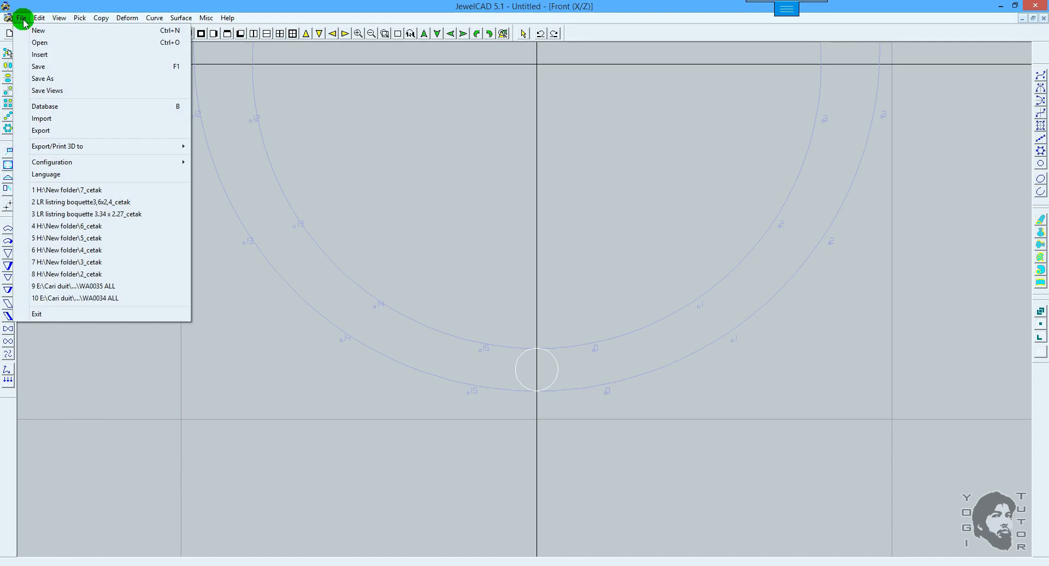
{"action": "mouse_move", "coordinate": [111, 19]}
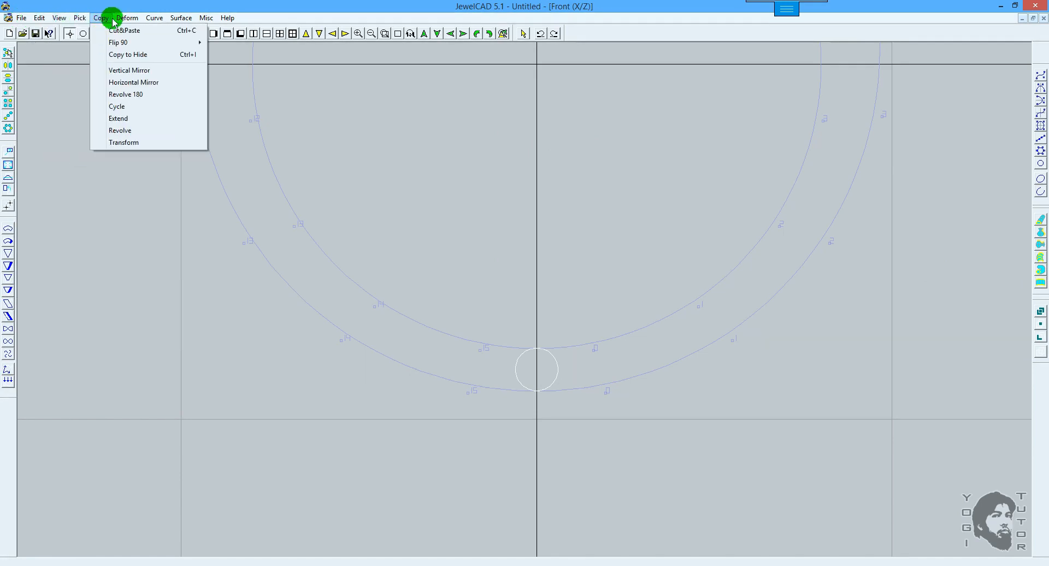
{"action": "mouse_move", "coordinate": [207, 19]}
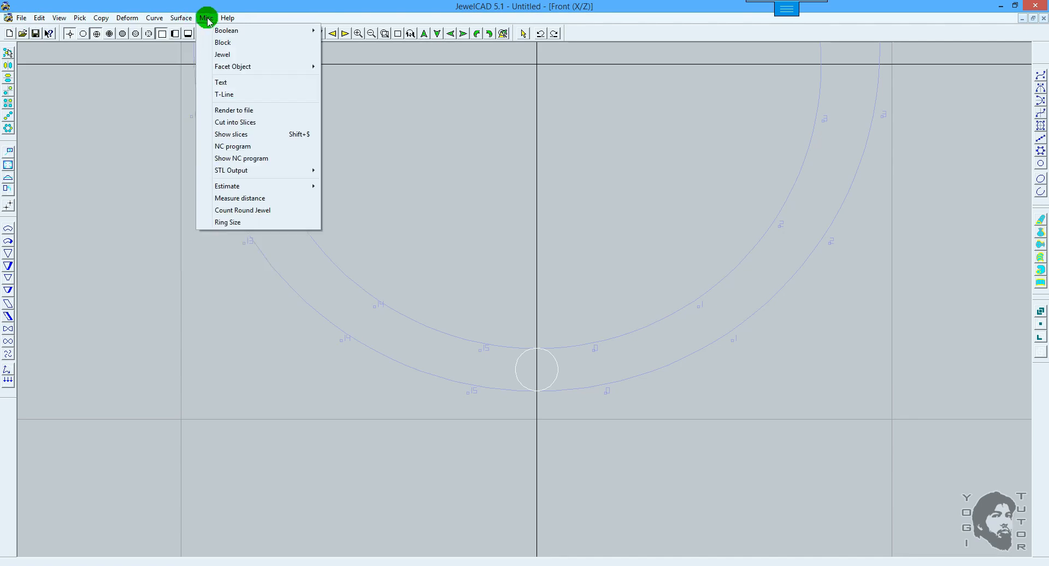
{"action": "mouse_move", "coordinate": [241, 22]}
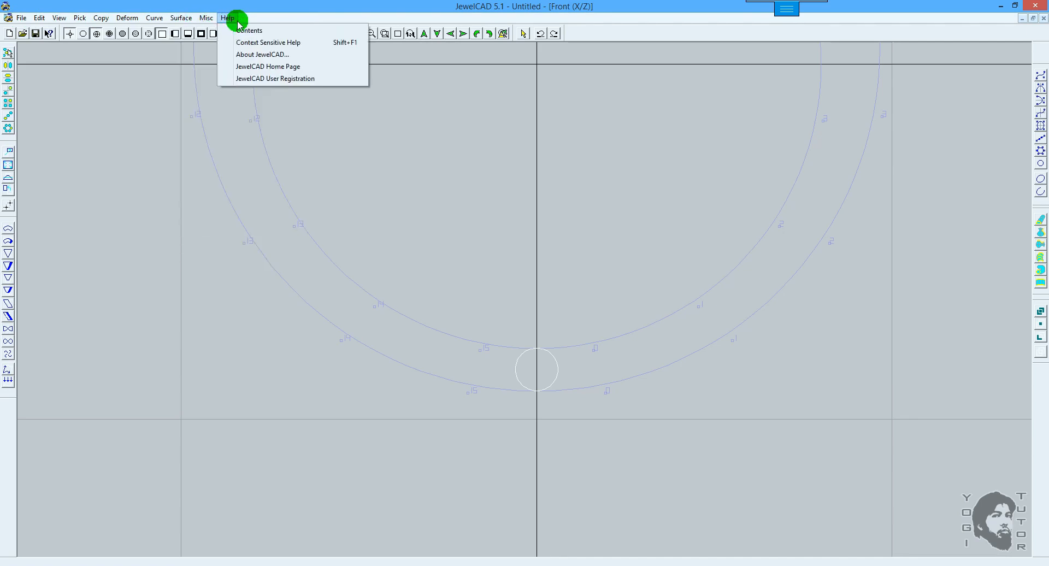
{"action": "mouse_move", "coordinate": [42, 21]}
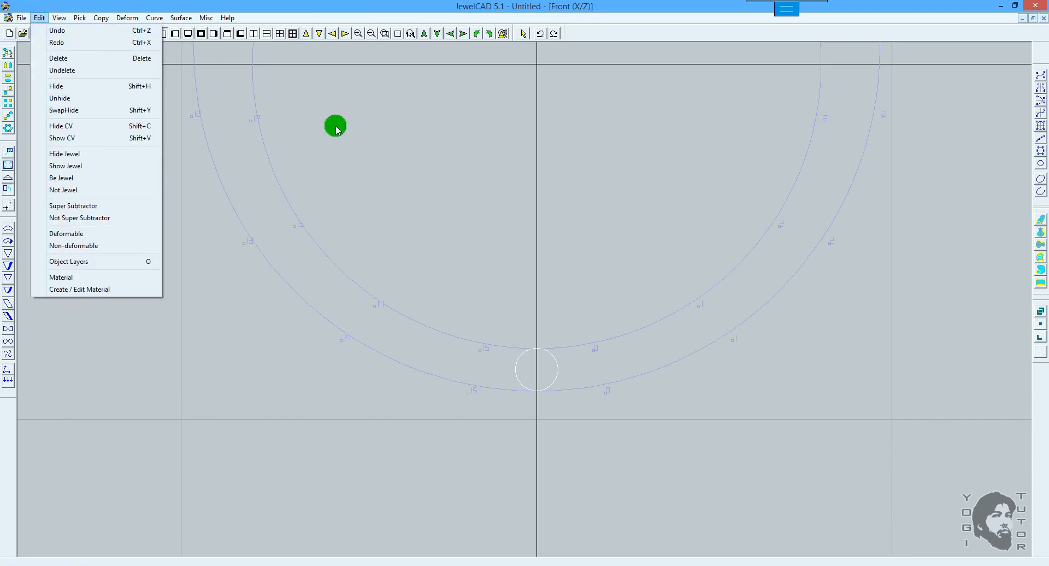
{"action": "left_click", "coordinate": [365, 144]}
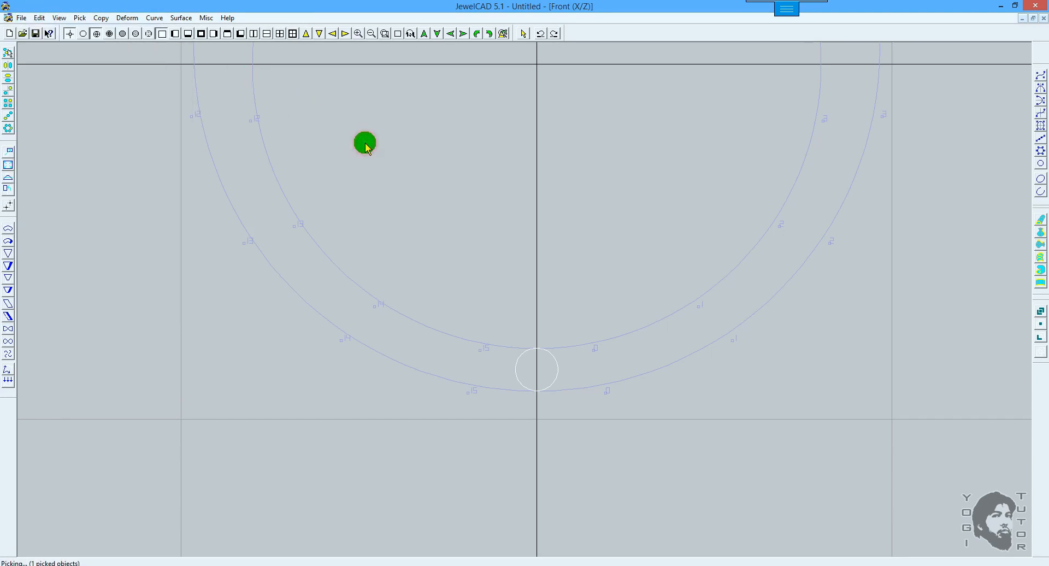
Clear the selection and draw a circle with diameter 1.7 and 8 control points at the origin.
{"action": "scroll", "coordinate": [551, 242], "scroll_direction": "down", "scroll_amount": 2}
{"action": "scroll", "coordinate": [553, 241], "scroll_direction": "down", "scroll_amount": 3}
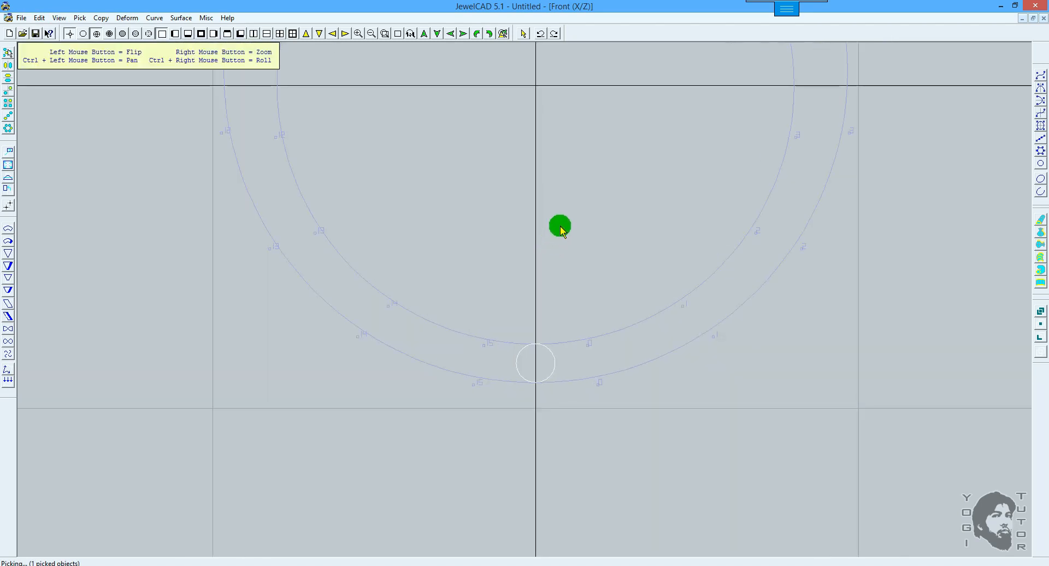
{"action": "scroll", "coordinate": [586, 292], "scroll_direction": "down", "scroll_amount": 2}
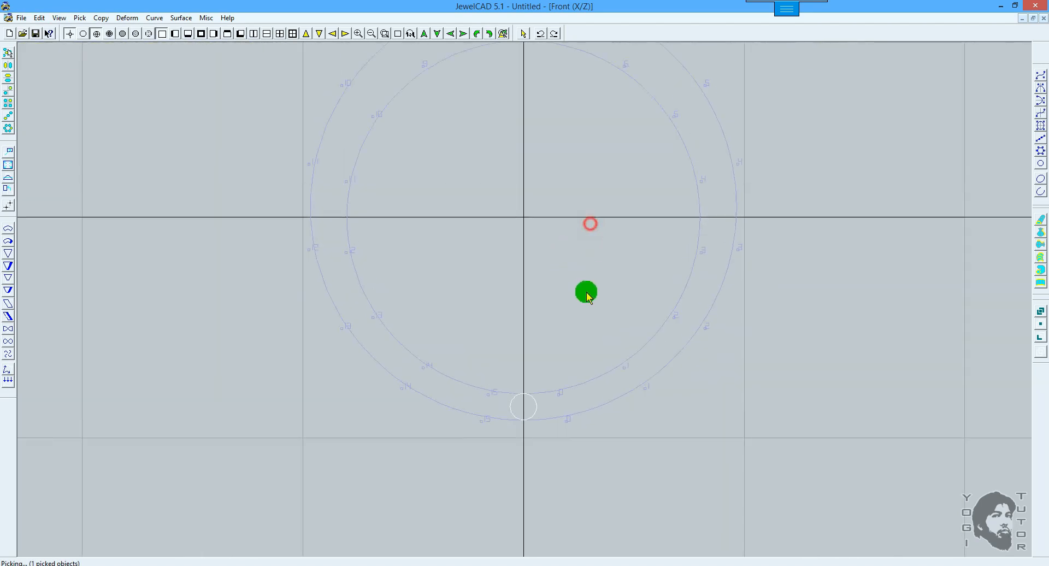
{"action": "scroll", "coordinate": [606, 276], "scroll_direction": "down", "scroll_amount": 1}
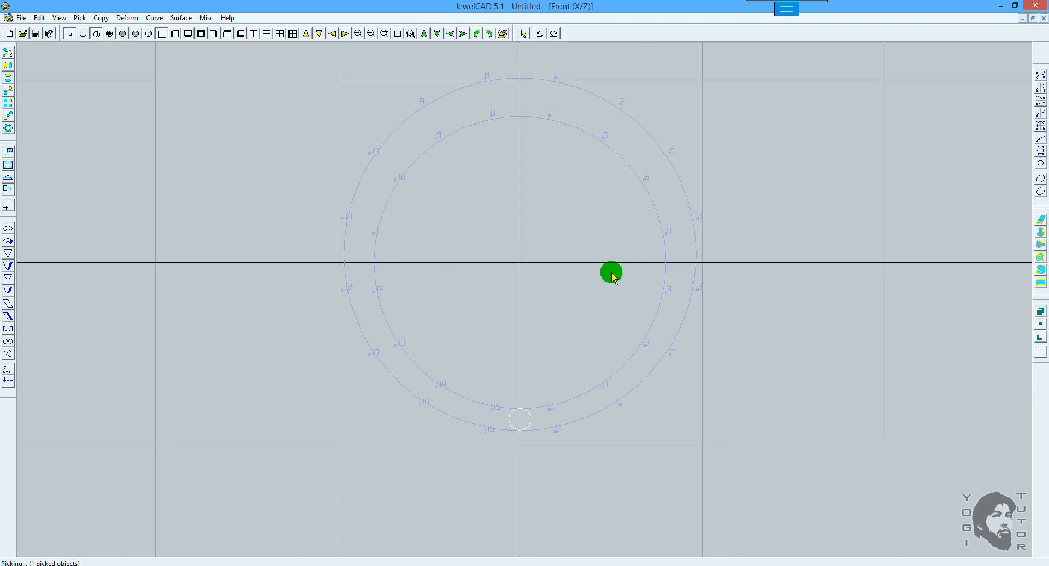
{"action": "middle_click_drag", "start_coordinate": [602, 227], "coordinate": [600, 270]}
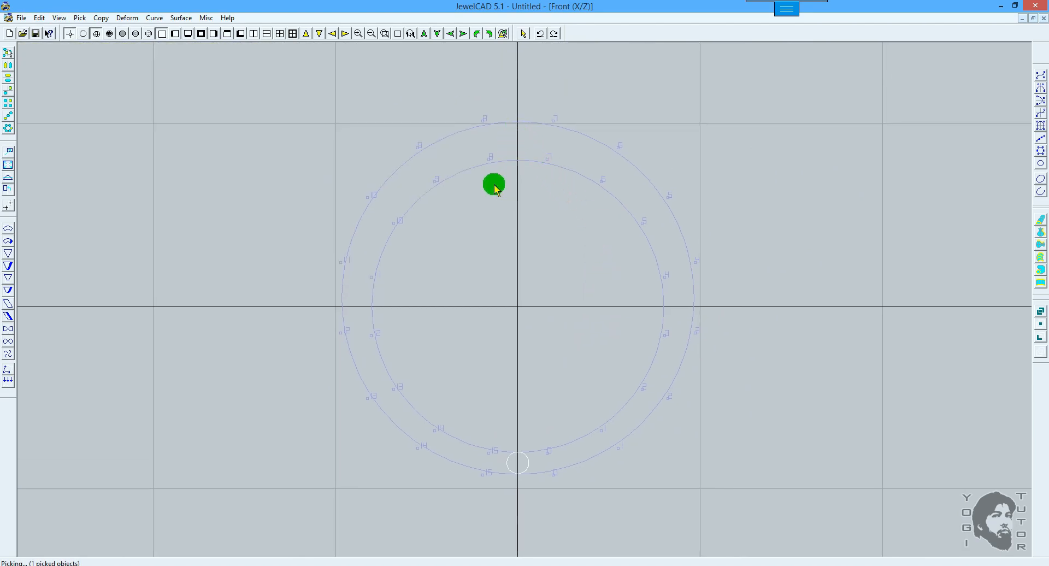
{"action": "scroll", "coordinate": [479, 211], "scroll_direction": "up", "scroll_amount": 1}
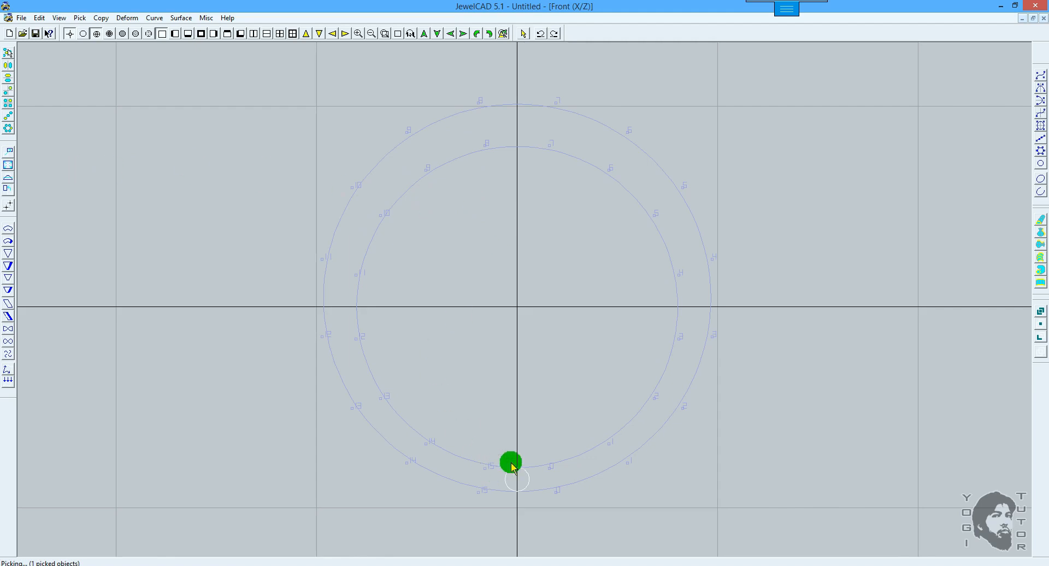
{"action": "left_click", "coordinate": [1039, 163]}
{"action": "left_click", "coordinate": [543, 237]}
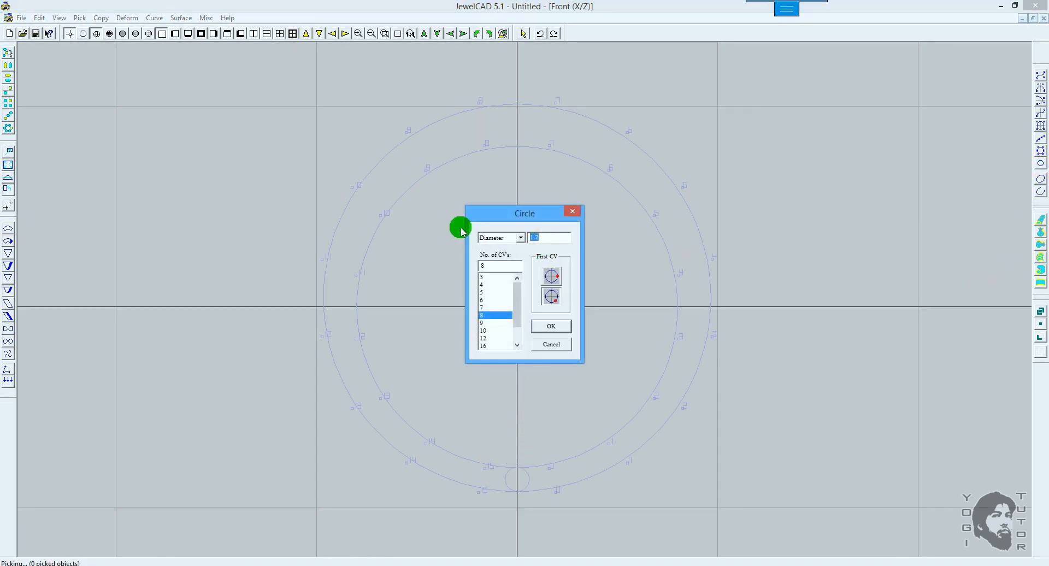
{"action": "key", "text": "BackSpace"}
{"action": "key", "text": "Return"}
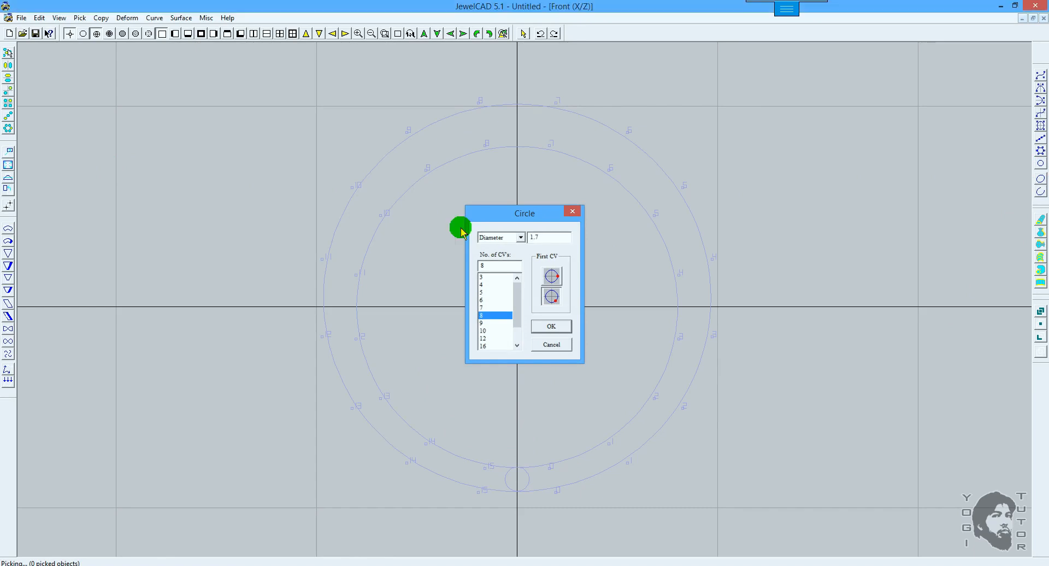
{"action": "scroll", "coordinate": [514, 220], "scroll_direction": "up", "scroll_amount": 2}
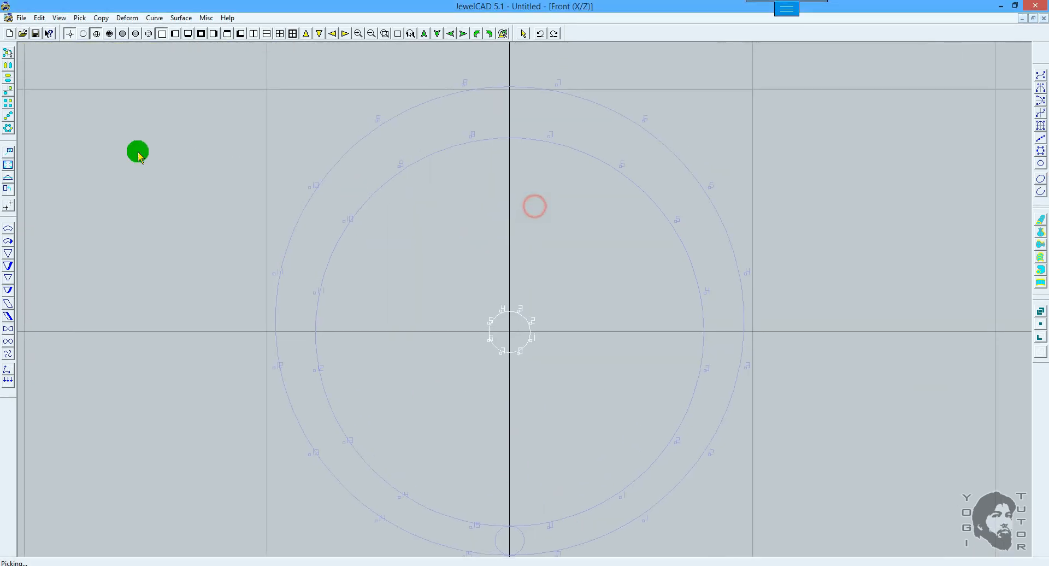
Hide the new circle's control points and move it about 8.83 up along Z onto the top of the inner circle.
{"action": "left_click", "coordinate": [40, 18]}
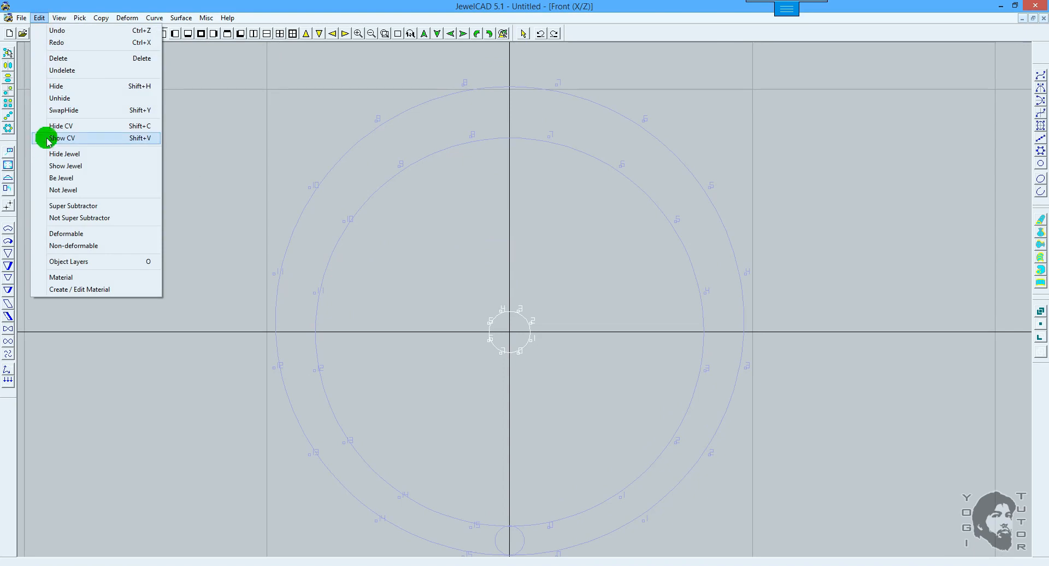
{"action": "left_click", "coordinate": [53, 126]}
{"action": "right_click_drag", "start_coordinate": [583, 236], "coordinate": [587, 318]}
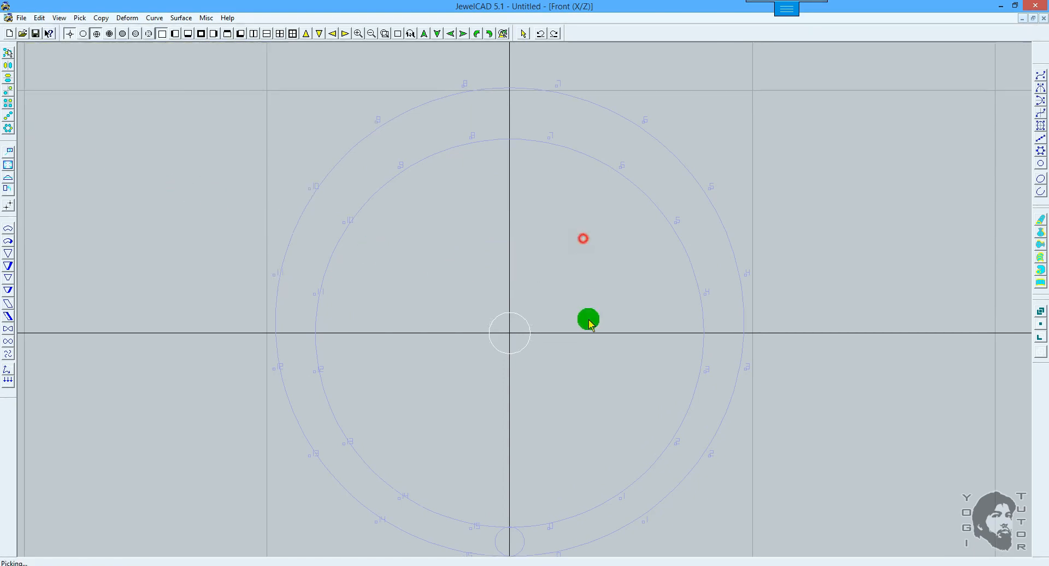
{"action": "left_click_drag", "start_coordinate": [606, 437], "coordinate": [588, 176]}
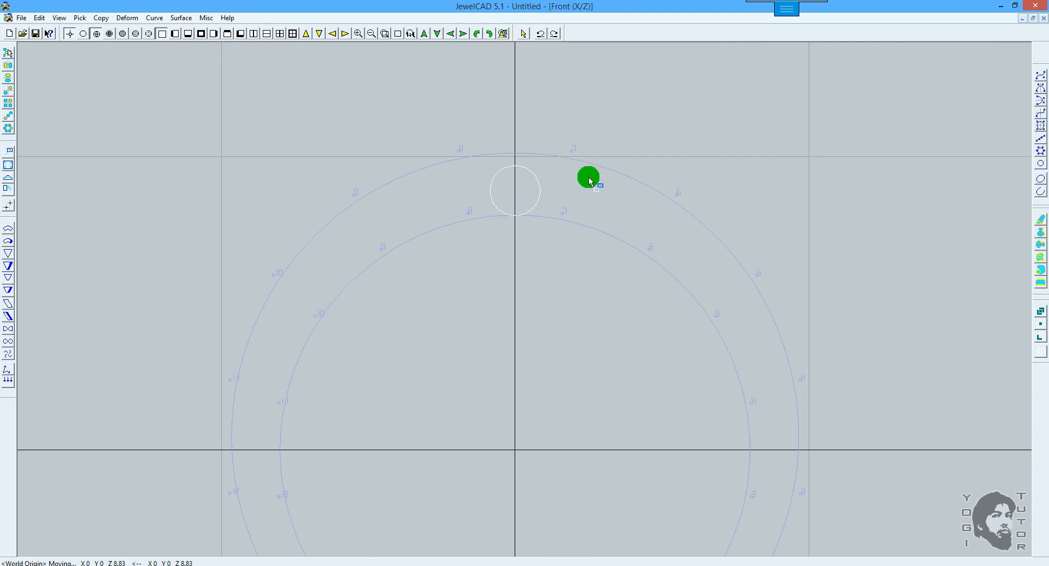
{"action": "right_click_drag", "start_coordinate": [613, 309], "coordinate": [636, 207]}
{"action": "scroll", "coordinate": [633, 203], "scroll_direction": "down", "scroll_amount": 2}
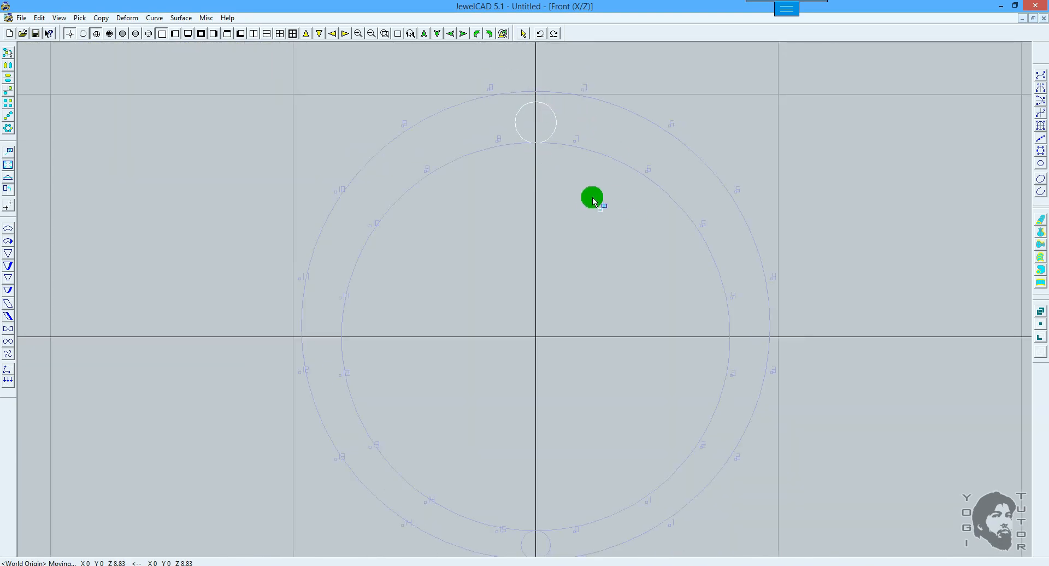
Select only the outer circle and scale it to about 0.973 along Z, keeping X and Y at 1.
{"action": "key", "text": "space"}
{"action": "left_click", "coordinate": [726, 168]}
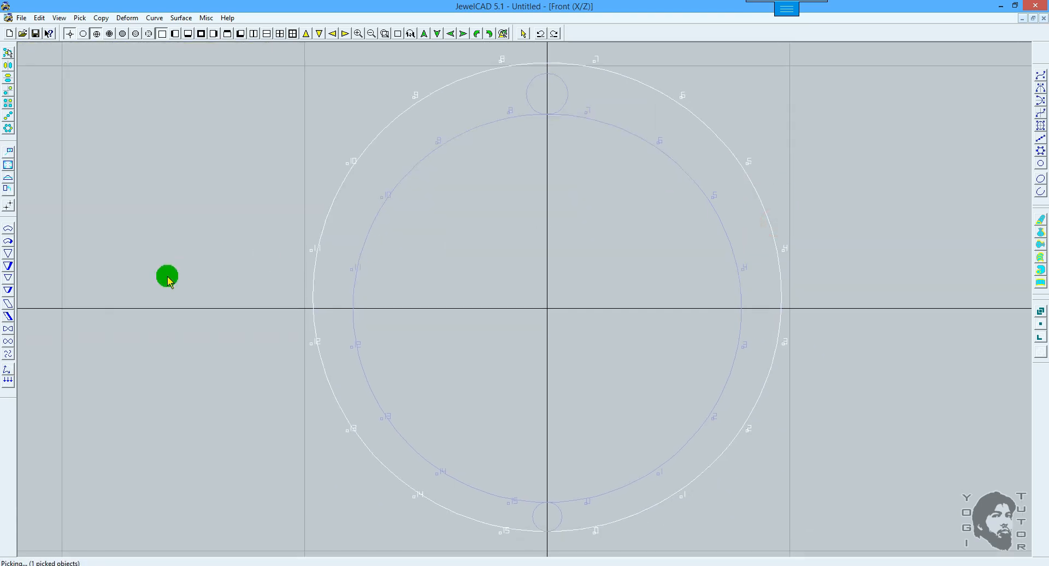
{"action": "left_click", "coordinate": [8, 164]}
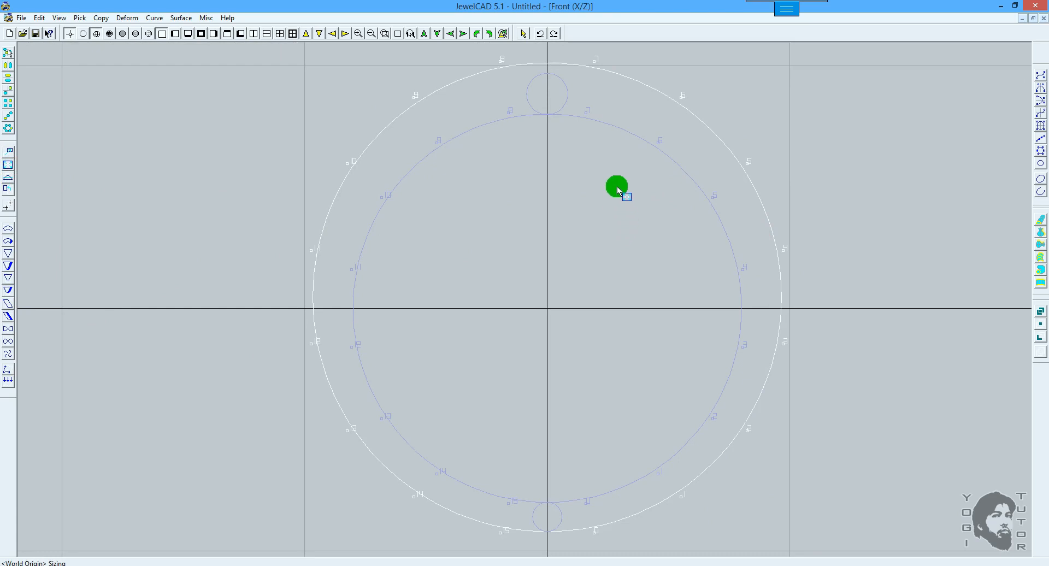
{"action": "left_click_drag", "start_coordinate": [617, 188], "coordinate": [615, 194]}
{"action": "left_click_drag", "start_coordinate": [575, 307], "coordinate": [574, 153], "text": "ctrl"}
{"action": "left_click", "coordinate": [560, 348]}
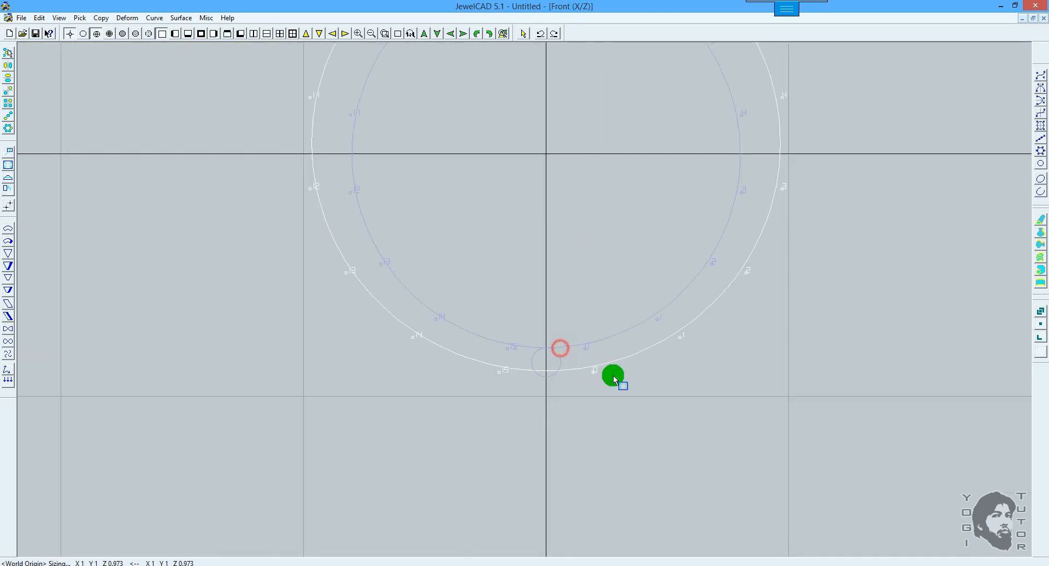
Move the outer circle about 0.235 down along Z so its lowest point meets the bottom of the lower small circle.
{"action": "mouse_move", "coordinate": [613, 375]}
{"action": "left_mouse_down", "text": "shift"}
{"action": "mouse_move", "coordinate": [611, 229]}
{"action": "mouse_move", "coordinate": [615, 256]}
{"action": "left_mouse_up", "text": "shift"}
{"action": "right_click_drag", "start_coordinate": [615, 248], "coordinate": [615, 255], "text": "ctrl"}
{"action": "right_click_drag", "start_coordinate": [625, 171], "coordinate": [605, 306], "text": "ctrl"}
{"action": "left_click_drag", "start_coordinate": [593, 223], "coordinate": [603, 348], "text": "ctrl"}
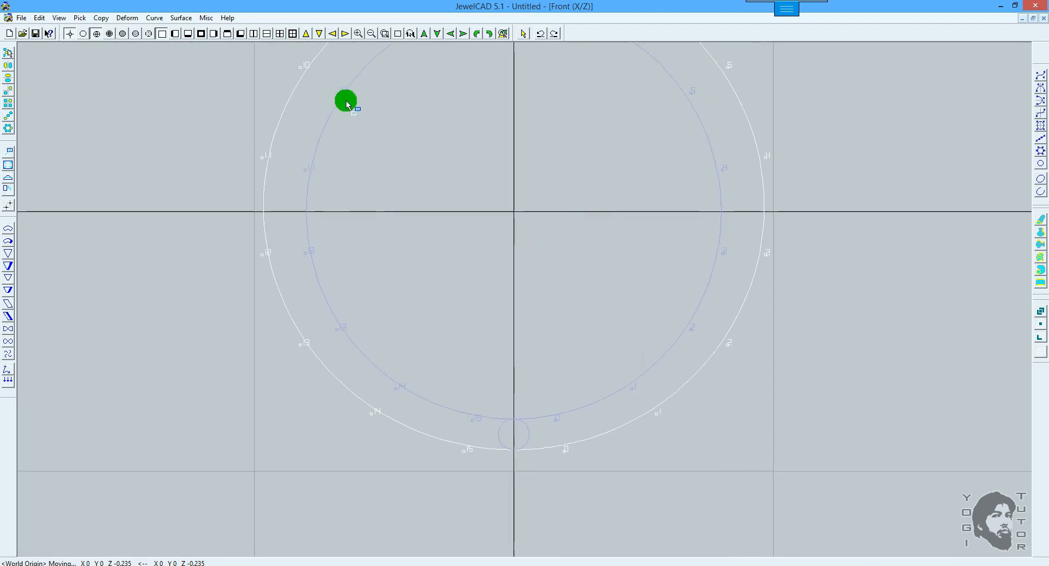
{"action": "left_click", "coordinate": [385, 34]}
{"action": "left_click_drag", "start_coordinate": [529, 431], "coordinate": [598, 496]}
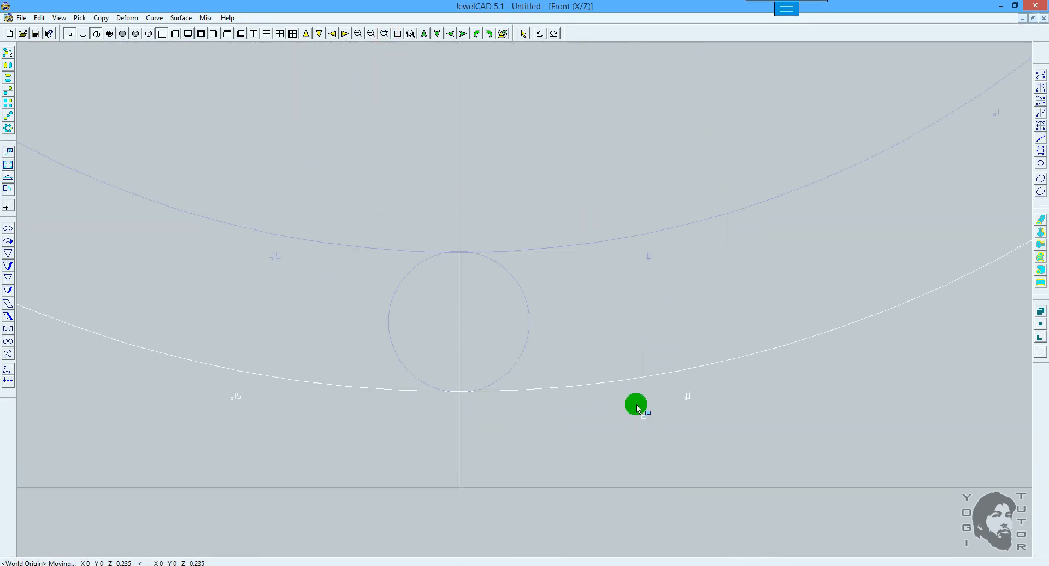
{"action": "right_click_drag", "start_coordinate": [634, 346], "coordinate": [635, 362], "text": "shift"}
{"action": "key", "text": "space"}
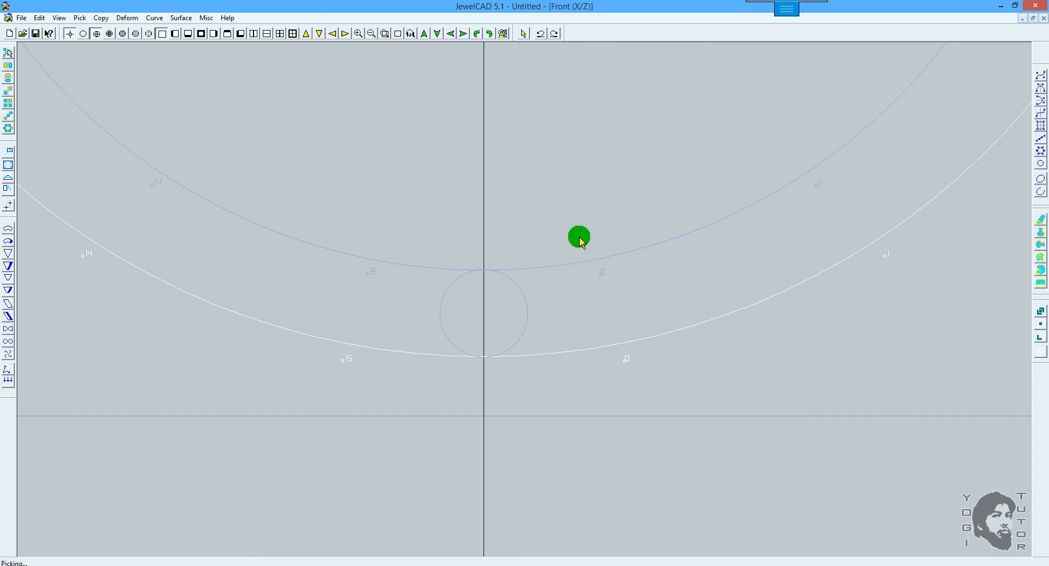
{"action": "right_click_drag", "start_coordinate": [579, 237], "coordinate": [581, 263], "text": "shift"}
{"action": "right_click_drag", "start_coordinate": [601, 158], "coordinate": [570, 211], "text": "shift"}
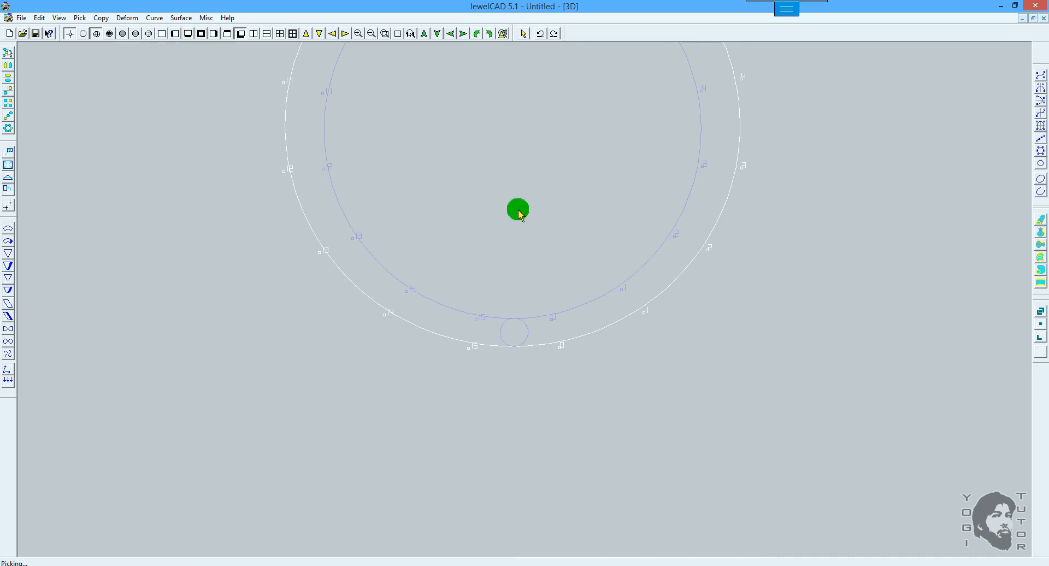
{"action": "left_click", "coordinate": [161, 33]}
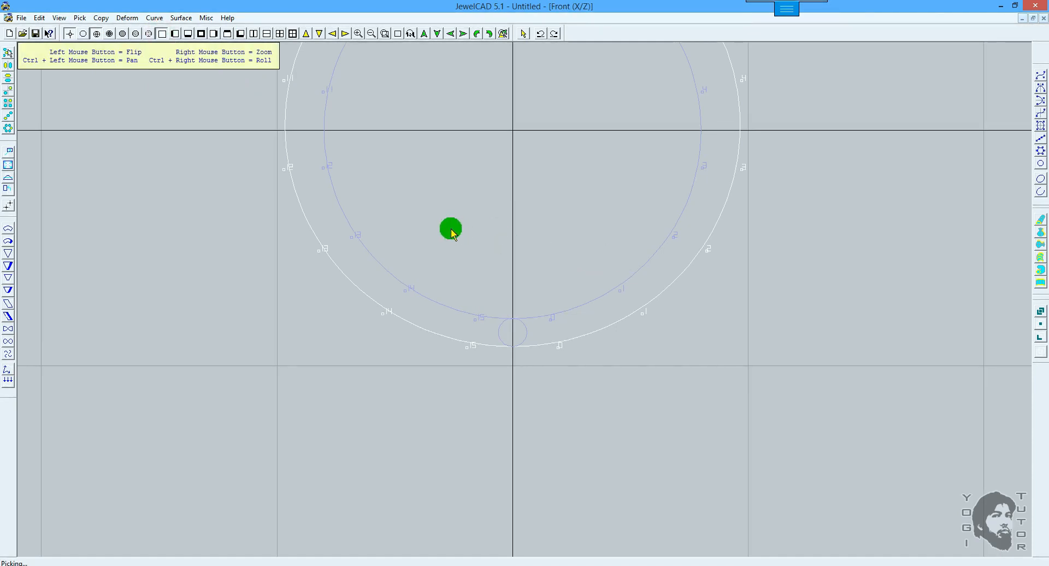
{"action": "left_click_drag", "start_coordinate": [526, 188], "coordinate": [512, 368], "text": "ctrl"}
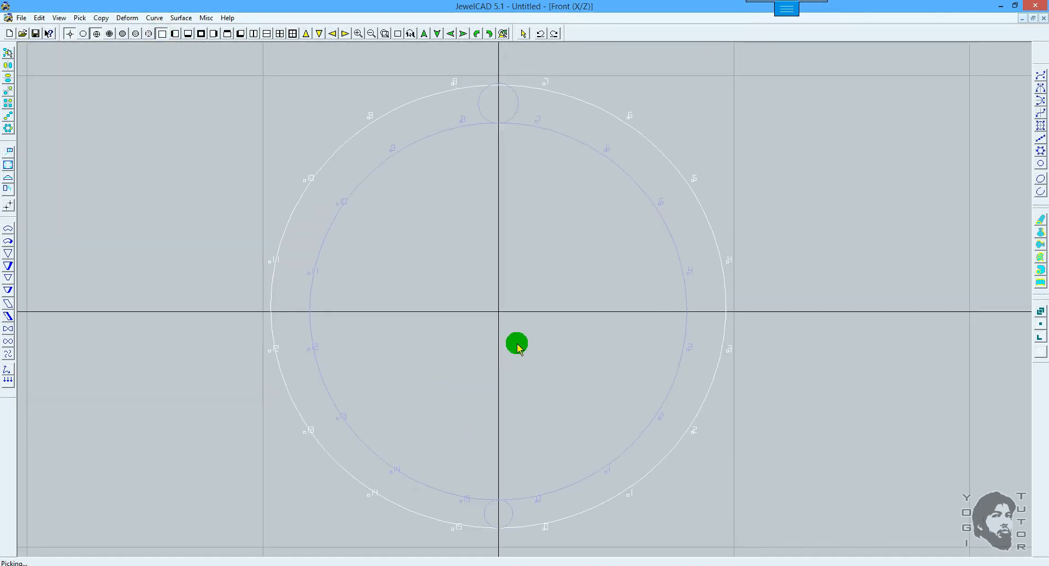
{"action": "left_click_drag", "start_coordinate": [504, 86], "coordinate": [581, 181]}
{"action": "left_click", "coordinate": [579, 376]}
{"action": "mouse_move", "coordinate": [579, 375]}
{"action": "left_mouse_down"}
{"action": "mouse_move", "coordinate": [578, 296]}
{"action": "mouse_move", "coordinate": [612, 336]}
{"action": "mouse_move", "coordinate": [565, 292]}
{"action": "mouse_move", "coordinate": [565, 243]}
{"action": "mouse_move", "coordinate": [604, 272]}
{"action": "mouse_move", "coordinate": [591, 340]}
{"action": "mouse_move", "coordinate": [620, 290]}
{"action": "mouse_move", "coordinate": [748, 294]}
{"action": "left_mouse_up"}
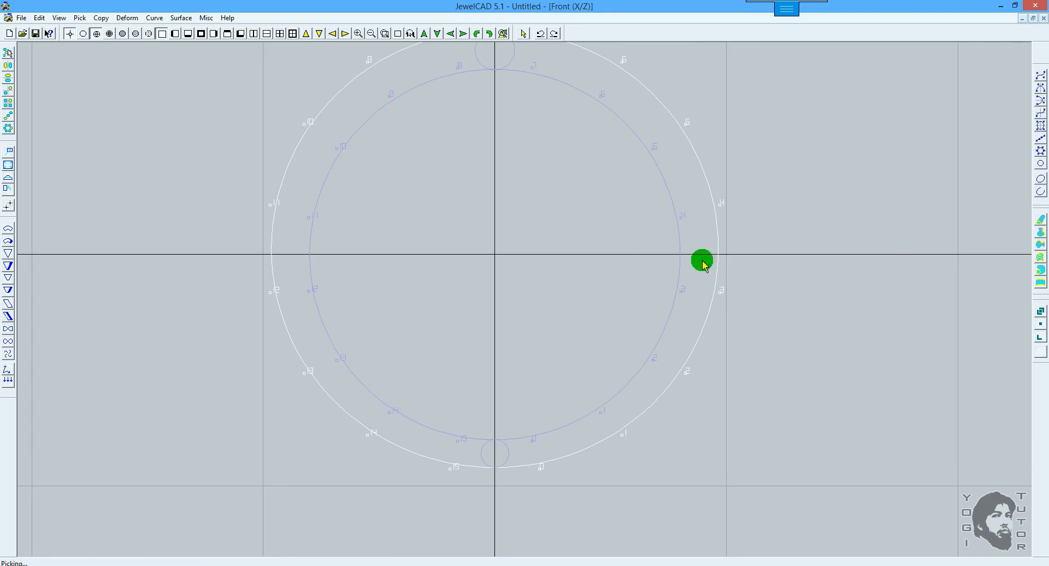
Clear the selection and pick the two small gauge circles at the top and bottom of the ring.
{"action": "left_click", "coordinate": [775, 293]}
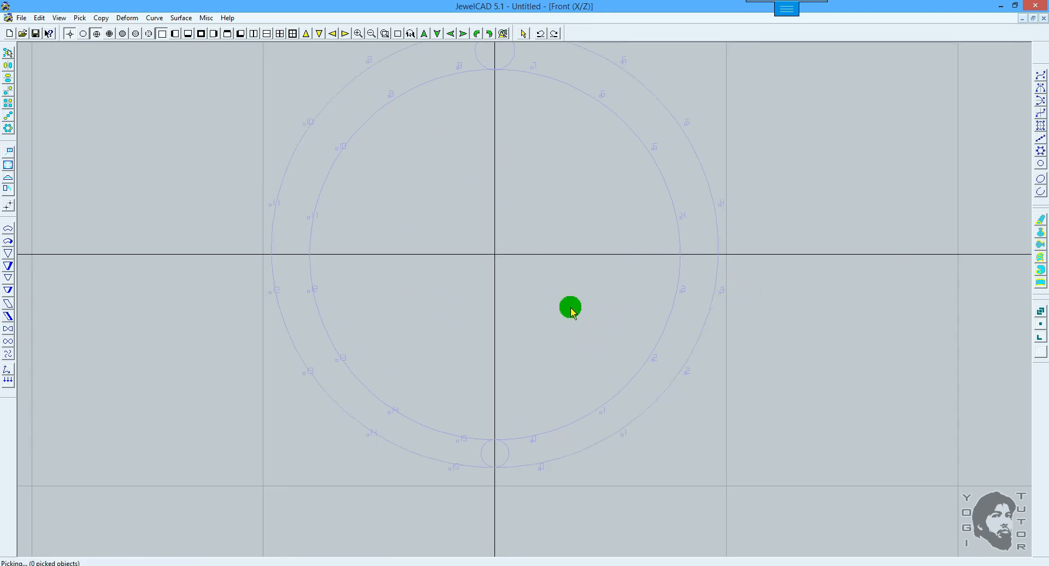
{"action": "left_click_drag", "start_coordinate": [571, 307], "coordinate": [568, 369]}
{"action": "left_click", "coordinate": [498, 158]}
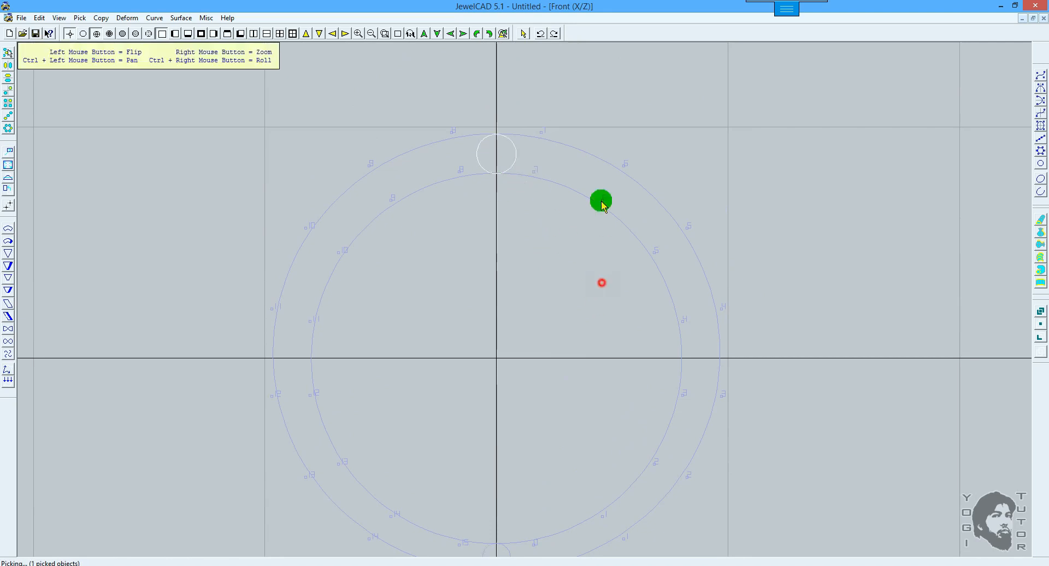
{"action": "left_click_drag", "start_coordinate": [601, 202], "coordinate": [532, 423]}
{"action": "left_click", "coordinate": [510, 444]}
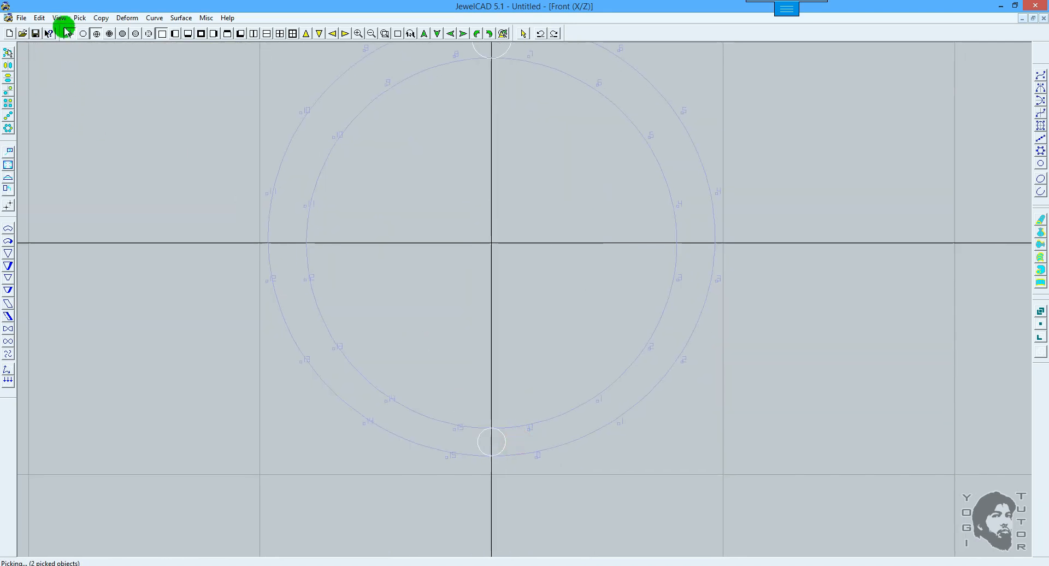
{"action": "left_click", "coordinate": [41, 18]}
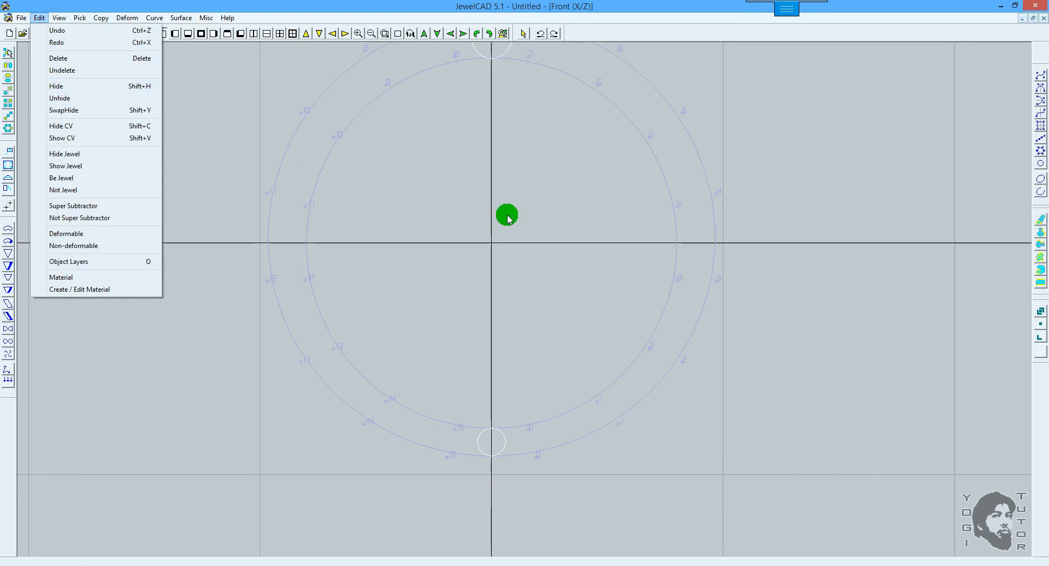
{"action": "left_click", "coordinate": [508, 218]}
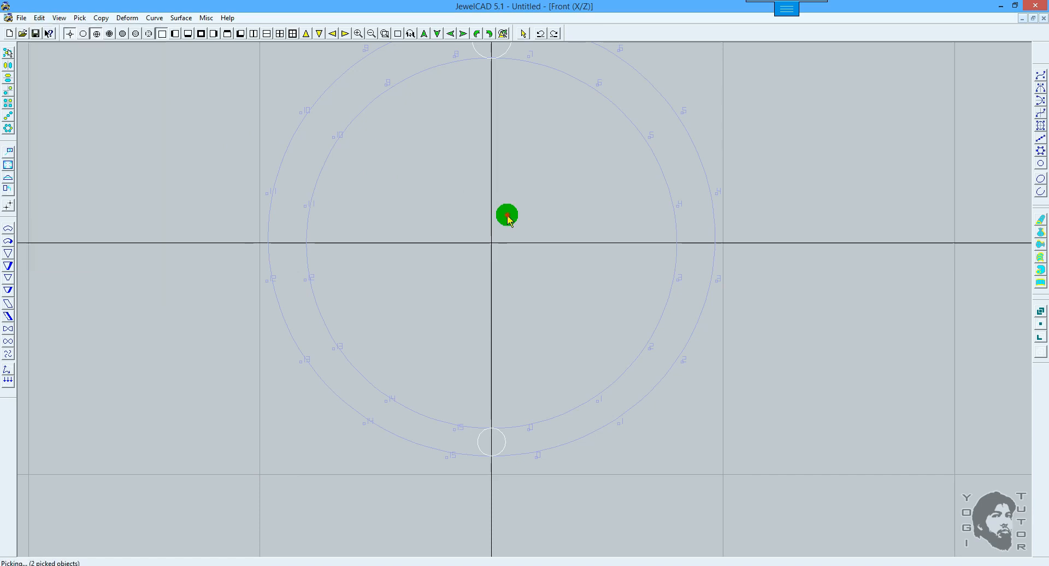
{"action": "left_click_drag", "start_coordinate": [511, 171], "coordinate": [511, 230], "text": "shift"}
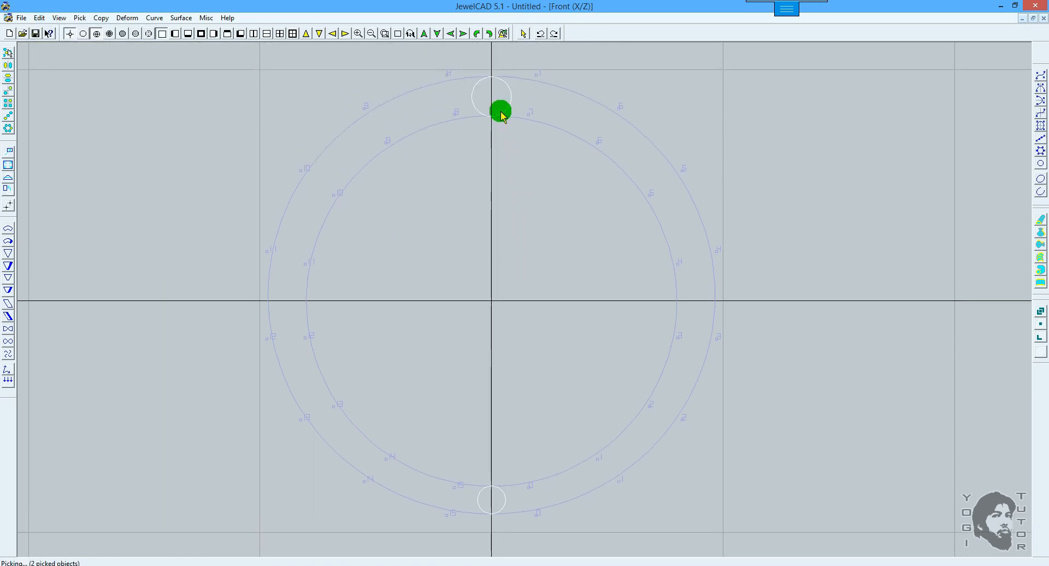
{"action": "scroll", "coordinate": [551, 224], "scroll_direction": "down", "scroll_amount": 3}
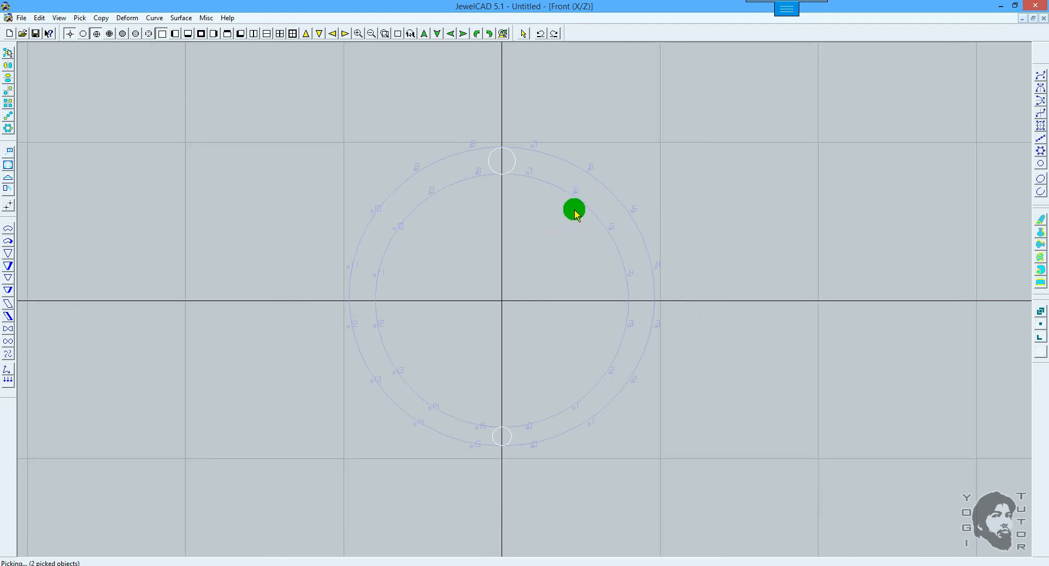
Draw a closed rectangular curve centred on the origin around the ring, with a corner at about X 16.7, Z 12.95.
{"action": "left_click", "coordinate": [1040, 125]}
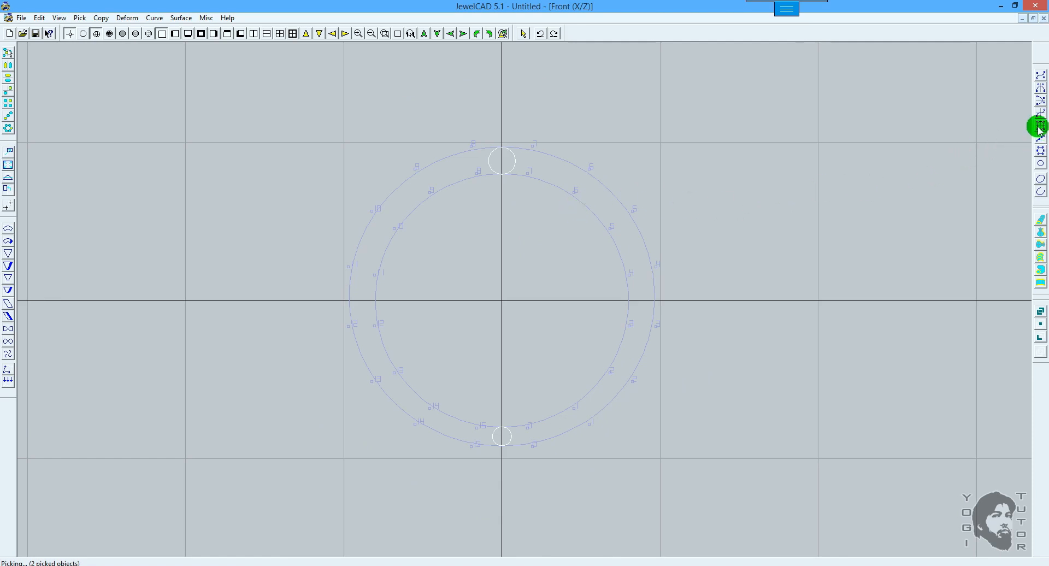
{"action": "scroll", "coordinate": [819, 169], "scroll_direction": "down", "scroll_amount": 1}
{"action": "mouse_move", "coordinate": [708, 145]}
{"action": "left_mouse_down", "text": "ctrl+shift"}
{"action": "mouse_move", "coordinate": [705, 191]}
{"action": "mouse_move", "coordinate": [697, 153]}
{"action": "left_mouse_up", "text": "ctrl+shift"}
{"action": "left_click_drag", "start_coordinate": [608, 159], "coordinate": [716, 147]}
{"action": "left_click", "coordinate": [716, 146]}
{"action": "left_click", "coordinate": [716, 147]}
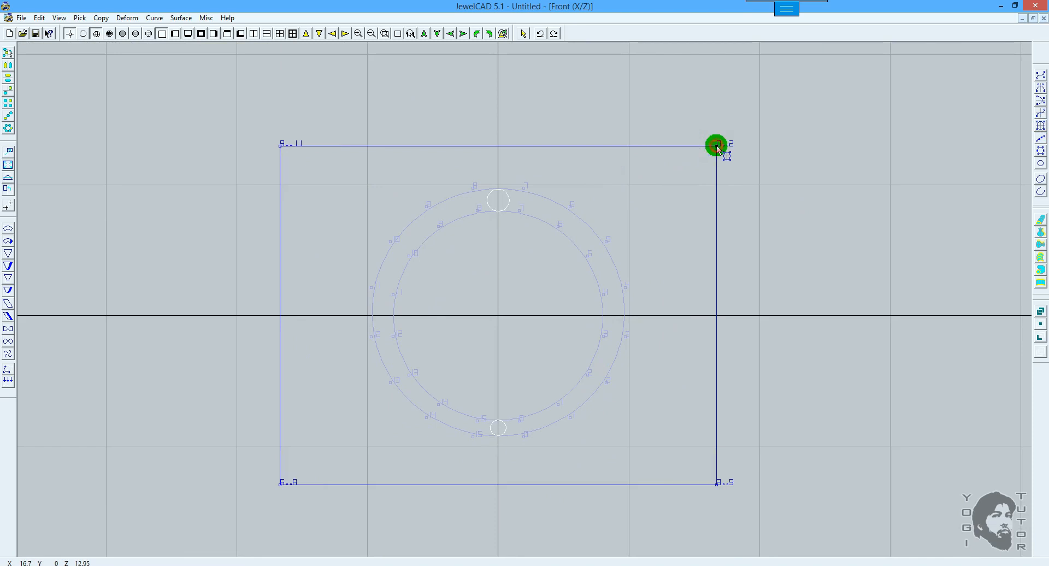
{"action": "right_click", "coordinate": [732, 168]}
{"action": "scroll", "coordinate": [731, 171], "scroll_direction": "down", "scroll_amount": 2}
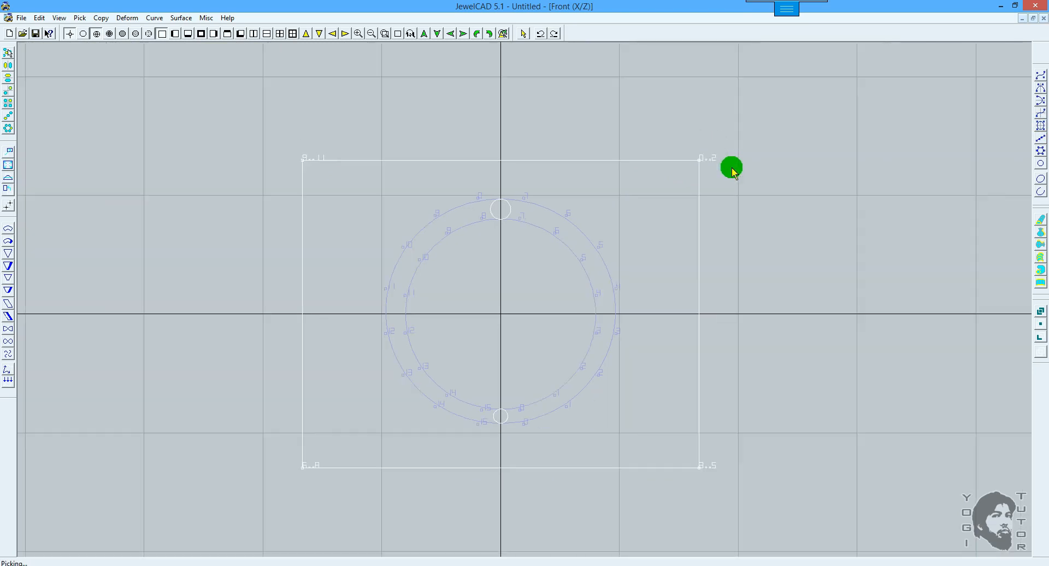
{"action": "left_click", "coordinate": [643, 192]}
{"action": "left_click_drag", "start_coordinate": [651, 201], "coordinate": [648, 137]}
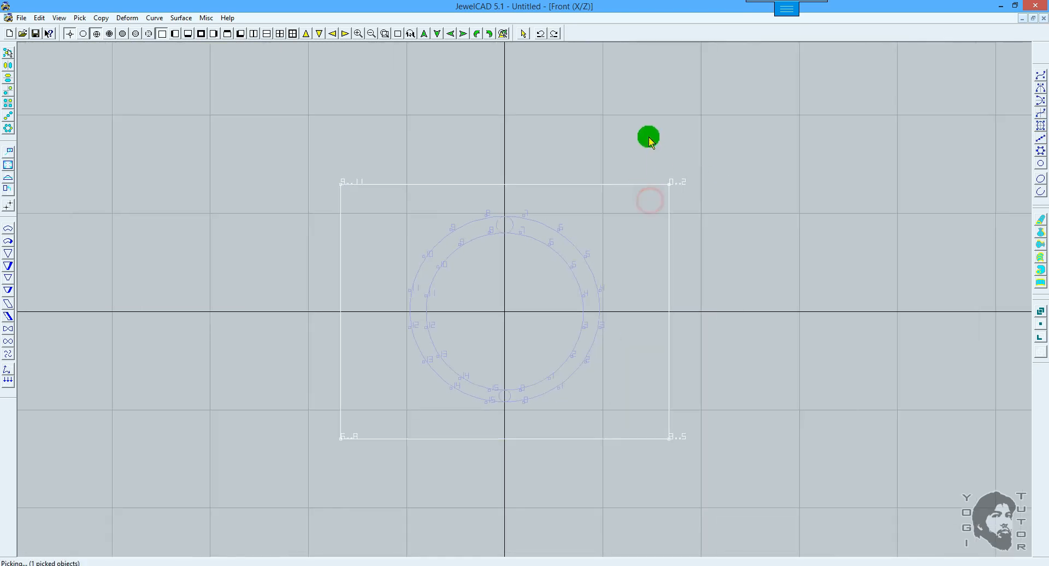
{"action": "key", "text": "r"}
{"action": "key", "text": "alt+c"}
{"action": "key", "text": "e"}
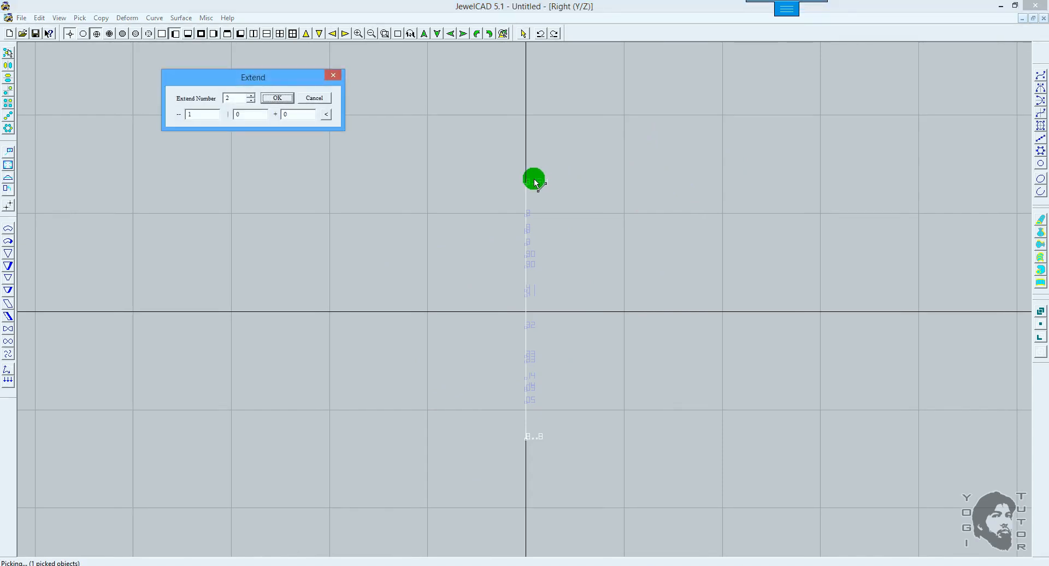
{"action": "left_click", "coordinate": [316, 97]}
{"action": "key", "text": "F8"}
{"action": "left_click_drag", "start_coordinate": [540, 182], "coordinate": [615, 195]}
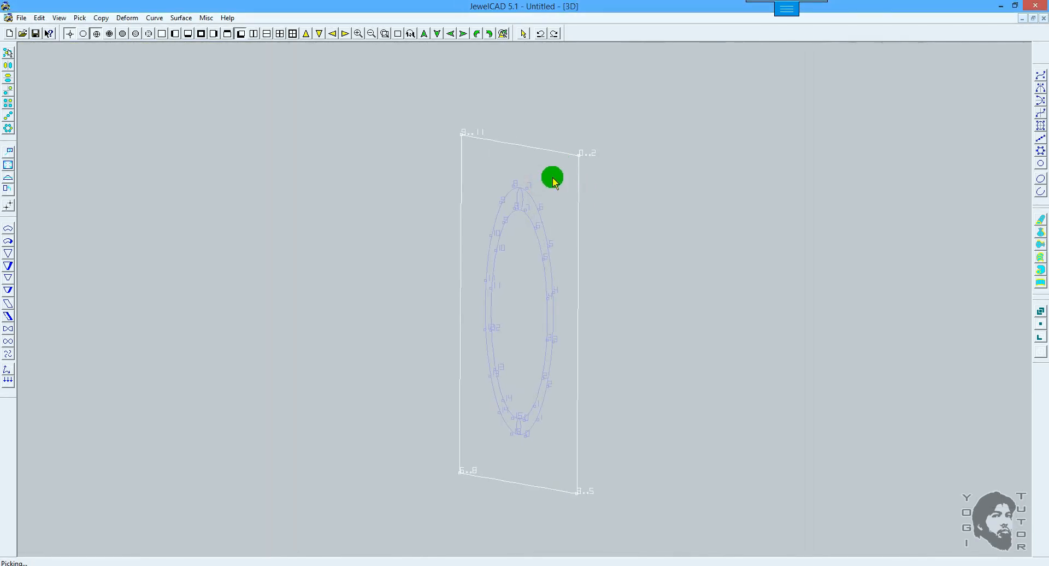
{"action": "left_click_drag", "start_coordinate": [614, 184], "coordinate": [559, 169]}
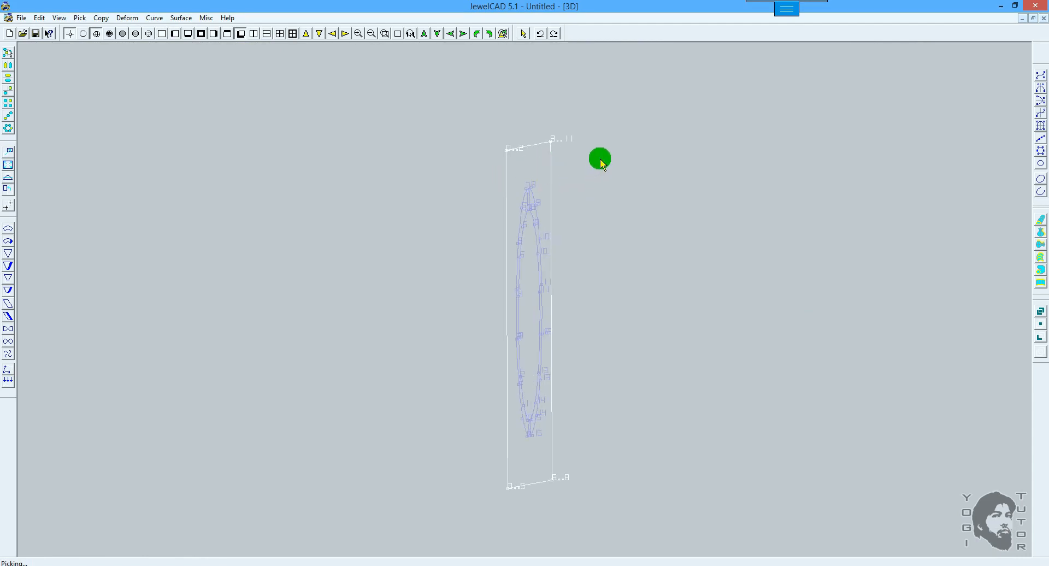
In the Front view, select the rectangle around the ring and delete it.
{"action": "key", "text": "F5"}
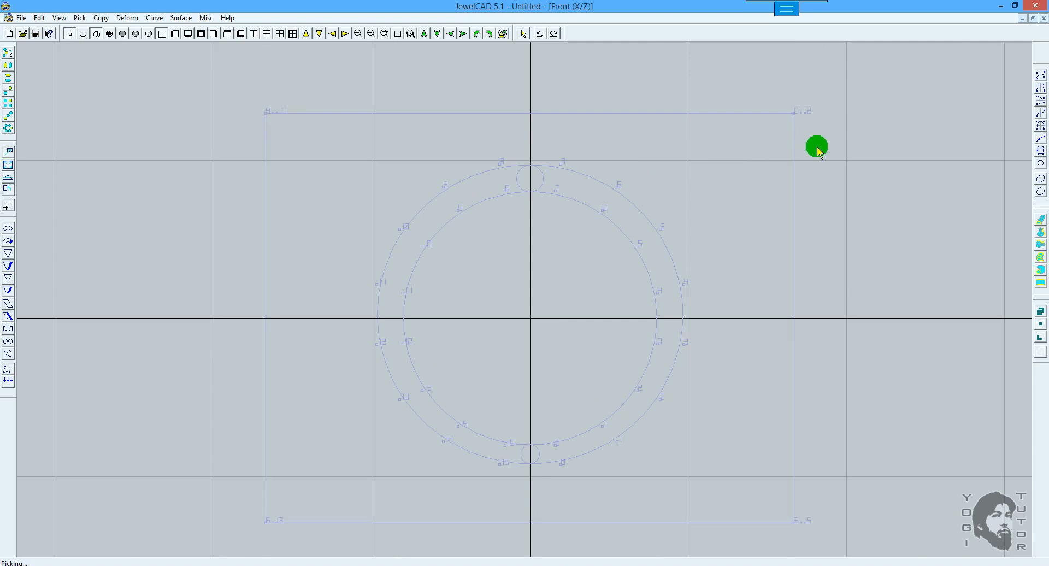
{"action": "left_click", "coordinate": [794, 176]}
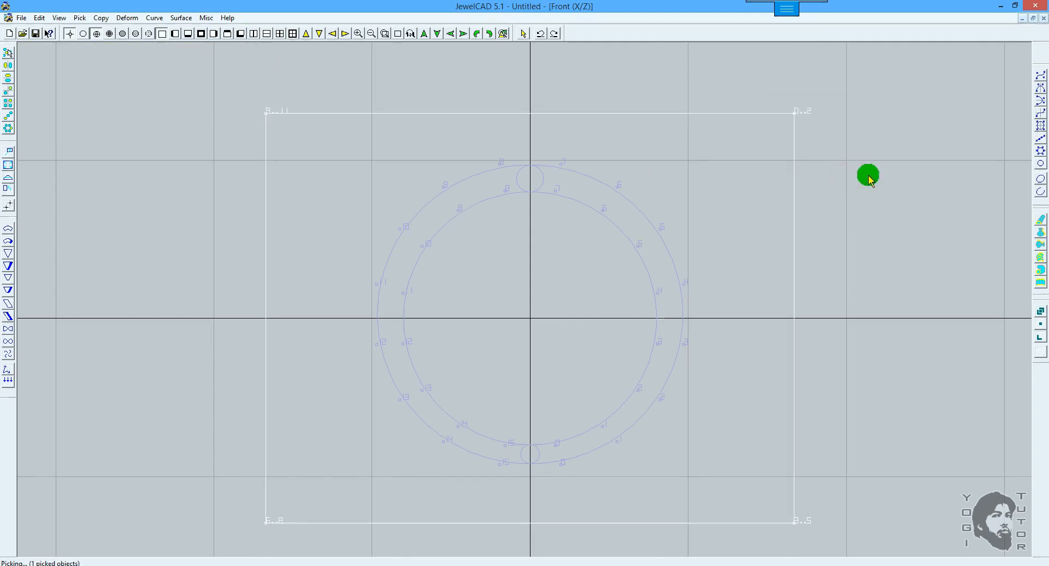
{"action": "scroll", "coordinate": [990, 137], "scroll_direction": "down", "scroll_amount": 3}
{"action": "key", "text": "Delete"}
Draw a vertical line beside the ring at about X 17.3 with its upper end at Z 14.05, and mirror-copy it to the opposite side.
{"action": "left_click", "coordinate": [1039, 101]}
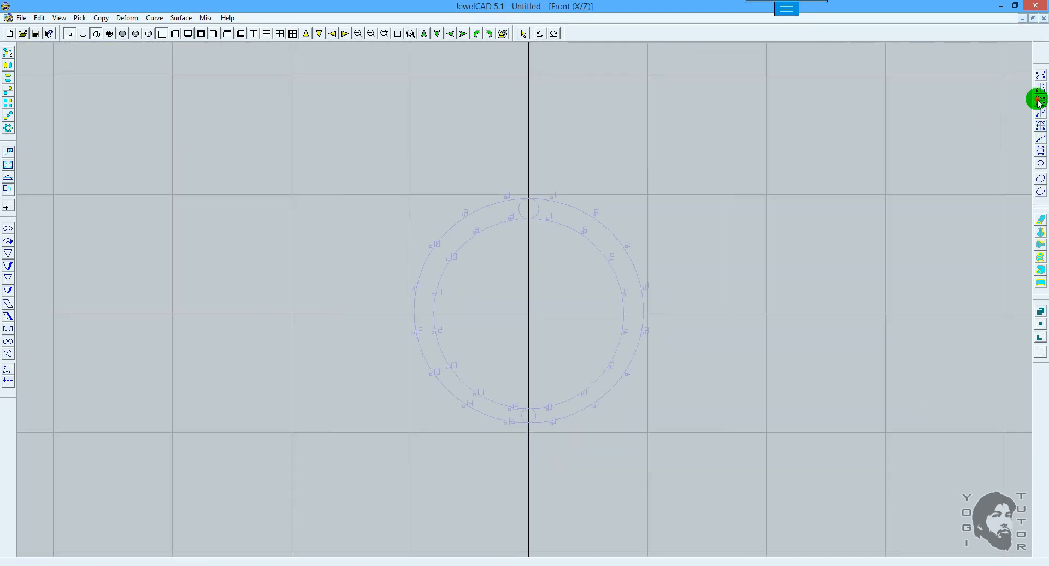
{"action": "left_click_drag", "start_coordinate": [730, 190], "coordinate": [723, 136]}
{"action": "double_click", "coordinate": [724, 136]}
{"action": "left_click", "coordinate": [733, 147]}
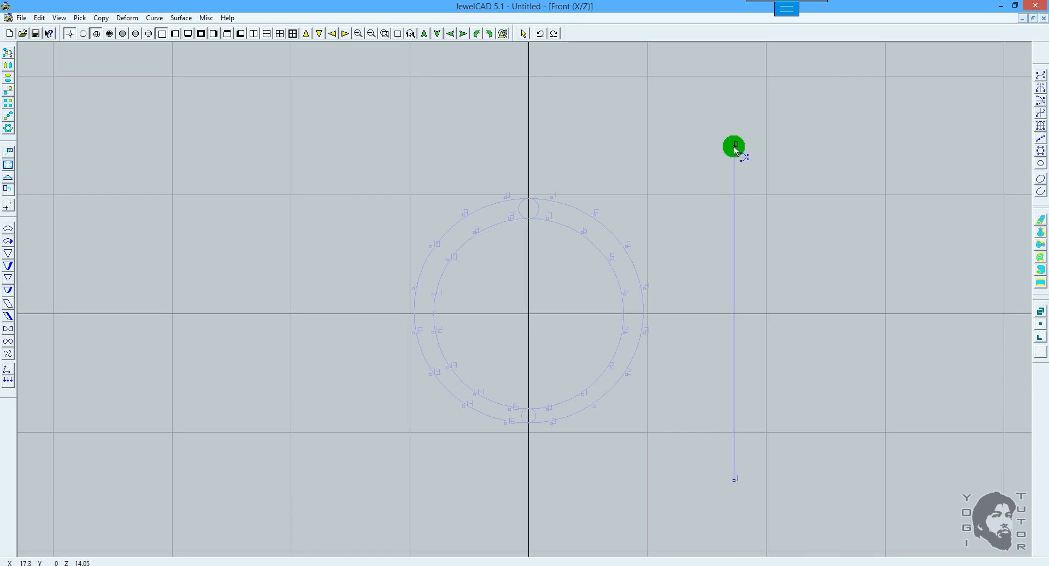
{"action": "key", "text": "space"}
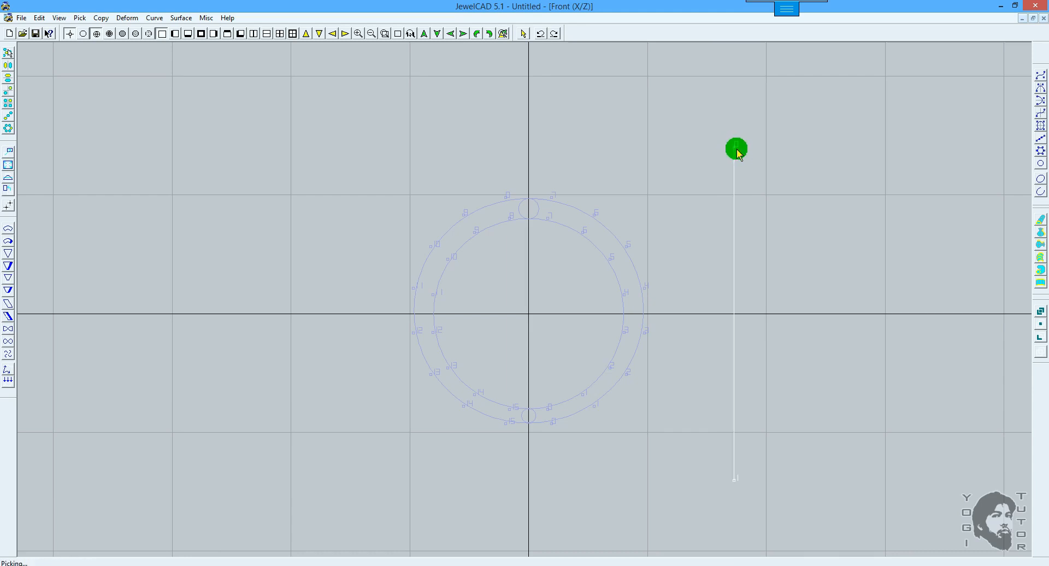
{"action": "left_click", "coordinate": [8, 66]}
{"action": "left_click_drag", "start_coordinate": [694, 147], "coordinate": [638, 162]}
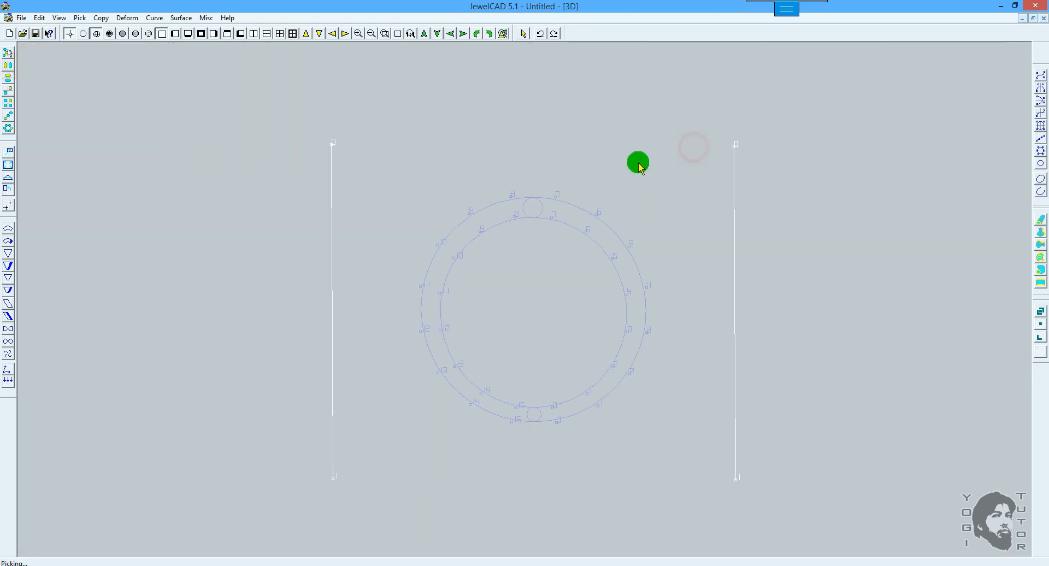
Create a Loft Surface between the two vertical lines to form a flat plane through the ring curves.
{"action": "left_click", "coordinate": [1040, 282]}
{"action": "left_click", "coordinate": [590, 379]}
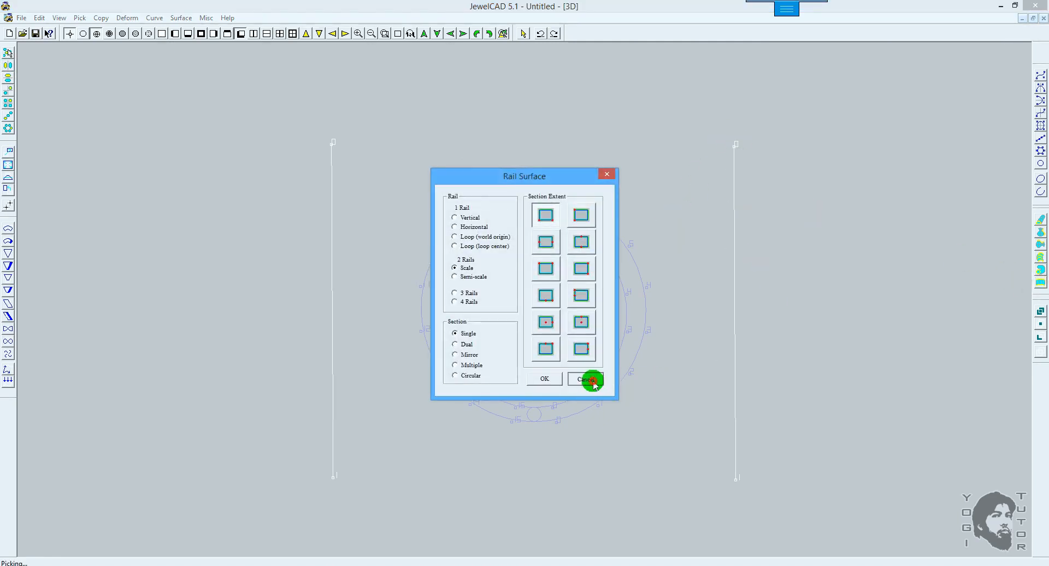
{"action": "left_click", "coordinate": [1040, 266]}
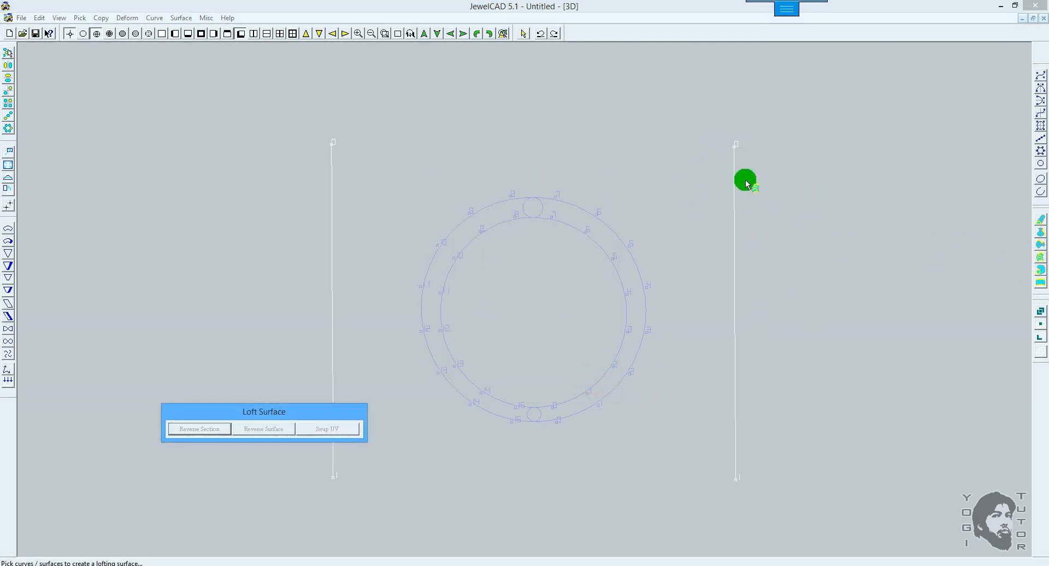
{"action": "left_click", "coordinate": [734, 150]}
{"action": "left_click", "coordinate": [329, 146]}
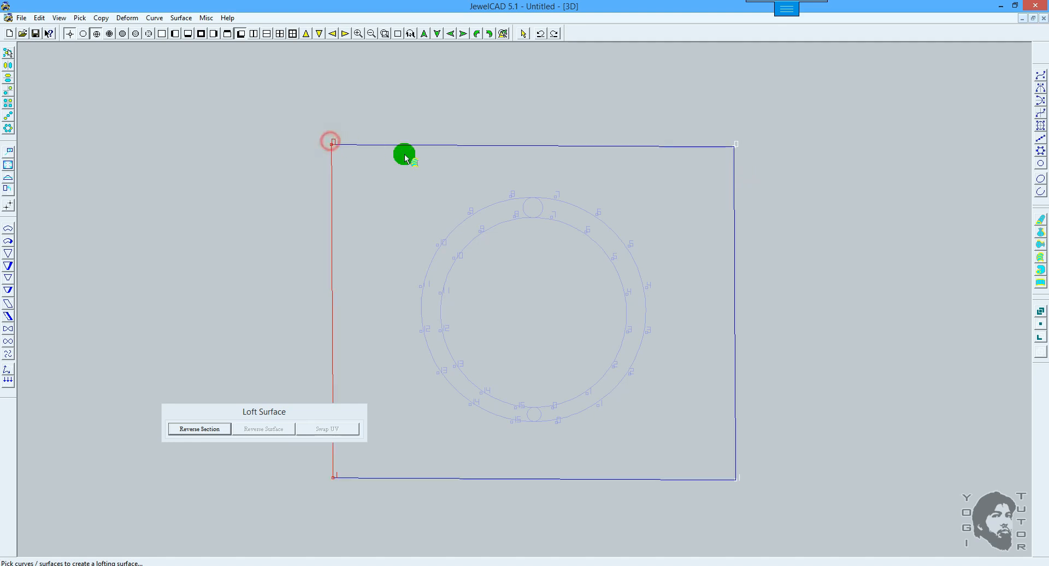
{"action": "key", "text": "space"}
{"action": "left_click_drag", "start_coordinate": [692, 176], "coordinate": [512, 165]}
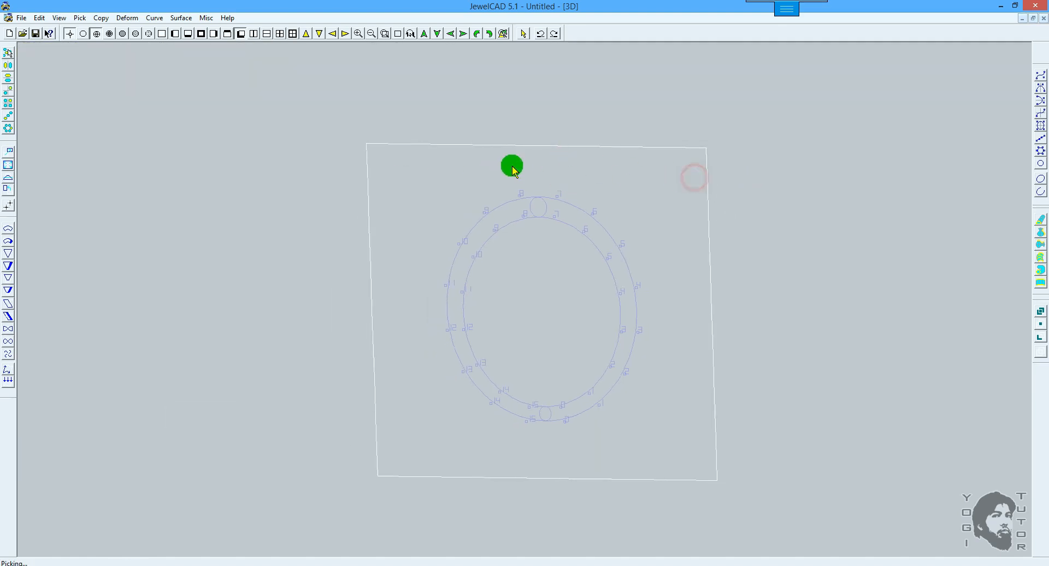
Shade the view, clear the selection, and examine the lofted plane with the ring curves from both sides.
{"action": "left_click", "coordinate": [124, 35]}
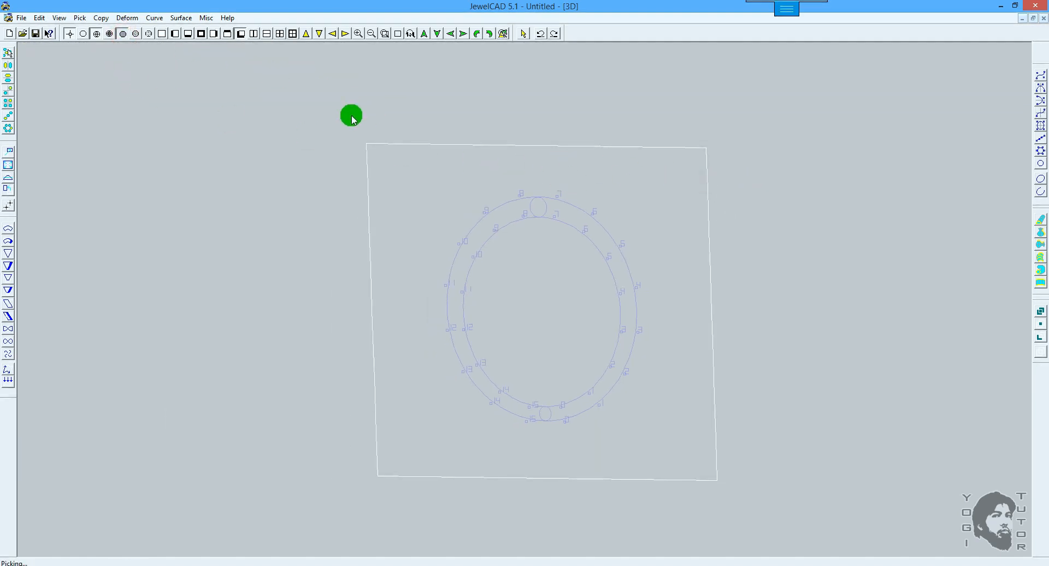
{"action": "right_click_drag", "start_coordinate": [659, 190], "coordinate": [822, 205]}
{"action": "mouse_move", "coordinate": [822, 206]}
{"action": "left_mouse_down"}
{"action": "mouse_move", "coordinate": [805, 197]}
{"action": "mouse_move", "coordinate": [897, 186]}
{"action": "mouse_move", "coordinate": [840, 187]}
{"action": "left_mouse_up"}
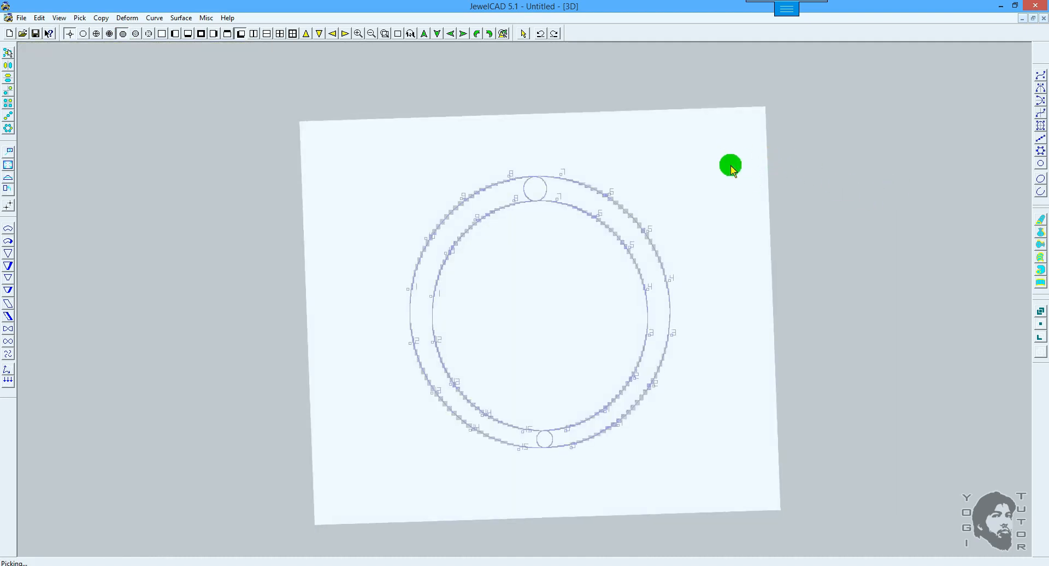
{"action": "left_click", "coordinate": [850, 182]}
{"action": "mouse_move", "coordinate": [731, 161]}
{"action": "left_mouse_down"}
{"action": "mouse_move", "coordinate": [251, 173]}
{"action": "mouse_move", "coordinate": [825, 199]}
{"action": "mouse_move", "coordinate": [704, 185]}
{"action": "left_mouse_up"}
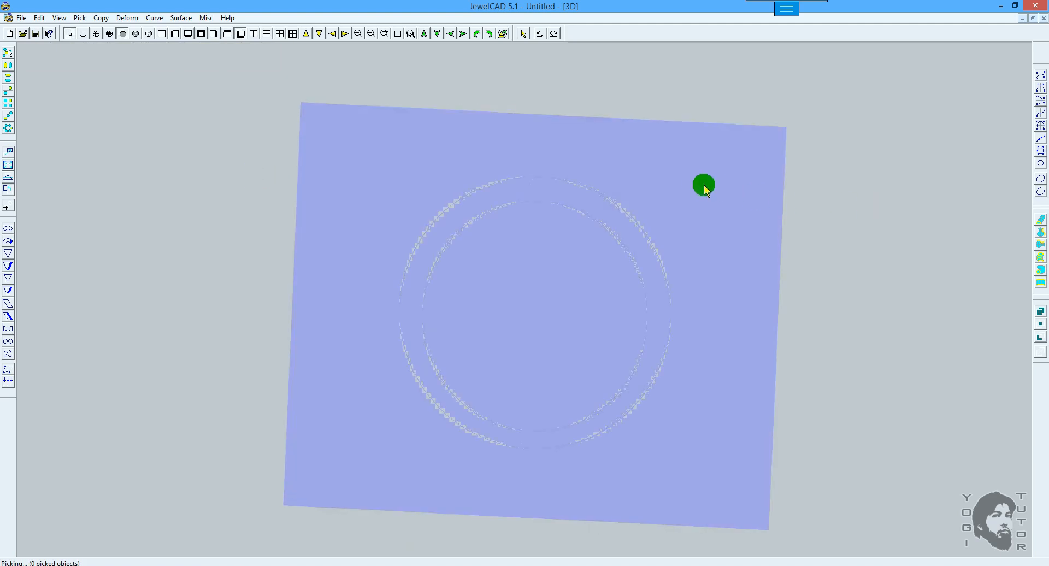
{"action": "mouse_move", "coordinate": [887, 195]}
{"action": "left_mouse_down"}
{"action": "mouse_move", "coordinate": [871, 212]}
{"action": "mouse_move", "coordinate": [783, 211]}
{"action": "left_mouse_up"}
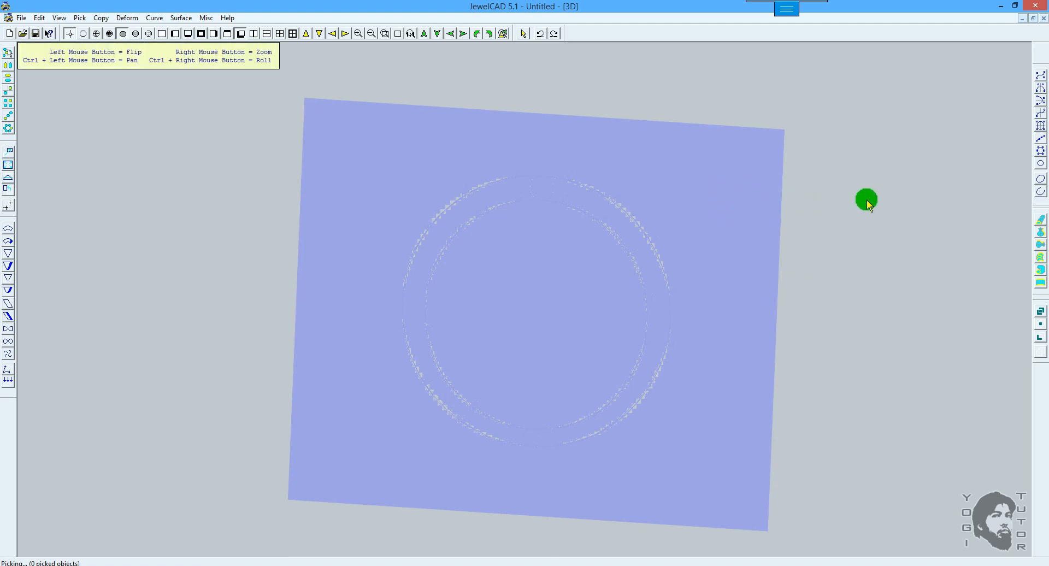
{"action": "left_click_drag", "start_coordinate": [866, 199], "coordinate": [233, 188]}
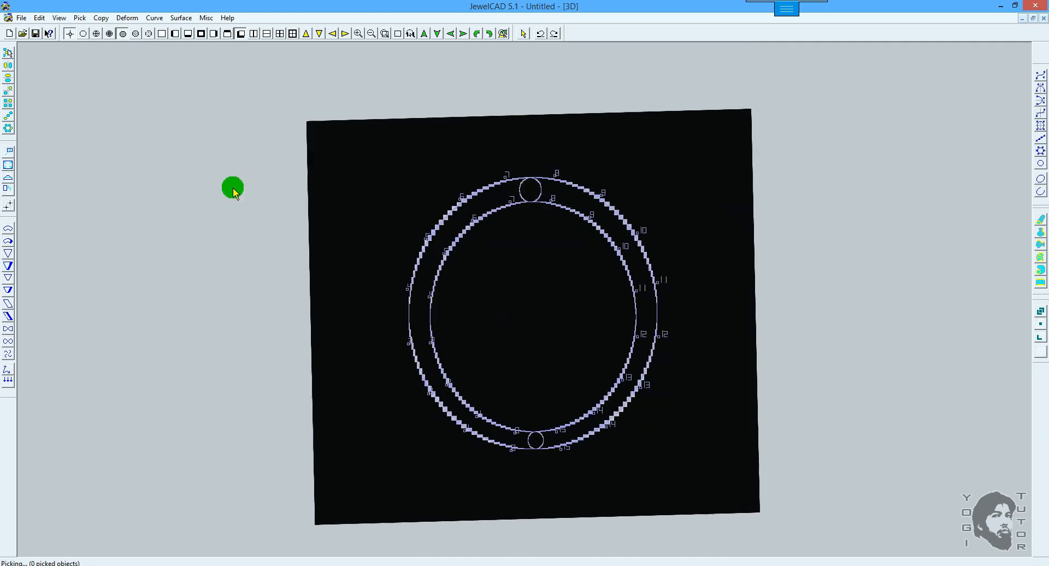
{"action": "left_click_drag", "start_coordinate": [656, 260], "coordinate": [641, 208]}
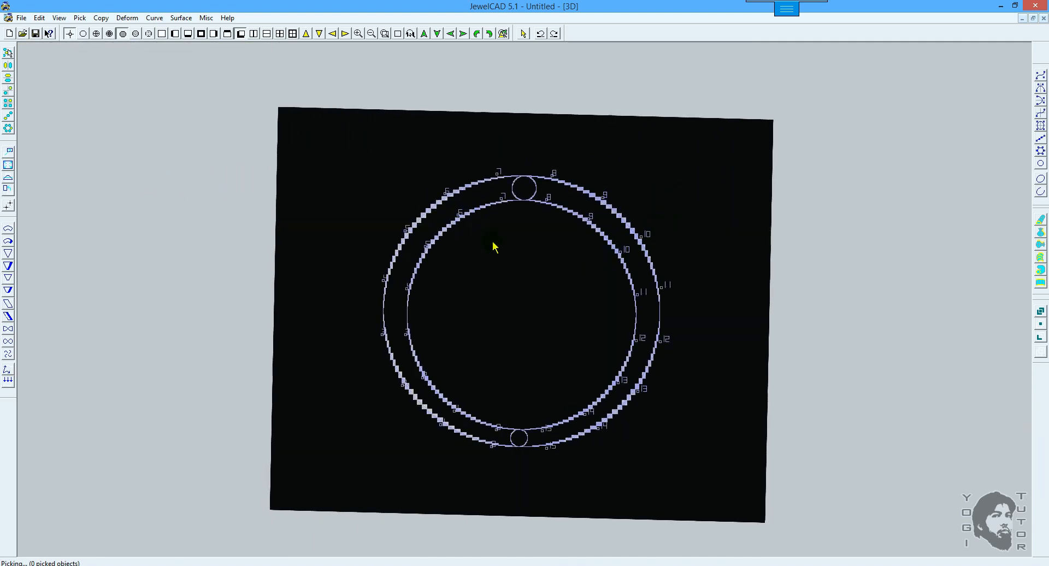
{"action": "left_click_drag", "start_coordinate": [318, 238], "coordinate": [824, 277]}
Select the two small gauge circles in wireframe, move them 1.3 along Y off the lofted plane, and shade the view.
{"action": "left_click_drag", "start_coordinate": [847, 204], "coordinate": [601, 191]}
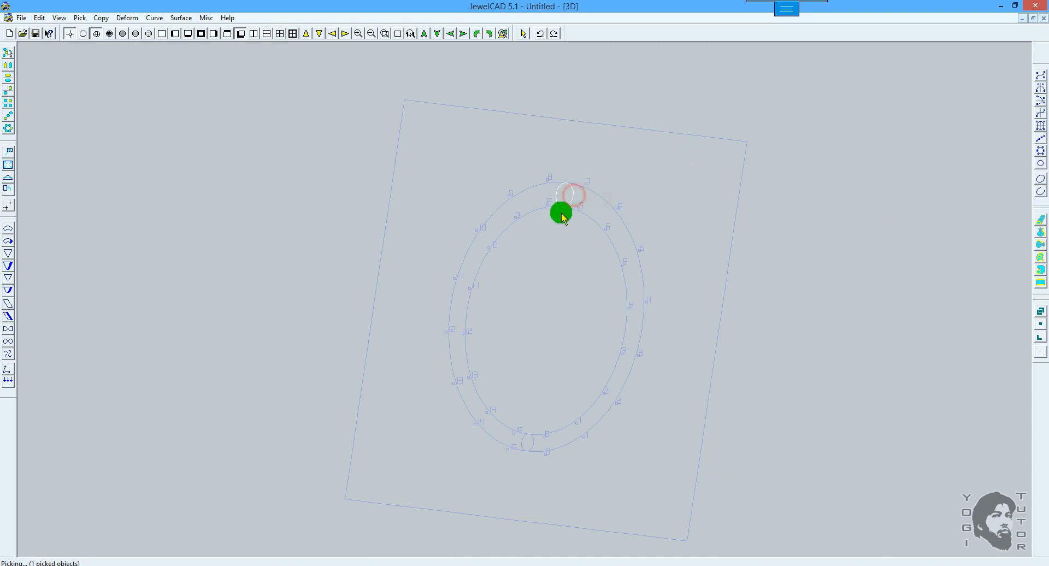
{"action": "left_click", "coordinate": [533, 445]}
{"action": "key", "text": "F6"}
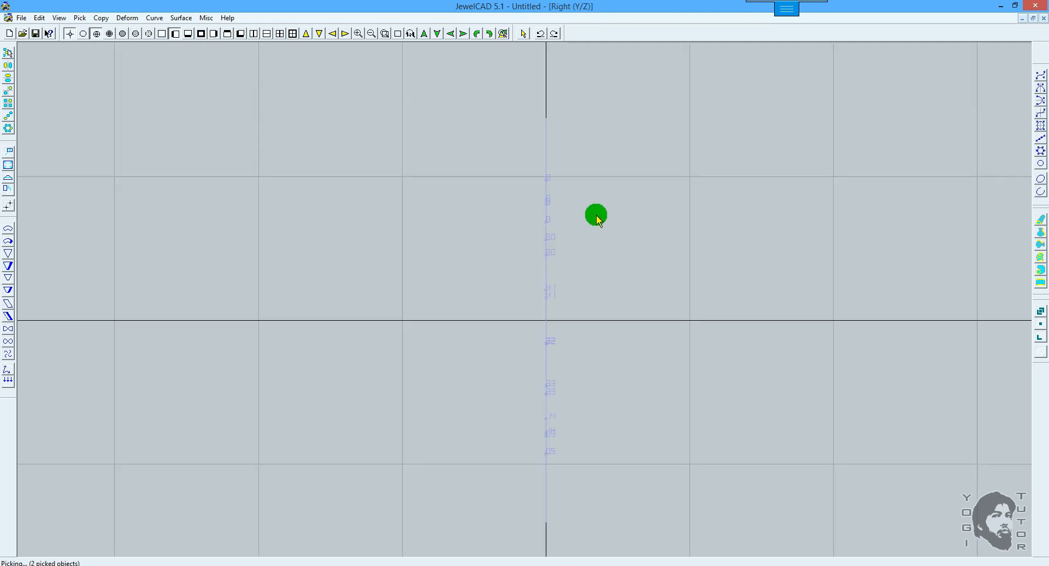
{"action": "key", "text": "F8"}
{"action": "left_click", "coordinate": [725, 228]}
{"action": "key", "text": "m"}
{"action": "left_click_drag", "start_coordinate": [682, 217], "coordinate": [700, 219]}
{"action": "left_click_drag", "start_coordinate": [495, 224], "coordinate": [595, 219]}
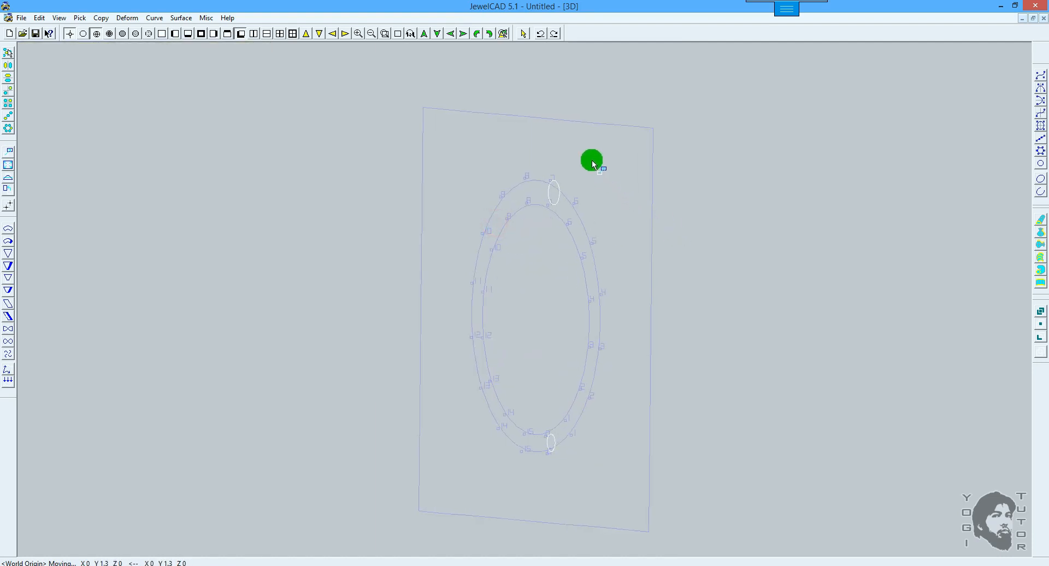
{"action": "key", "text": "F12"}
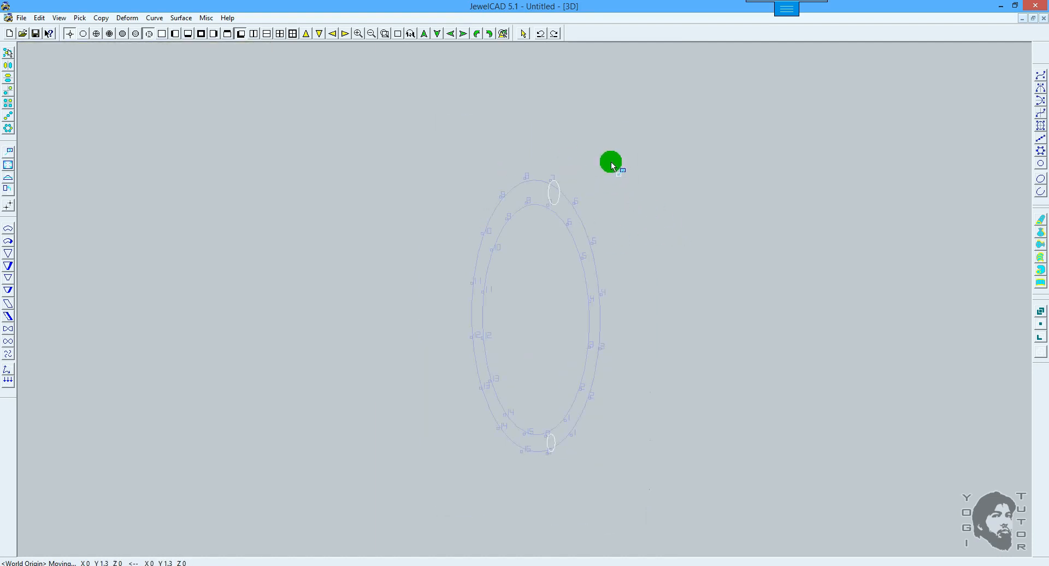
{"action": "key", "text": "F10"}
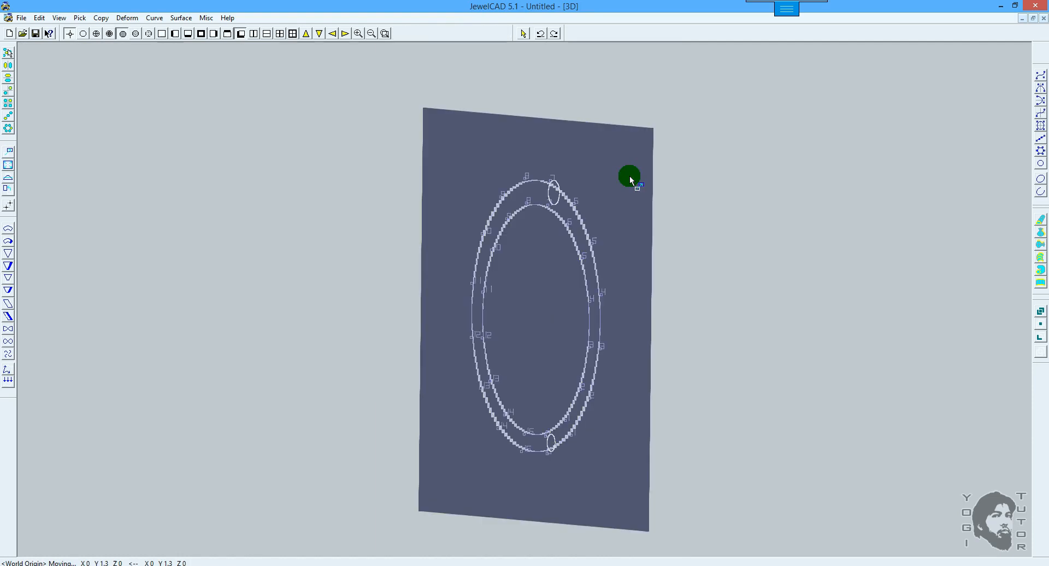
Switch to the wireframe front view, clear the selection, and remove the lofted backing plane from behind the ring curves.
{"action": "left_click_drag", "start_coordinate": [784, 211], "coordinate": [935, 206]}
{"action": "mouse_move", "coordinate": [705, 268]}
{"action": "left_mouse_down"}
{"action": "mouse_move", "coordinate": [600, 262]}
{"action": "mouse_move", "coordinate": [552, 201]}
{"action": "mouse_move", "coordinate": [809, 222]}
{"action": "mouse_move", "coordinate": [578, 209]}
{"action": "mouse_move", "coordinate": [583, 201]}
{"action": "left_mouse_up"}
{"action": "key", "text": "F10"}
{"action": "key", "text": "F5"}
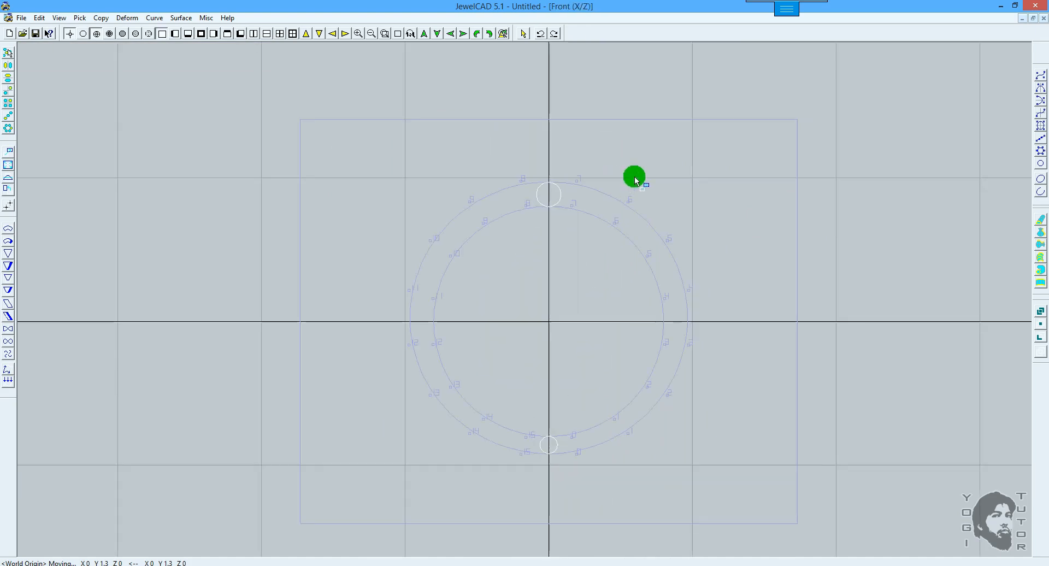
{"action": "key", "text": "space"}
{"action": "key", "text": "F6"}
{"action": "key", "text": "F5"}
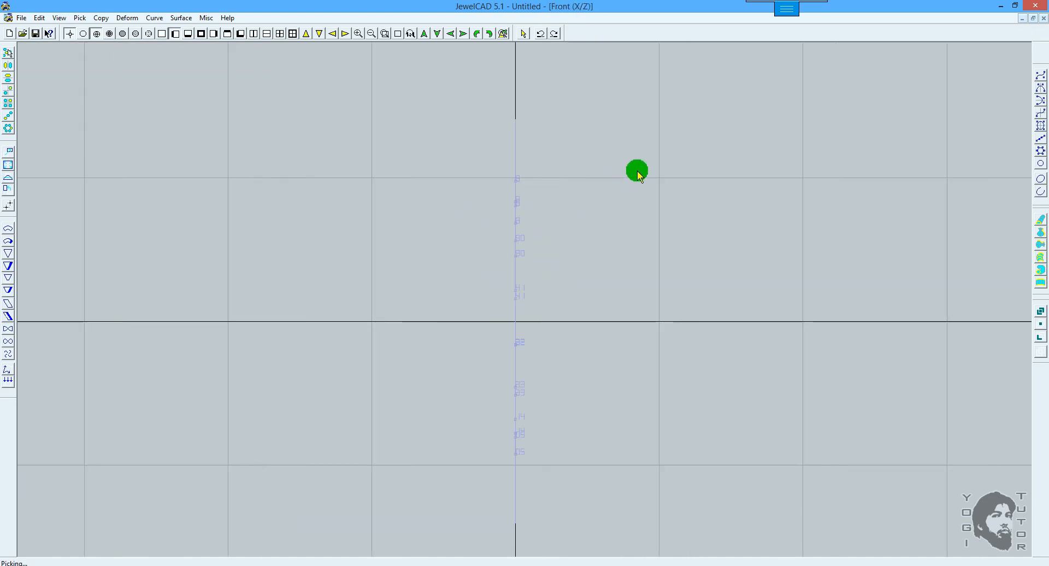
{"action": "left_click", "coordinate": [713, 175]}
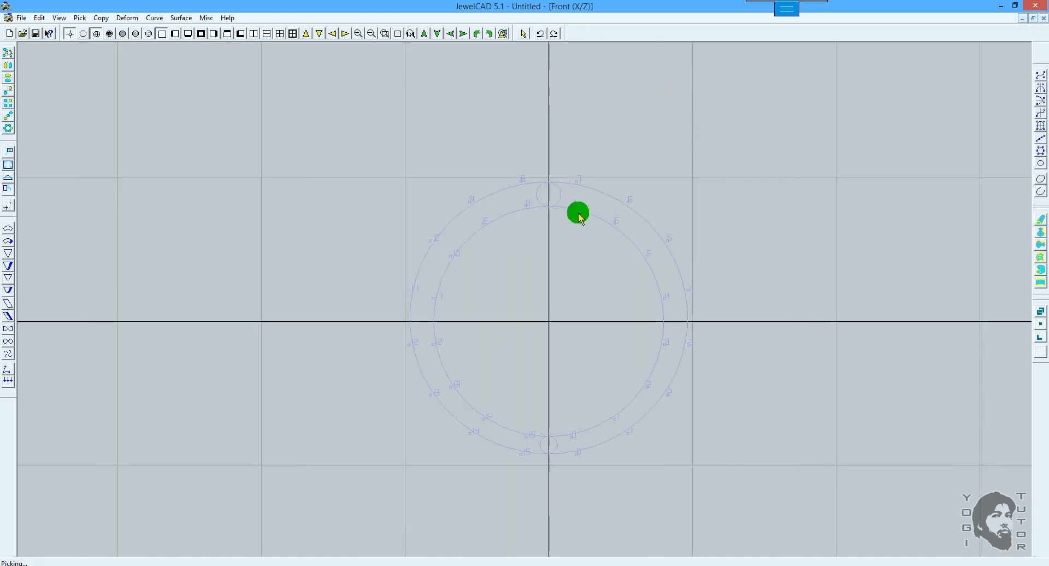
Select the two small gauge circles on the ring's vertical axis and hide them.
{"action": "left_click", "coordinate": [563, 198]}
{"action": "left_click", "coordinate": [551, 445]}
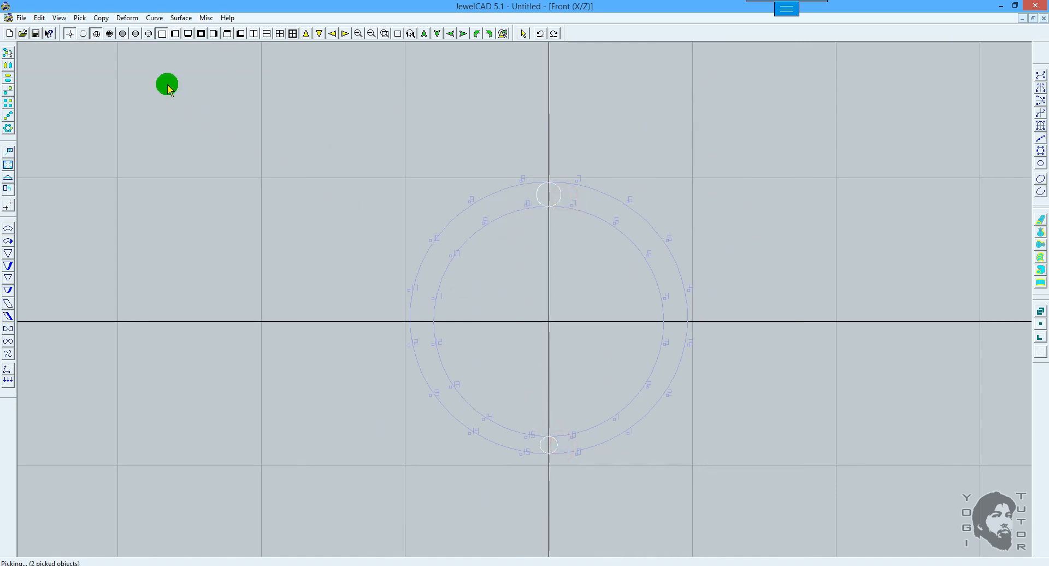
{"action": "left_click", "coordinate": [40, 19]}
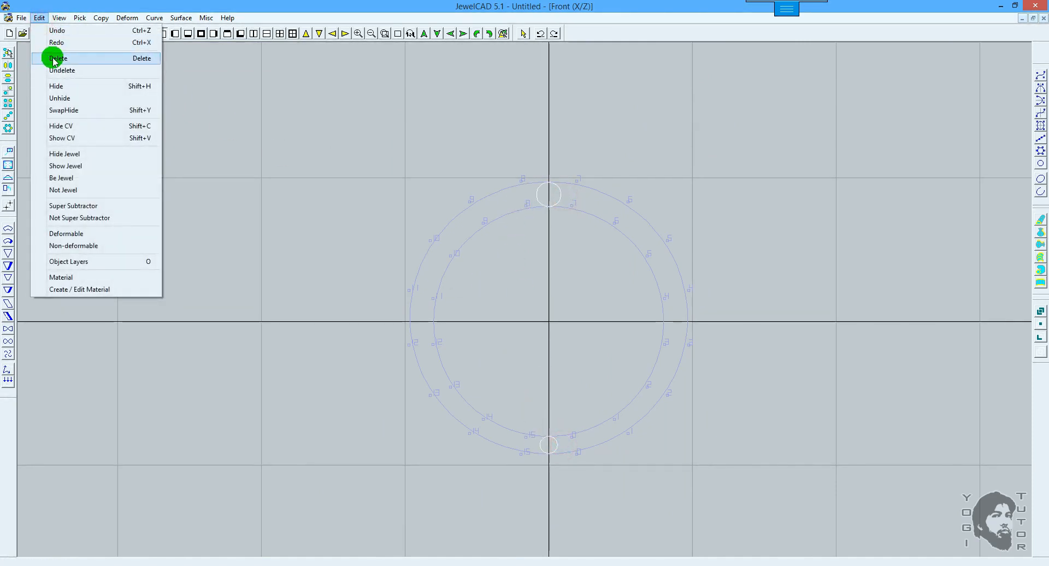
{"action": "left_click", "coordinate": [57, 86]}
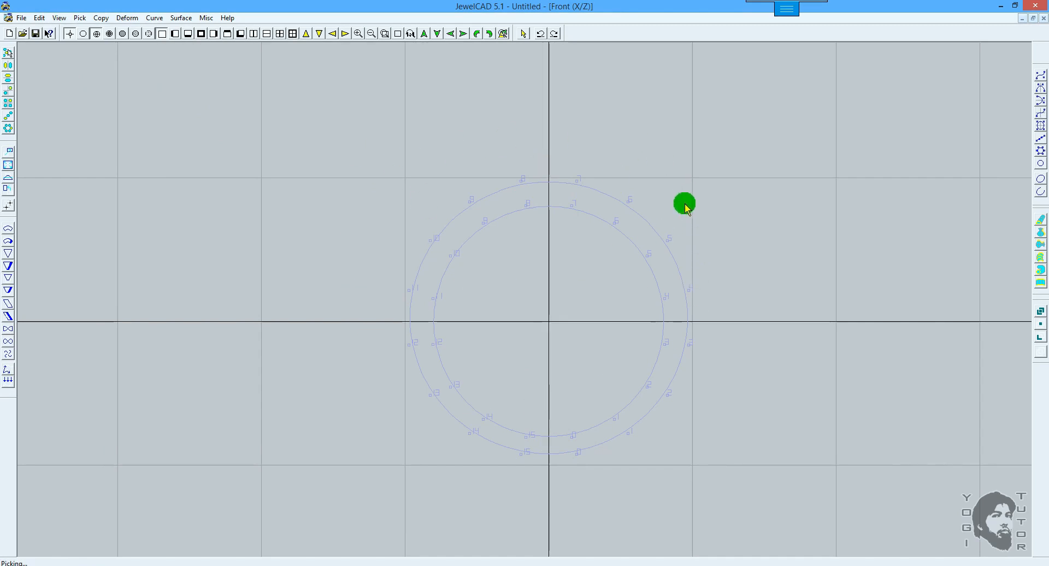
Unhide the two gauge circles and hide them again while they are still selected.
{"action": "scroll", "coordinate": [599, 269], "scroll_direction": "up", "scroll_amount": 1}
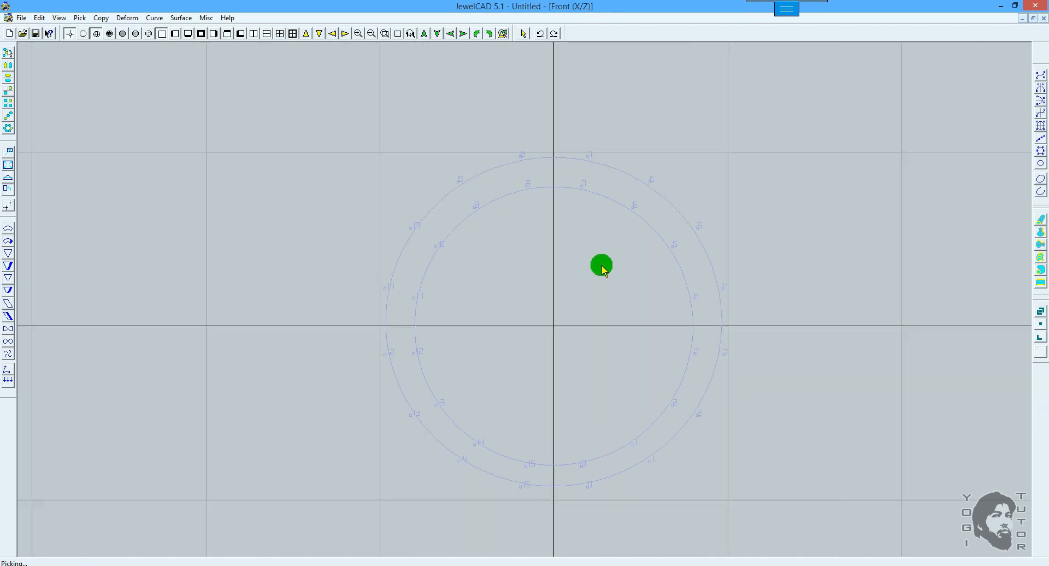
{"action": "scroll", "coordinate": [601, 264], "scroll_direction": "down", "scroll_amount": 1}
{"action": "left_click_drag", "start_coordinate": [610, 285], "coordinate": [579, 265], "text": "ctrl+shift"}
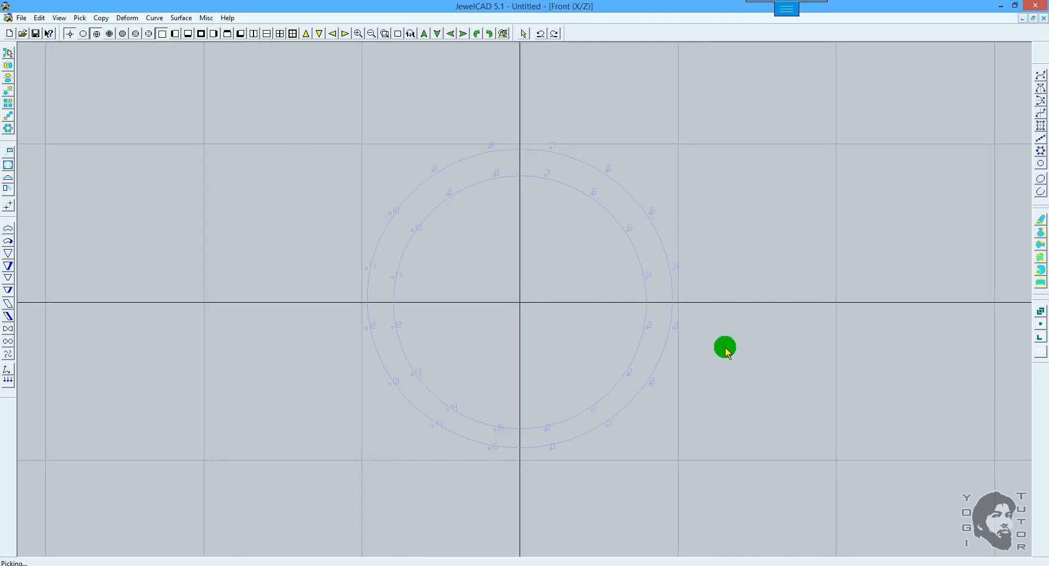
{"action": "left_click", "coordinate": [38, 19]}
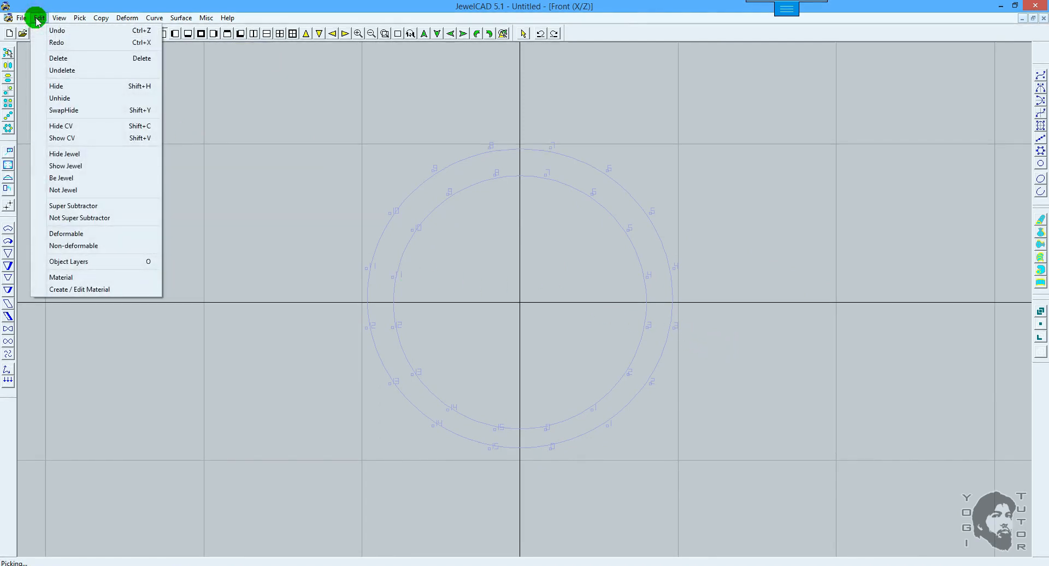
{"action": "left_click", "coordinate": [61, 97]}
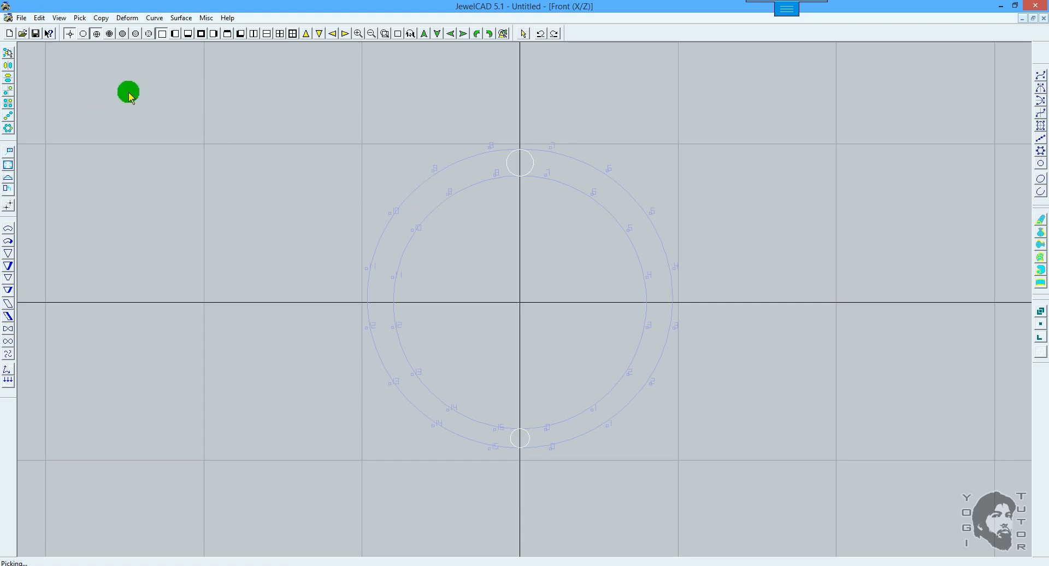
{"action": "left_click", "coordinate": [39, 19]}
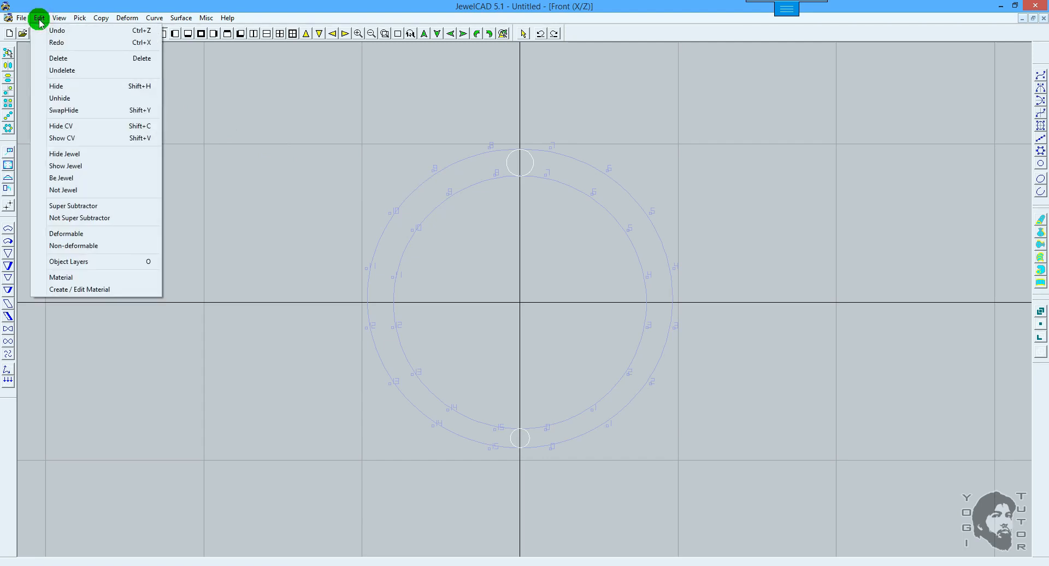
{"action": "left_click", "coordinate": [51, 86]}
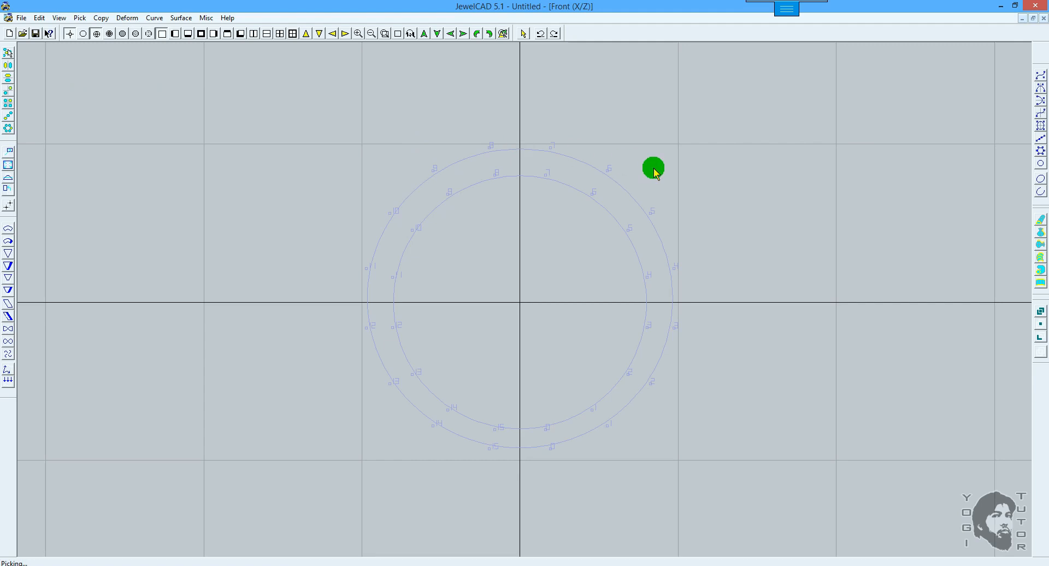
Use SwapHide to show only the gauge circles, and swap back to the two ring circles.
{"action": "left_click", "coordinate": [40, 17]}
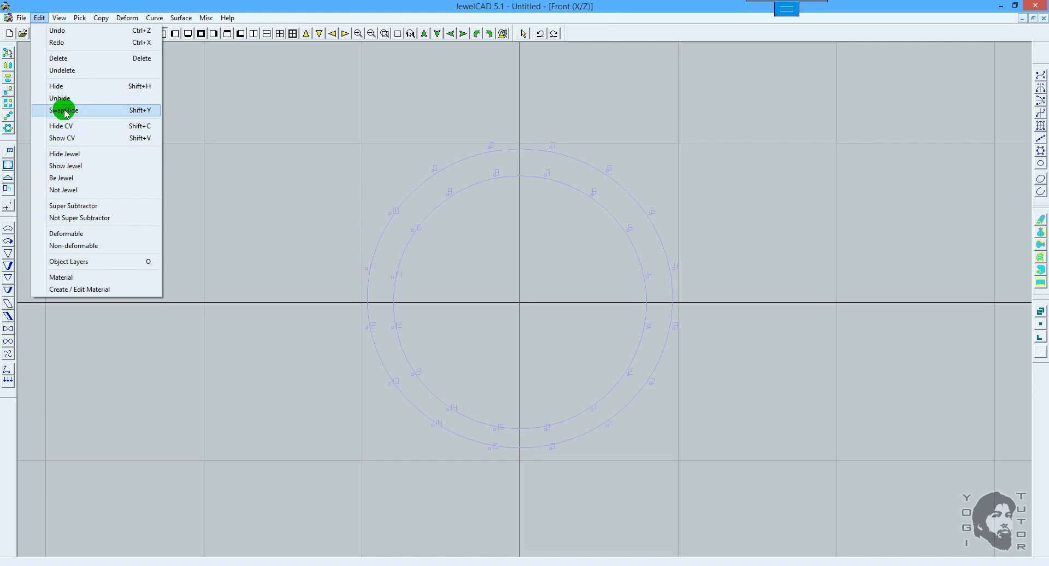
{"action": "left_click", "coordinate": [65, 111]}
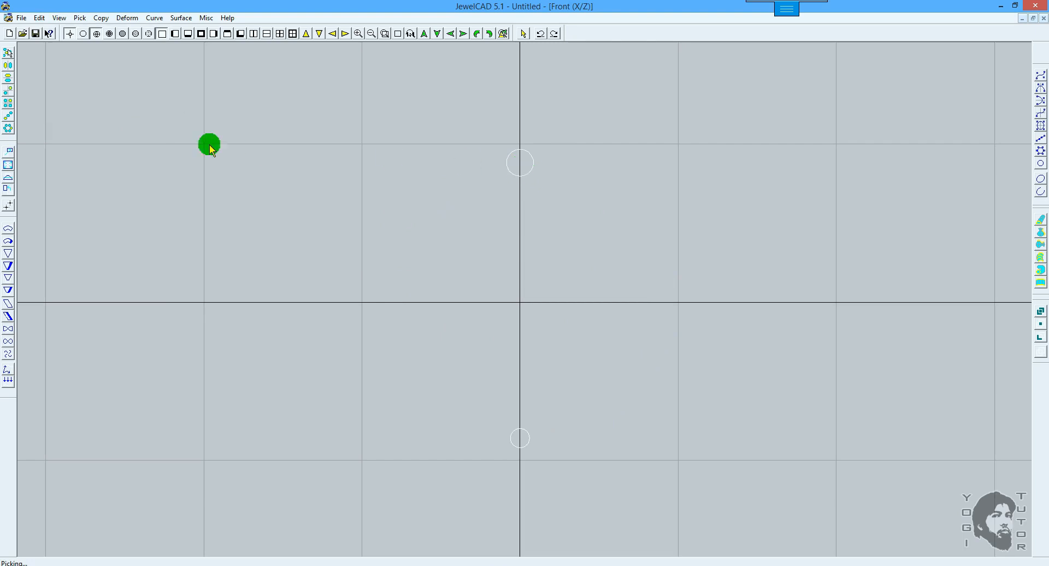
{"action": "left_click", "coordinate": [40, 18]}
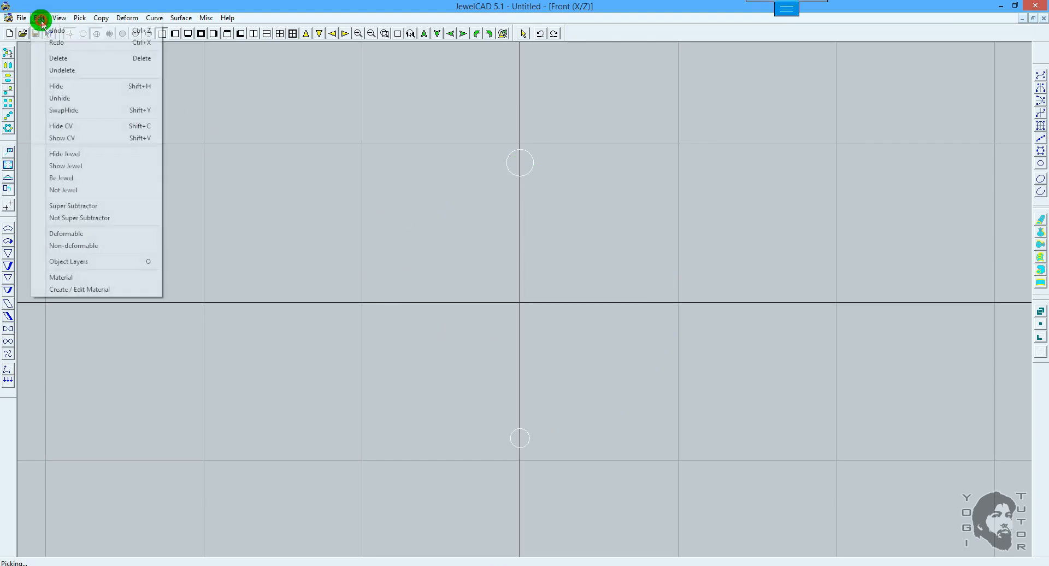
{"action": "left_click", "coordinate": [50, 111]}
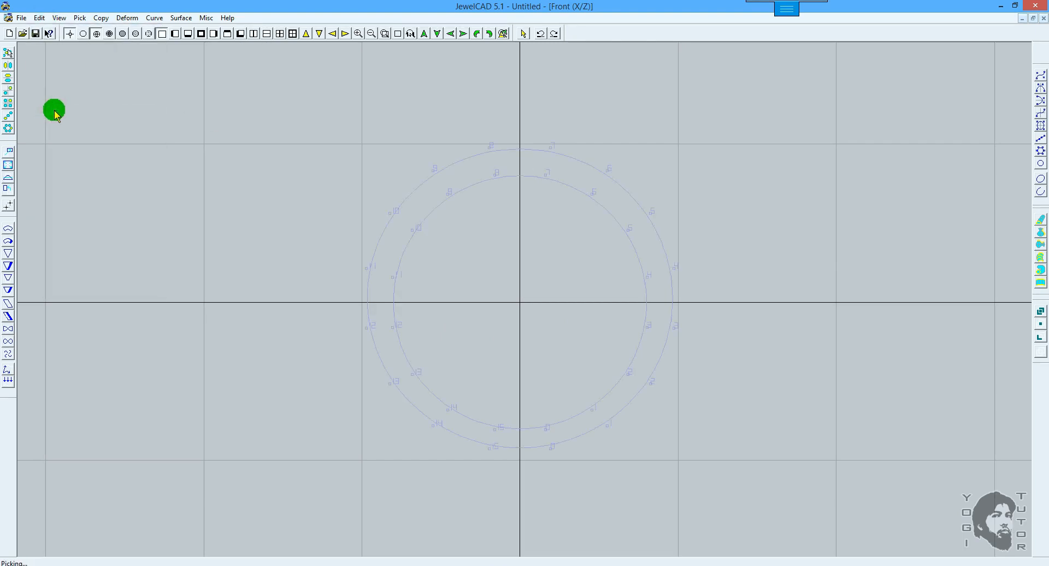
Draw a simple curve shaped like the numeral 1 beside the ring, from about X 13.35, Z 6.05 to X 15.05, Z -2.85.
{"action": "scroll", "coordinate": [461, 228], "scroll_direction": "down", "scroll_amount": 2}
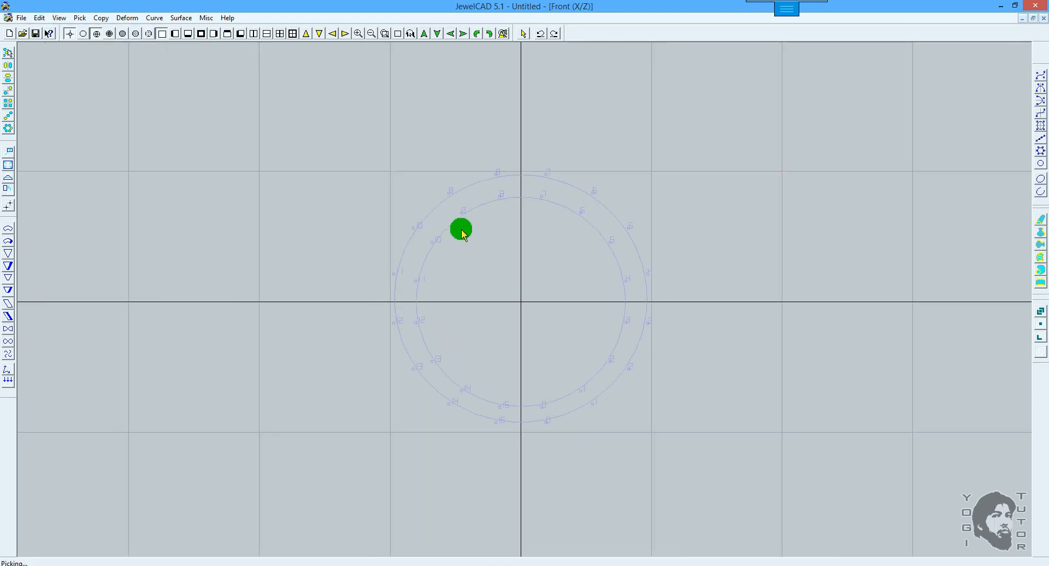
{"action": "left_click", "coordinate": [1040, 75]}
{"action": "scroll", "coordinate": [653, 258], "scroll_direction": "up", "scroll_amount": 1}
{"action": "right_click_drag", "start_coordinate": [687, 233], "coordinate": [657, 225]}
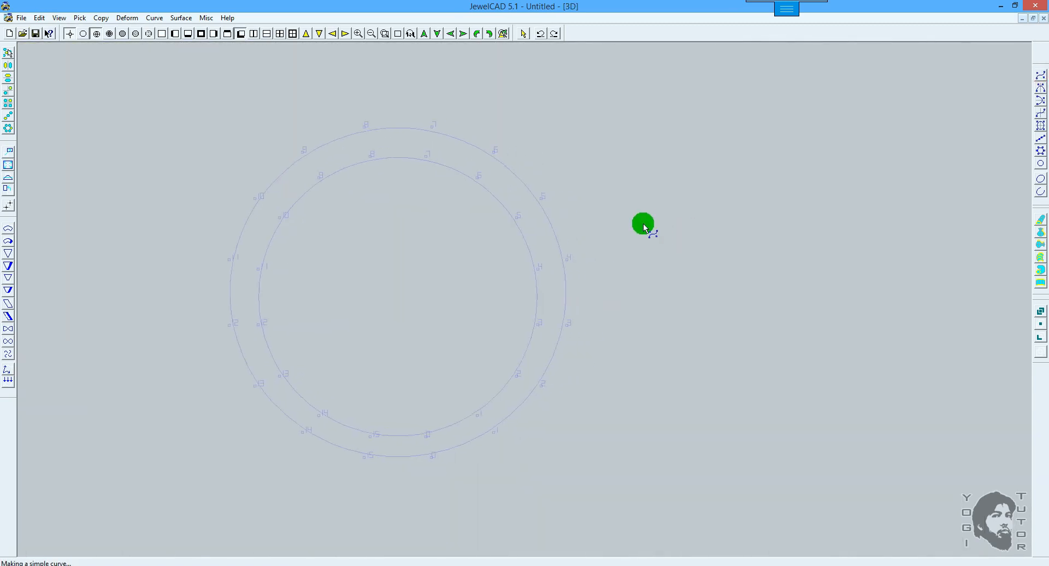
{"action": "key", "text": "F2"}
{"action": "scroll", "coordinate": [653, 193], "scroll_direction": "up", "scroll_amount": 1}
{"action": "left_click", "coordinate": [654, 192]}
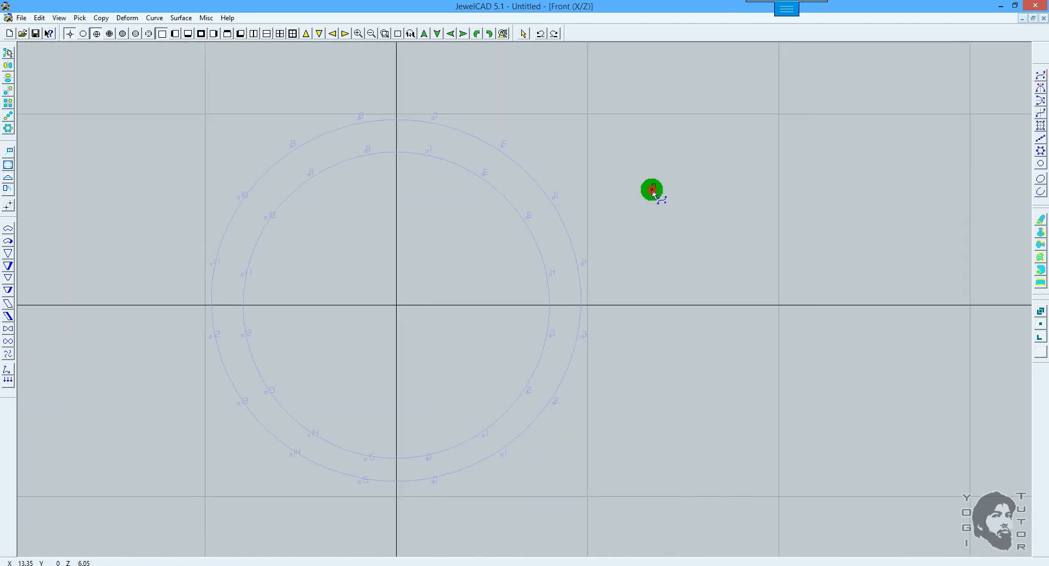
{"action": "left_click", "coordinate": [682, 155]}
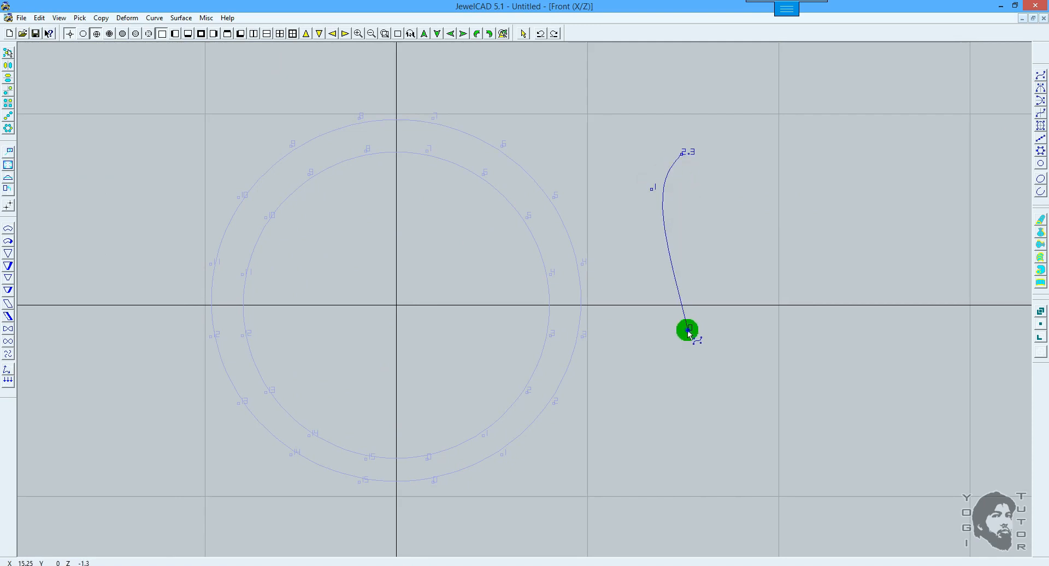
{"action": "right_click", "coordinate": [687, 330]}
{"action": "left_click", "coordinate": [682, 155]}
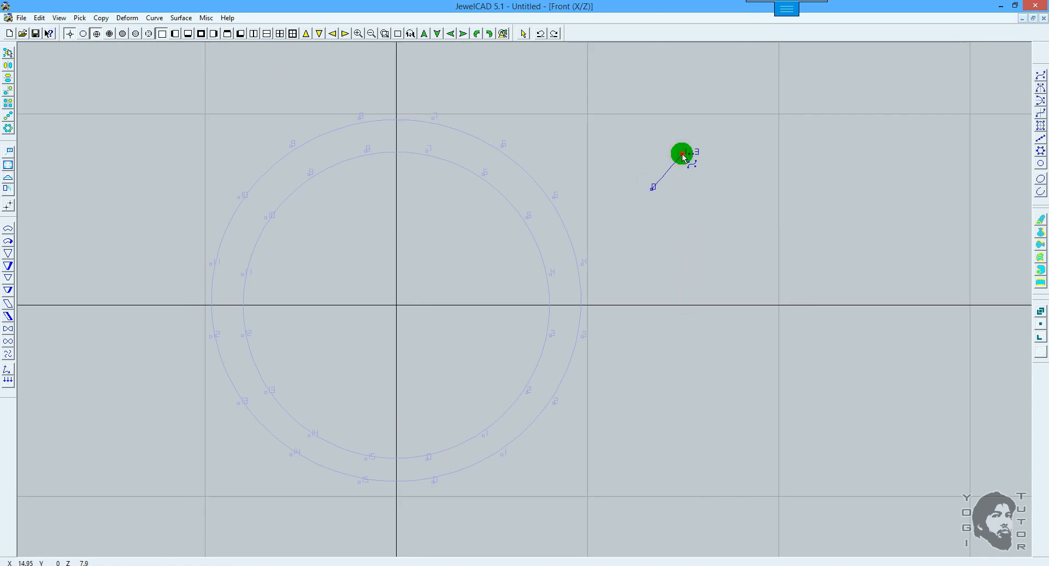
{"action": "mouse_move", "coordinate": [682, 154]}
{"action": "left_mouse_down"}
{"action": "mouse_move", "coordinate": [684, 328]}
{"action": "mouse_move", "coordinate": [704, 231]}
{"action": "mouse_move", "coordinate": [677, 343]}
{"action": "mouse_move", "coordinate": [685, 363]}
{"action": "left_mouse_up"}
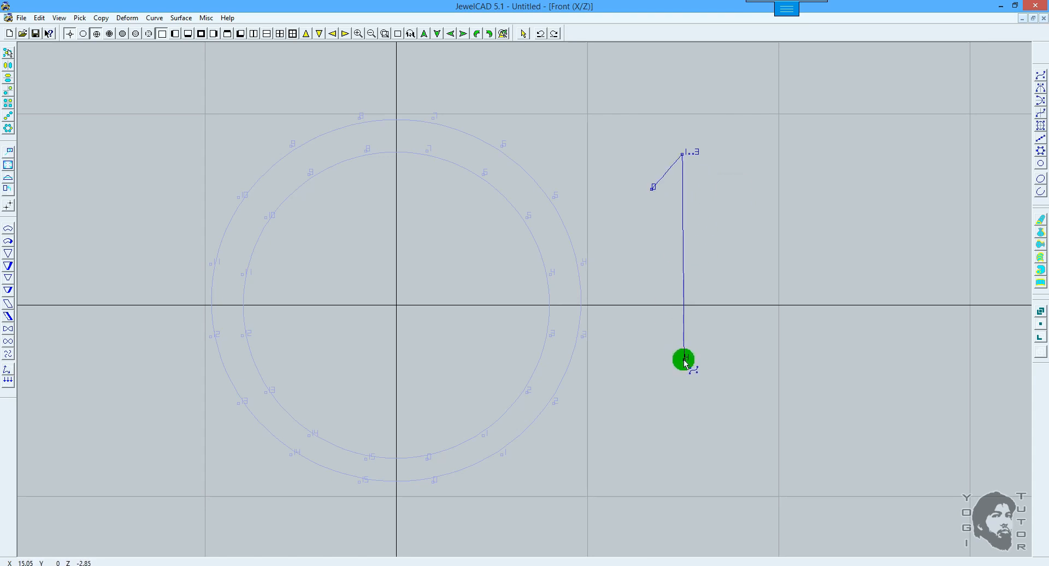
{"action": "key", "text": "space"}
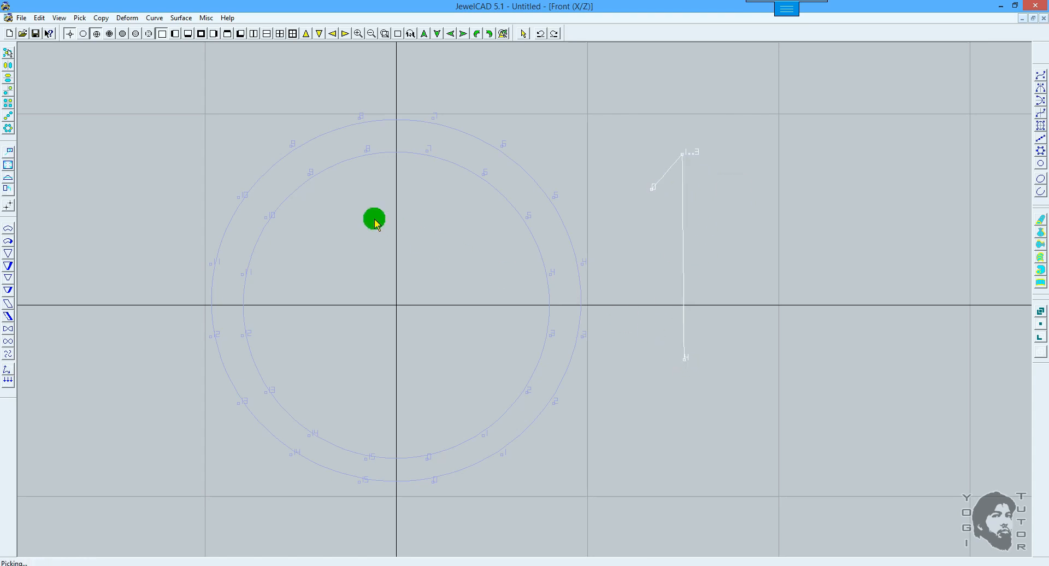
Swap to the hidden gauge circles, draw a simple curve shaped like the numeral 2 beside them ending near X 15, and clear the selection.
{"action": "left_click", "coordinate": [39, 20]}
{"action": "left_click", "coordinate": [45, 109]}
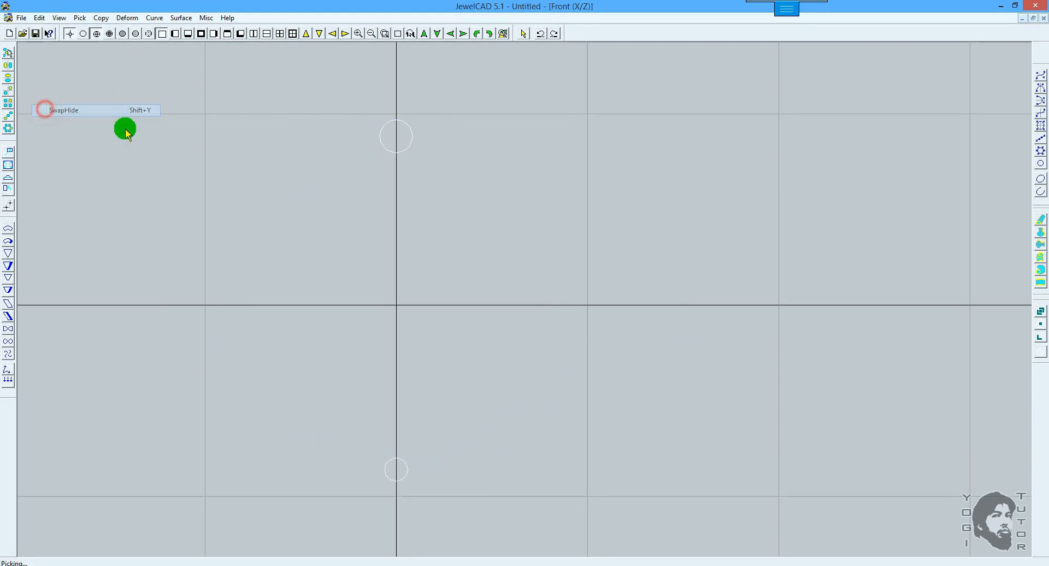
{"action": "left_click", "coordinate": [1040, 75]}
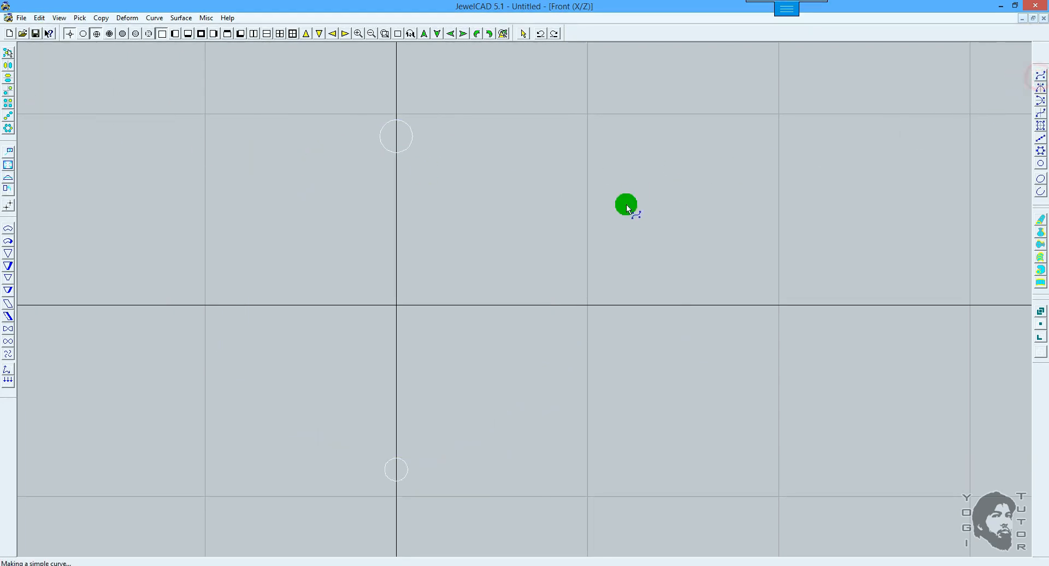
{"action": "left_click", "coordinate": [559, 210]}
{"action": "left_click", "coordinate": [662, 197]}
{"action": "left_click", "coordinate": [674, 218]}
{"action": "left_click", "coordinate": [637, 301]}
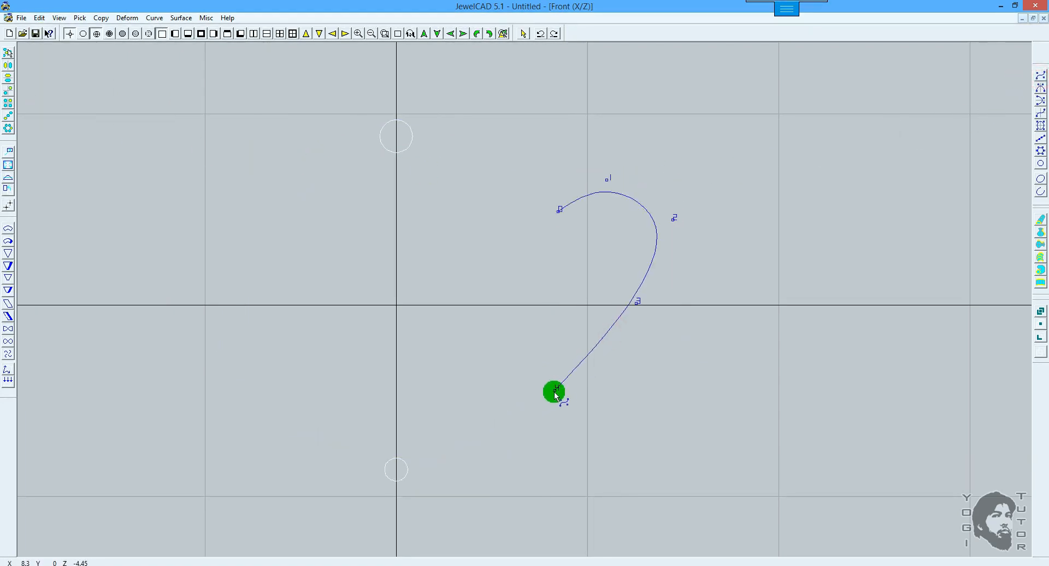
{"action": "left_click", "coordinate": [551, 394]}
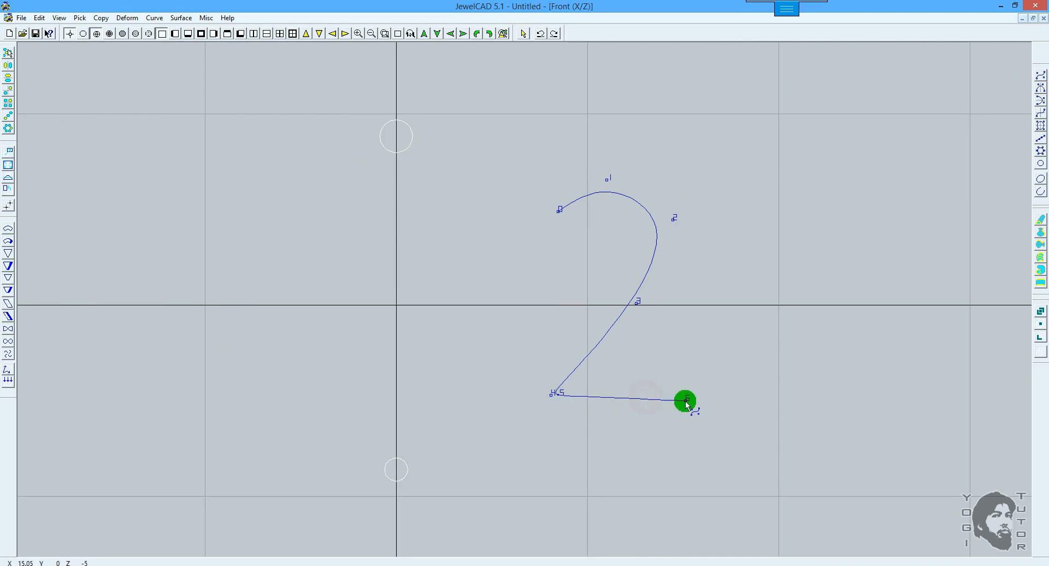
{"action": "left_click", "coordinate": [686, 398]}
{"action": "right_click", "coordinate": [756, 272]}
{"action": "right_click", "coordinate": [756, 272]}
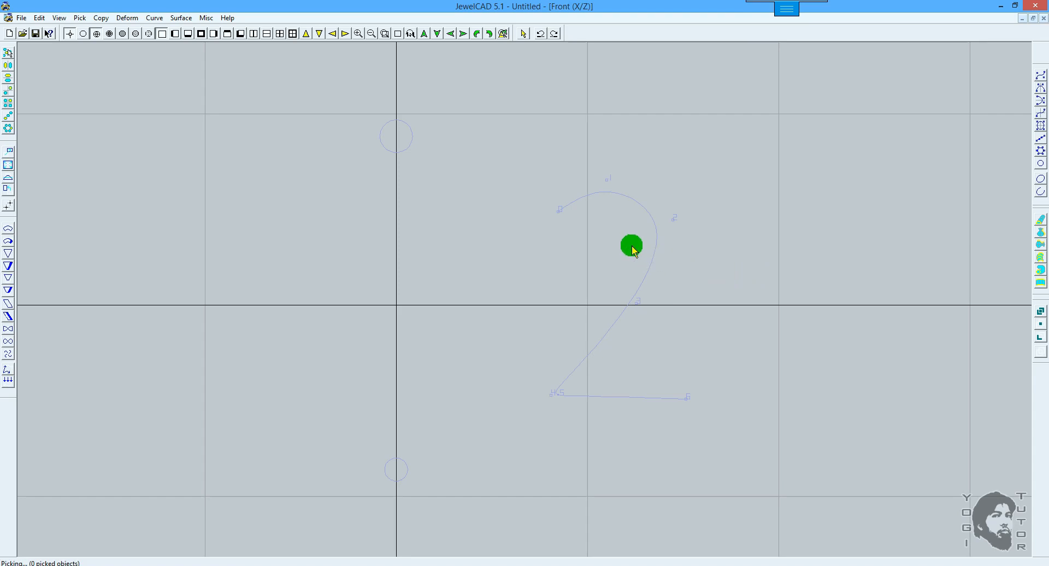
Use SwapHide to switch to the ring circles with the numeral 1, and switch back to the numeral 2 set.
{"action": "left_click", "coordinate": [38, 19]}
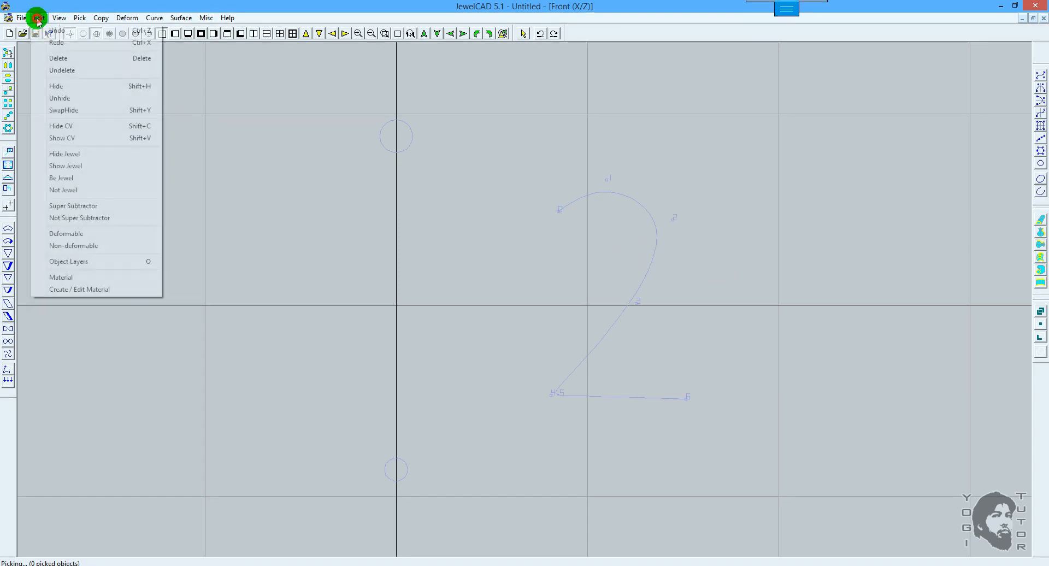
{"action": "left_click", "coordinate": [41, 111]}
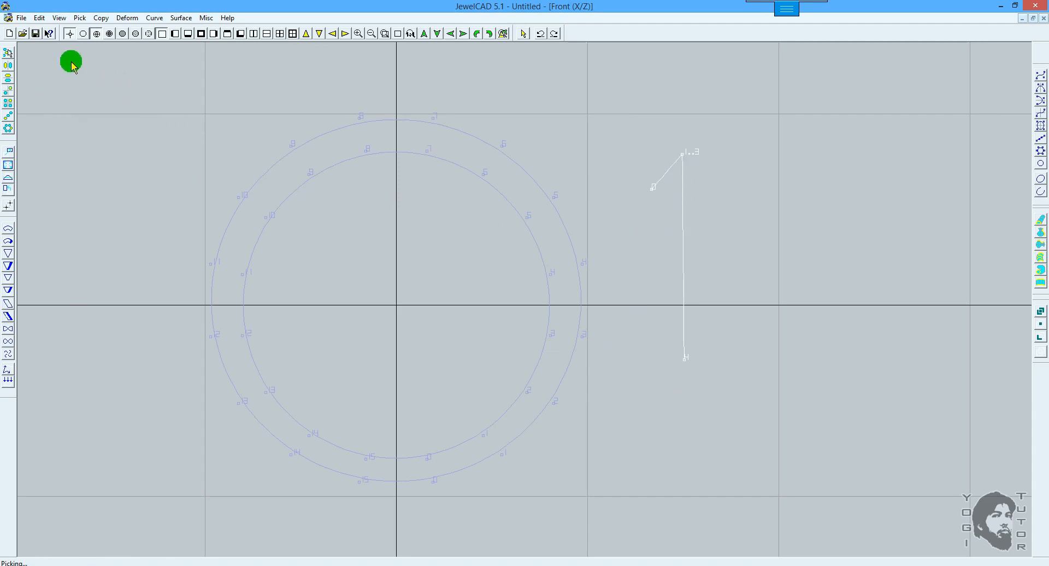
{"action": "left_click", "coordinate": [39, 18]}
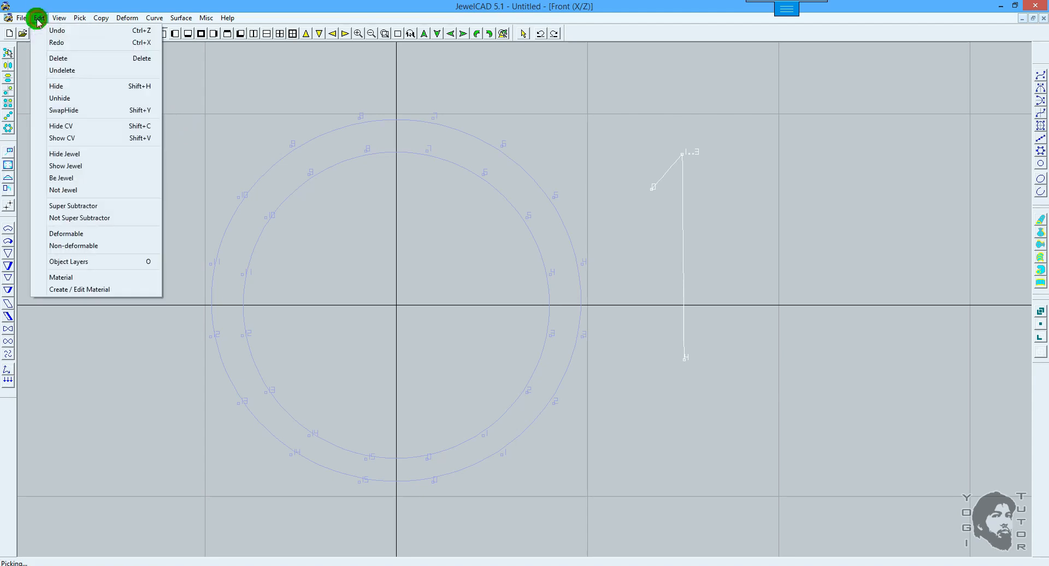
{"action": "left_click", "coordinate": [55, 109]}
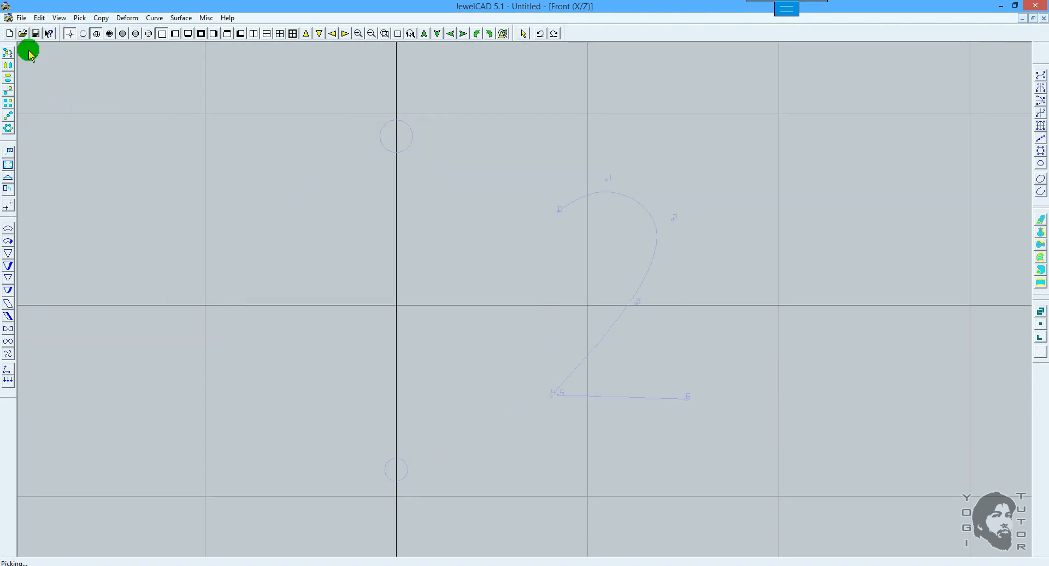
Unhide all objects, then select and delete the numeral 1 and numeral 2 curves beside the ring.
{"action": "left_click", "coordinate": [39, 18]}
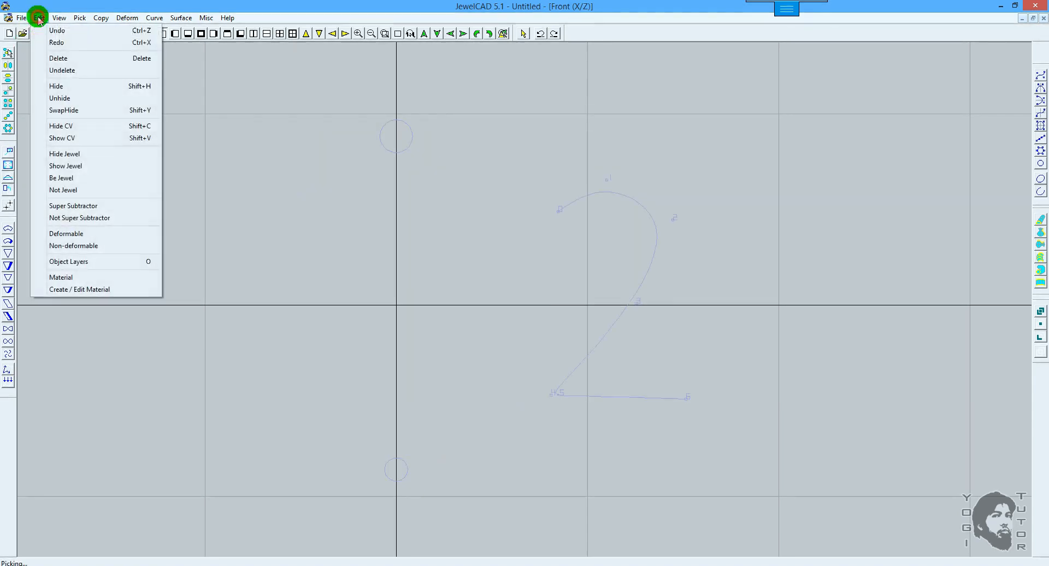
{"action": "left_click", "coordinate": [54, 98]}
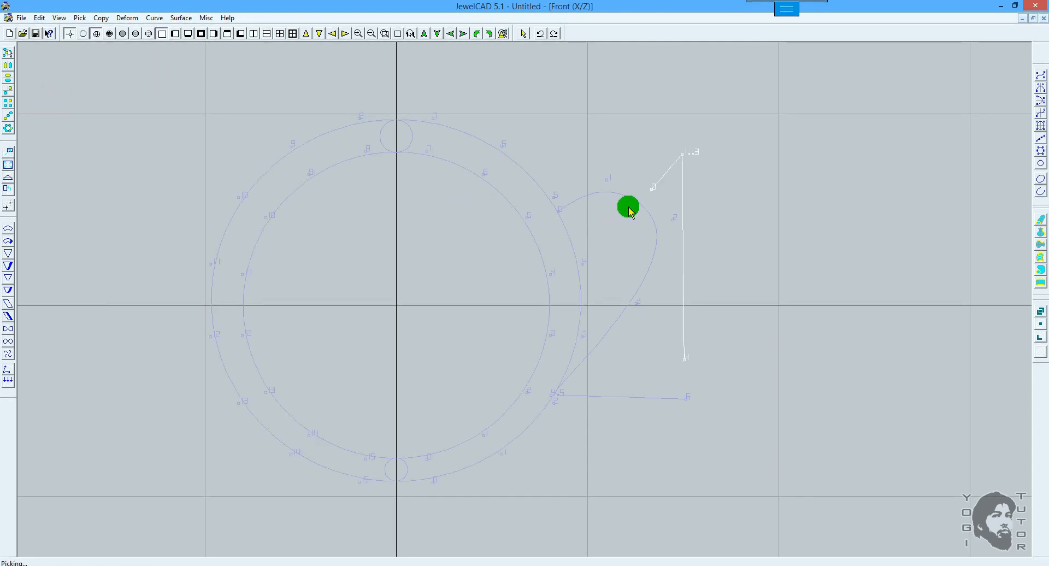
{"action": "left_click_drag", "start_coordinate": [630, 219], "coordinate": [798, 170]}
{"action": "key", "text": "Delete"}
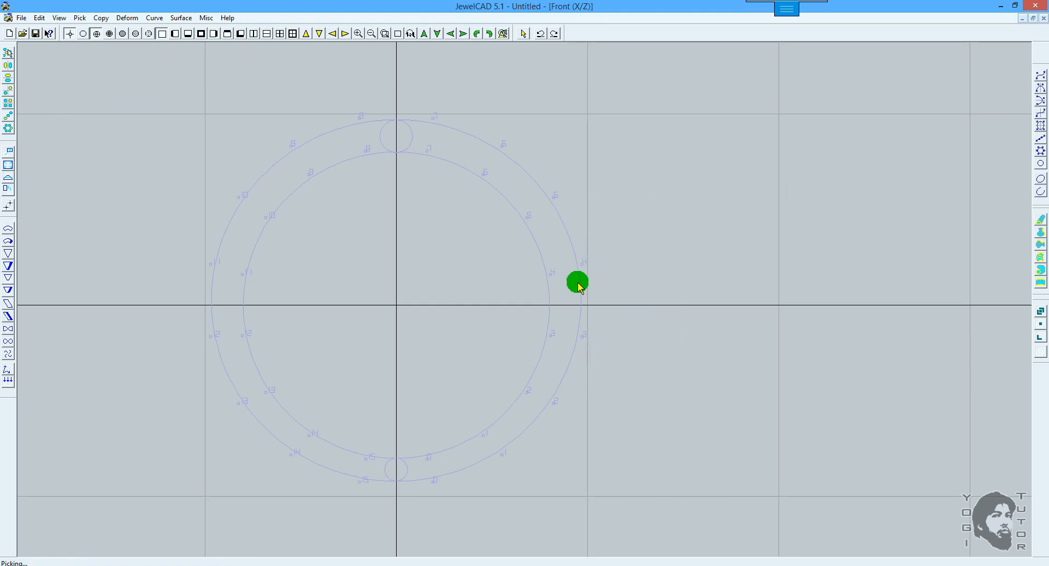
Choose the 2 Rails Semi-scale option in the Rail Surface settings, and close them without creating a surface.
{"action": "scroll", "coordinate": [579, 283], "scroll_direction": "up", "scroll_amount": 2}
{"action": "left_click_drag", "start_coordinate": [527, 282], "coordinate": [632, 276], "text": "ctrl+shift"}
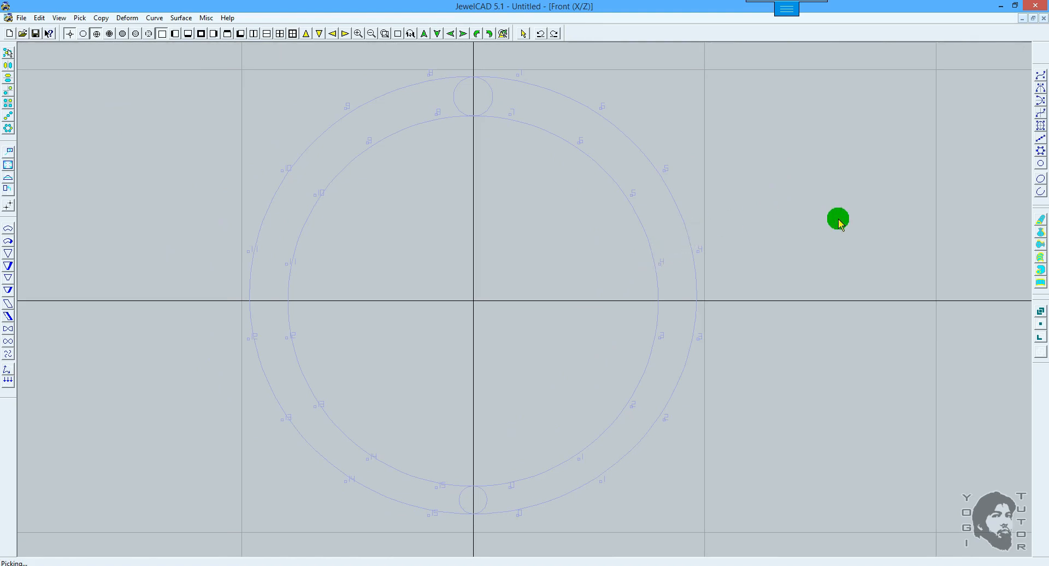
{"action": "left_click", "coordinate": [1040, 282]}
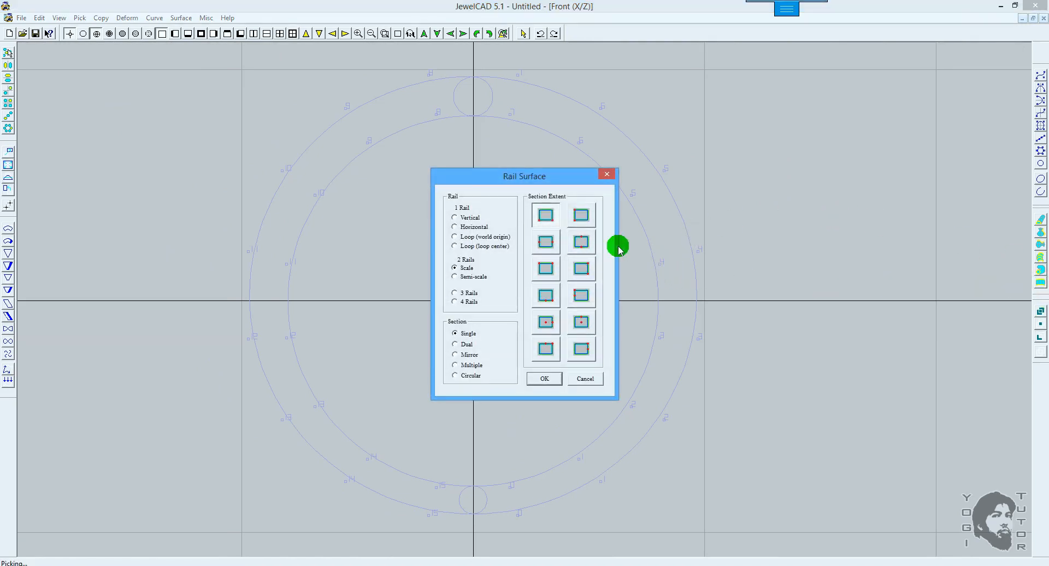
{"action": "left_click_drag", "start_coordinate": [491, 177], "coordinate": [820, 141]}
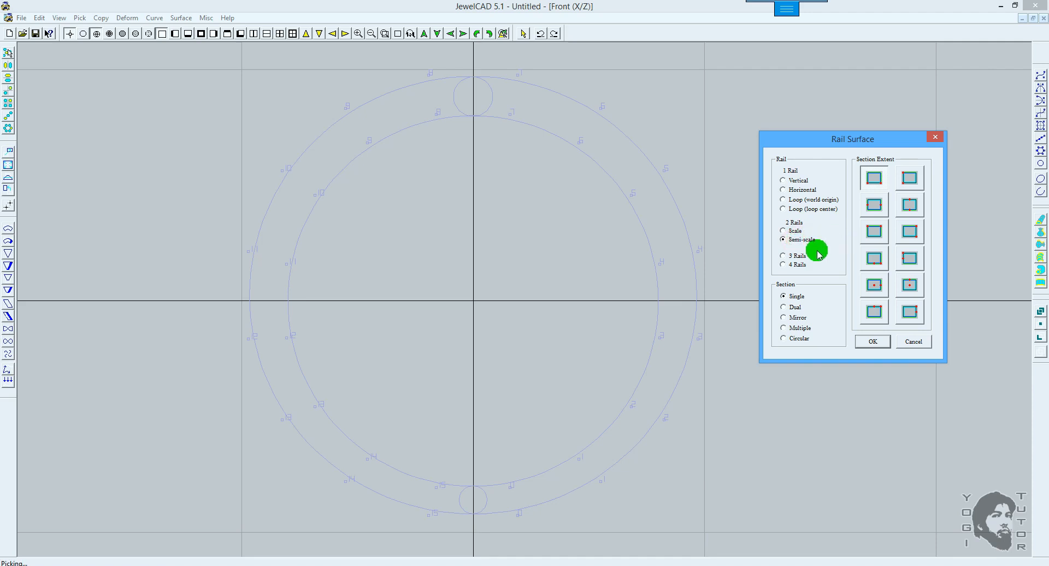
{"action": "left_click", "coordinate": [784, 239]}
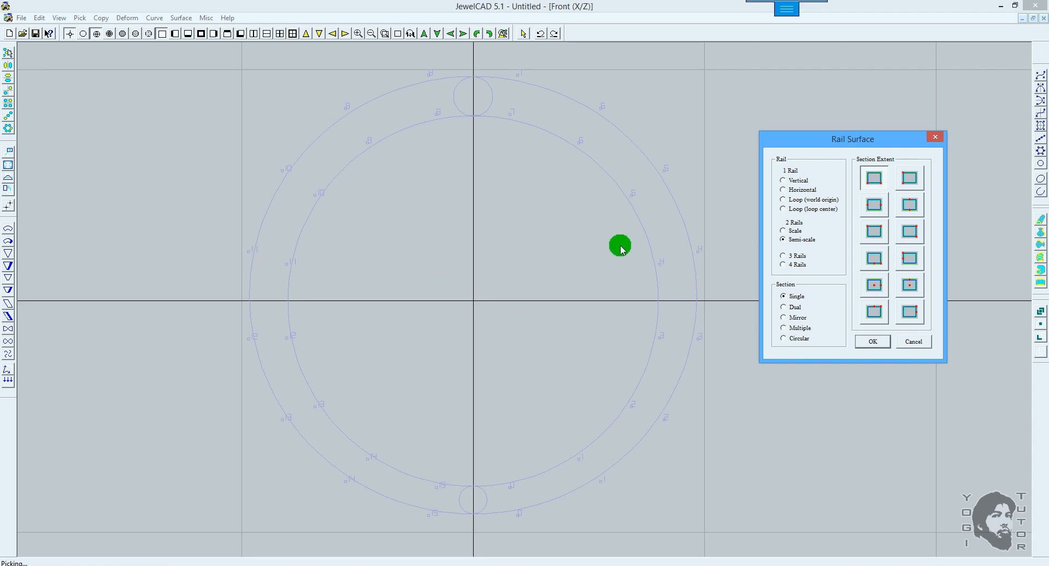
{"action": "left_click", "coordinate": [906, 341]}
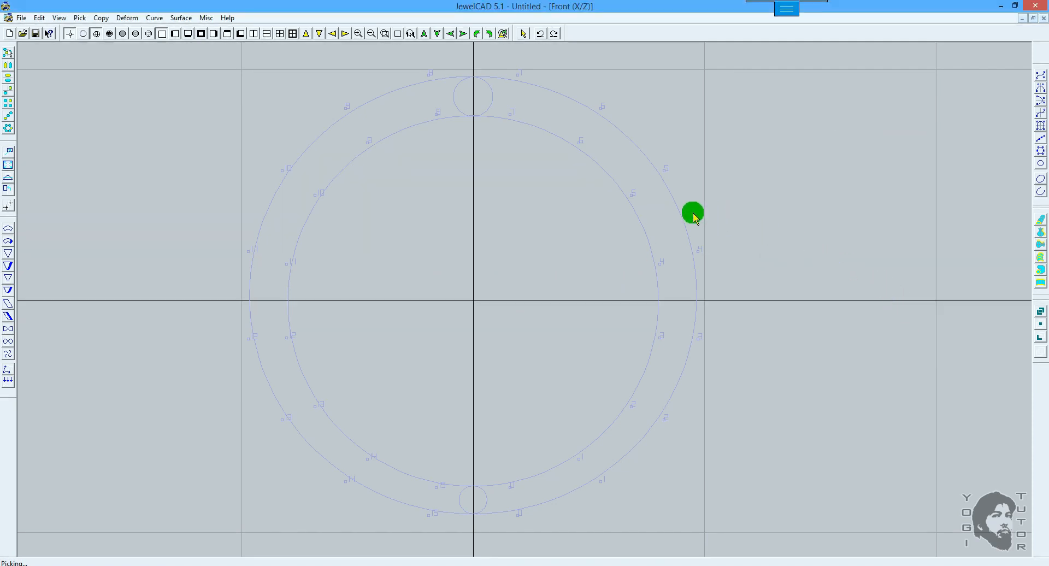
Draw a vertical-mirror curve as a domed section at the ring's centre through about X 1.96, Z 0.08; X 1.965, Z 0.76; and X 0.955, Z 1.865.
{"action": "scroll", "coordinate": [698, 198], "scroll_direction": "up", "scroll_amount": 2}
{"action": "scroll", "coordinate": [742, 193], "scroll_direction": "down", "scroll_amount": 3}
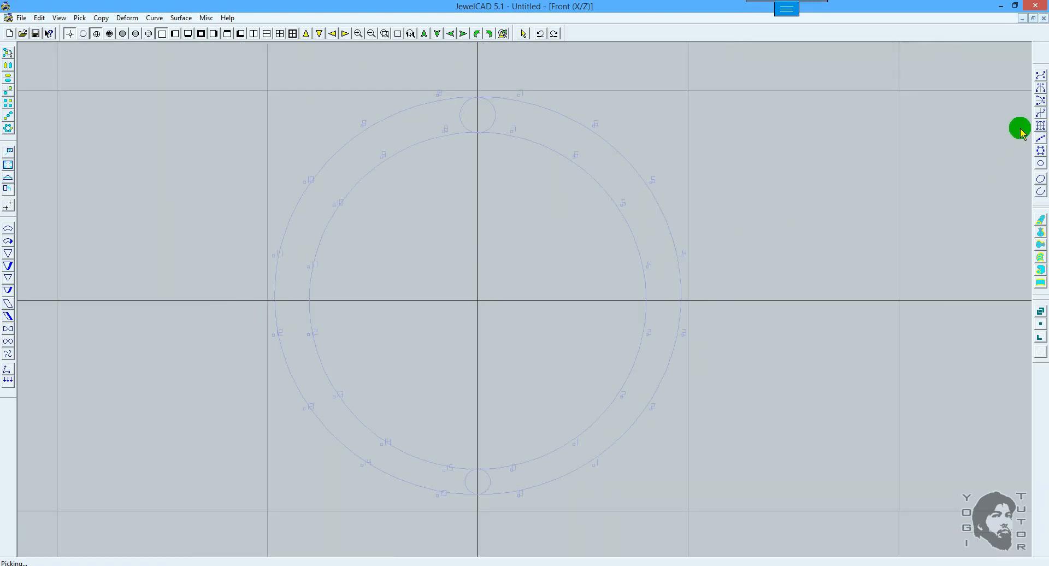
{"action": "left_click", "coordinate": [1039, 87]}
{"action": "scroll", "coordinate": [568, 215], "scroll_direction": "up", "scroll_amount": 1}
{"action": "left_click_drag", "start_coordinate": [508, 229], "coordinate": [635, 228], "text": "ctrl"}
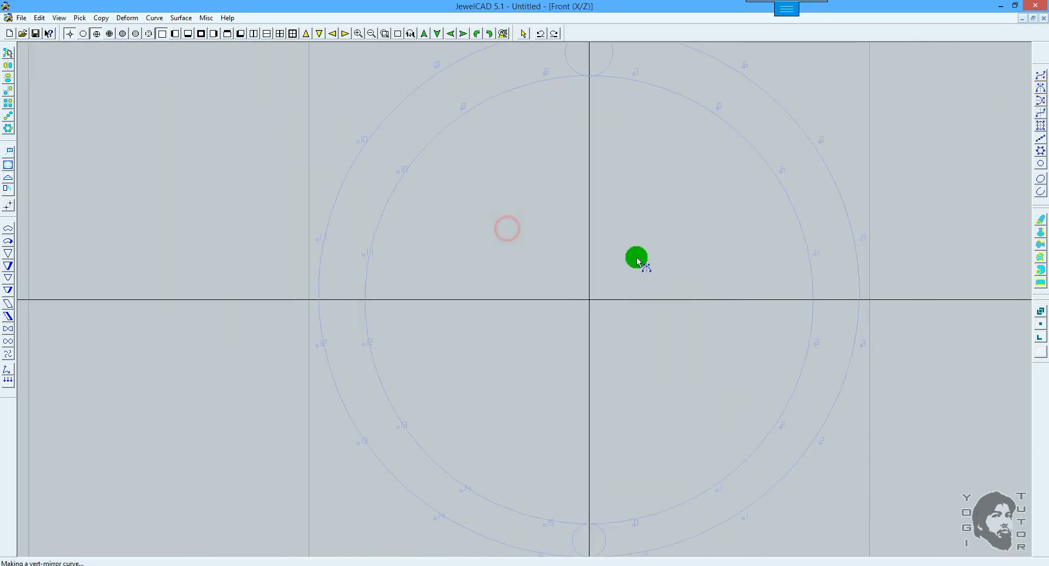
{"action": "scroll", "coordinate": [636, 257], "scroll_direction": "up", "scroll_amount": 1}
{"action": "left_click_drag", "start_coordinate": [641, 278], "coordinate": [669, 297]}
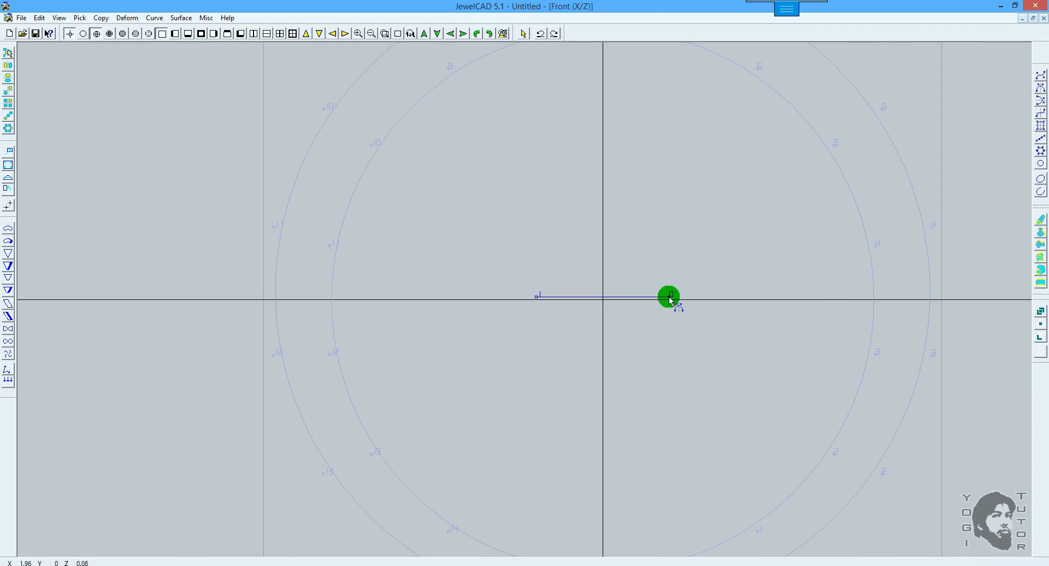
{"action": "left_click", "coordinate": [668, 297]}
{"action": "scroll", "coordinate": [717, 251], "scroll_direction": "up", "scroll_amount": 1}
{"action": "left_click_drag", "start_coordinate": [721, 262], "coordinate": [721, 188]}
{"action": "scroll", "coordinate": [704, 230], "scroll_direction": "up", "scroll_amount": 1}
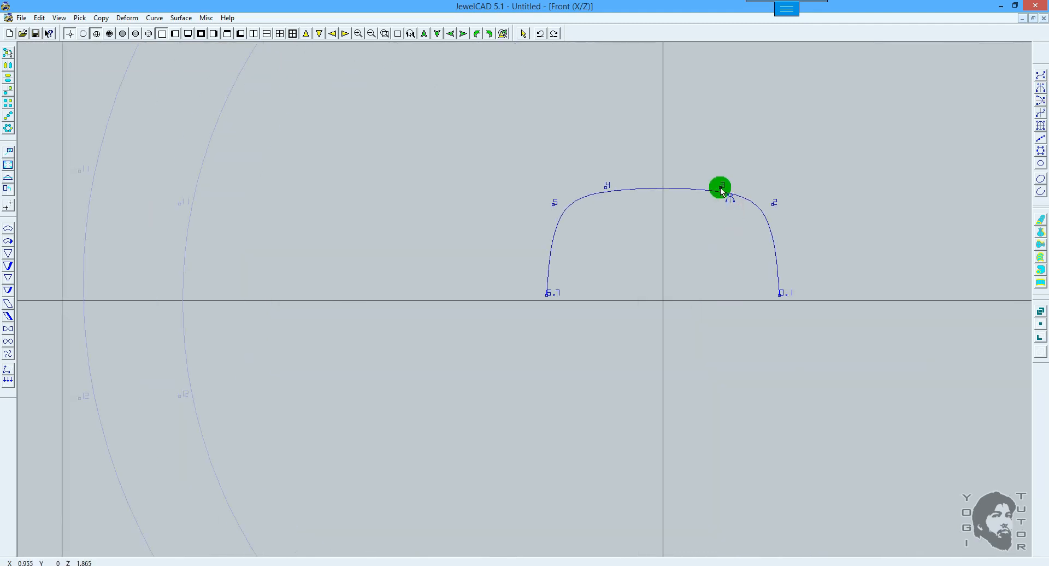
{"action": "left_click", "coordinate": [781, 255]}
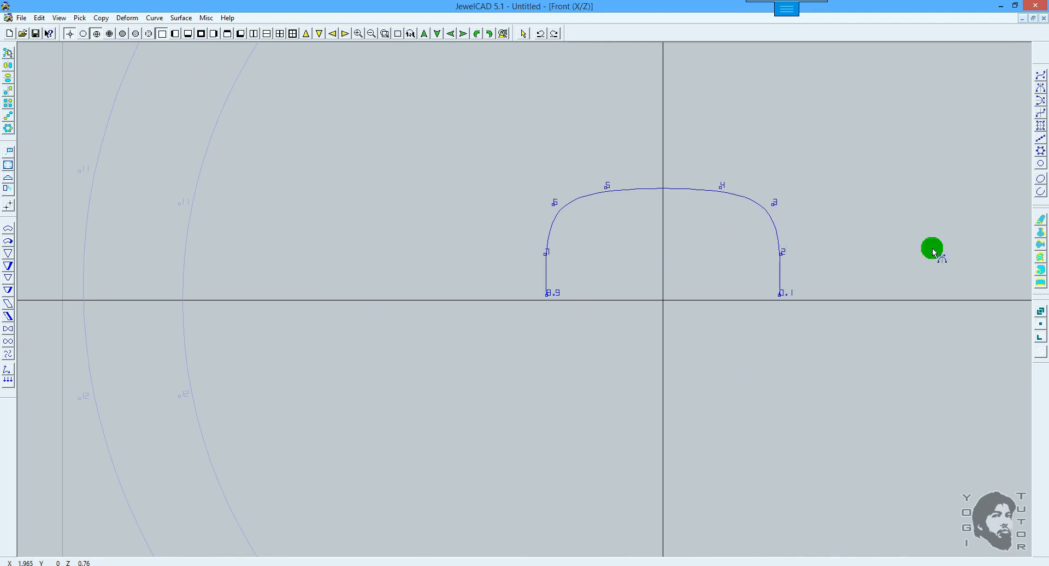
Close the section curve, move its bottom corner points to about X 1.985, Z 0.025, adjust its side points slightly, and finish the curve.
{"action": "left_click", "coordinate": [1040, 178]}
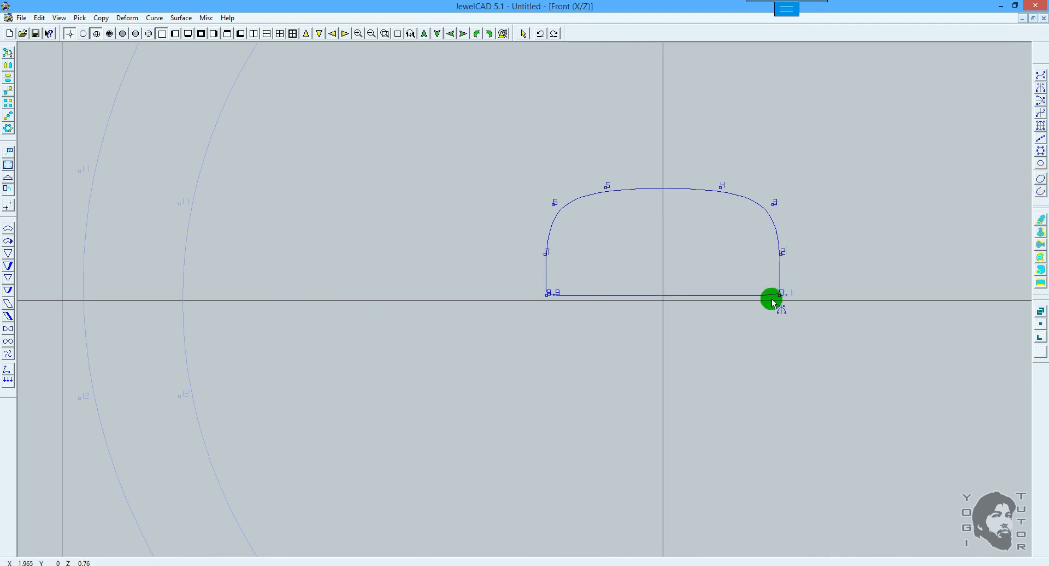
{"action": "left_click_drag", "start_coordinate": [779, 295], "coordinate": [782, 298]}
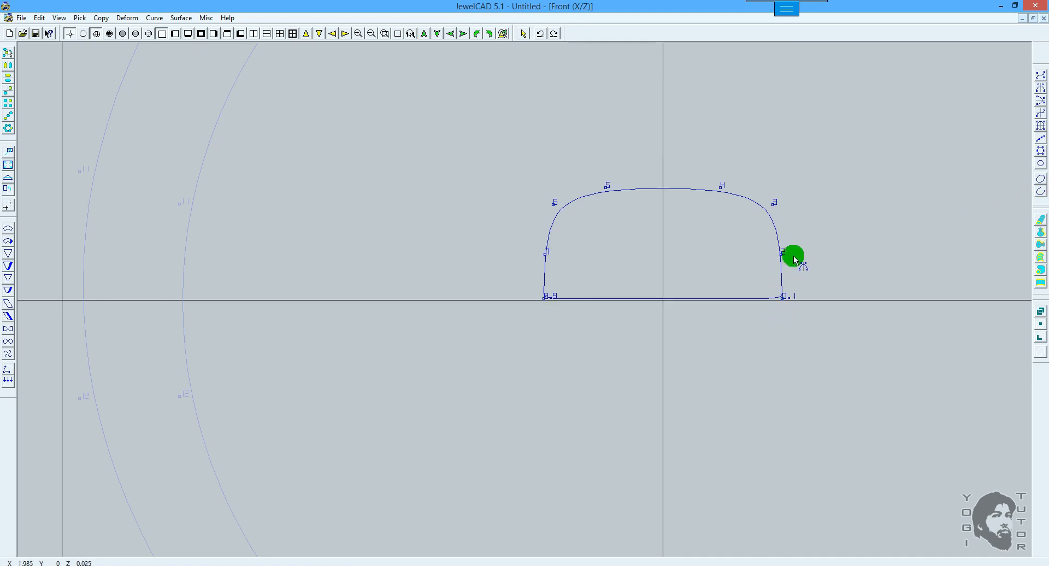
{"action": "left_click_drag", "start_coordinate": [780, 254], "coordinate": [783, 249]}
{"action": "scroll", "coordinate": [730, 233], "scroll_direction": "down", "scroll_amount": 5}
{"action": "key", "text": "space"}
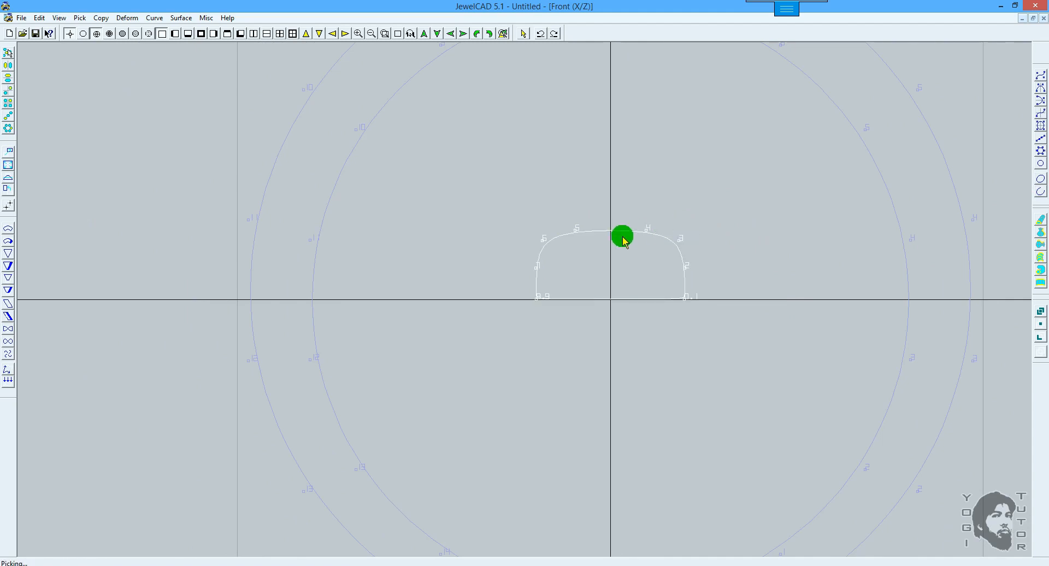
{"action": "scroll", "coordinate": [714, 255], "scroll_direction": "down", "scroll_amount": 1}
{"action": "left_click_drag", "start_coordinate": [741, 234], "coordinate": [730, 247], "text": "ctrl+shift"}
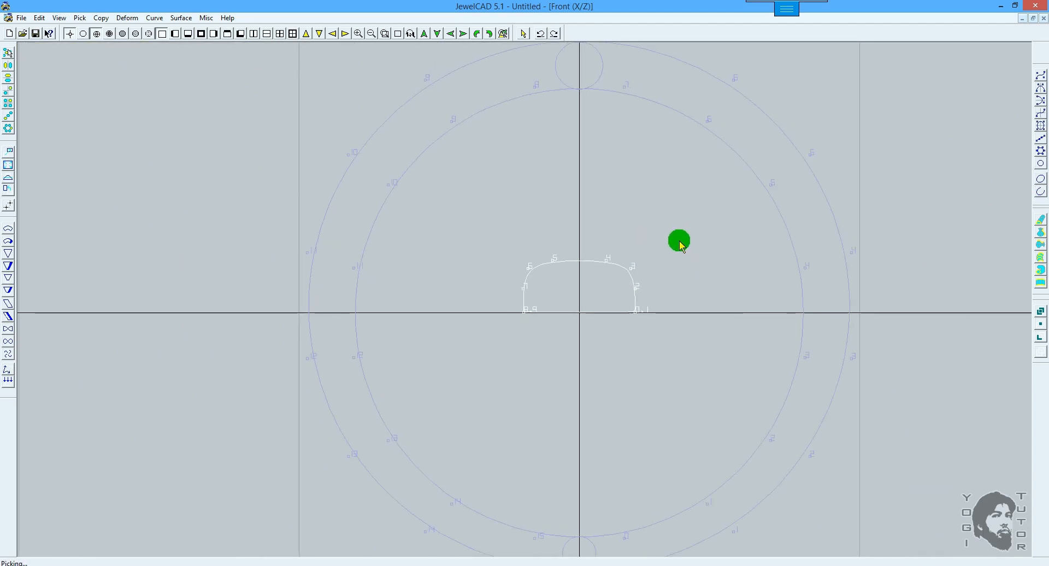
{"action": "scroll", "coordinate": [670, 273], "scroll_direction": "up", "scroll_amount": 1}
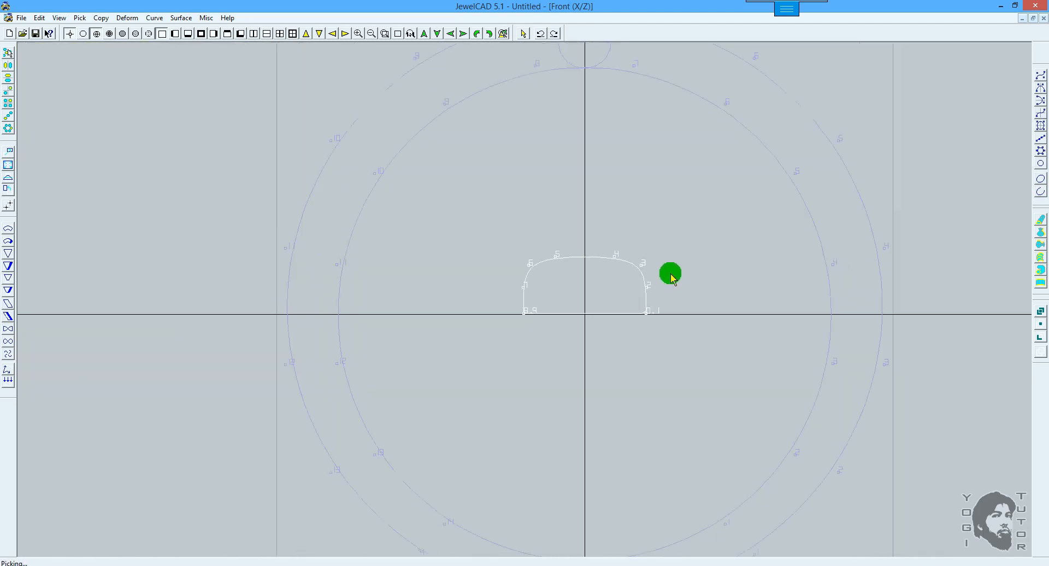
{"action": "scroll", "coordinate": [670, 272], "scroll_direction": "up", "scroll_amount": 1}
{"action": "left_click_drag", "start_coordinate": [772, 246], "coordinate": [623, 279], "text": "ctrl+shift"}
{"action": "scroll", "coordinate": [756, 276], "scroll_direction": "down", "scroll_amount": 2}
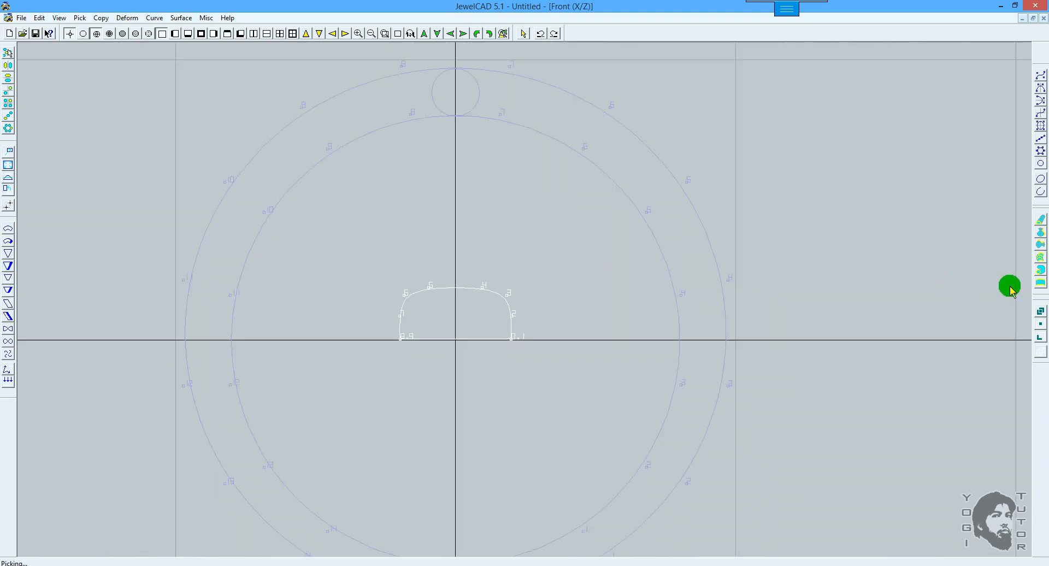
{"action": "left_click", "coordinate": [1039, 284]}
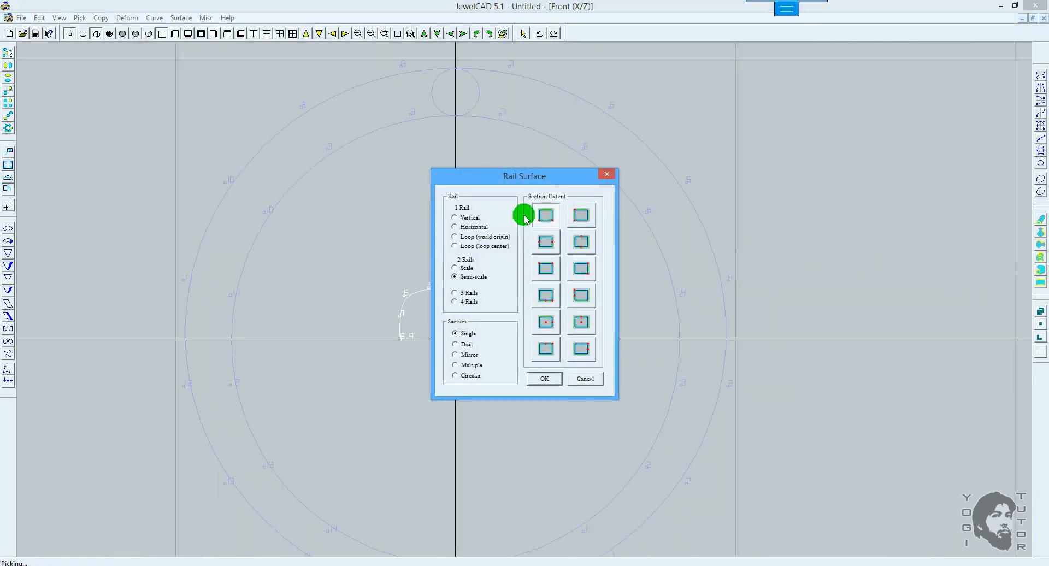
{"action": "left_click_drag", "start_coordinate": [514, 180], "coordinate": [688, 157]}
{"action": "left_click_drag", "start_coordinate": [784, 150], "coordinate": [874, 137]}
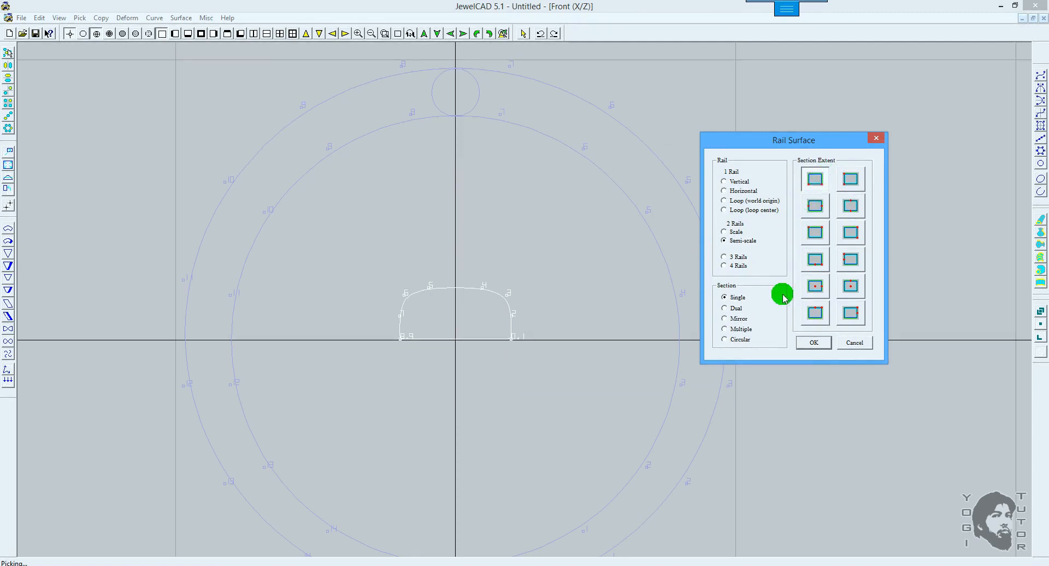
{"action": "left_click", "coordinate": [810, 344]}
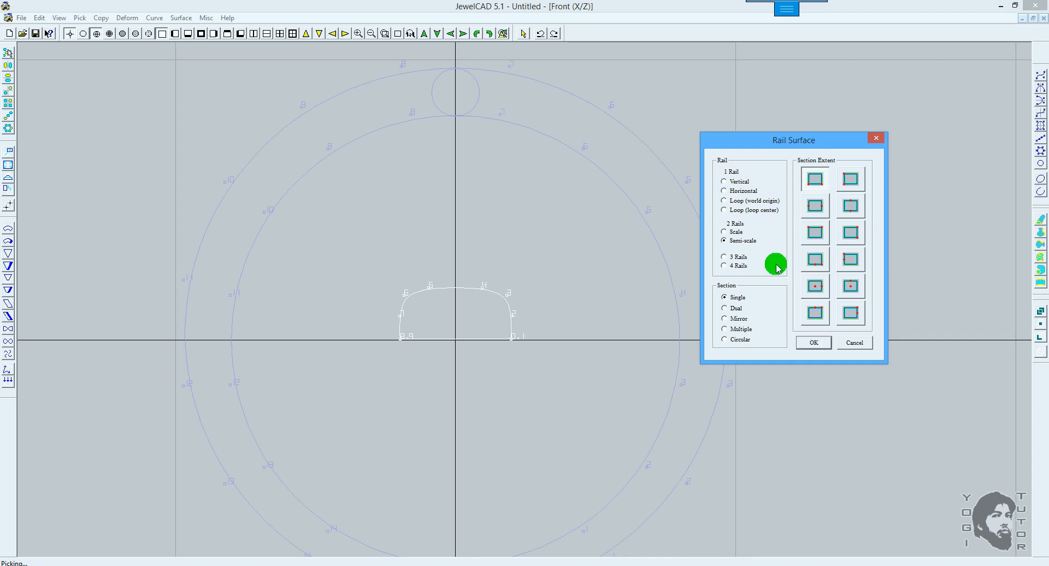
{"action": "left_click", "coordinate": [723, 241]}
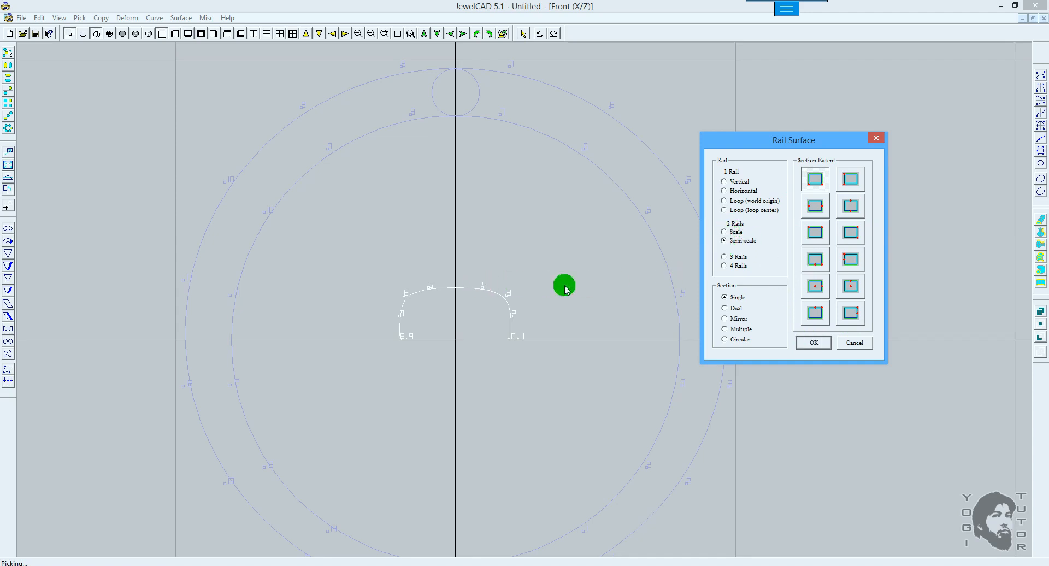
{"action": "left_click", "coordinate": [809, 344]}
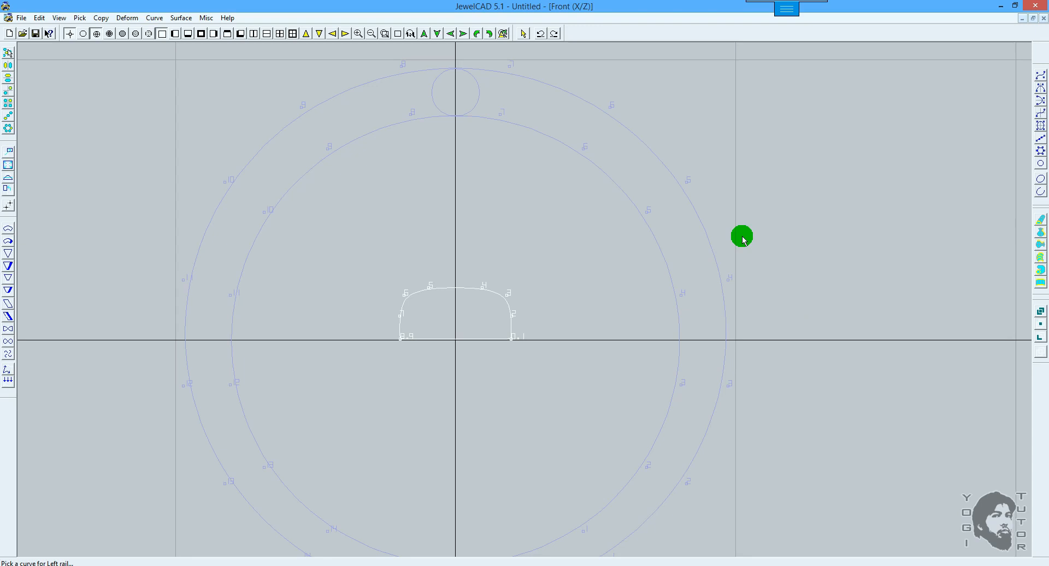
{"action": "left_click", "coordinate": [524, 36]}
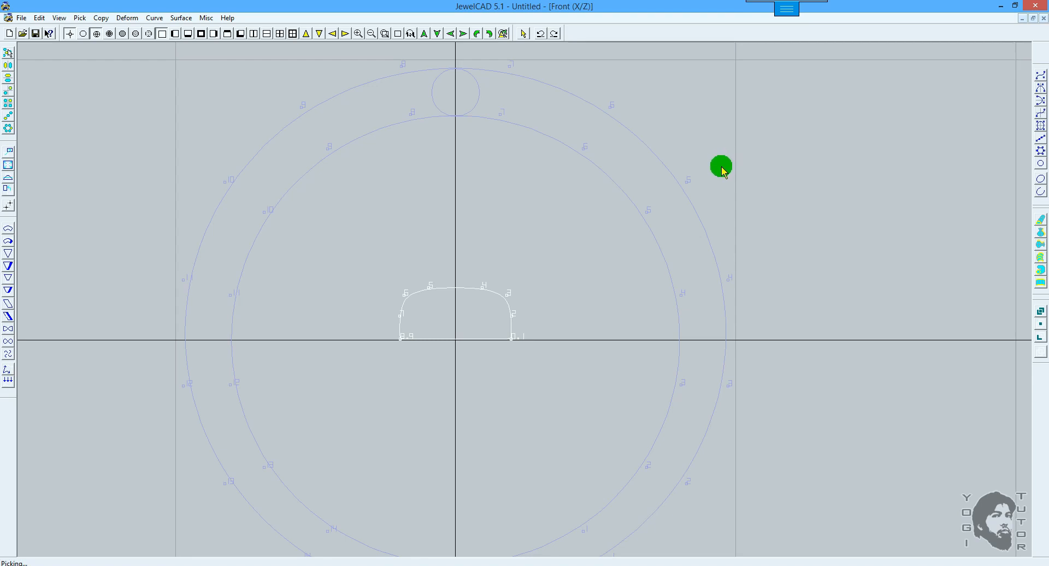
{"action": "right_click", "coordinate": [972, 565]}
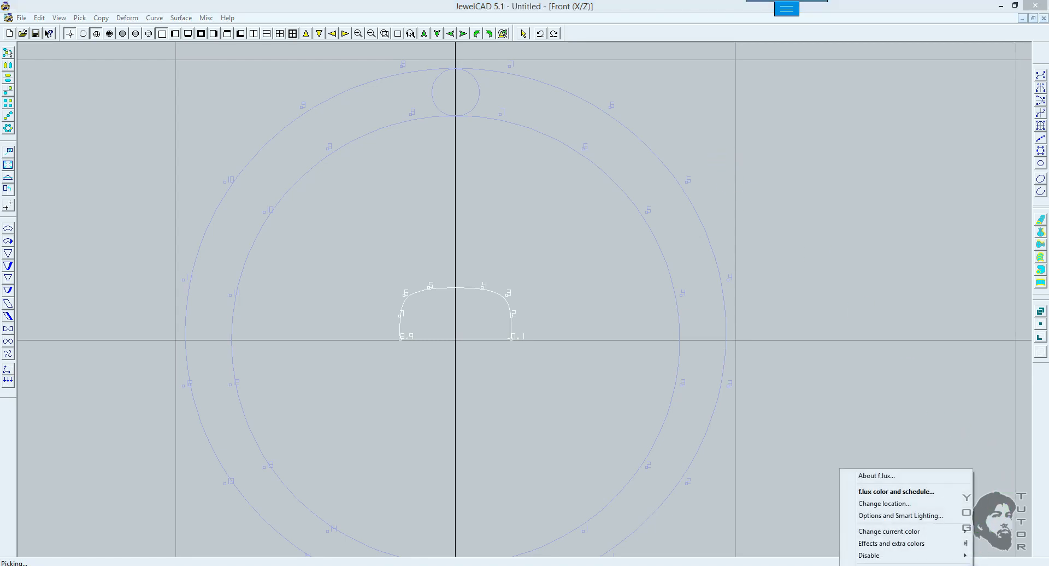
{"action": "mouse_move", "coordinate": [913, 555]}
{"action": "left_click", "coordinate": [876, 563]}
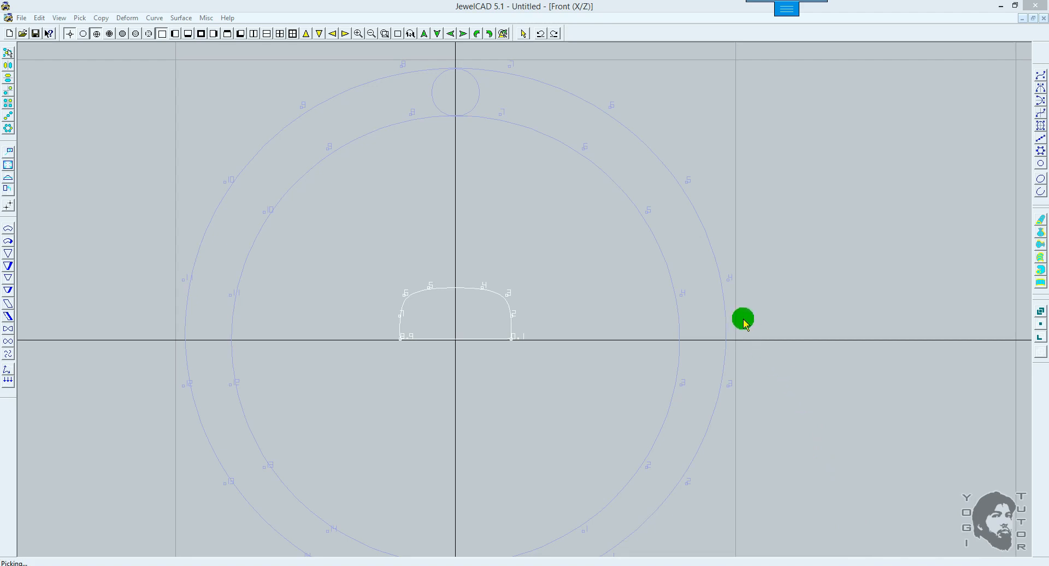
Create a two-rail Semi-scale Rail Surface with a single section, using the inner circle as left rail, outer circle as right rail and the domed curve.
{"action": "right_click_drag", "start_coordinate": [801, 312], "coordinate": [719, 284]}
{"action": "left_click_drag", "start_coordinate": [719, 285], "coordinate": [799, 276], "text": "ctrl"}
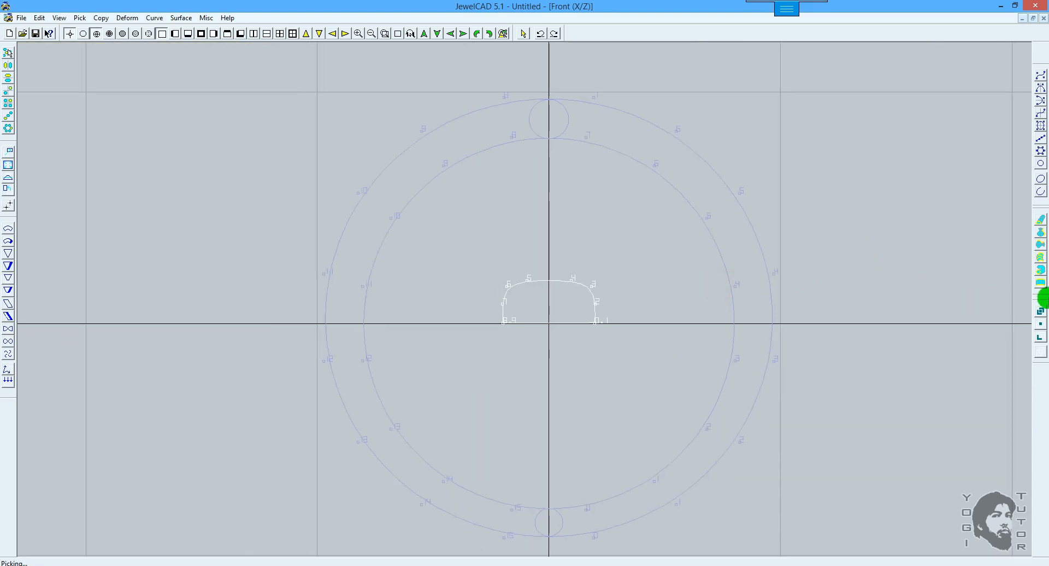
{"action": "left_click", "coordinate": [1041, 284]}
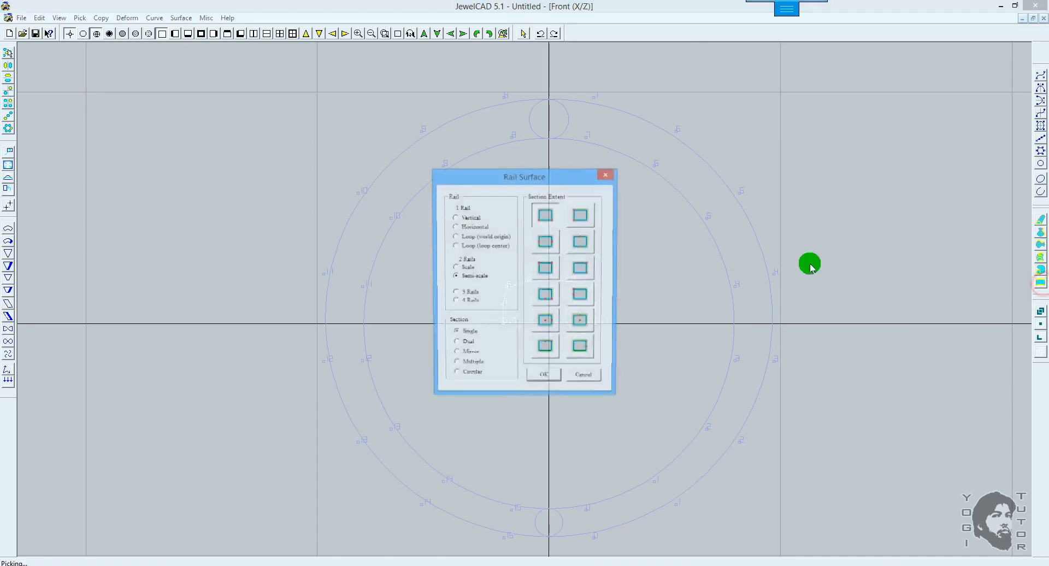
{"action": "left_click_drag", "start_coordinate": [518, 187], "coordinate": [837, 186]}
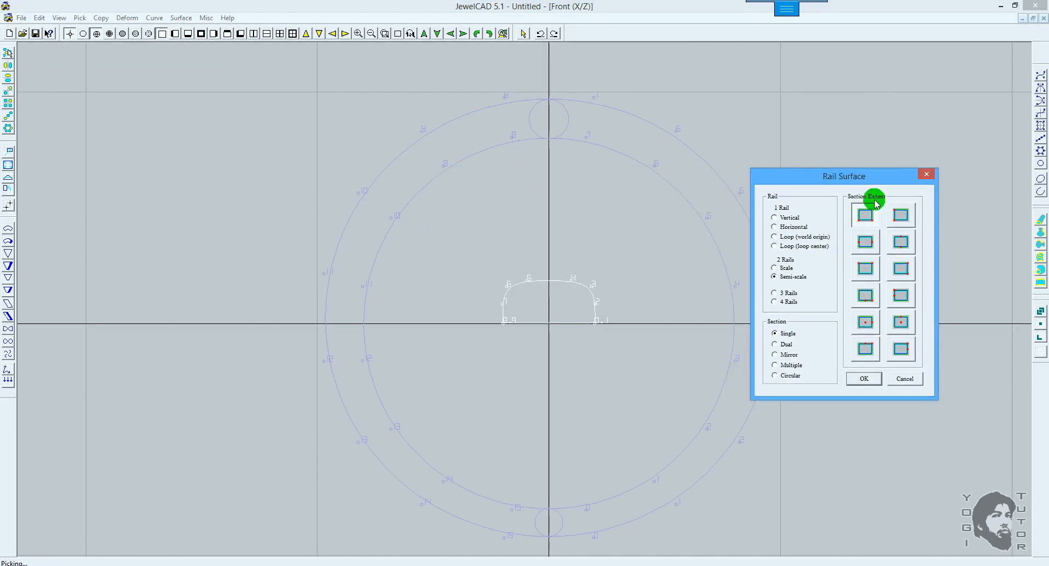
{"action": "left_click", "coordinate": [866, 378]}
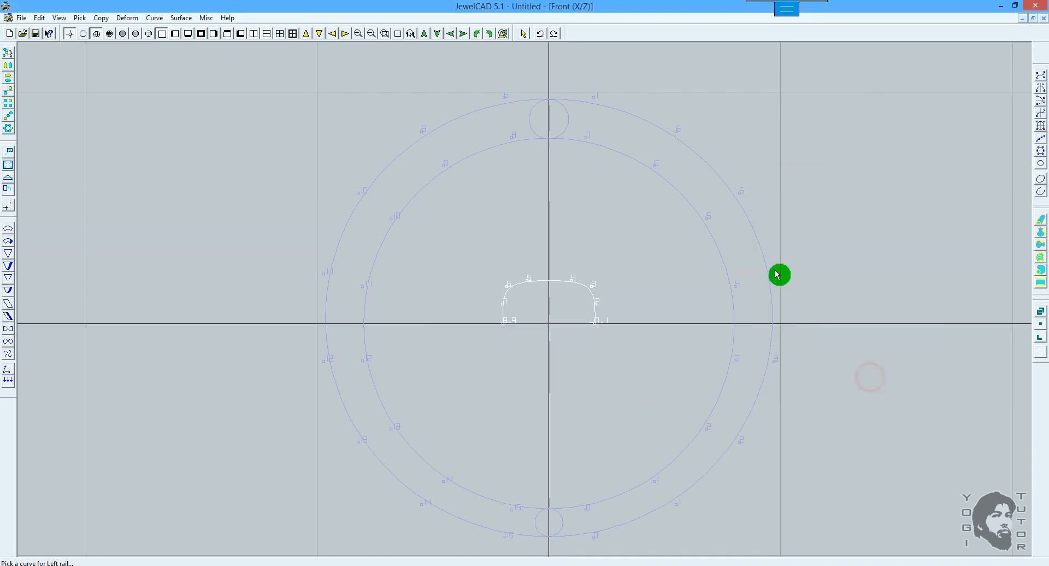
{"action": "left_click", "coordinate": [656, 165]}
{"action": "left_click", "coordinate": [672, 136]}
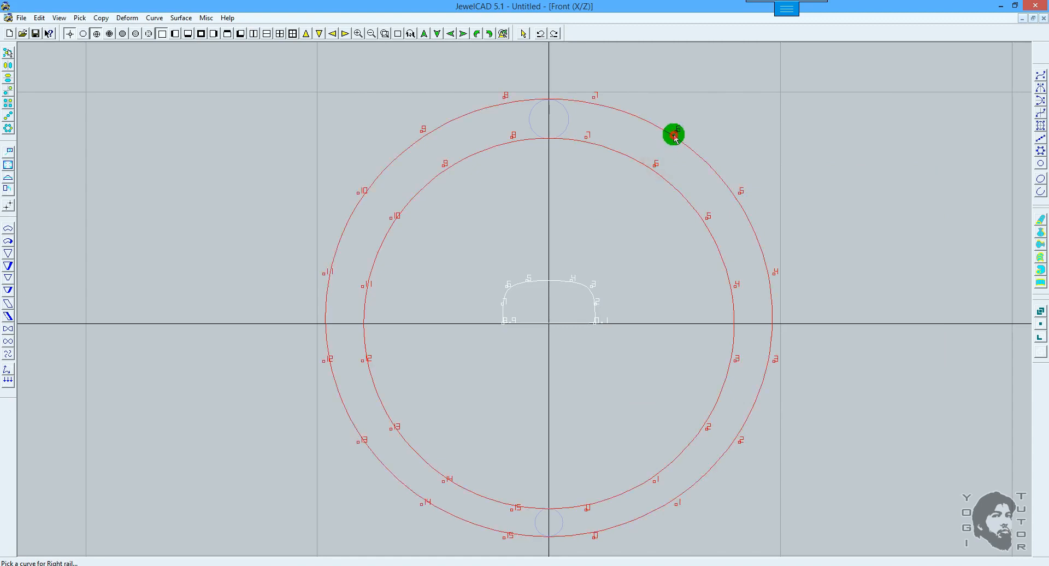
{"action": "left_click", "coordinate": [593, 286]}
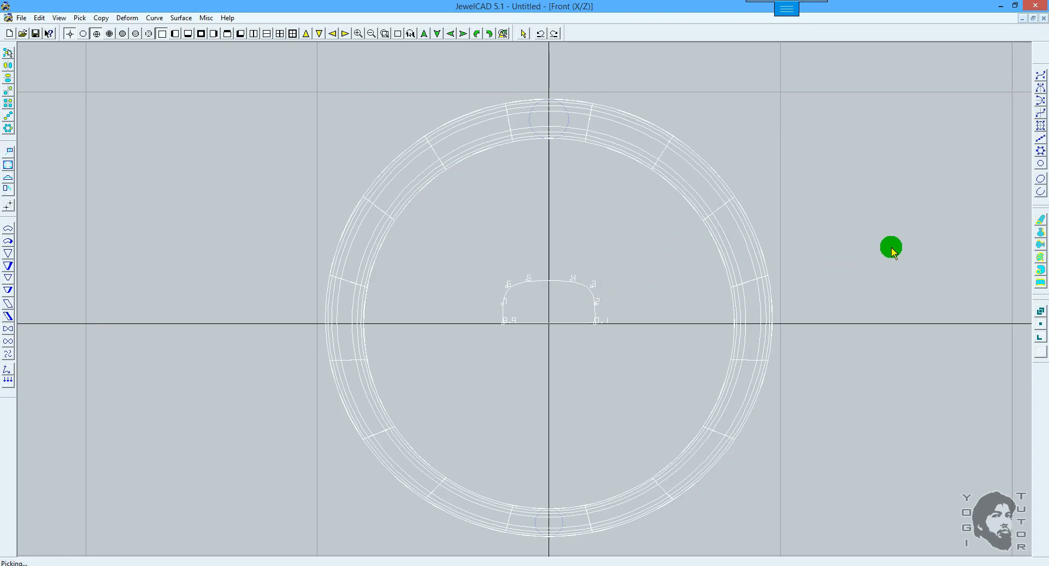
Examine the ring band's profile and its inner and outer faces from several angles in shaded 3D.
{"action": "left_click_drag", "start_coordinate": [890, 246], "coordinate": [614, 251], "text": "shift"}
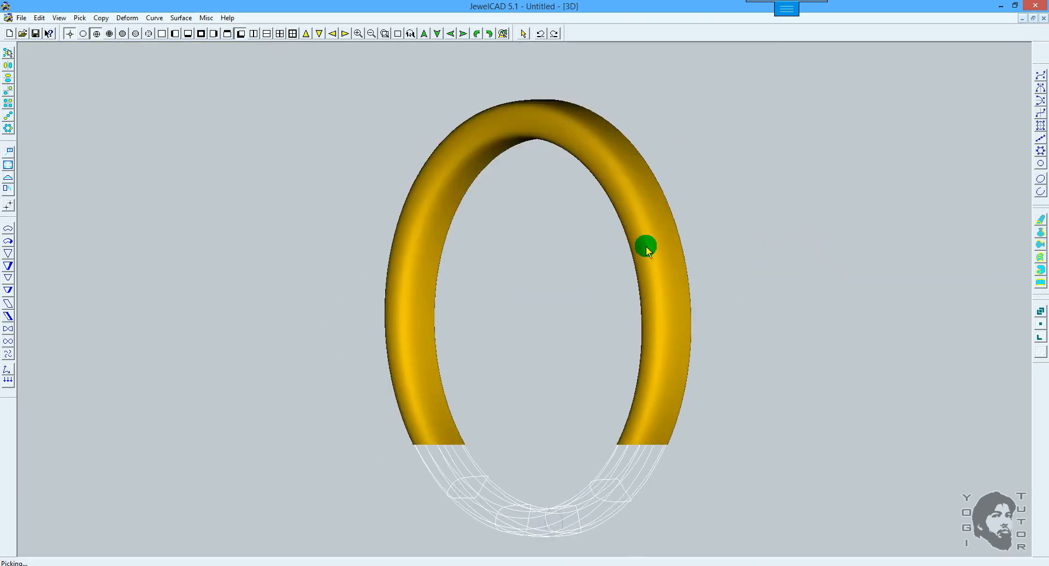
{"action": "mouse_move", "coordinate": [656, 226]}
{"action": "right_mouse_down", "text": "shift"}
{"action": "mouse_move", "coordinate": [723, 213]}
{"action": "mouse_move", "coordinate": [697, 206]}
{"action": "right_mouse_up", "text": "shift"}
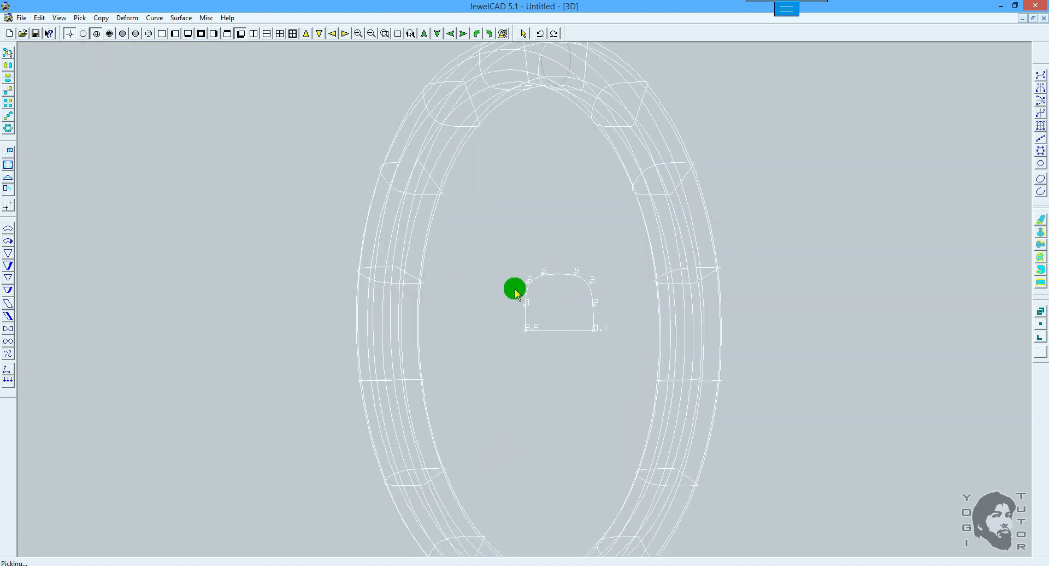
{"action": "left_click_drag", "start_coordinate": [581, 320], "coordinate": [598, 307], "text": "ctrl"}
{"action": "key", "text": "F12"}
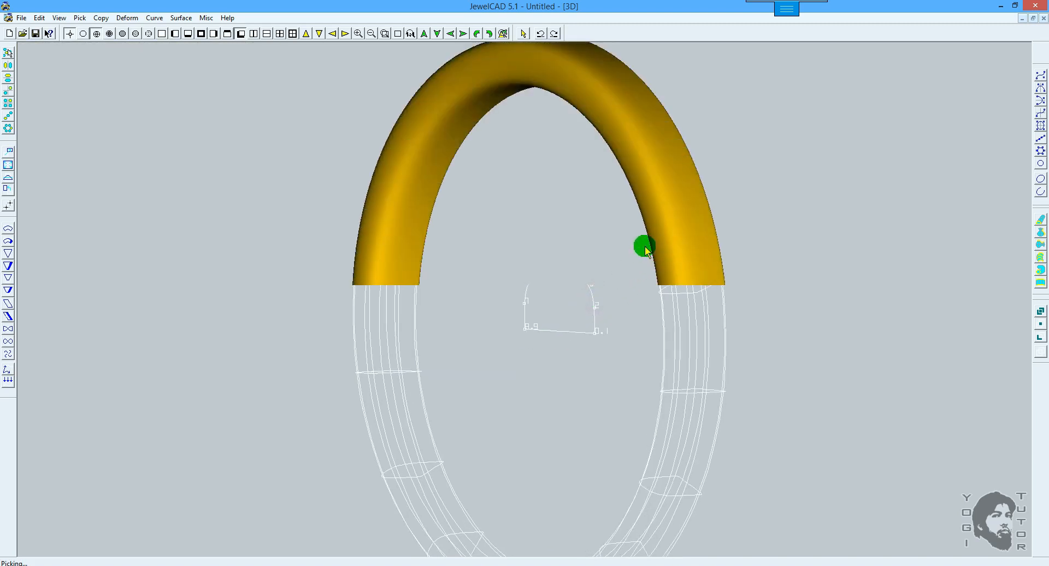
{"action": "mouse_move", "coordinate": [786, 270]}
{"action": "left_mouse_down", "text": "ctrl"}
{"action": "mouse_move", "coordinate": [579, 254]}
{"action": "mouse_move", "coordinate": [401, 262]}
{"action": "left_mouse_up", "text": "ctrl"}
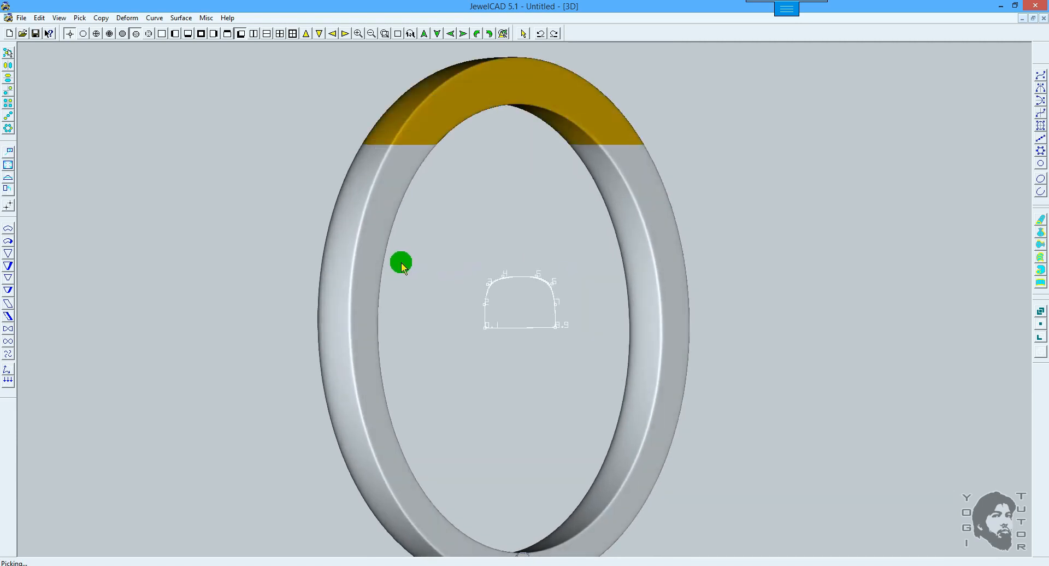
{"action": "mouse_move", "coordinate": [285, 295]}
{"action": "left_mouse_down", "text": "ctrl"}
{"action": "mouse_move", "coordinate": [726, 279]}
{"action": "mouse_move", "coordinate": [729, 299]}
{"action": "mouse_move", "coordinate": [760, 271]}
{"action": "mouse_move", "coordinate": [786, 277]}
{"action": "mouse_move", "coordinate": [493, 274]}
{"action": "mouse_move", "coordinate": [712, 258]}
{"action": "left_mouse_up", "text": "ctrl"}
{"action": "scroll", "coordinate": [761, 283], "scroll_direction": "down", "scroll_amount": 2}
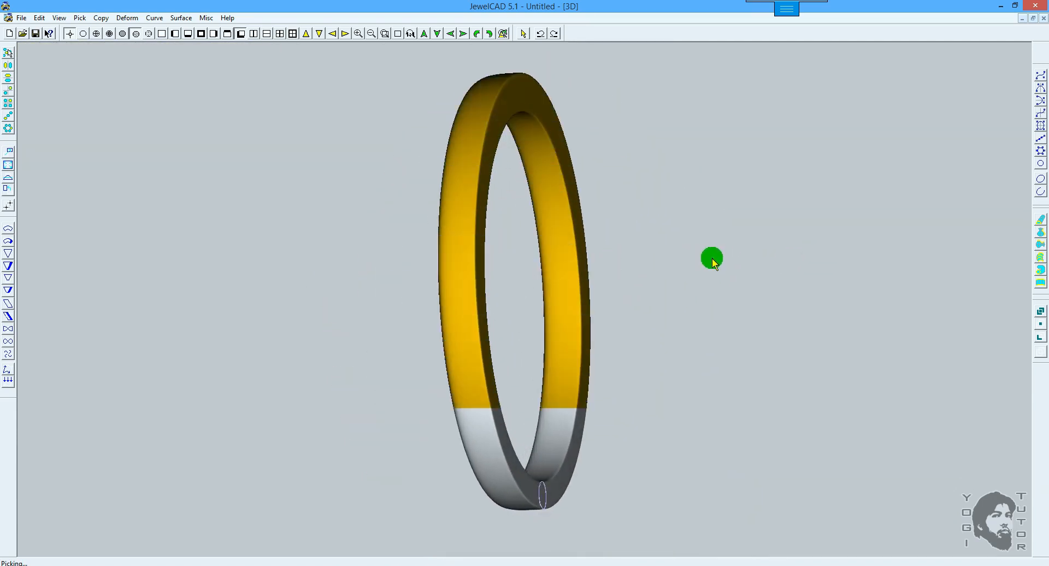
Undo the ring band's Rail Surface, leaving only the gauge circles, rail circles and domed section in wireframe.
{"action": "key", "text": "F5"}
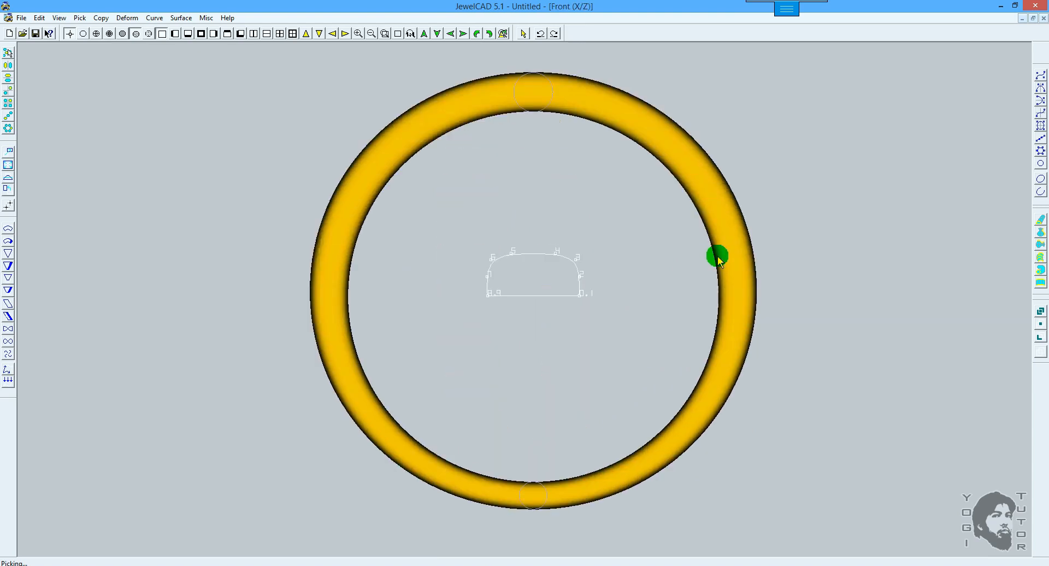
{"action": "left_click", "coordinate": [796, 259]}
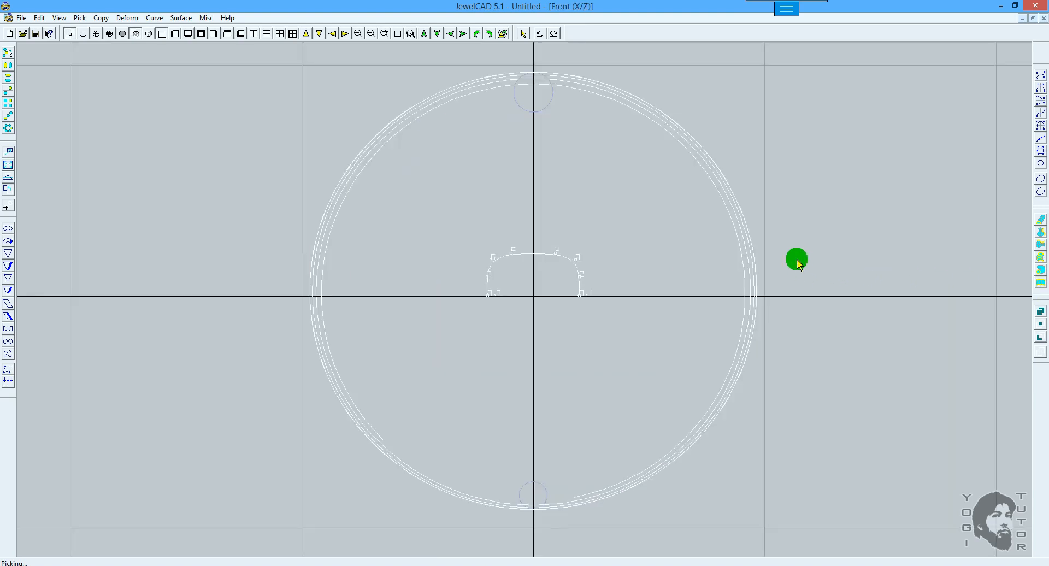
{"action": "key", "text": "space"}
{"action": "left_click_drag", "start_coordinate": [826, 255], "coordinate": [779, 256]}
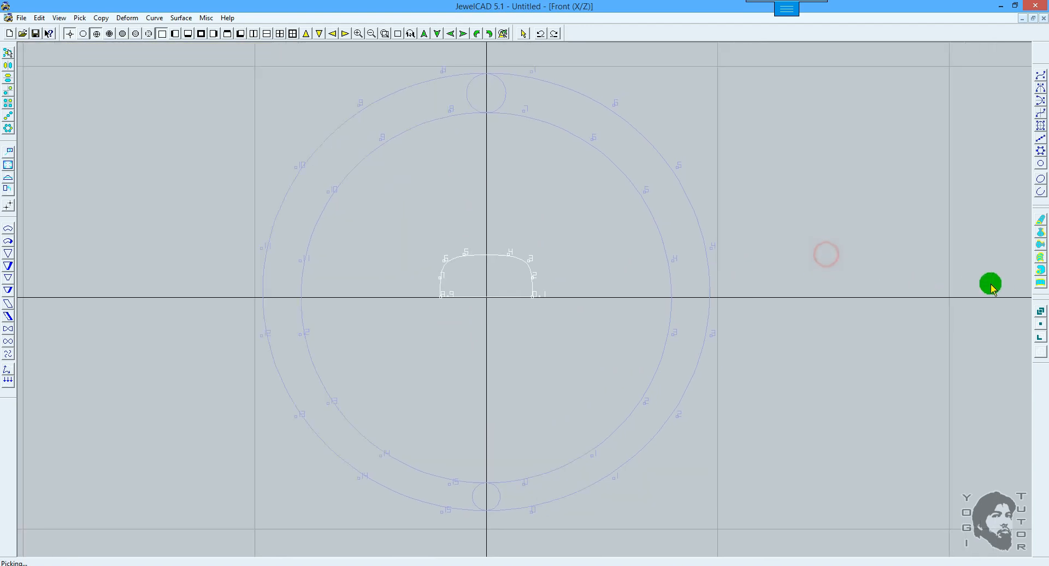
Create a two-rail Semi-scale Rail Surface with the section extent at the side midpoints, using the inner circle, outer circle and domed section.
{"action": "left_click", "coordinate": [1038, 282]}
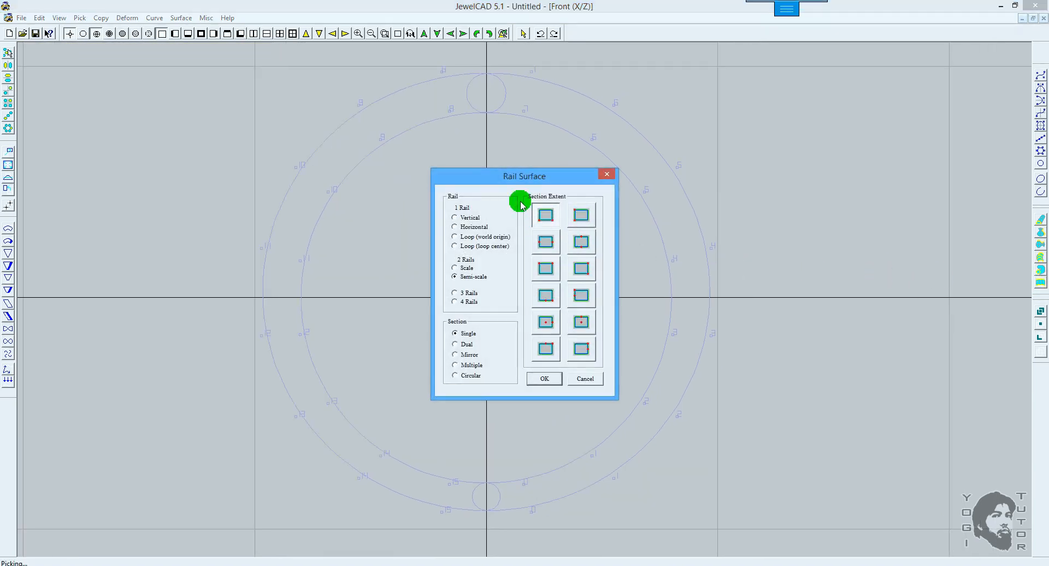
{"action": "left_click_drag", "start_coordinate": [526, 182], "coordinate": [774, 184]}
{"action": "left_click", "coordinate": [795, 241]}
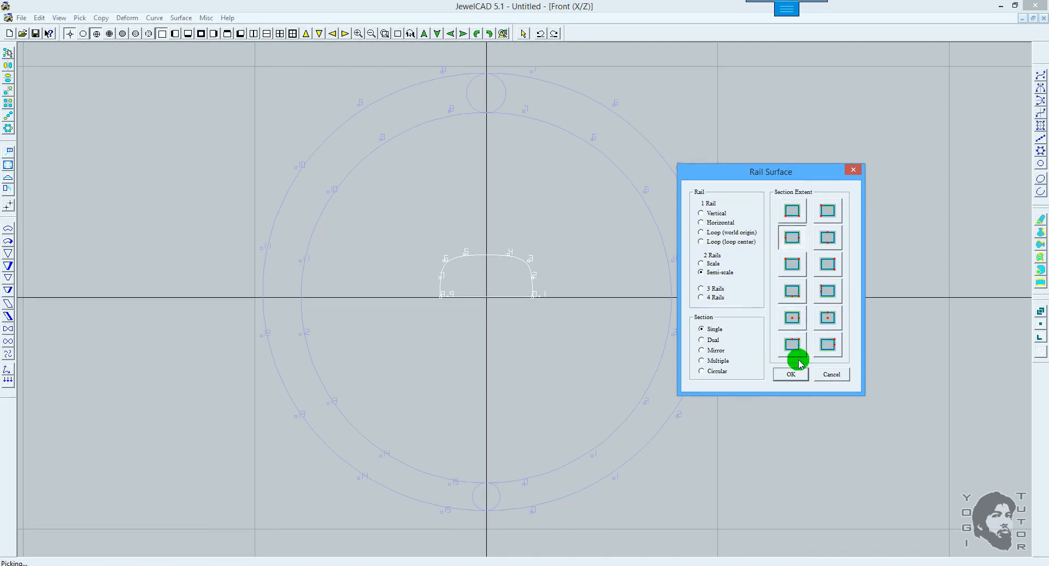
{"action": "left_click", "coordinate": [790, 375]}
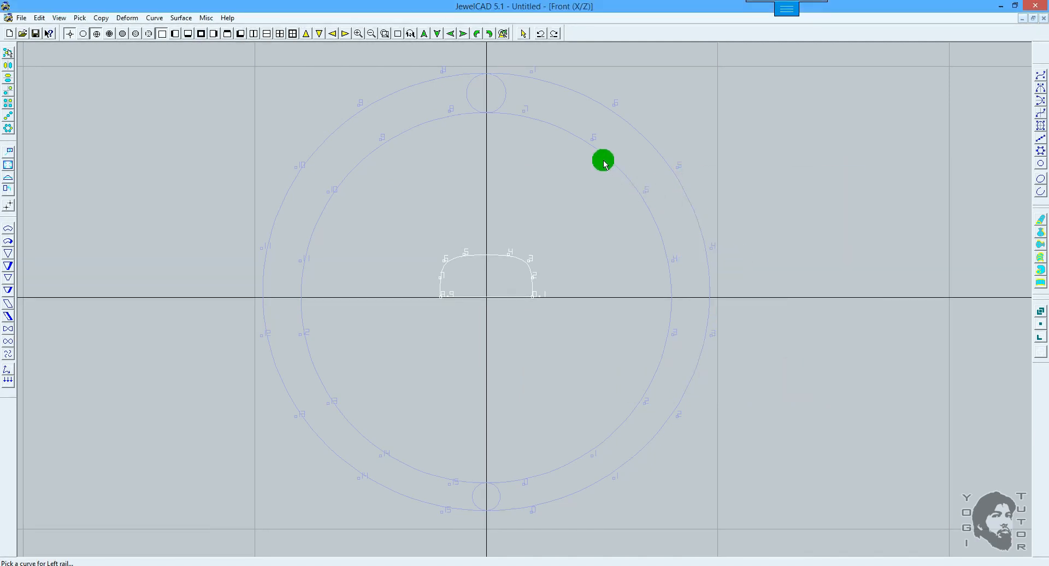
{"action": "left_click", "coordinate": [594, 141]}
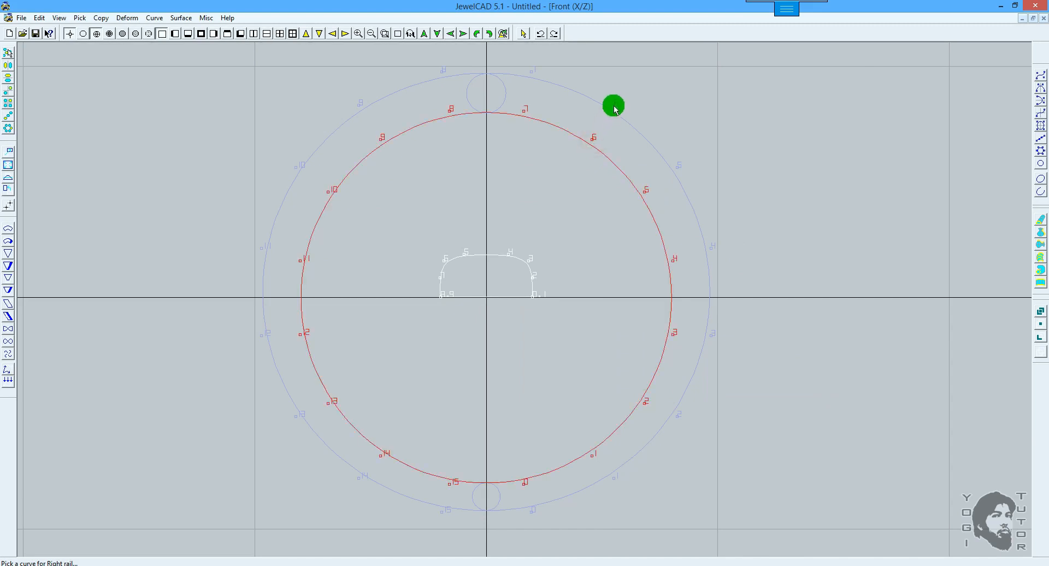
{"action": "left_click", "coordinate": [613, 103]}
{"action": "left_click", "coordinate": [529, 263]}
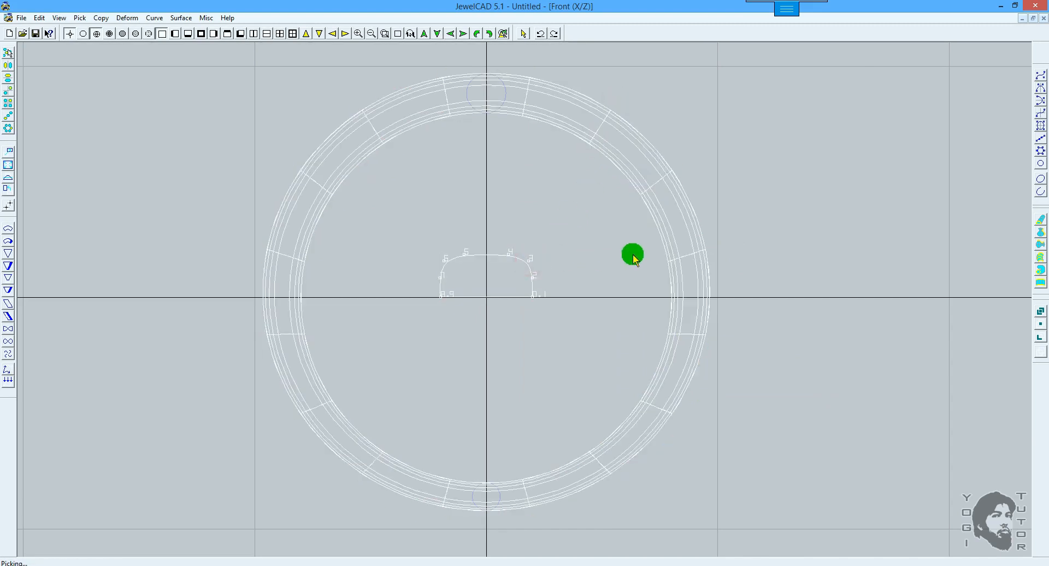
Examine the rebuilt band in shaded 3D and check how its width sits about the centre axis in the side view.
{"action": "scroll", "coordinate": [768, 250], "scroll_direction": "up", "scroll_amount": 2}
{"action": "key", "text": "F12"}
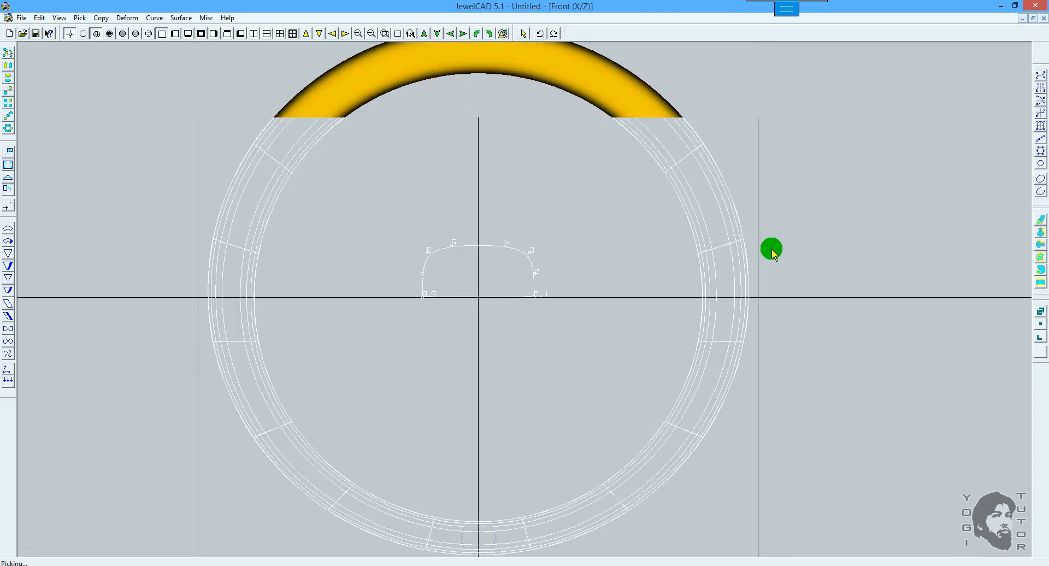
{"action": "key", "text": "Insert"}
{"action": "mouse_move", "coordinate": [804, 260]}
{"action": "left_mouse_down"}
{"action": "mouse_move", "coordinate": [490, 263]}
{"action": "mouse_move", "coordinate": [674, 271]}
{"action": "left_mouse_up"}
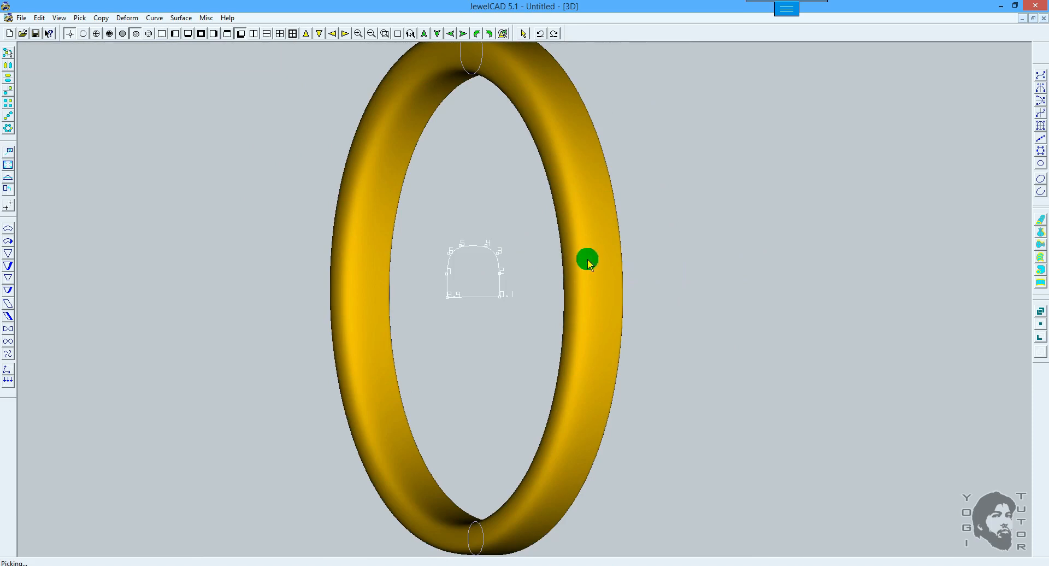
{"action": "left_click_drag", "start_coordinate": [588, 260], "coordinate": [695, 239]}
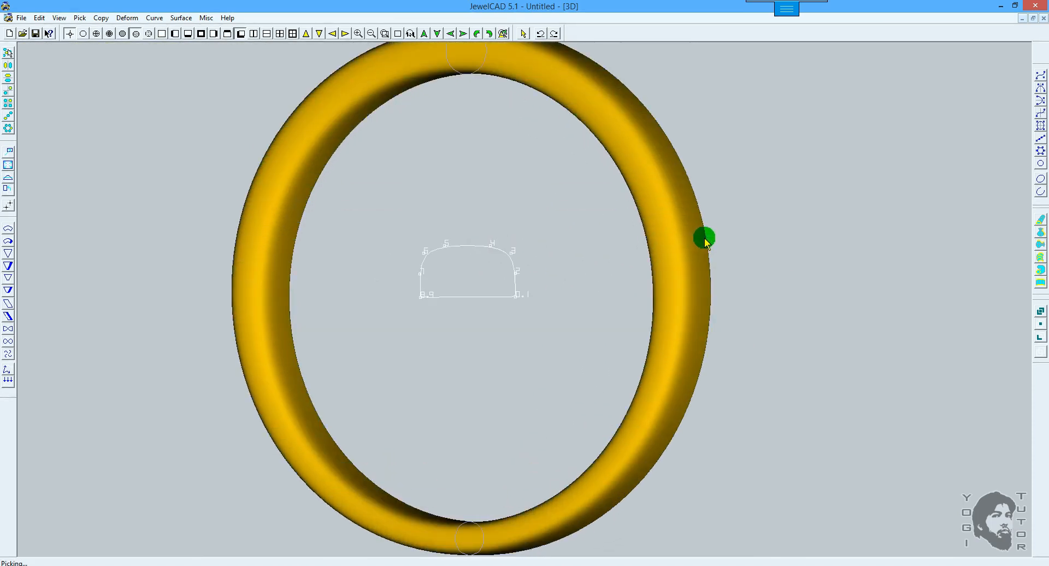
{"action": "key", "text": "F3"}
{"action": "key", "text": "F6"}
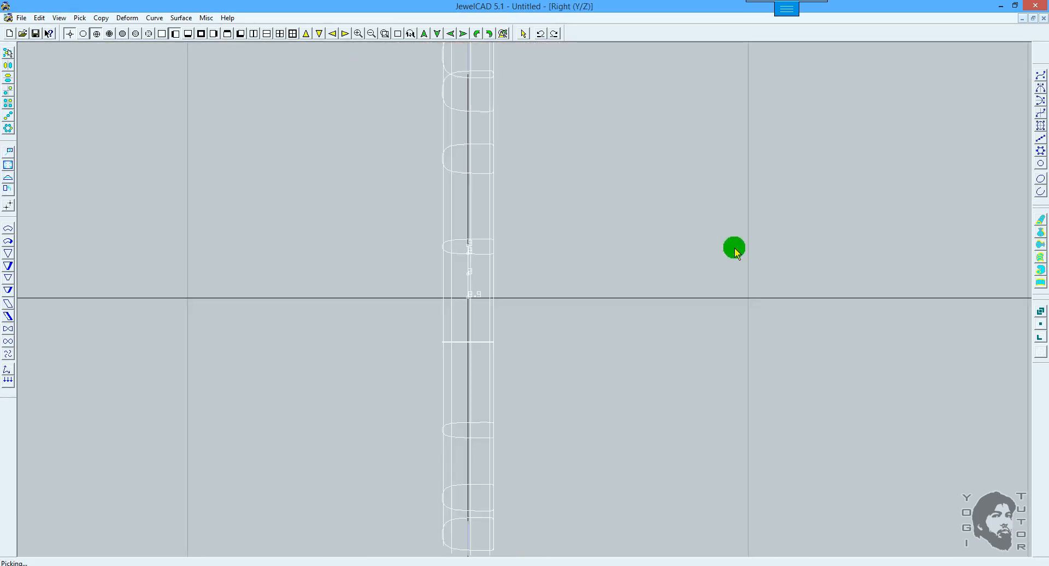
{"action": "scroll", "coordinate": [734, 247], "scroll_direction": "down", "scroll_amount": 1}
{"action": "key", "text": "F5"}
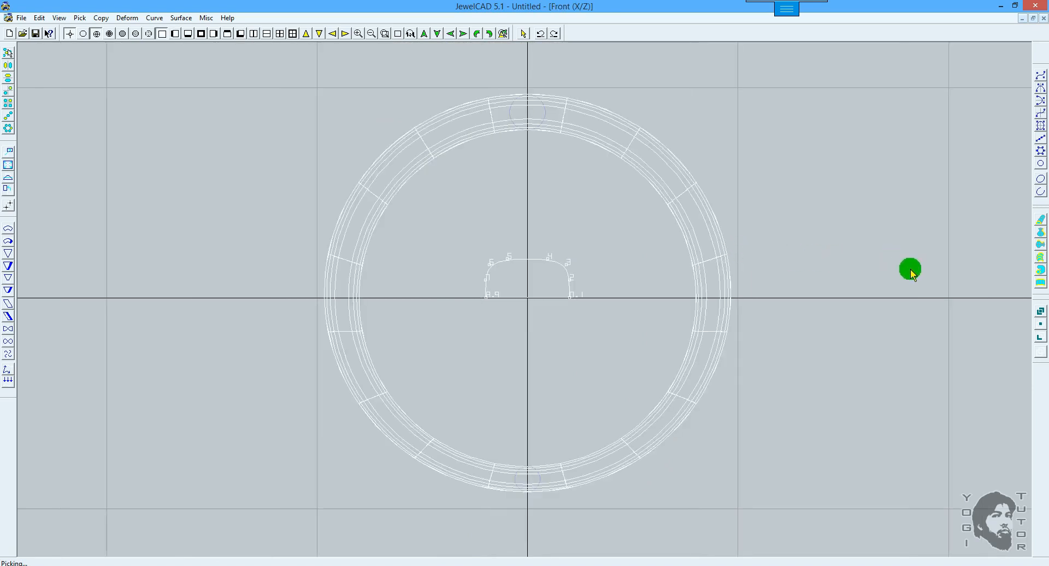
Undo the band and recreate the Semi-scale Rail Surface with the section extent at the top corners, using the same rails and section.
{"action": "key", "text": "ctrl+z"}
{"action": "left_click", "coordinate": [1040, 283]}
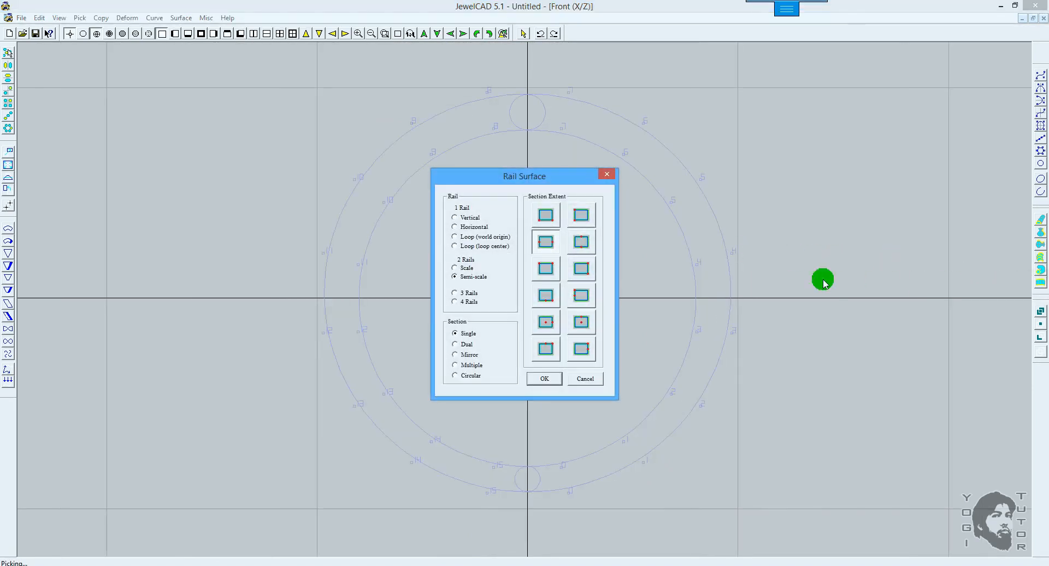
{"action": "left_click", "coordinate": [546, 269]}
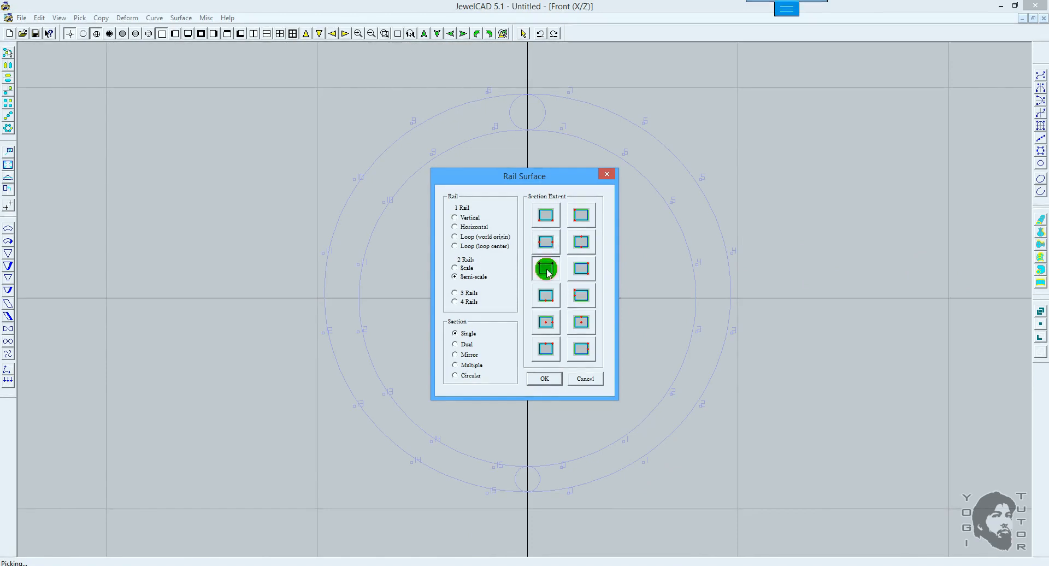
{"action": "left_click", "coordinate": [549, 378]}
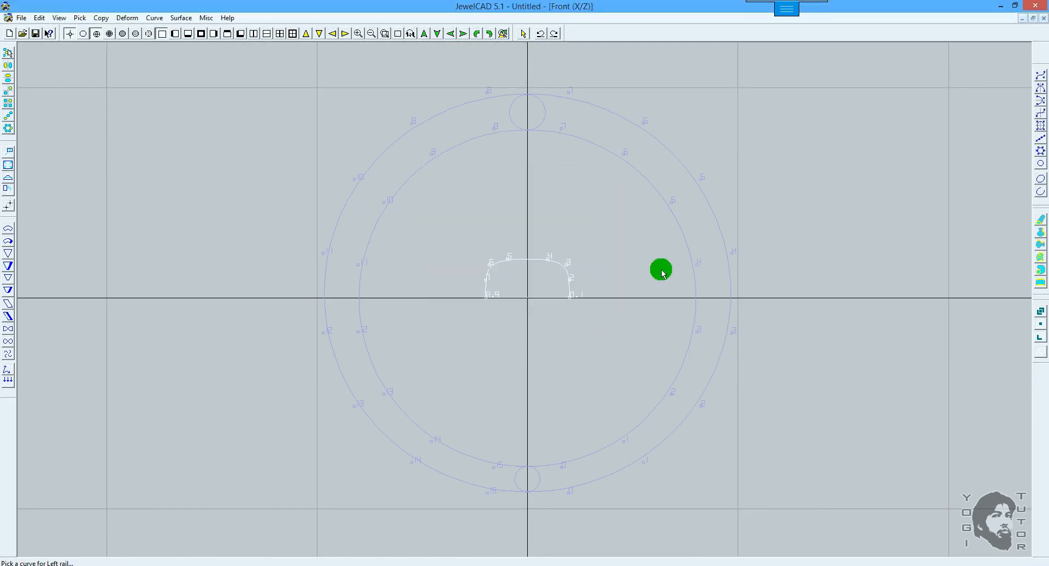
{"action": "left_click", "coordinate": [671, 205]}
{"action": "left_click", "coordinate": [696, 179]}
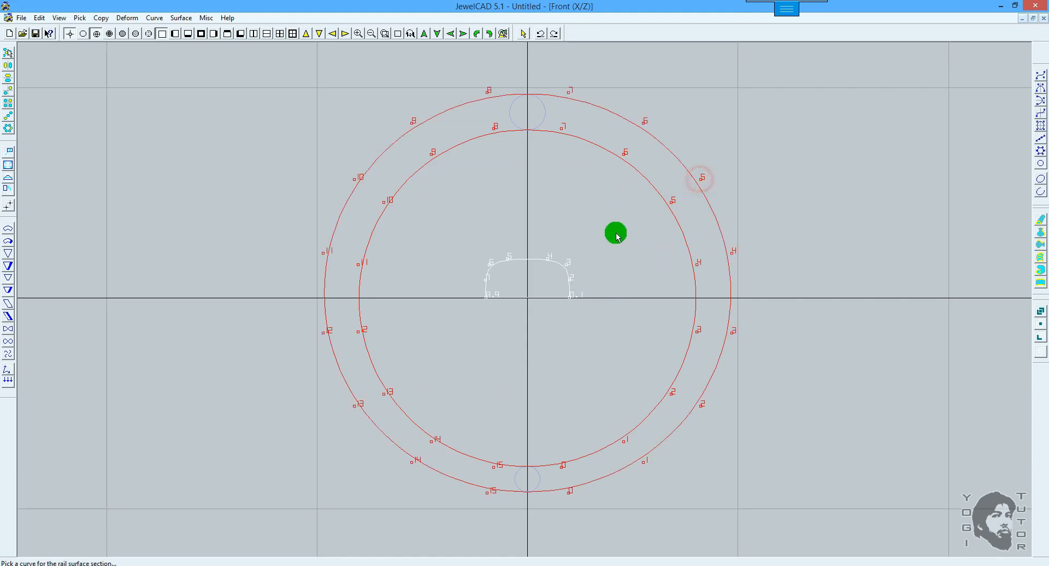
{"action": "left_click", "coordinate": [566, 271]}
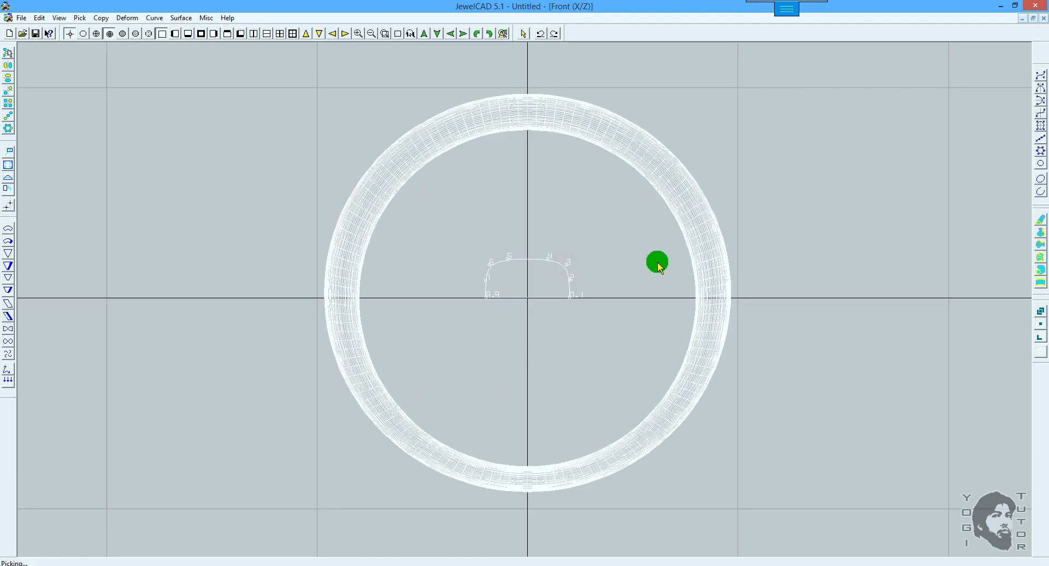
Examine the band made with the top-corner extent in wireframe 3D and check its offset from the axis in the side view.
{"action": "key", "text": "F3"}
{"action": "scroll", "coordinate": [855, 264], "scroll_direction": "up", "scroll_amount": 2}
{"action": "key", "text": "F8"}
{"action": "left_click_drag", "start_coordinate": [877, 263], "coordinate": [535, 263]}
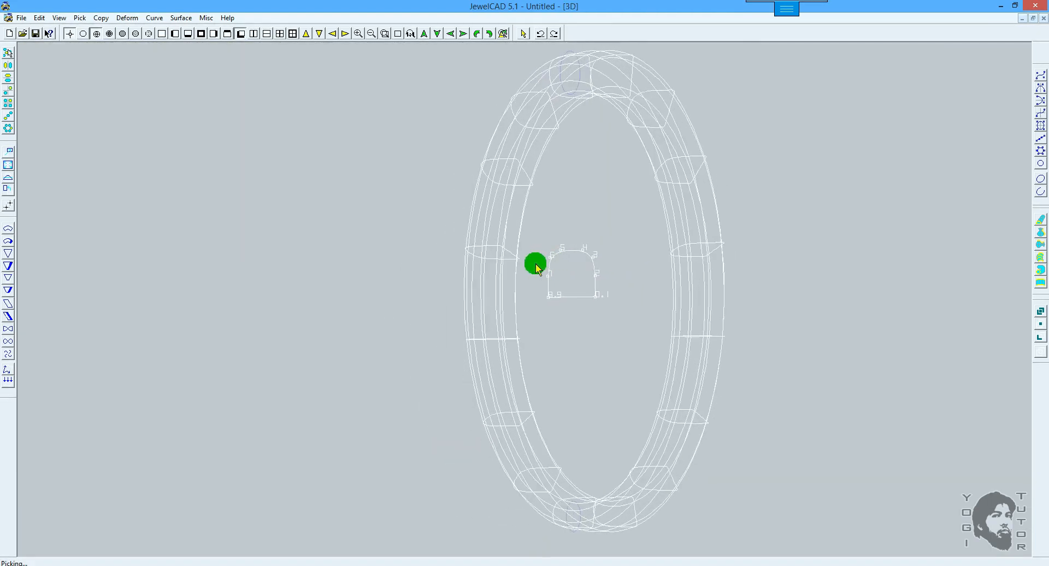
{"action": "key", "text": "F11"}
{"action": "key", "text": "F3"}
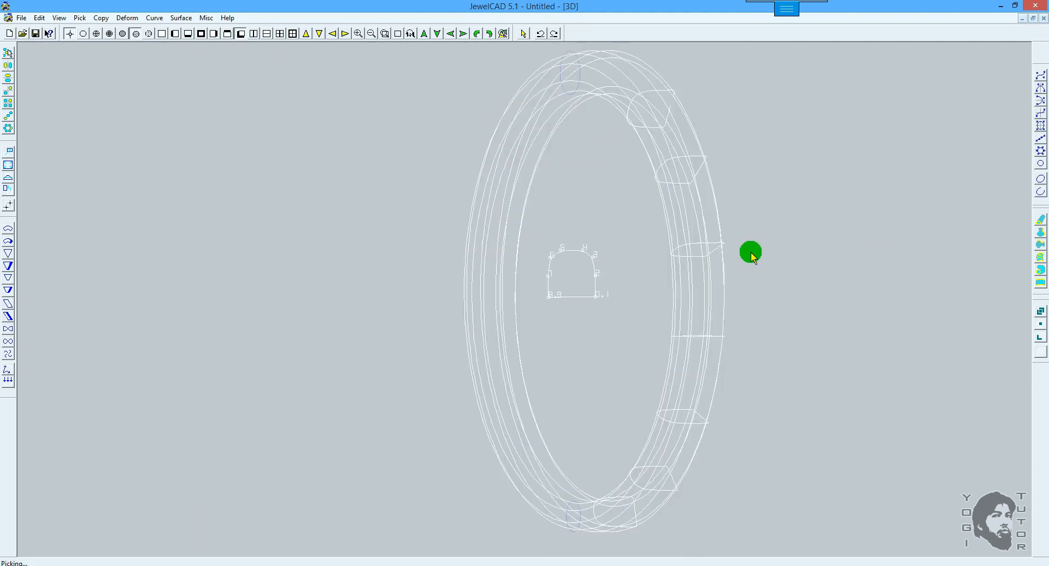
{"action": "key", "text": "F7"}
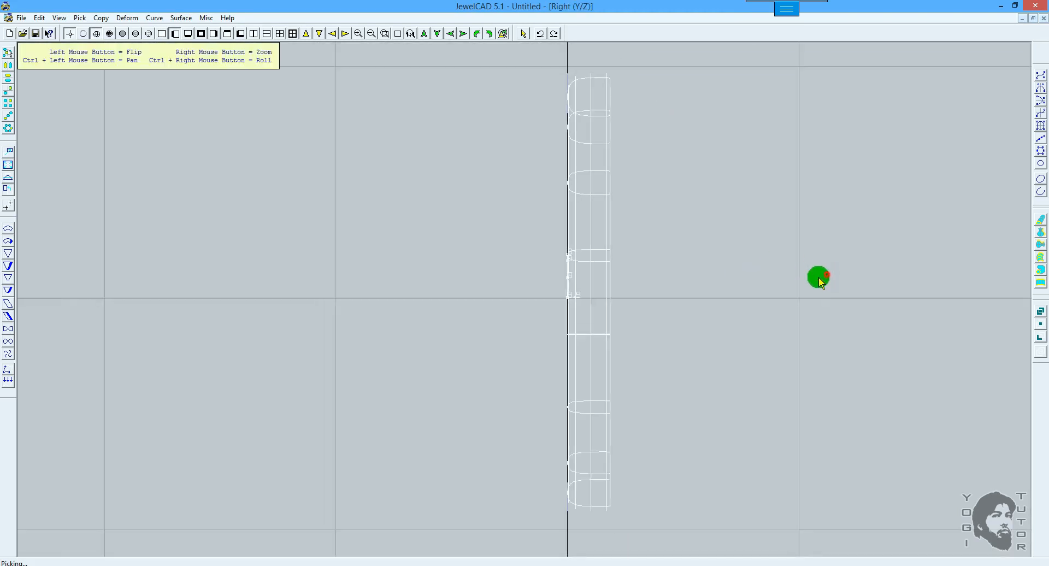
{"action": "key", "text": "F6"}
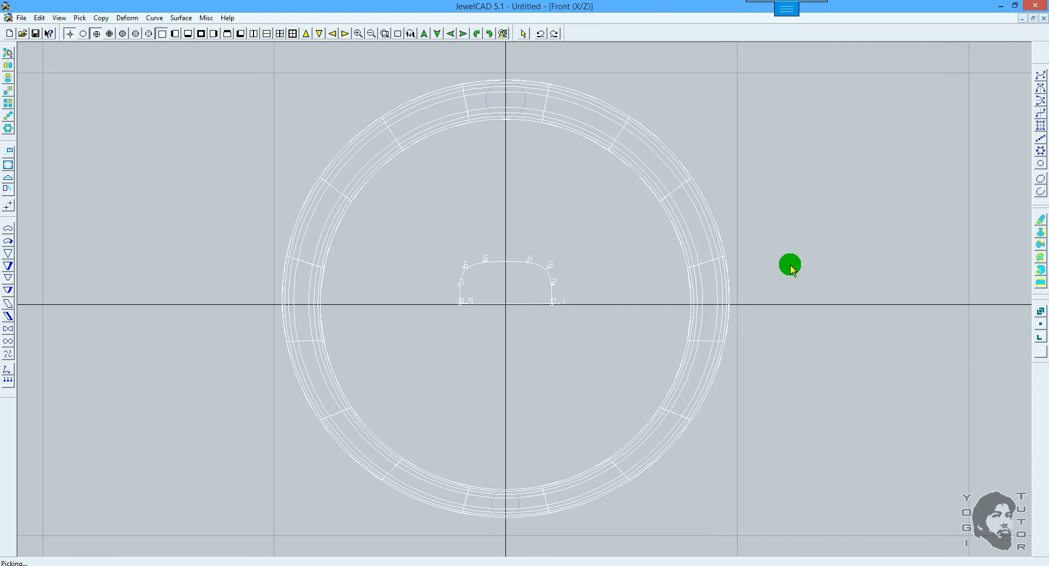
{"action": "left_click", "coordinate": [1040, 282]}
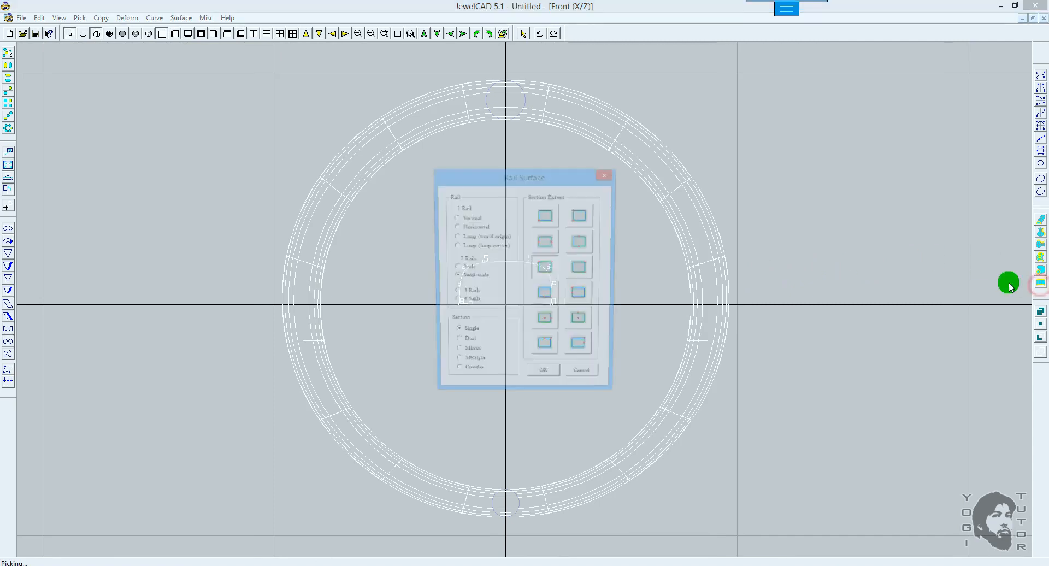
{"action": "left_click_drag", "start_coordinate": [530, 176], "coordinate": [798, 164]}
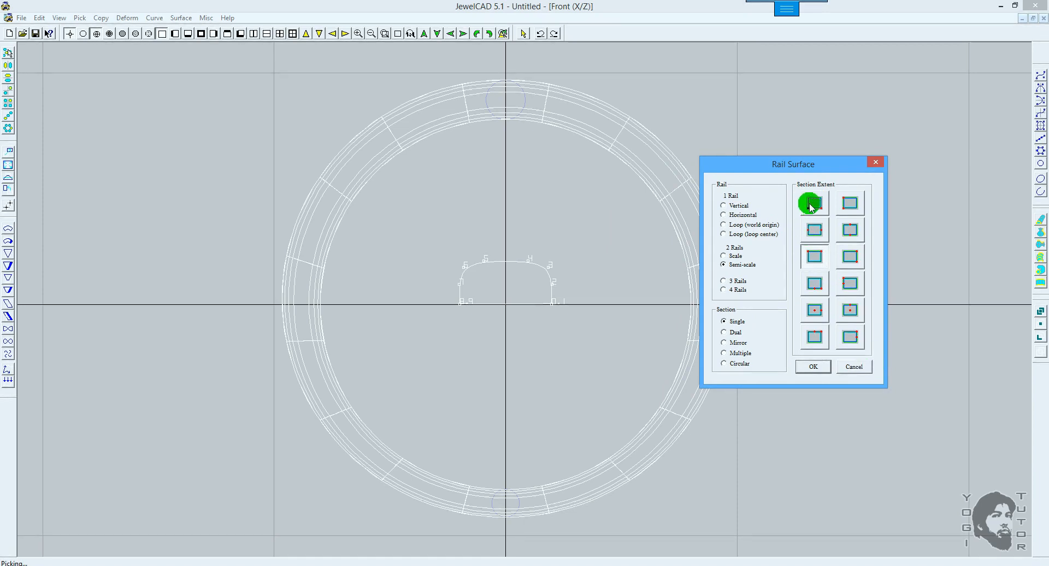
{"action": "left_click", "coordinate": [855, 367]}
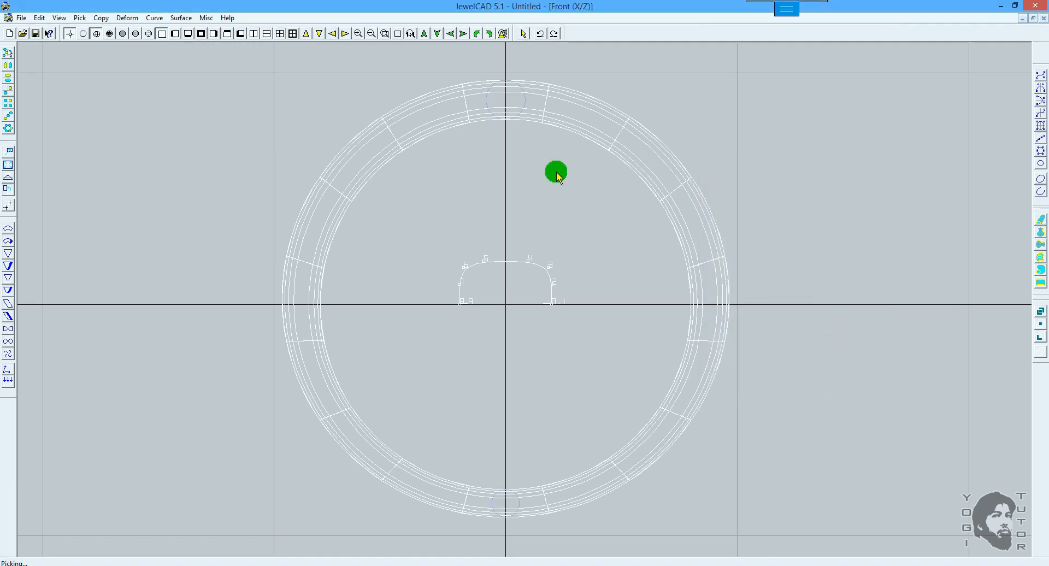
Inspect the band's domed and flat faces in 3D and its position relative to the vertical axis in the side view.
{"action": "mouse_move", "coordinate": [824, 274]}
{"action": "right_mouse_down"}
{"action": "mouse_move", "coordinate": [559, 243]}
{"action": "mouse_move", "coordinate": [438, 251]}
{"action": "right_mouse_up"}
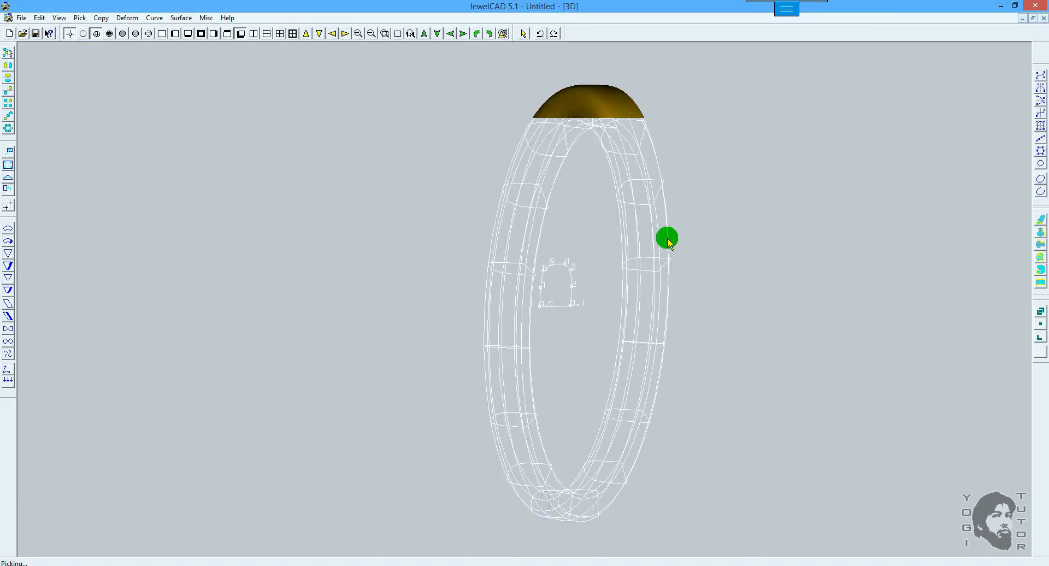
{"action": "key", "text": "F3"}
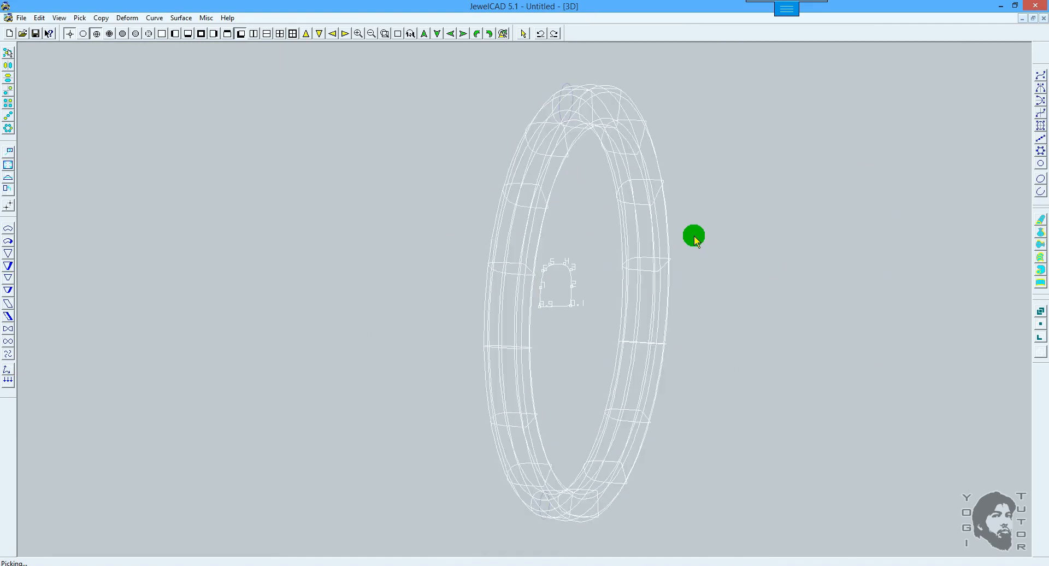
{"action": "key", "text": "F6"}
{"action": "left_click_drag", "start_coordinate": [705, 235], "coordinate": [645, 236], "text": "ctrl"}
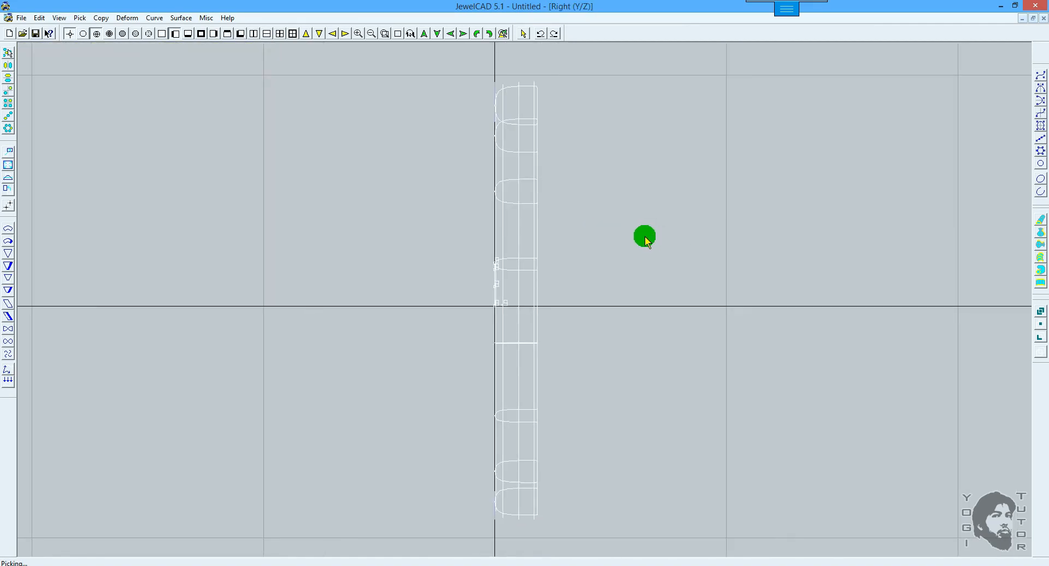
{"action": "key", "text": "F5"}
Undo the band, recreate the Semi-scale Rail Surface with the bottom-corner section extent using the same rails and section, and check it from the side.
{"action": "key", "text": "ctrl+z"}
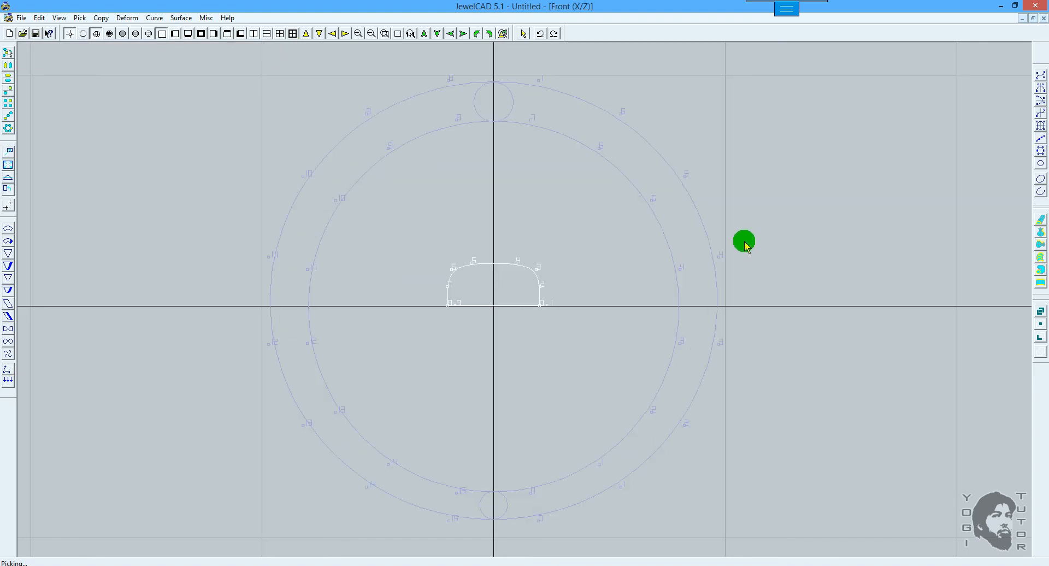
{"action": "left_click", "coordinate": [1040, 282]}
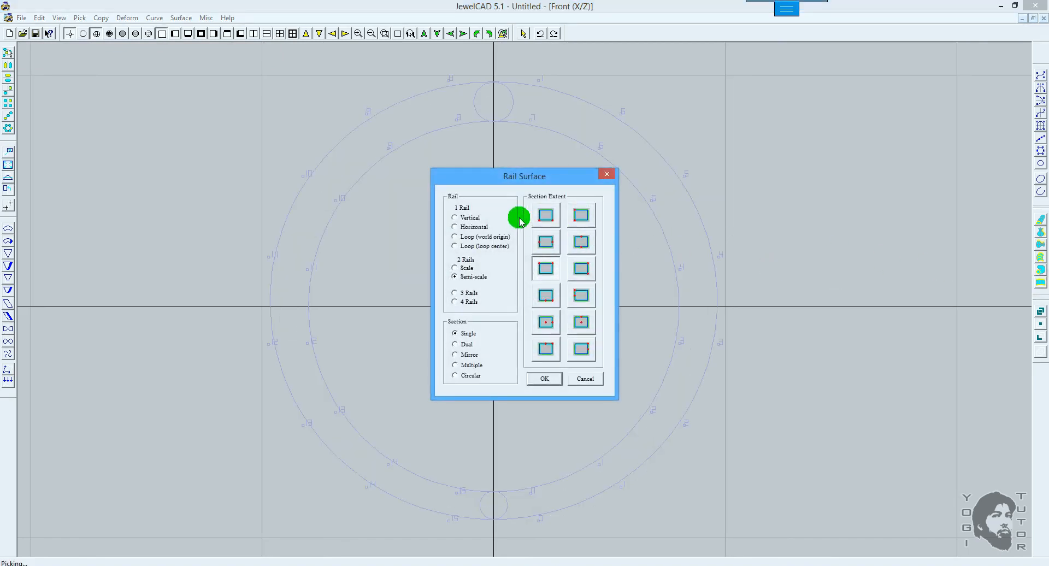
{"action": "left_click", "coordinate": [545, 216]}
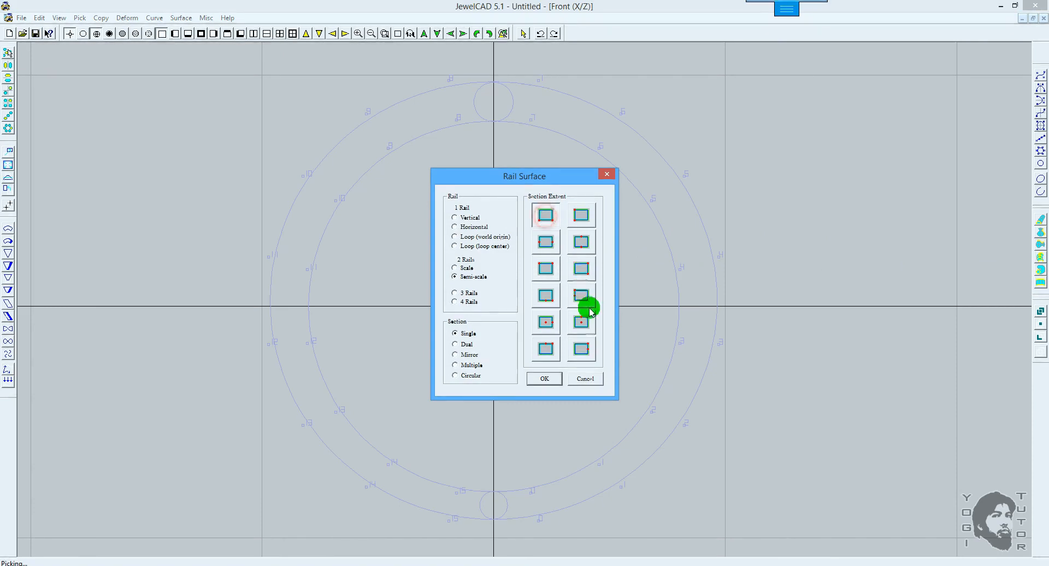
{"action": "left_click", "coordinate": [550, 378]}
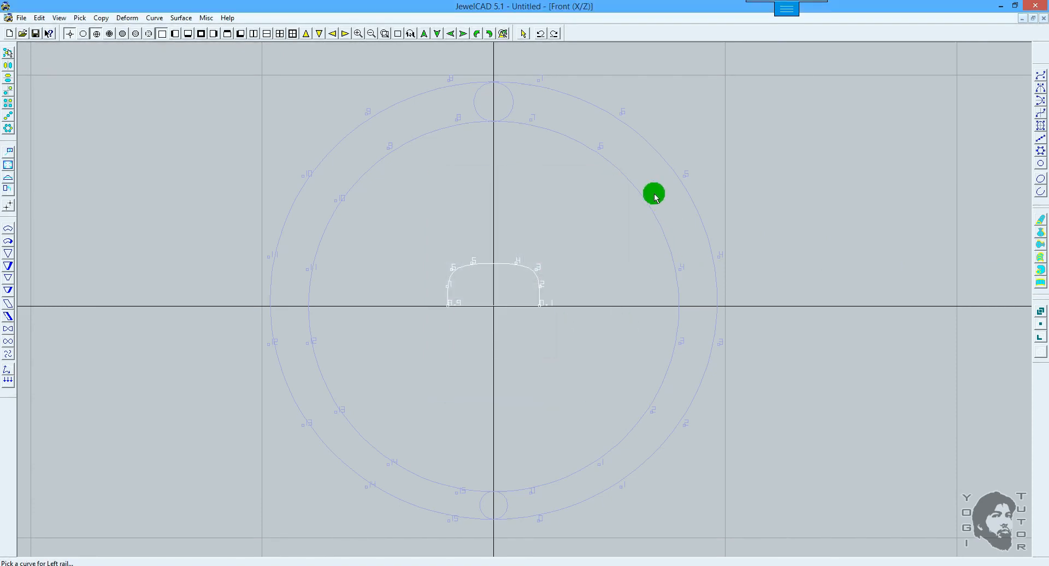
{"action": "left_click", "coordinate": [597, 151]}
{"action": "left_click", "coordinate": [617, 117]}
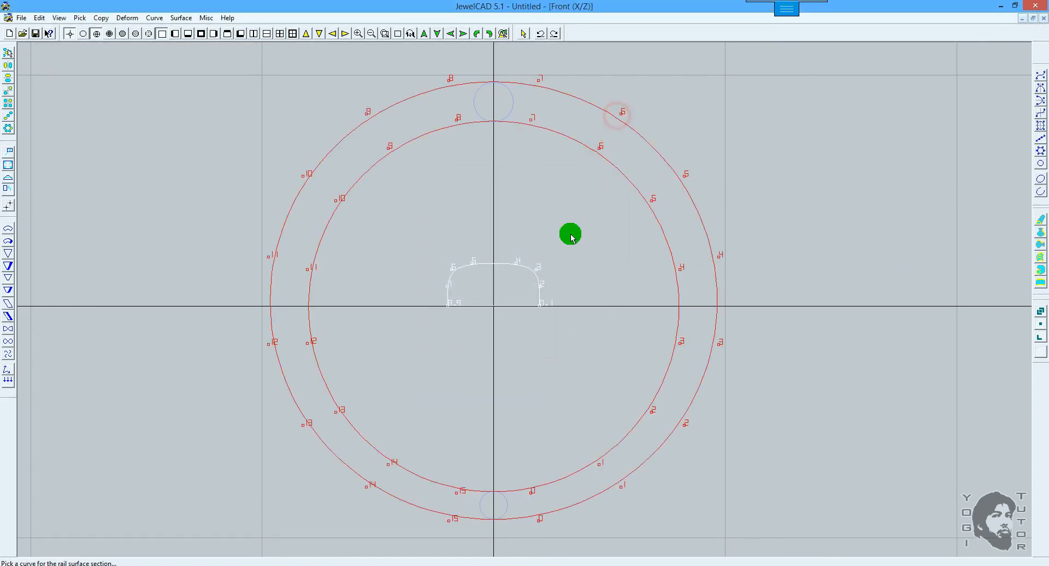
{"action": "left_click", "coordinate": [538, 270]}
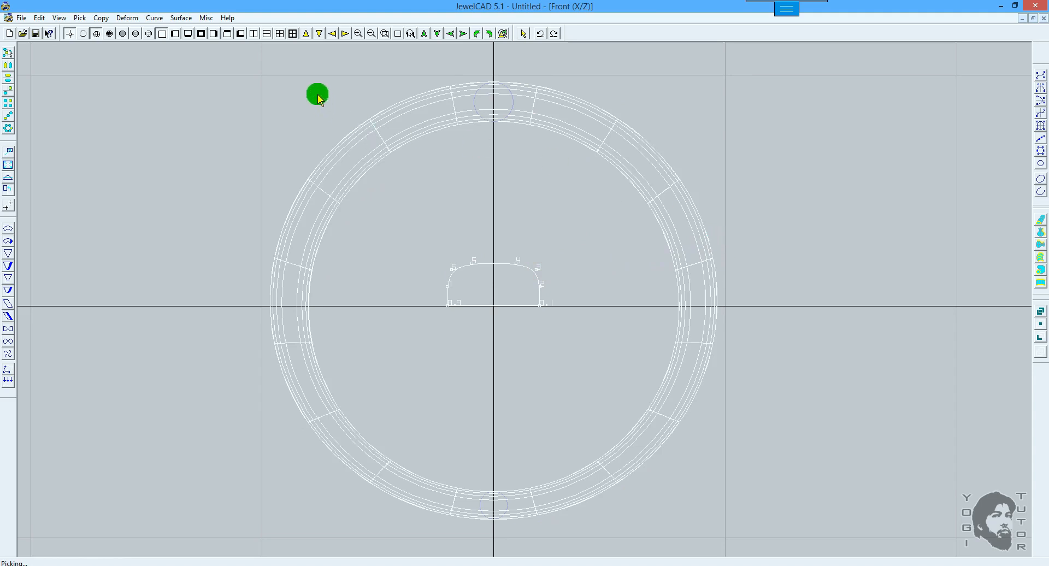
{"action": "key", "text": "F6"}
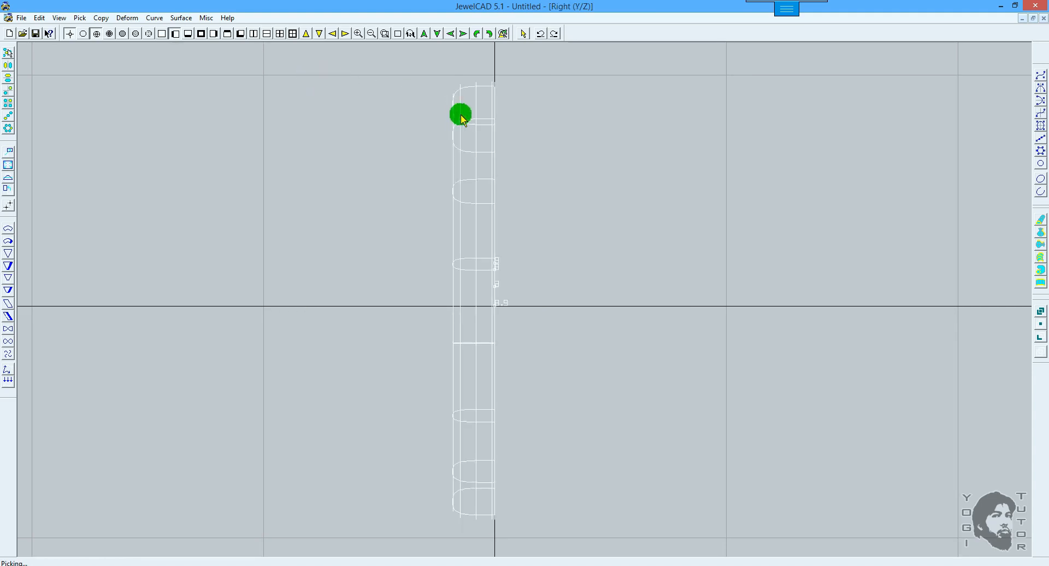
Compare the band's side-view position against the vertical axis with the bottom-corner section extent in the Rail Surface settings.
{"action": "middle_click_drag", "start_coordinate": [644, 159], "coordinate": [690, 273]}
{"action": "scroll", "coordinate": [557, 211], "scroll_direction": "up", "scroll_amount": 3}
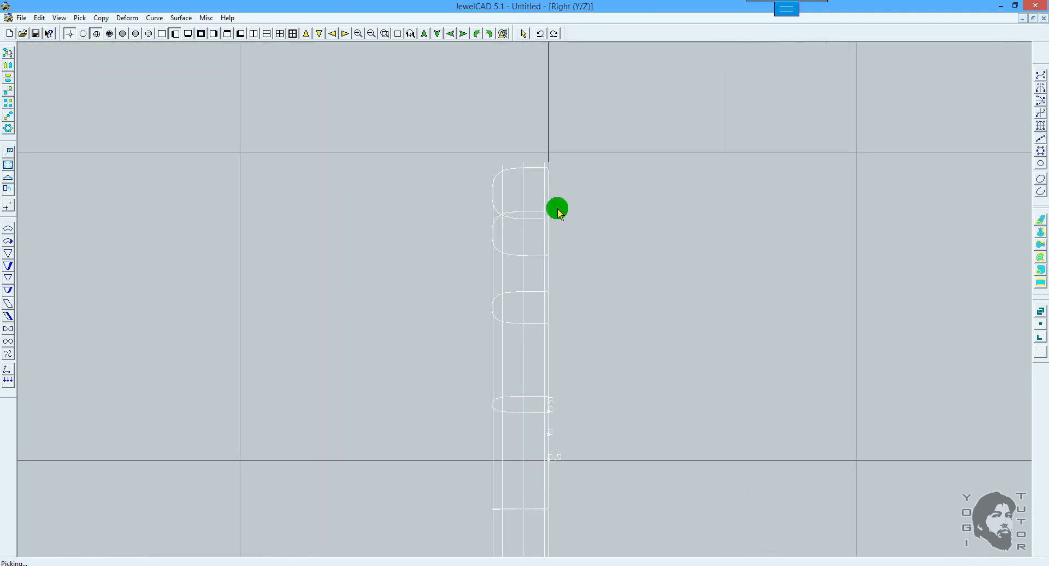
{"action": "middle_click_drag", "start_coordinate": [553, 180], "coordinate": [552, 180]}
{"action": "scroll", "coordinate": [548, 175], "scroll_direction": "up", "scroll_amount": 2}
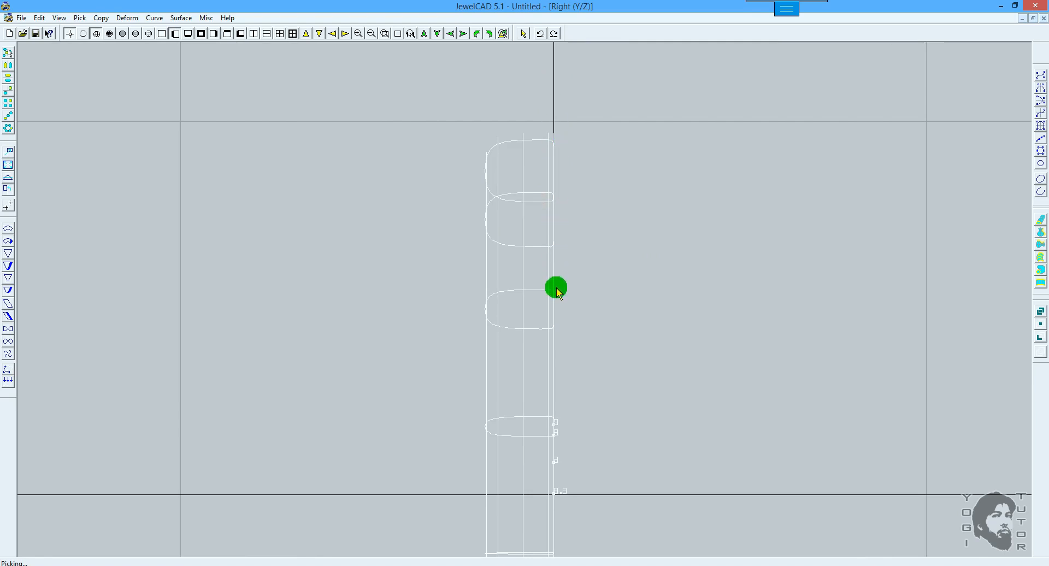
{"action": "scroll", "coordinate": [562, 290], "scroll_direction": "down", "scroll_amount": 2}
{"action": "left_click_drag", "start_coordinate": [704, 307], "coordinate": [635, 257], "text": "ctrl+shift"}
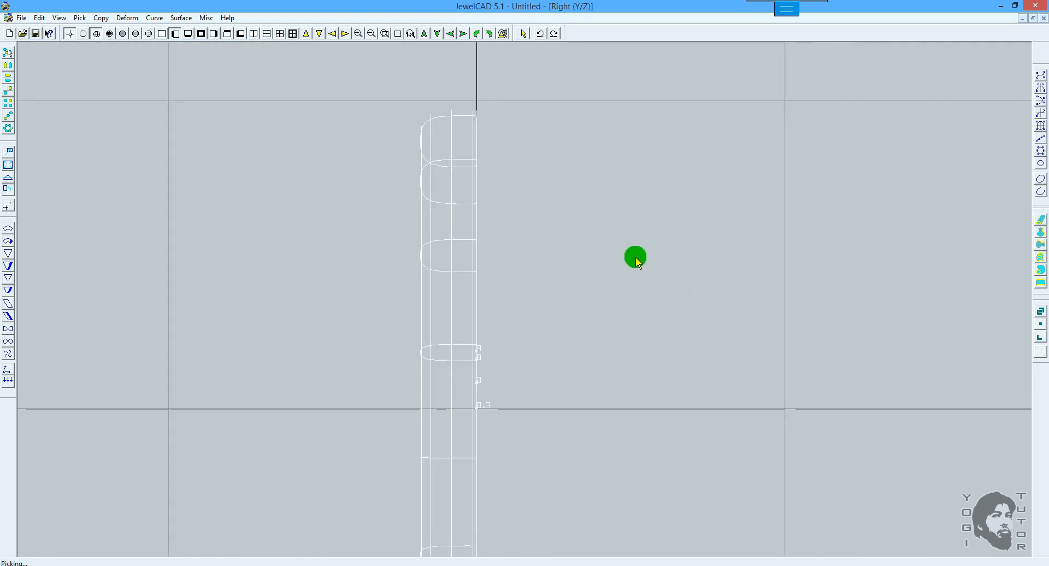
{"action": "left_click", "coordinate": [1040, 283]}
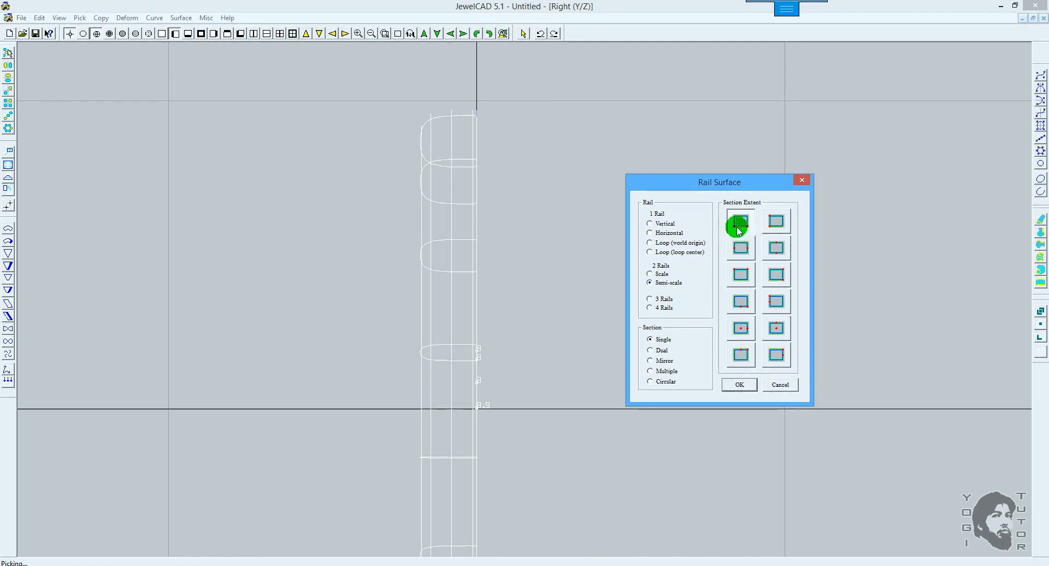
{"action": "left_click", "coordinate": [742, 229]}
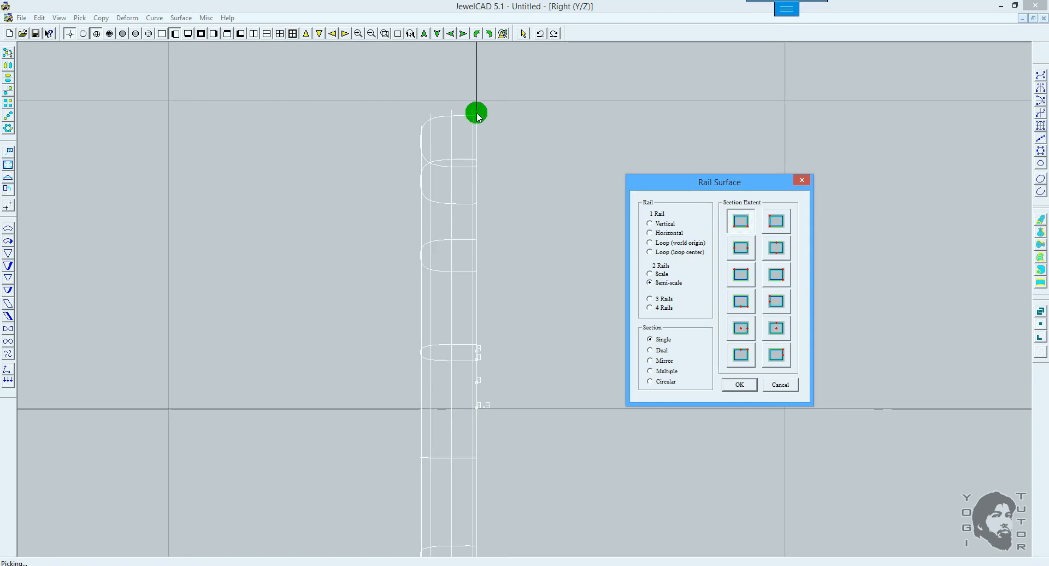
{"action": "left_click", "coordinate": [785, 384]}
Undo the band and recreate the Semi-scale Rail Surface with the mid-side section extent, using the inner circle, outer circle and domed section.
{"action": "key", "text": "F5"}
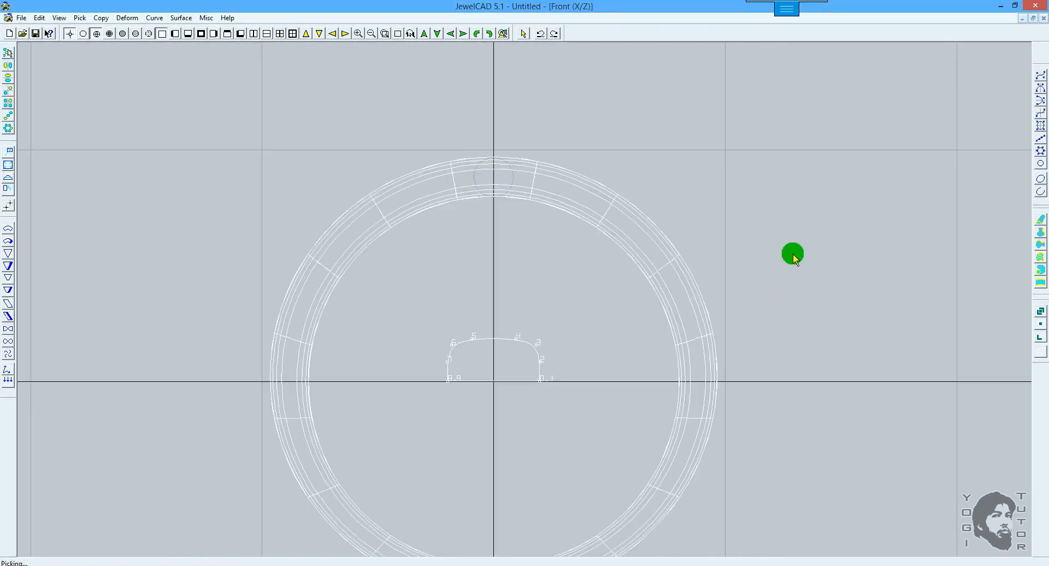
{"action": "key", "text": "ctrl+z"}
{"action": "middle_click_drag", "start_coordinate": [825, 275], "coordinate": [882, 318]}
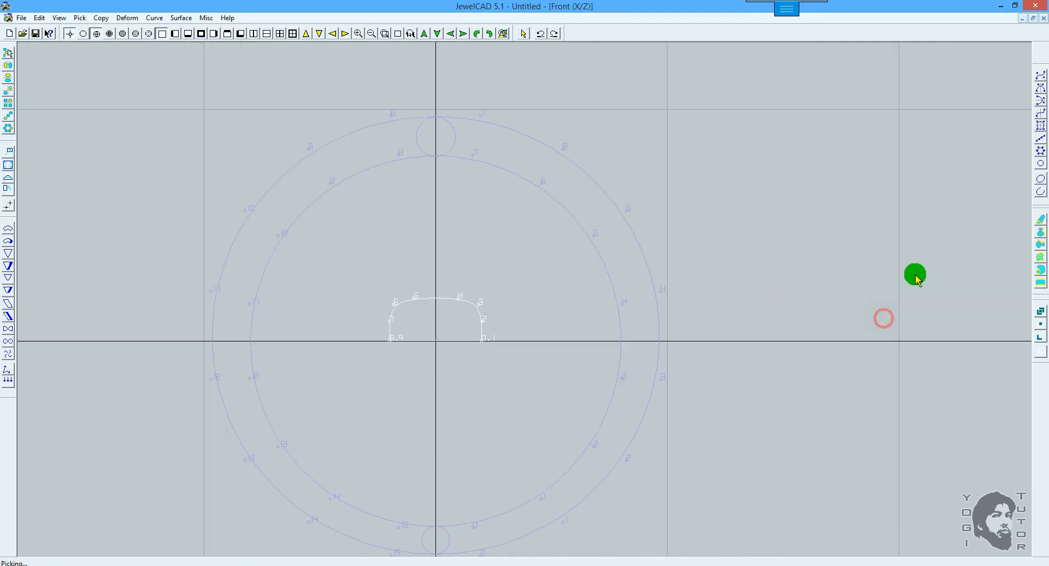
{"action": "left_click", "coordinate": [1041, 284]}
{"action": "left_click", "coordinate": [548, 241]}
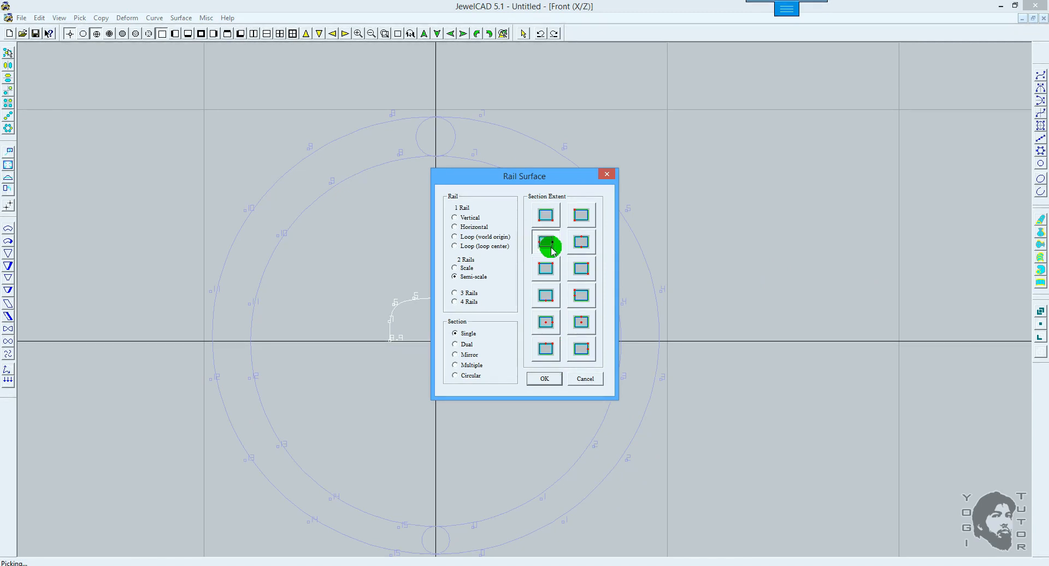
{"action": "left_click", "coordinate": [544, 379]}
{"action": "left_click", "coordinate": [544, 186]}
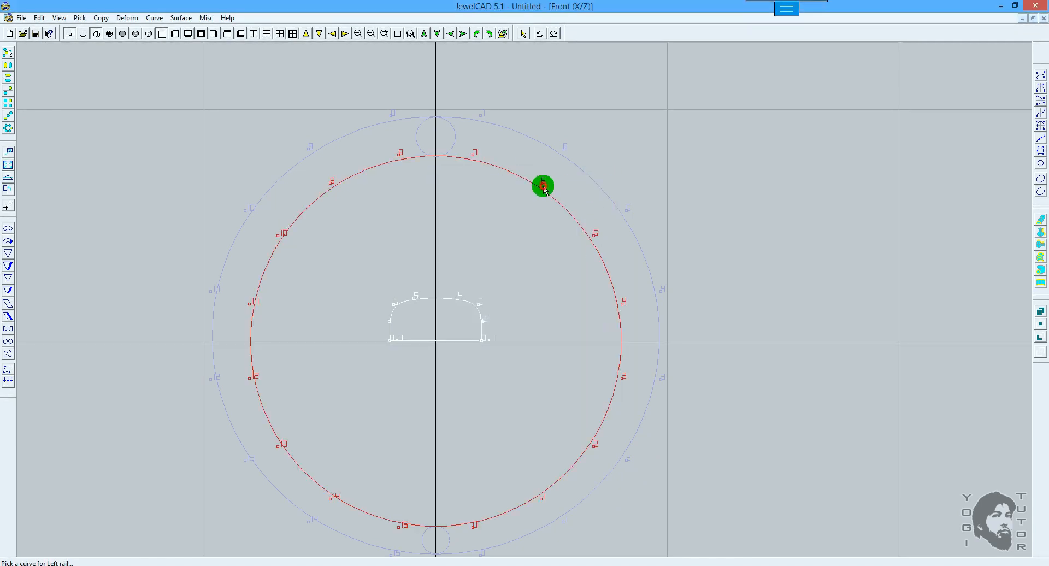
{"action": "left_click", "coordinate": [563, 148]}
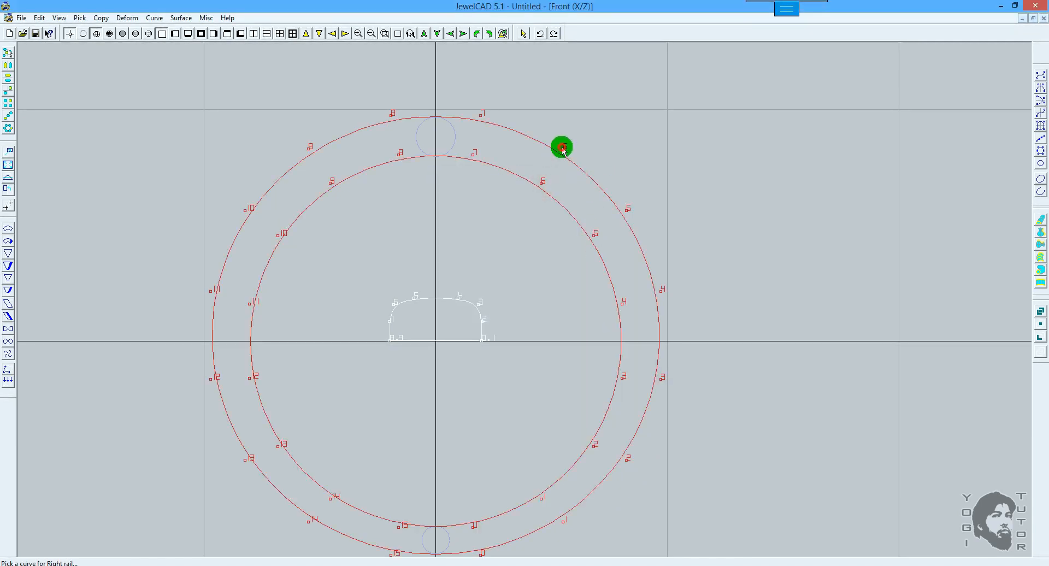
{"action": "left_click", "coordinate": [482, 308]}
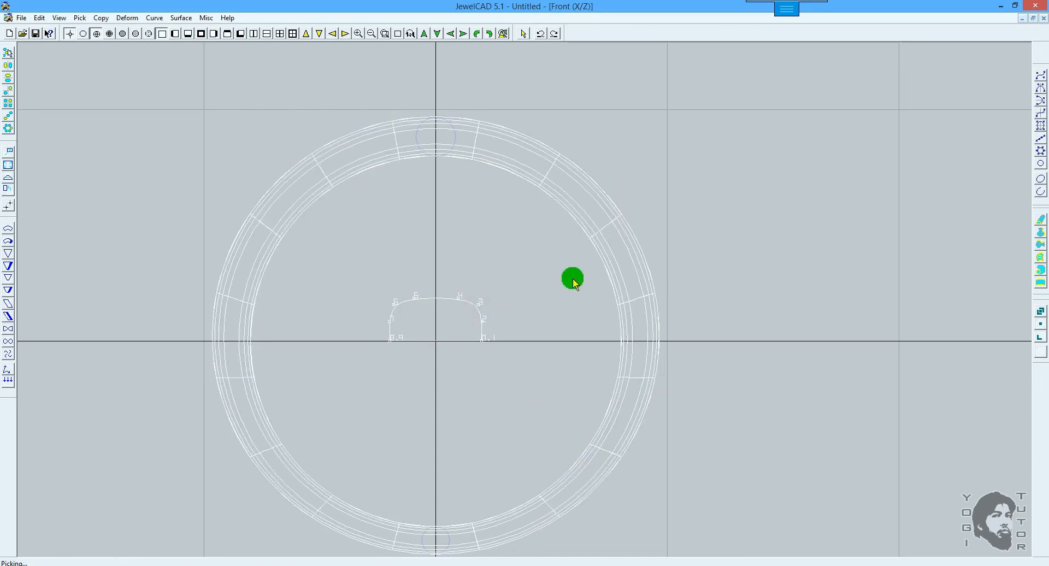
Check the band made with the mid-side extent from the side, in both shaded and wireframe display, against the vertical axis.
{"action": "key", "text": "F6"}
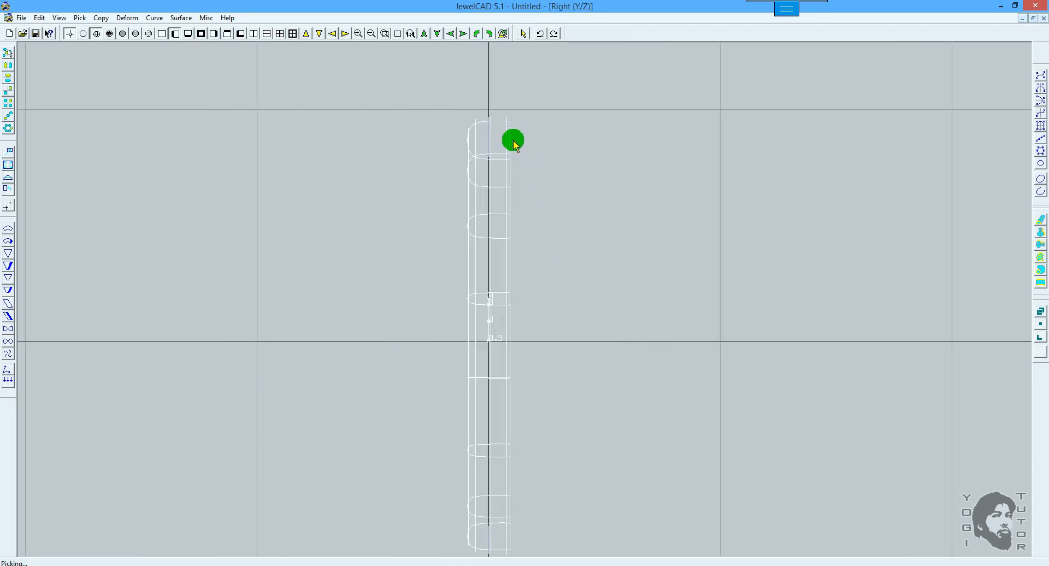
{"action": "key", "text": "F12"}
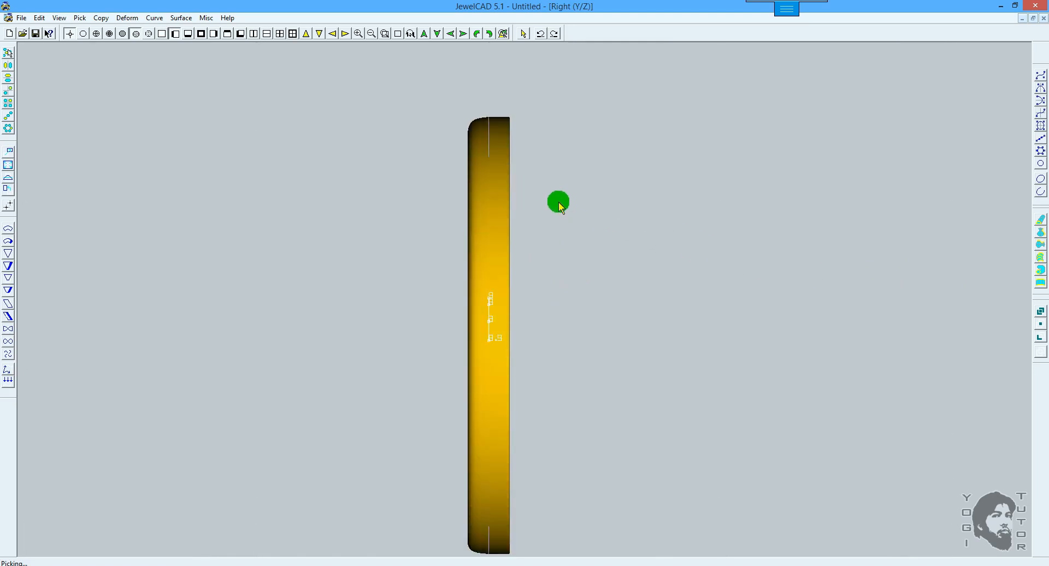
{"action": "key", "text": "F10"}
{"action": "left_click_drag", "start_coordinate": [559, 162], "coordinate": [570, 251], "text": "ctrl"}
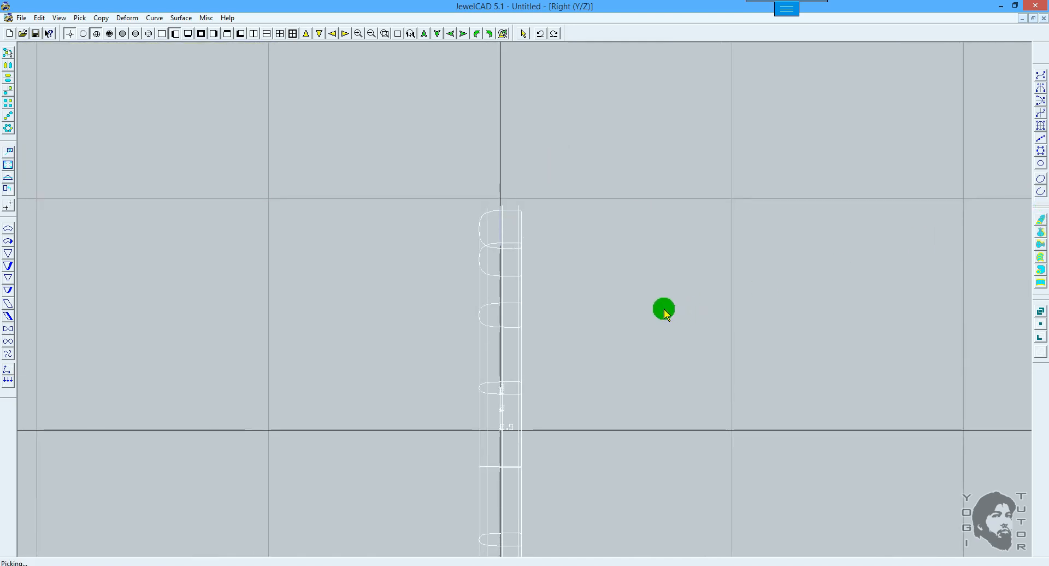
{"action": "key", "text": "F6"}
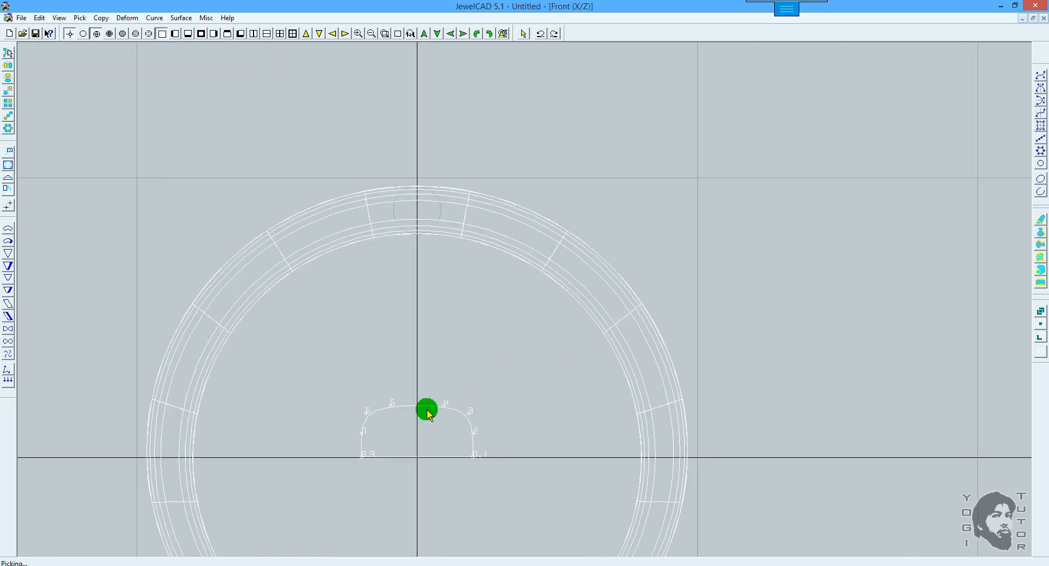
Draw a simple vertical line along the centre of the domed section, from the top of its dome to its base.
{"action": "scroll", "coordinate": [437, 418], "scroll_direction": "up", "scroll_amount": 2}
{"action": "left_click_drag", "start_coordinate": [445, 411], "coordinate": [548, 279], "text": "ctrl"}
{"action": "scroll", "coordinate": [487, 345], "scroll_direction": "up", "scroll_amount": 2}
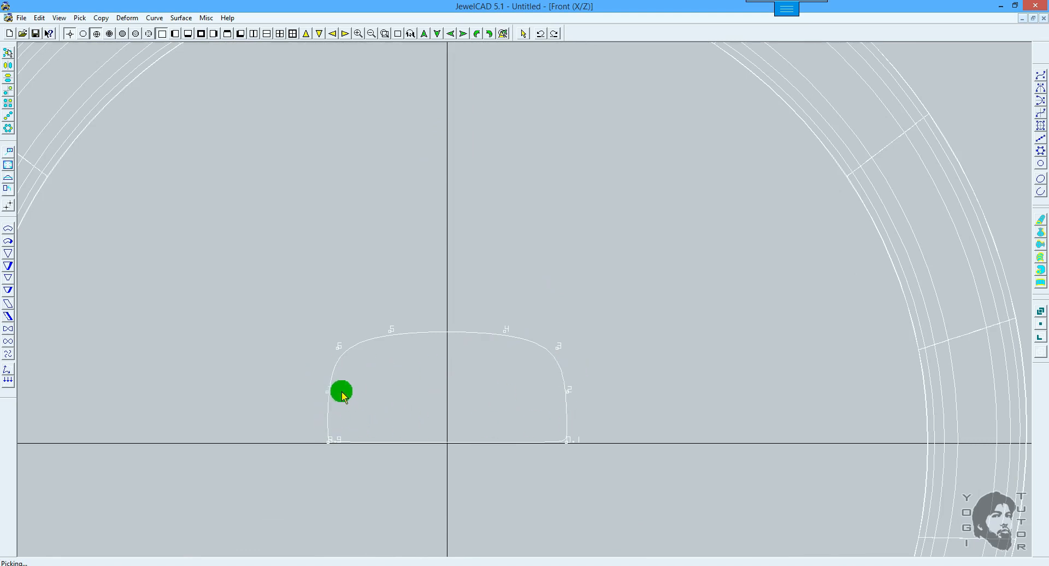
{"action": "scroll", "coordinate": [637, 330], "scroll_direction": "up", "scroll_amount": 1}
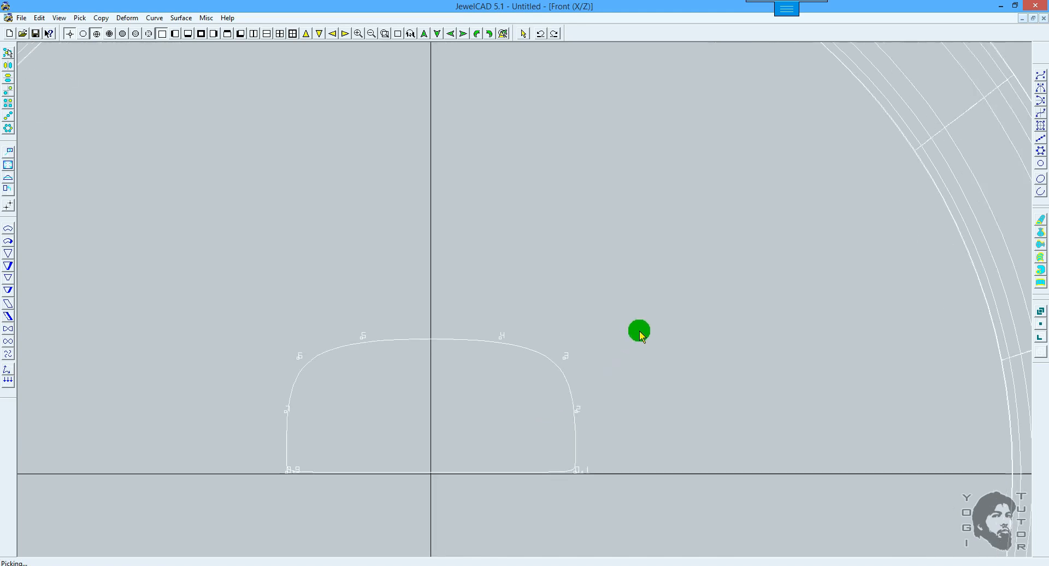
{"action": "left_click_drag", "start_coordinate": [637, 329], "coordinate": [763, 227], "text": "ctrl"}
{"action": "left_click", "coordinate": [1040, 75]}
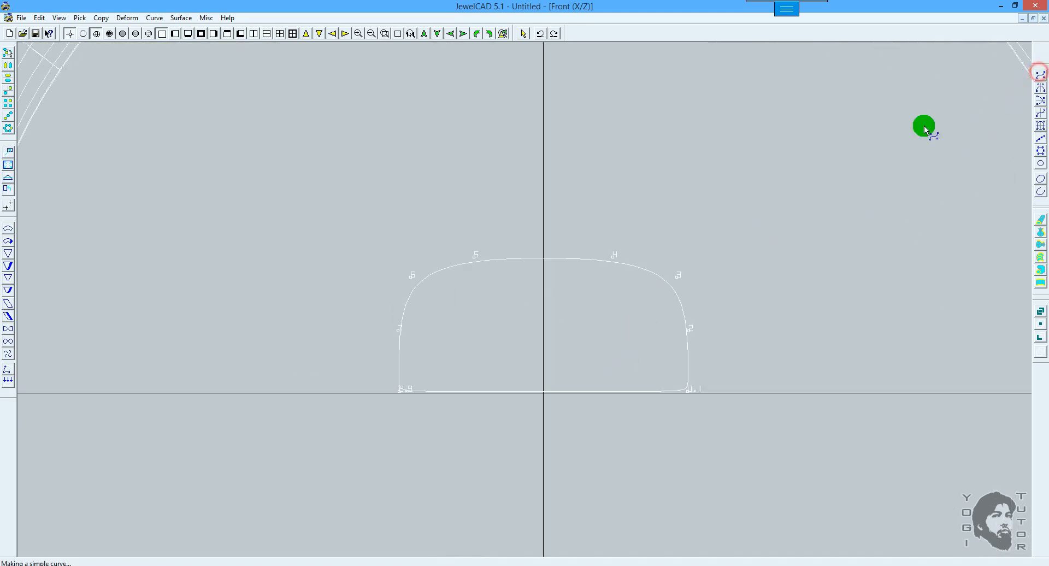
{"action": "scroll", "coordinate": [618, 236], "scroll_direction": "up", "scroll_amount": 1}
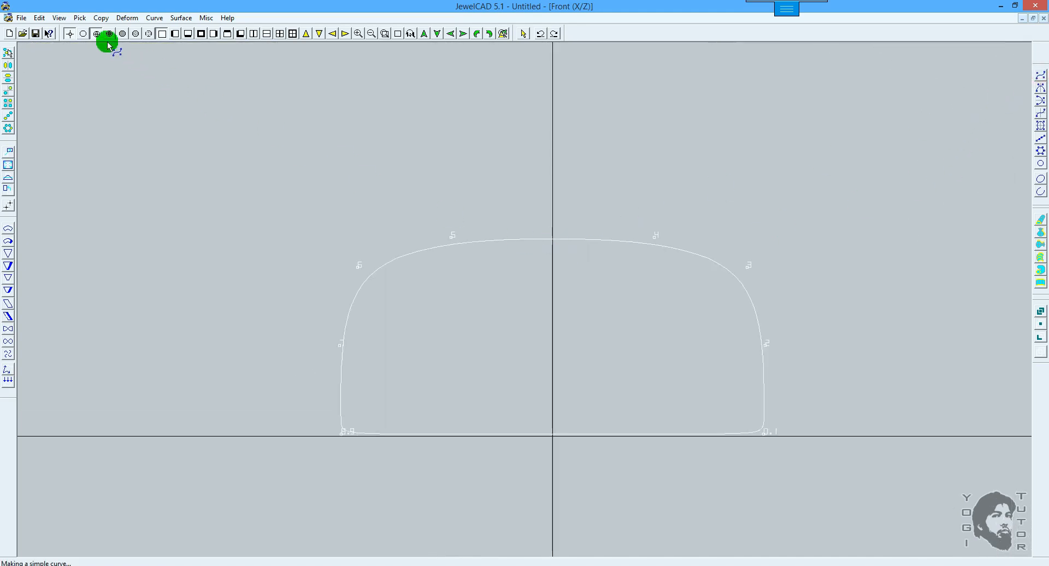
{"action": "left_click", "coordinate": [69, 33]}
{"action": "left_click_drag", "start_coordinate": [529, 256], "coordinate": [554, 435]}
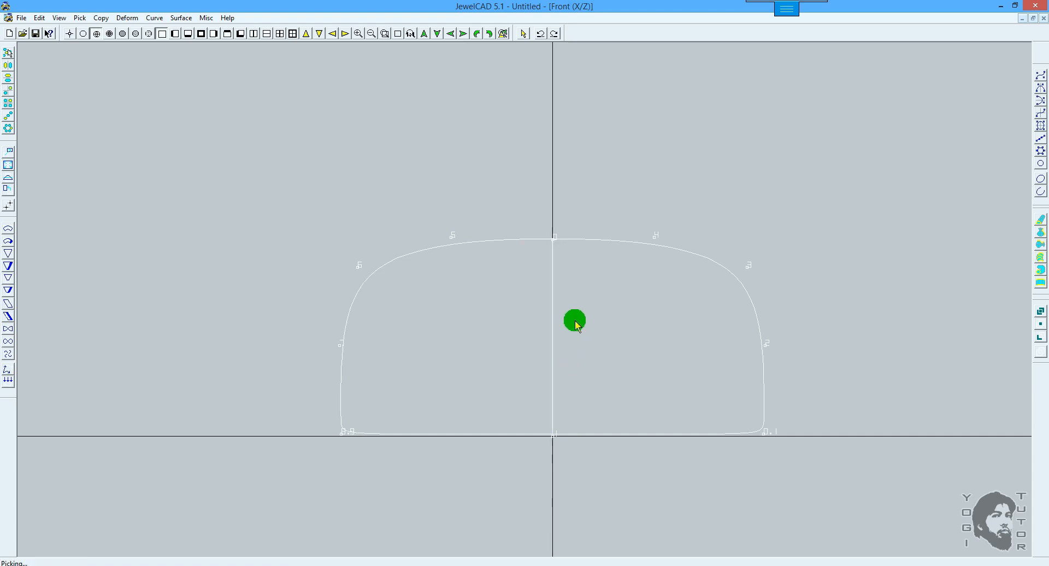
Pick only the vertical centre line and divide it with a dividing number of 2.
{"action": "right_click", "coordinate": [609, 314]}
{"action": "left_click", "coordinate": [155, 18]}
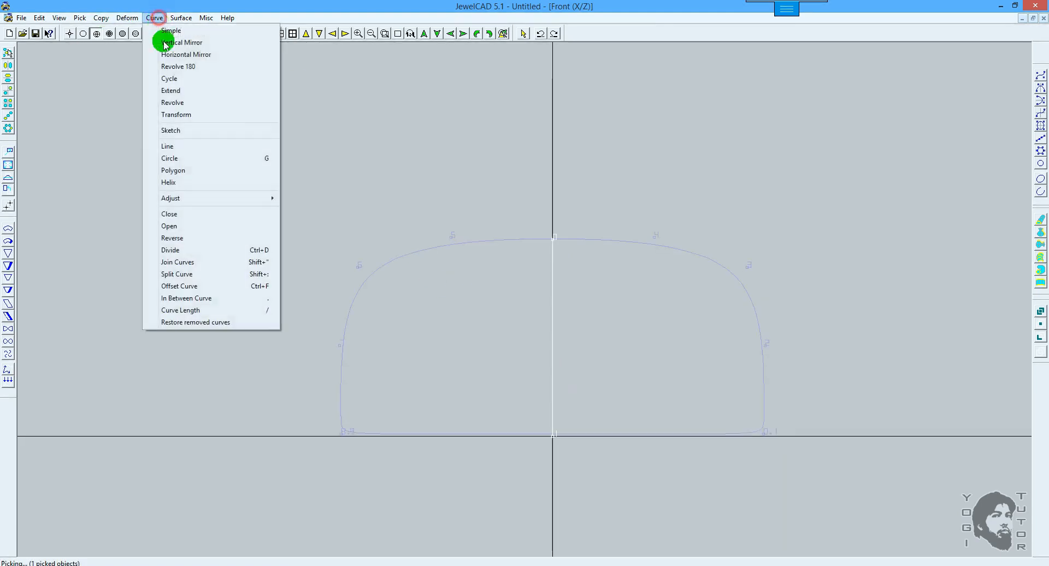
{"action": "left_click", "coordinate": [185, 249]}
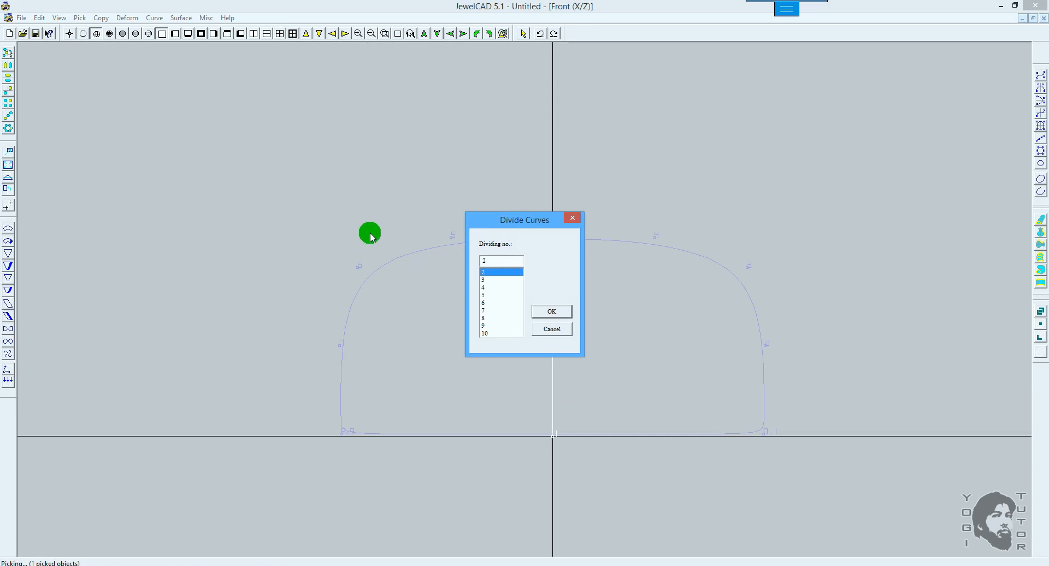
{"action": "left_click", "coordinate": [552, 312]}
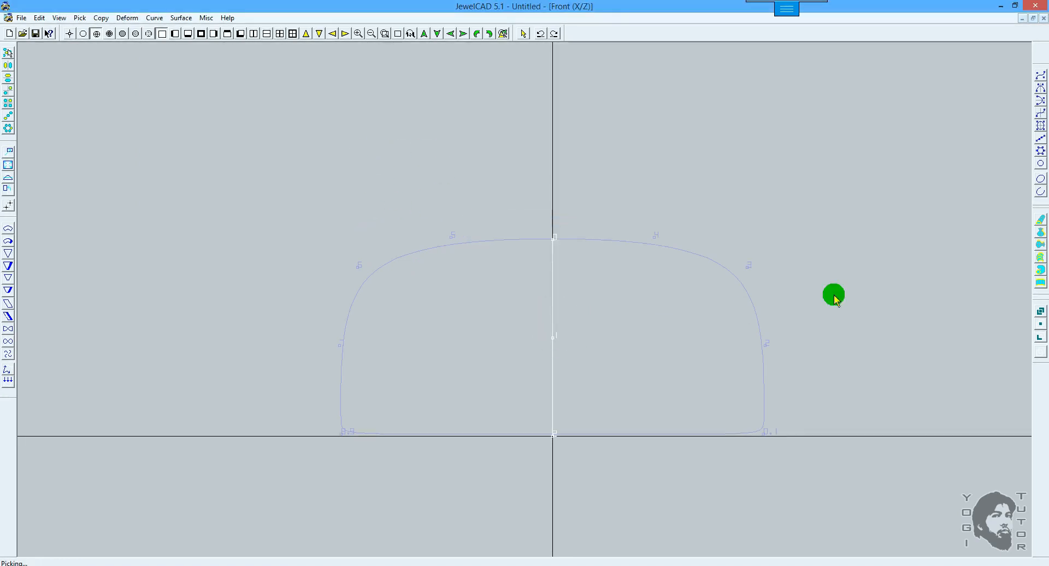
Draw a mirrored horizontal line through the vertical line's midpoint, fine-snapping its end point to about X 2.82, Z 0.925.
{"action": "left_click", "coordinate": [1041, 92]}
{"action": "left_click_drag", "start_coordinate": [841, 256], "coordinate": [849, 340]}
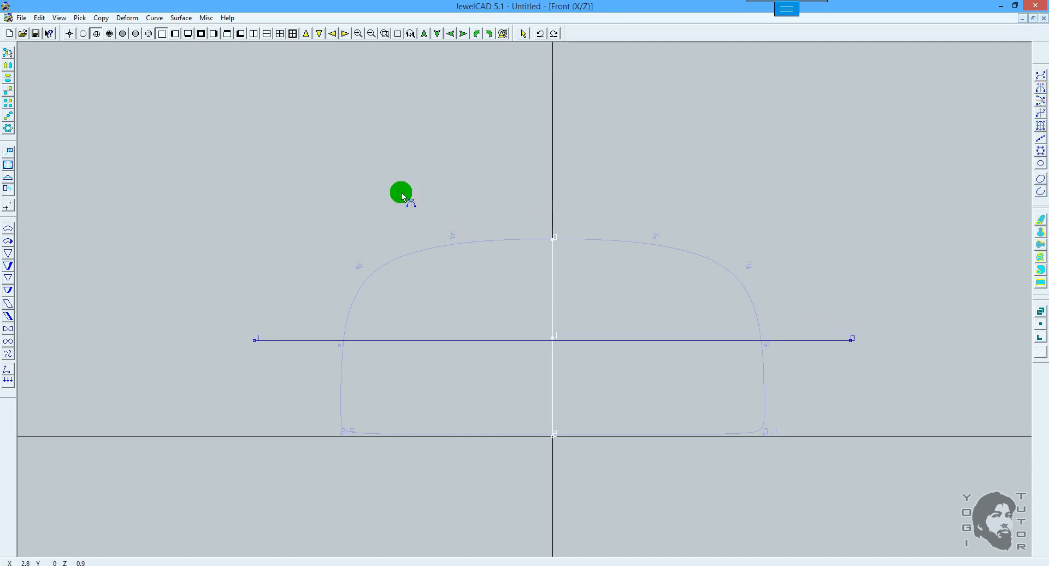
{"action": "left_click", "coordinate": [70, 34]}
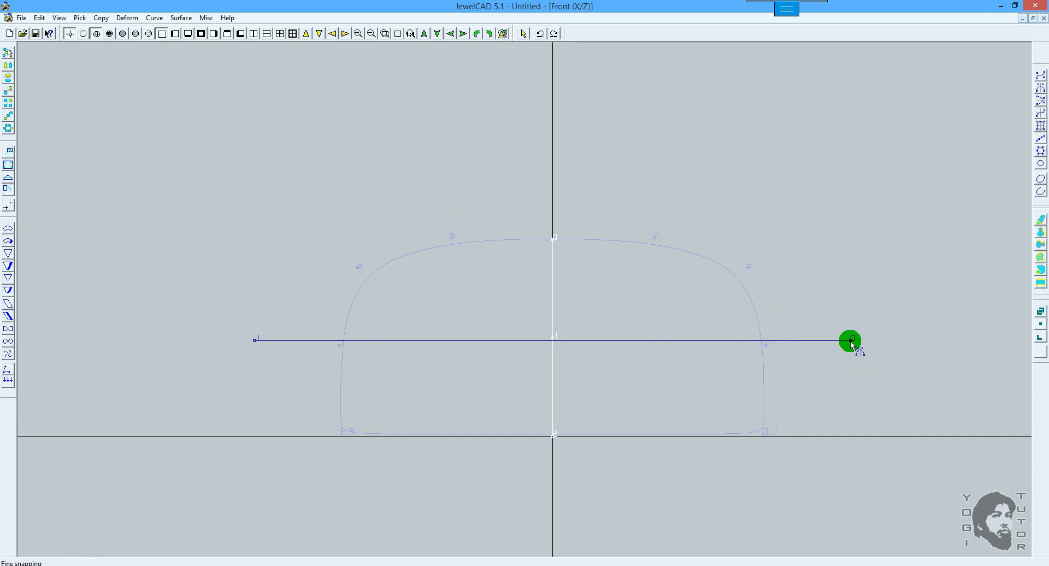
{"action": "left_click_drag", "start_coordinate": [851, 341], "coordinate": [853, 337]}
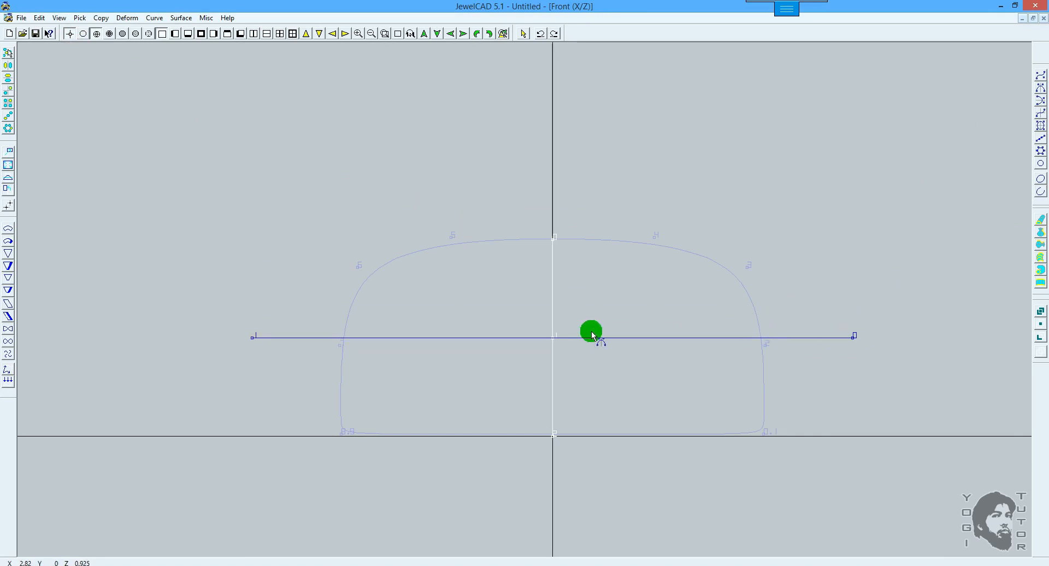
{"action": "key", "text": "space"}
{"action": "scroll", "coordinate": [630, 306], "scroll_direction": "down", "scroll_amount": 8}
{"action": "scroll", "coordinate": [639, 290], "scroll_direction": "down", "scroll_amount": 2}
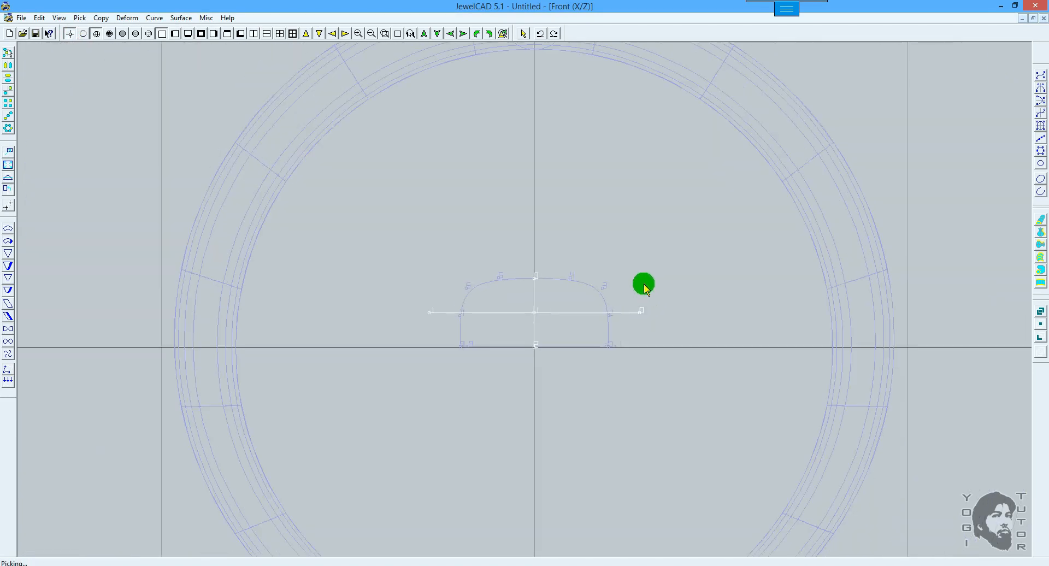
Delete the guide lines and compare the band's side view with the mid-side section extent in the Rail Surface settings.
{"action": "key", "text": "Delete"}
{"action": "key", "text": "F6"}
{"action": "scroll", "coordinate": [651, 262], "scroll_direction": "down", "scroll_amount": 3}
{"action": "left_click_drag", "start_coordinate": [685, 219], "coordinate": [698, 272], "text": "shift"}
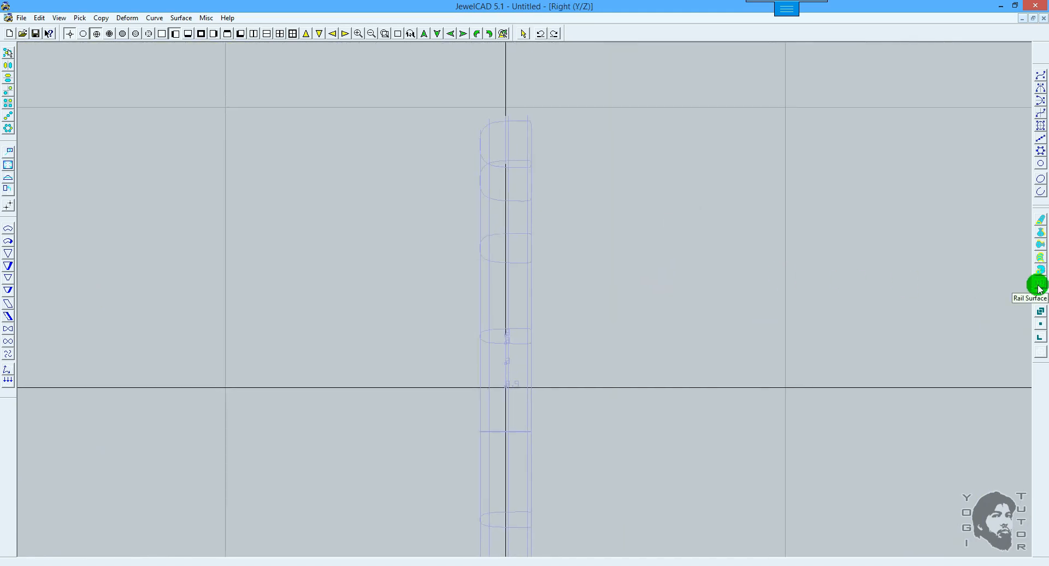
{"action": "left_click", "coordinate": [1039, 285]}
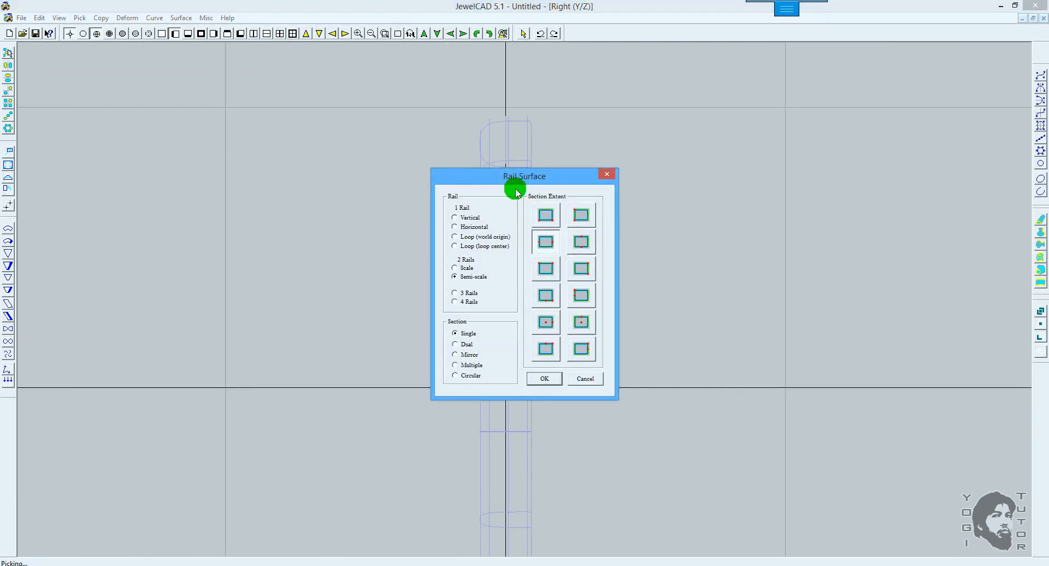
{"action": "left_click_drag", "start_coordinate": [545, 182], "coordinate": [728, 185]}
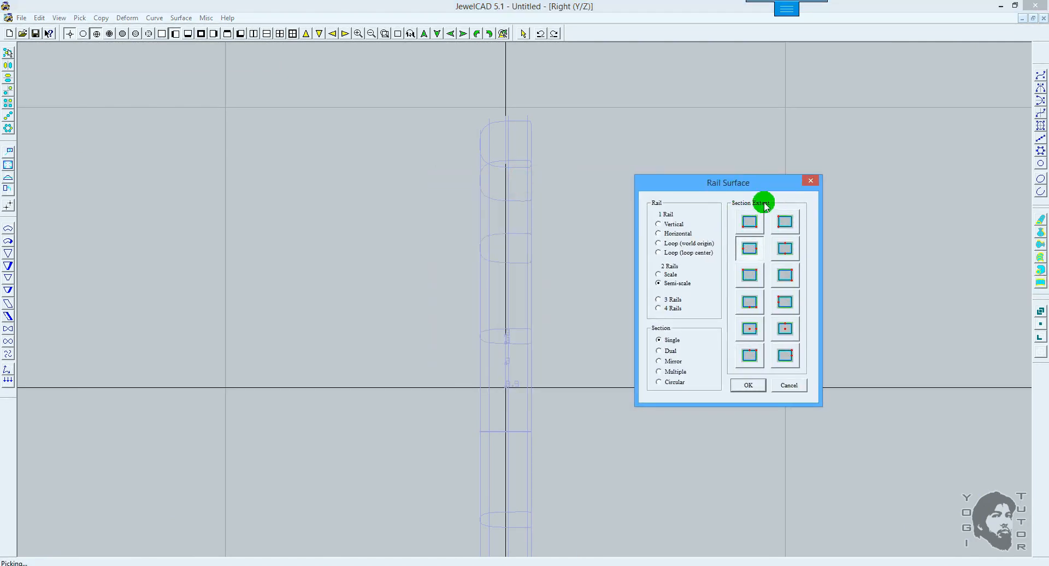
{"action": "left_click", "coordinate": [748, 249]}
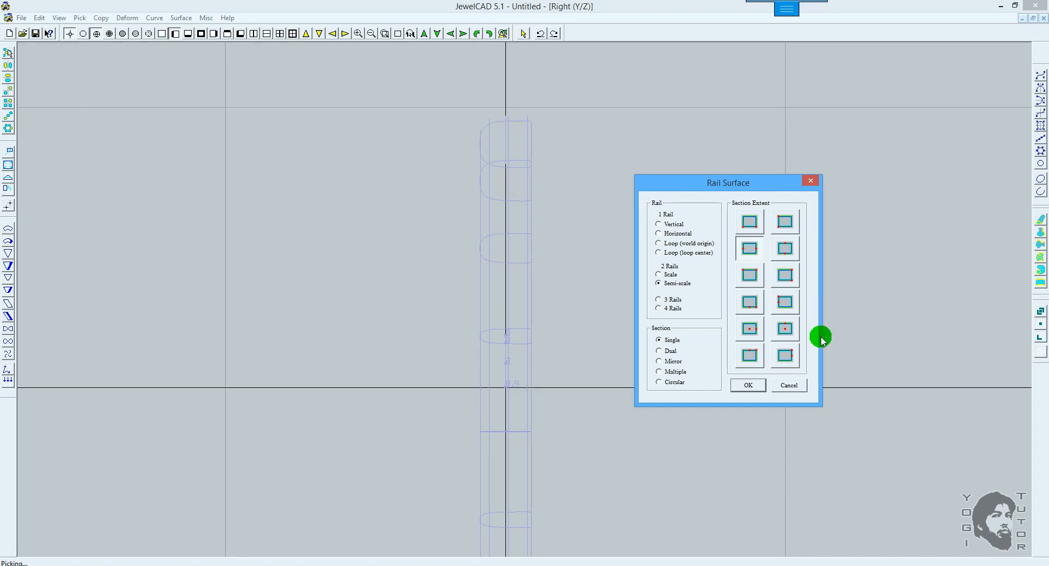
{"action": "left_click", "coordinate": [790, 385]}
Undo the guide-line drawing, division and deletion on the domed section.
{"action": "key", "text": "ctrl+z"}
{"action": "key", "text": "ctrl+z"}
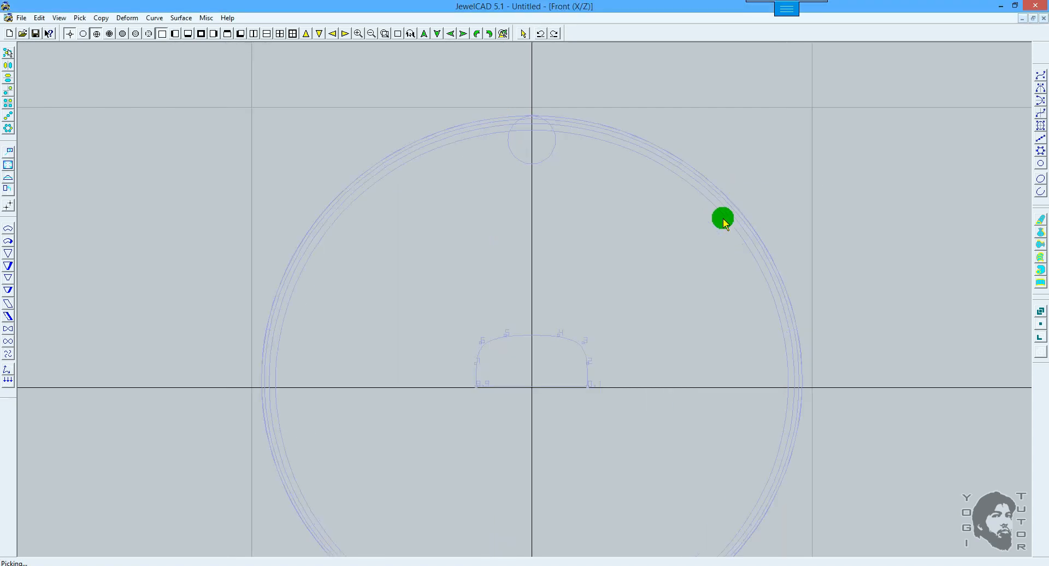
{"action": "key", "text": "ctrl+z"}
{"action": "key", "text": "ctrl+z"}
{"action": "key", "text": "ctrl+z"}
{"action": "key", "text": "ctrl+z"}
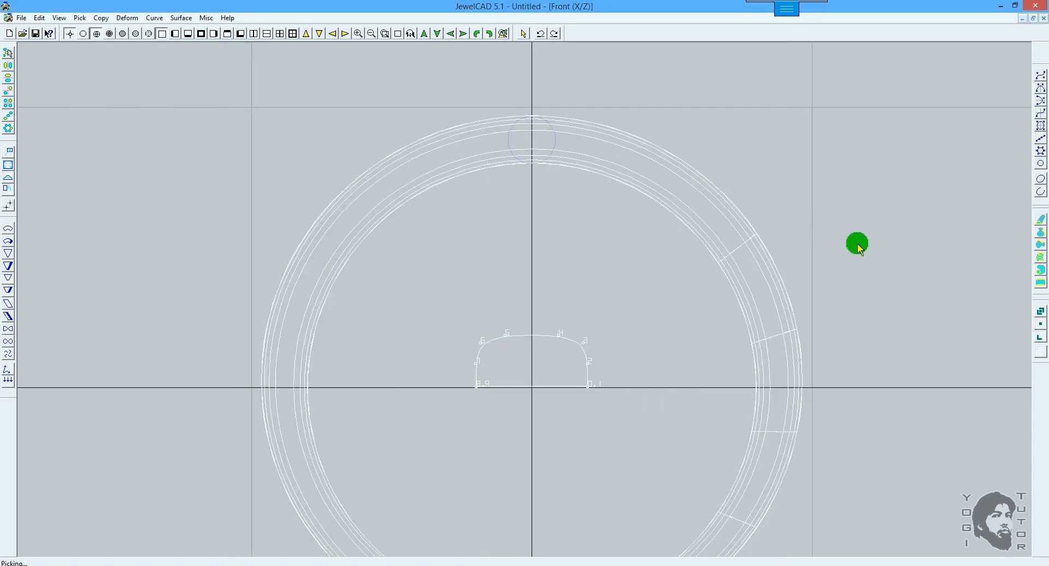
Undo the existing band and rebuild it from both circles and the domed section as a two-rail semi-scale, single-section Rail Surface with the top-corners section extent.
{"action": "key", "text": "ctrl+z"}
{"action": "left_click", "coordinate": [1036, 280]}
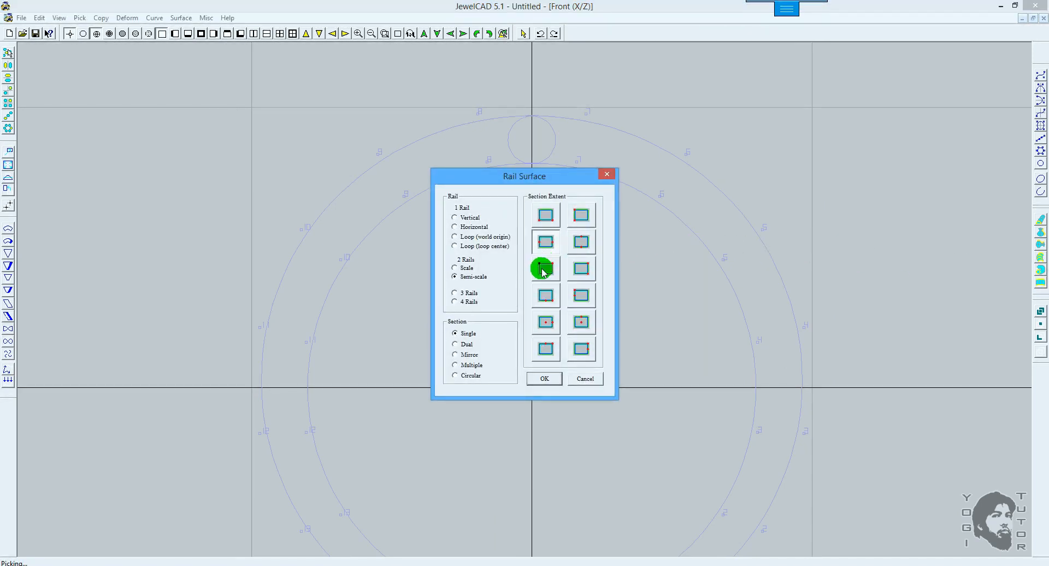
{"action": "left_click", "coordinate": [543, 269]}
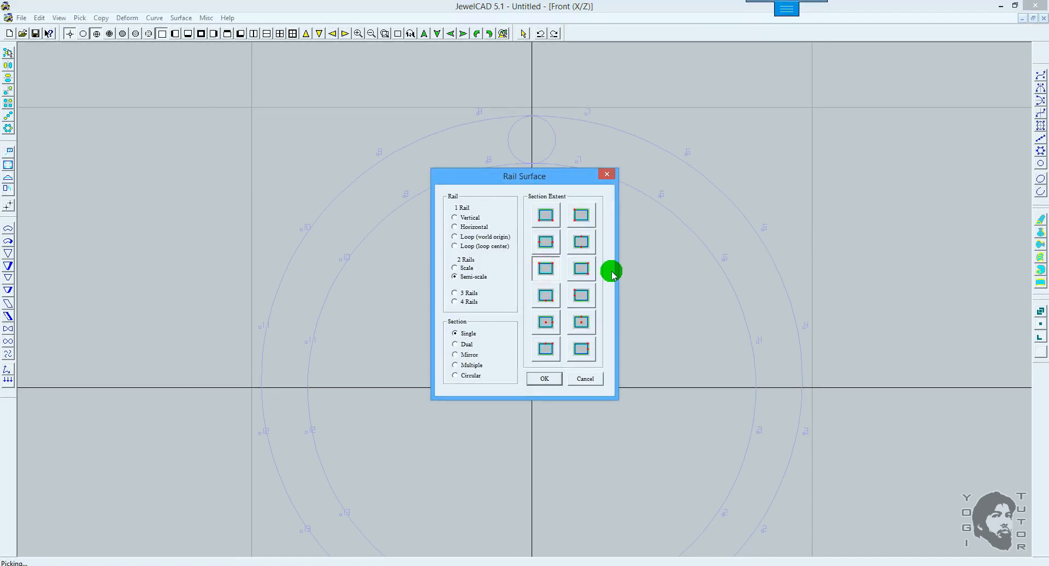
{"action": "left_click", "coordinate": [541, 380]}
{"action": "left_click", "coordinate": [658, 192]}
{"action": "left_click", "coordinate": [689, 150]}
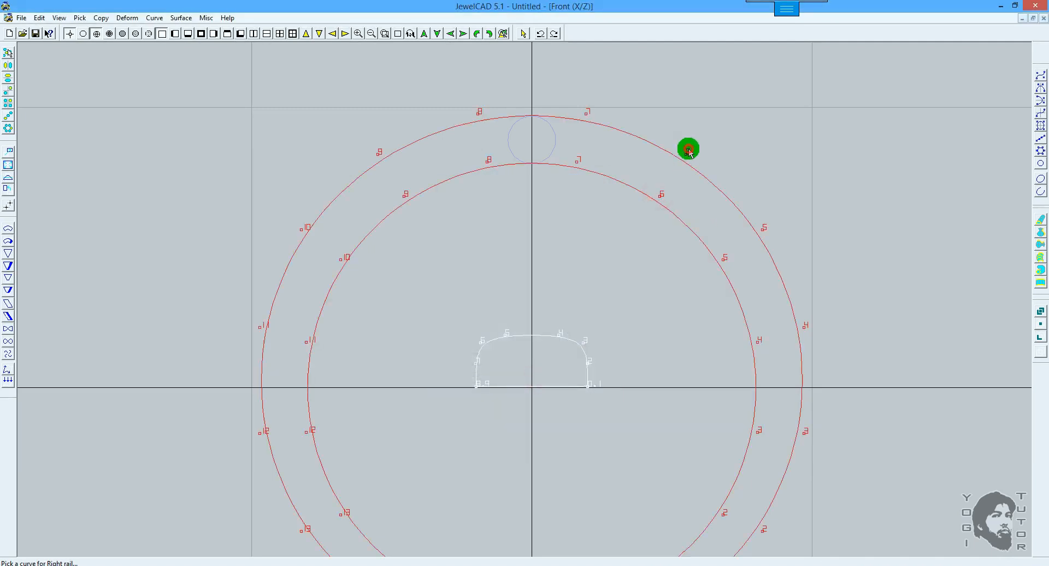
{"action": "left_click", "coordinate": [585, 337]}
Examine the rebuilt band's position relative to the vertical axis in the right side view, shaded and in wireframe.
{"action": "scroll", "coordinate": [683, 264], "scroll_direction": "down", "scroll_amount": 4}
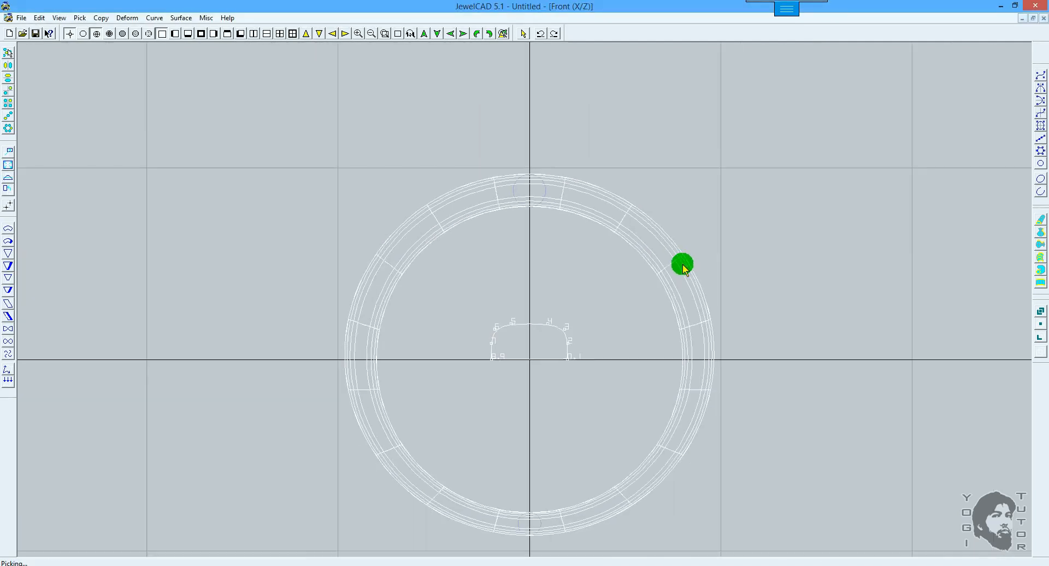
{"action": "key", "text": "F6"}
{"action": "scroll", "coordinate": [676, 256], "scroll_direction": "up", "scroll_amount": 4}
{"action": "key", "text": "F12"}
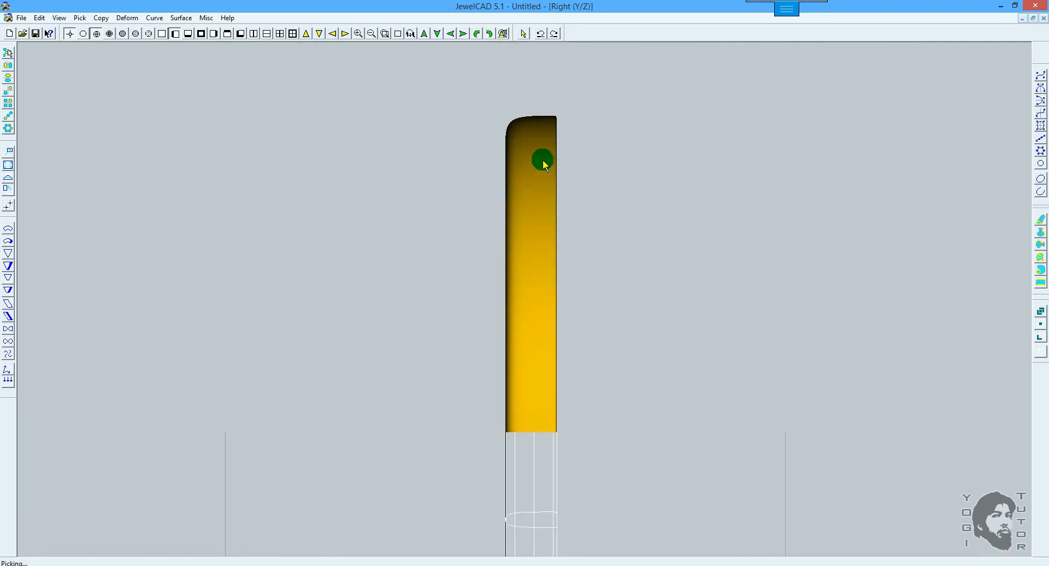
{"action": "key", "text": "F10"}
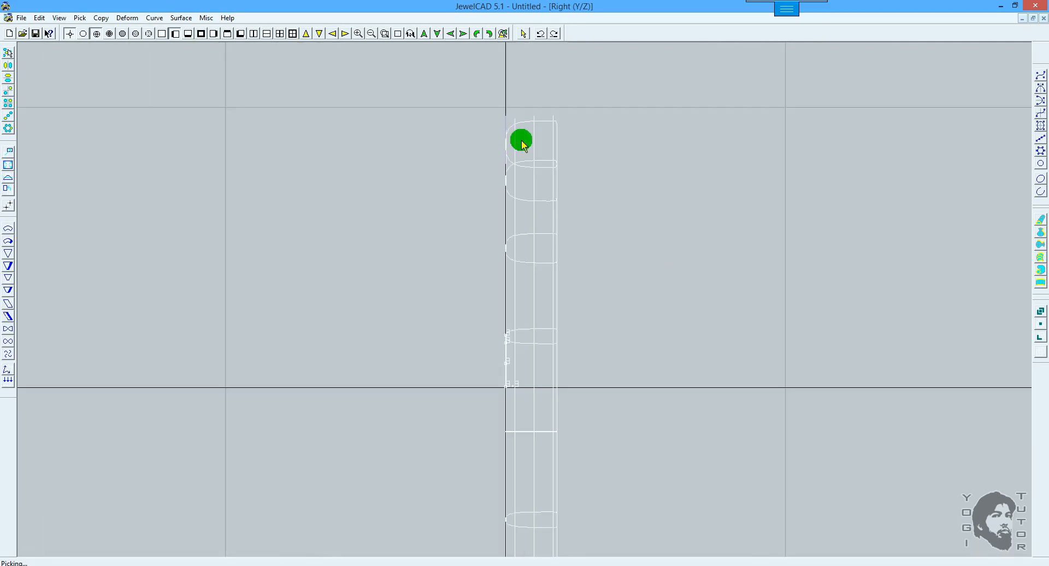
Try moving the band and section about -0.91 along Y in the side view, and reverse the move.
{"action": "left_click_drag", "start_coordinate": [711, 194], "coordinate": [665, 202]}
{"action": "key", "text": "Left"}
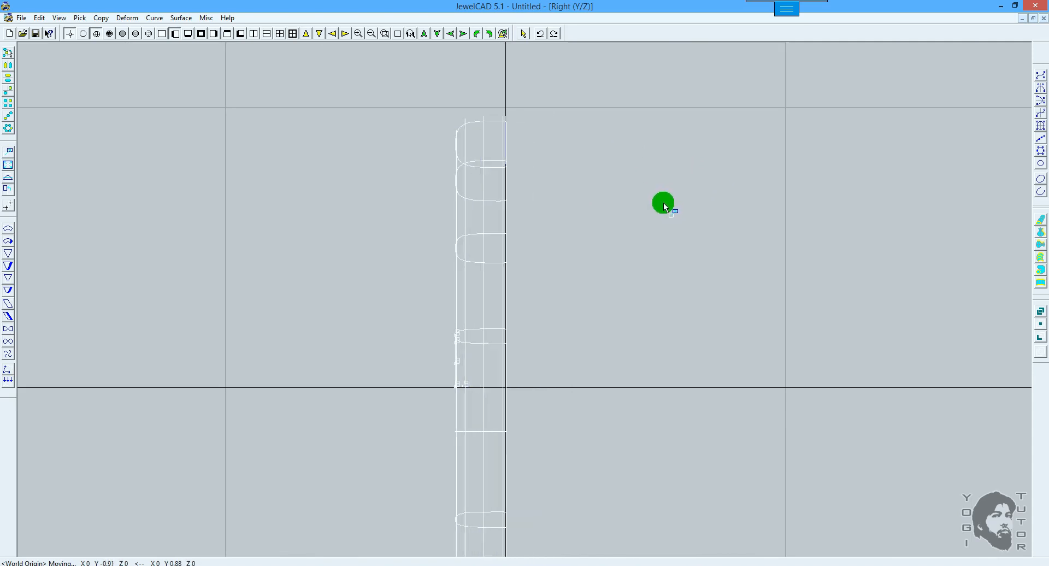
{"action": "key", "text": "Right"}
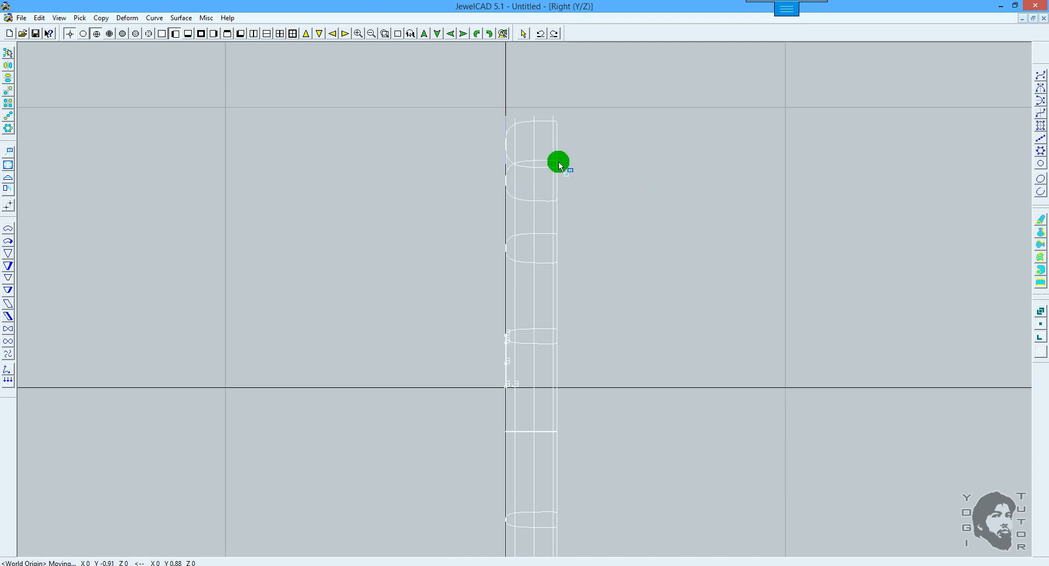
Compare the Rail Surface section extent options with the band's side view, cancel the settings and return to the front view.
{"action": "left_click", "coordinate": [1039, 282]}
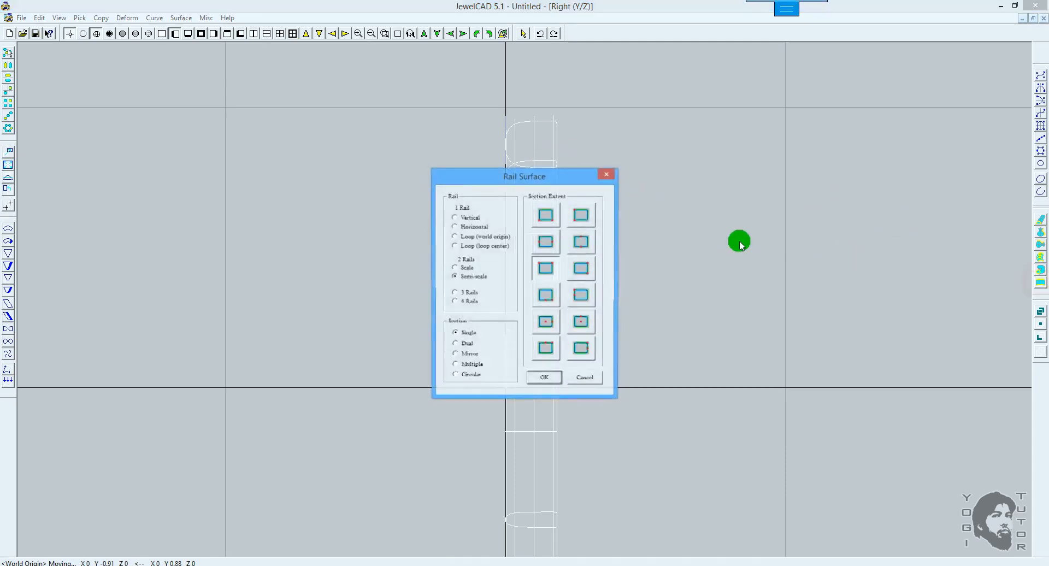
{"action": "left_click_drag", "start_coordinate": [522, 175], "coordinate": [766, 164]}
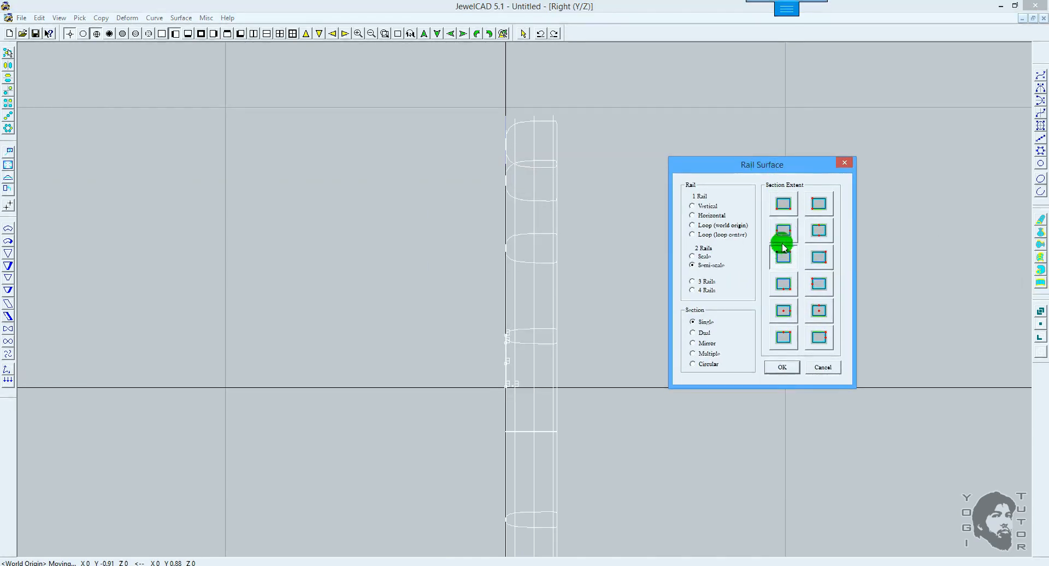
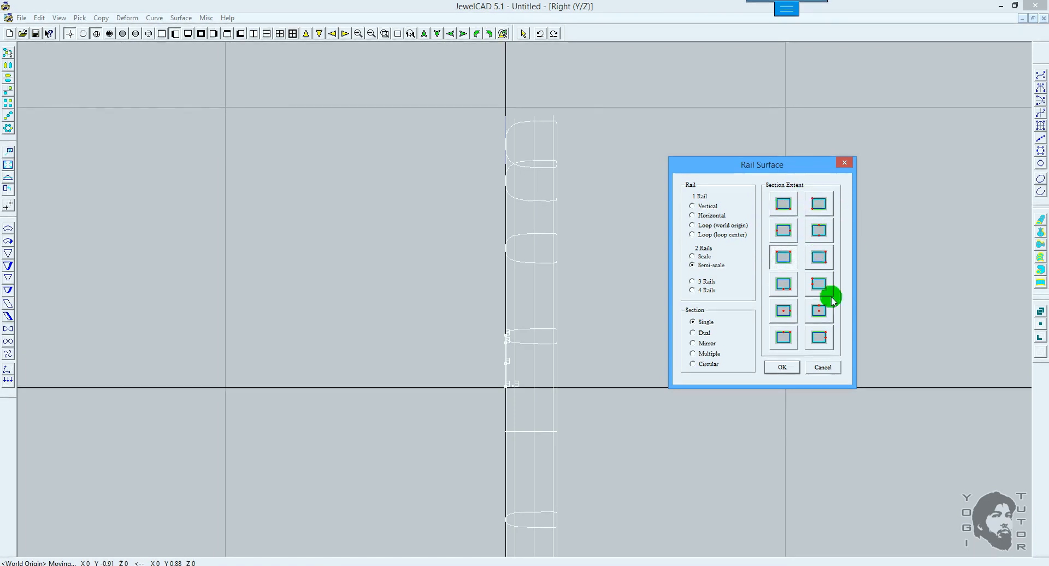
{"action": "left_click", "coordinate": [827, 366]}
{"action": "scroll", "coordinate": [677, 226], "scroll_direction": "down", "scroll_amount": 1}
{"action": "scroll", "coordinate": [678, 226], "scroll_direction": "down", "scroll_amount": 1}
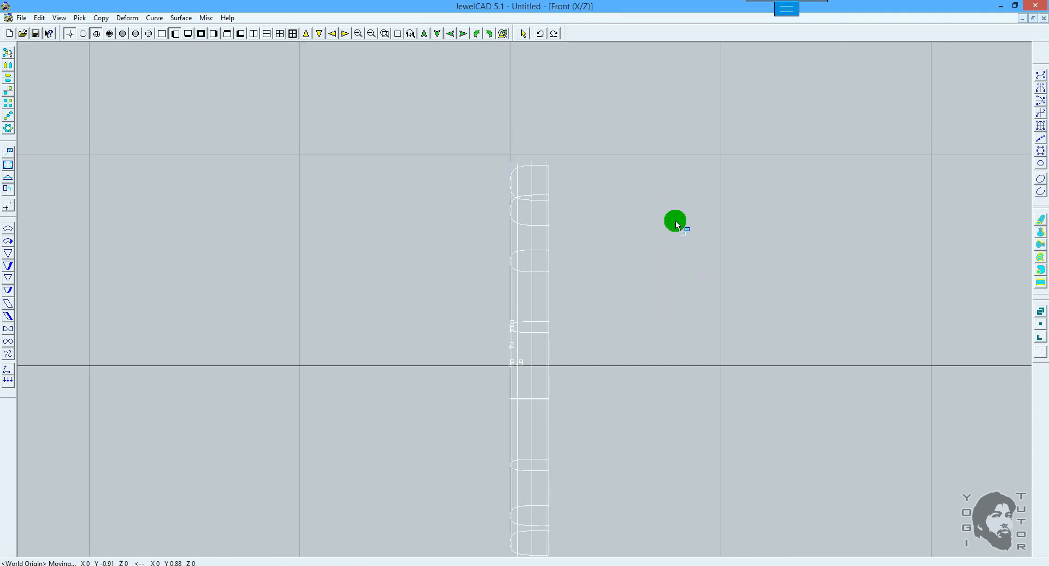
{"action": "key", "text": "F5"}
{"action": "scroll", "coordinate": [670, 228], "scroll_direction": "up", "scroll_amount": 2}
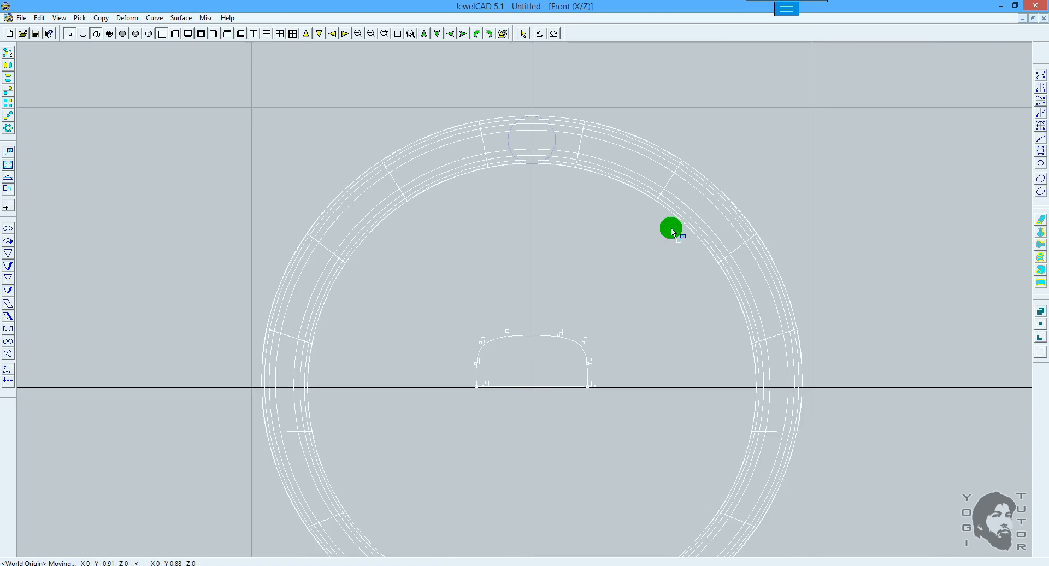
Undo the last rail surface and deselect the D-shaped section curve.
{"action": "key", "text": "ctrl+z"}
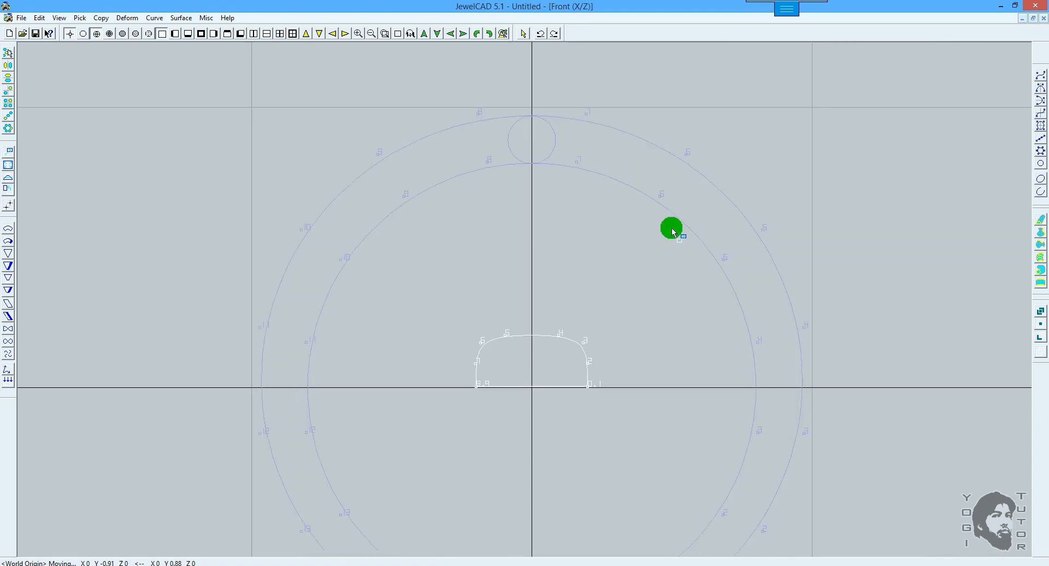
{"action": "middle_click_drag", "start_coordinate": [772, 226], "coordinate": [693, 228]}
{"action": "key", "text": "space"}
{"action": "left_click", "coordinate": [707, 222]}
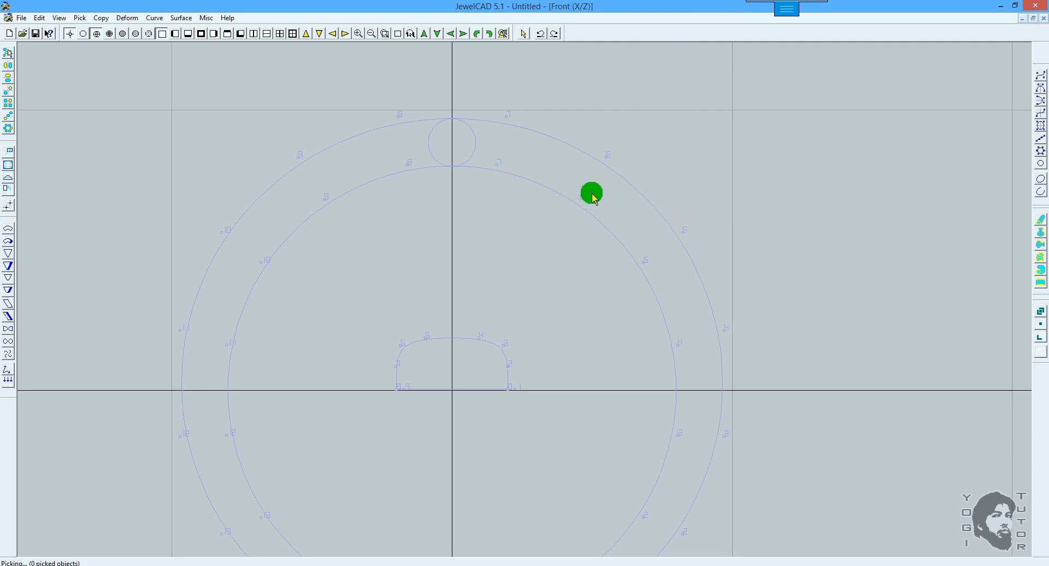
Create a two-rail Semi-scale surface with a single D-shaped section, using the inner circle as left rail and the outer circle as right rail.
{"action": "left_click", "coordinate": [1039, 281]}
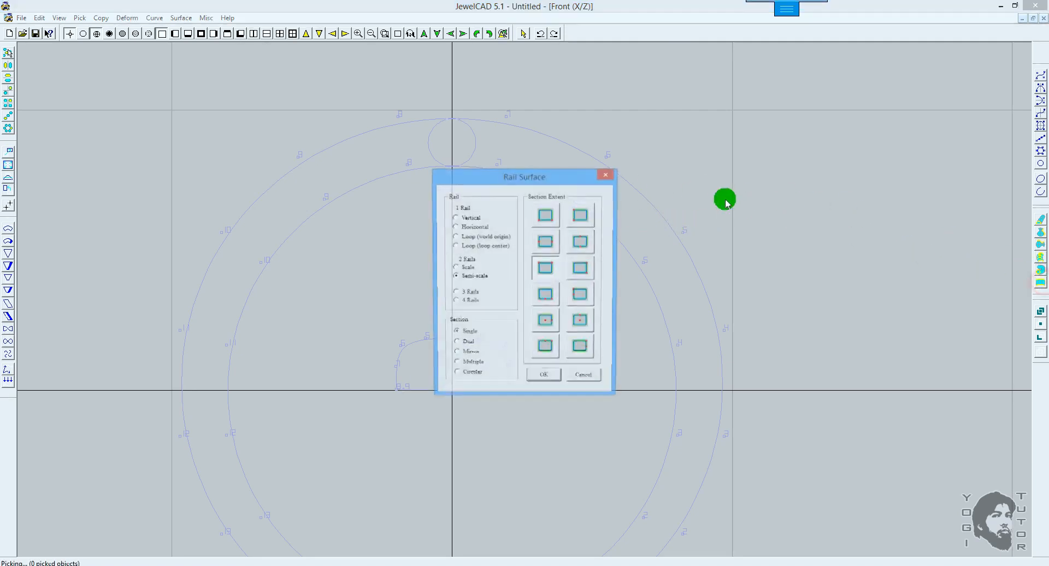
{"action": "left_click_drag", "start_coordinate": [543, 176], "coordinate": [804, 157]}
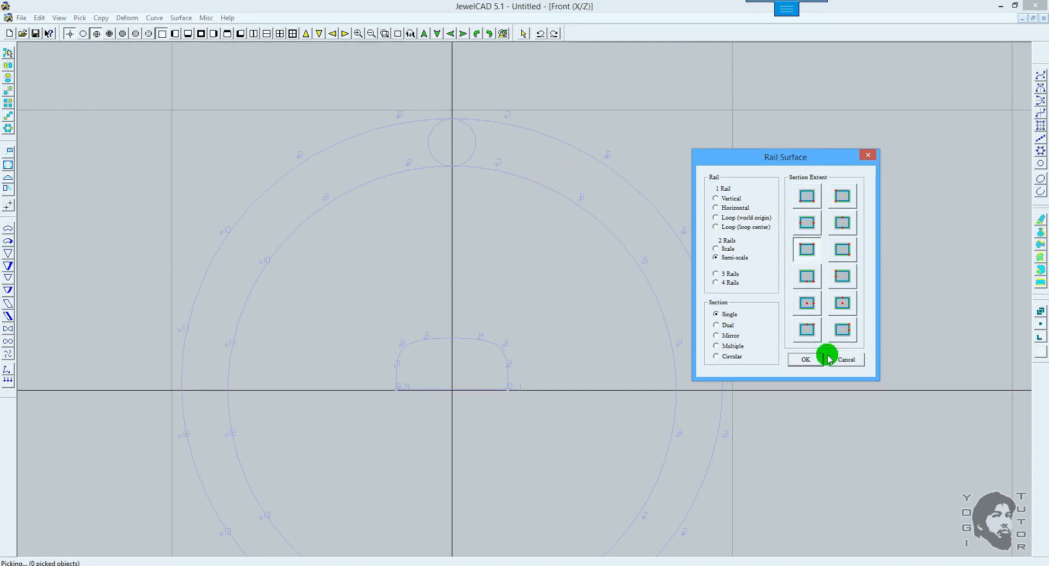
{"action": "left_click", "coordinate": [807, 358]}
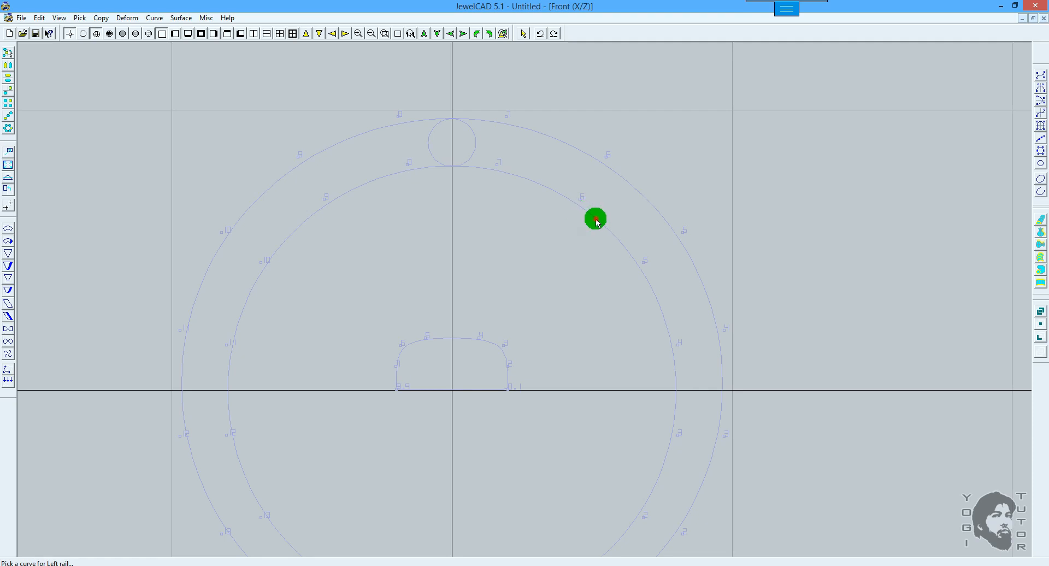
{"action": "left_click", "coordinate": [596, 220]}
{"action": "left_click", "coordinate": [605, 162]}
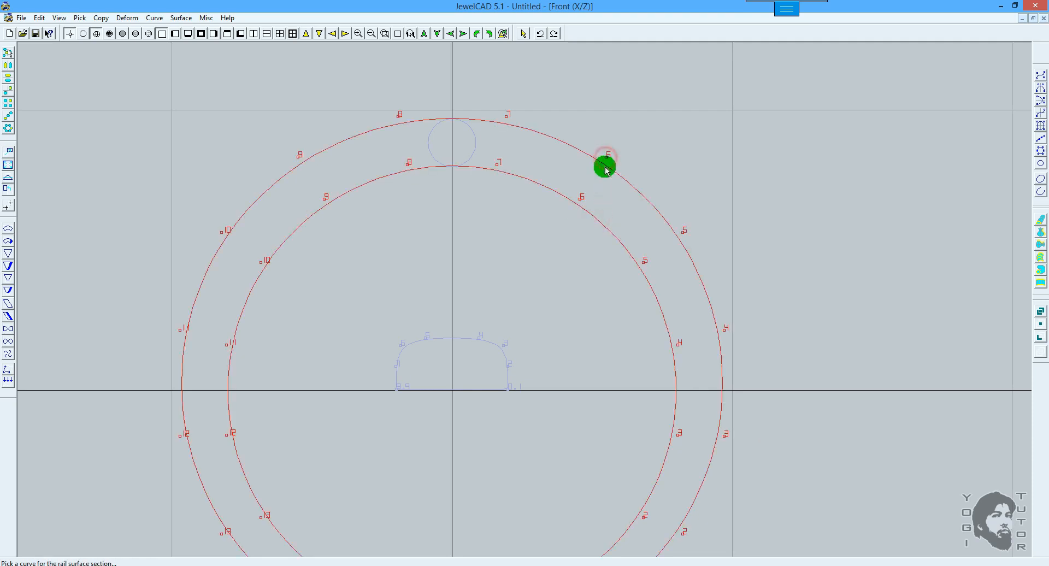
{"action": "left_click", "coordinate": [508, 340]}
{"action": "scroll", "coordinate": [634, 270], "scroll_direction": "down", "scroll_amount": 2}
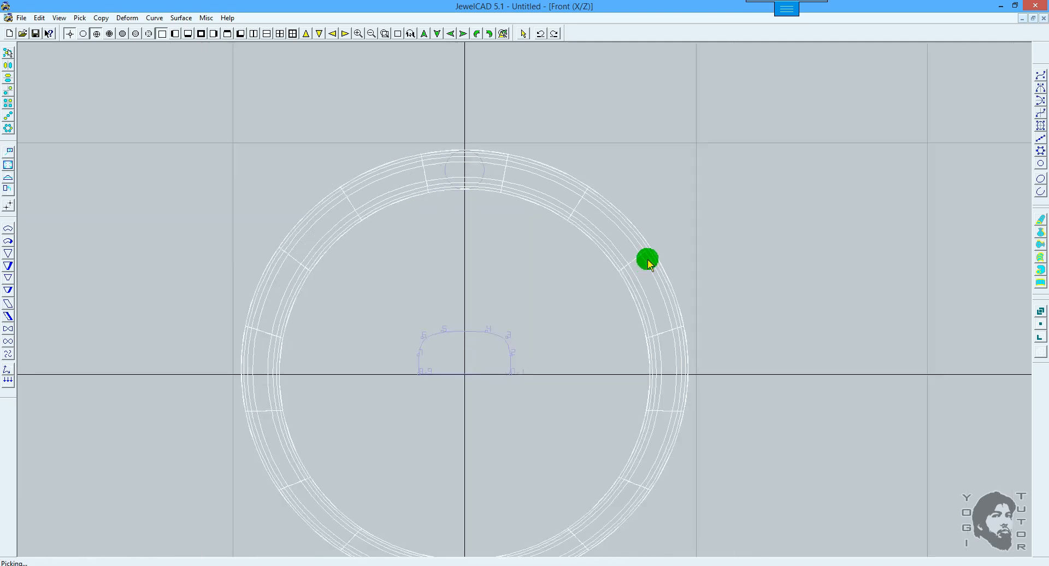
Undo the rail surface just created from the inner and outer circles.
{"action": "key", "text": "F3"}
{"action": "key", "text": "ctrl+z"}
{"action": "key", "text": "F2"}
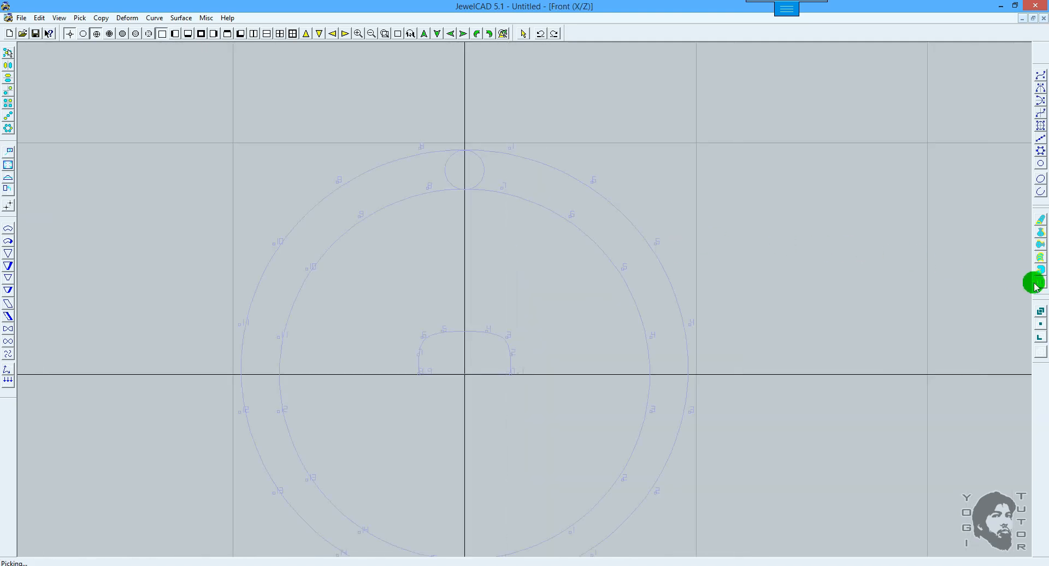
Rebuild the two-rail surface with the mid-side section extent, taking the inner circle as left rail, the outer as right, and the D-shaped section.
{"action": "left_click", "coordinate": [1039, 283]}
{"action": "left_click", "coordinate": [552, 242]}
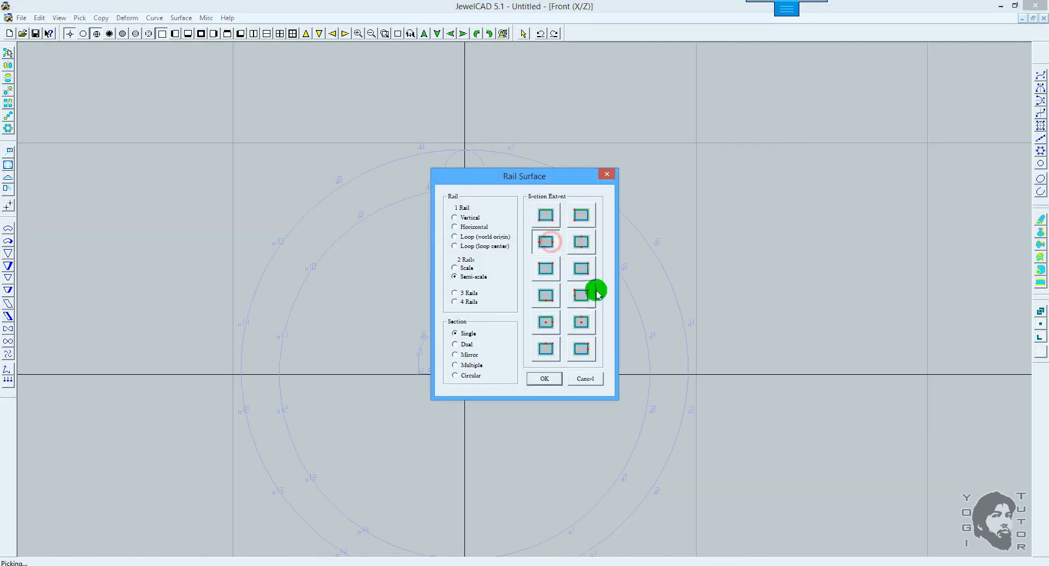
{"action": "left_click", "coordinate": [549, 378]}
{"action": "left_click", "coordinate": [570, 219]}
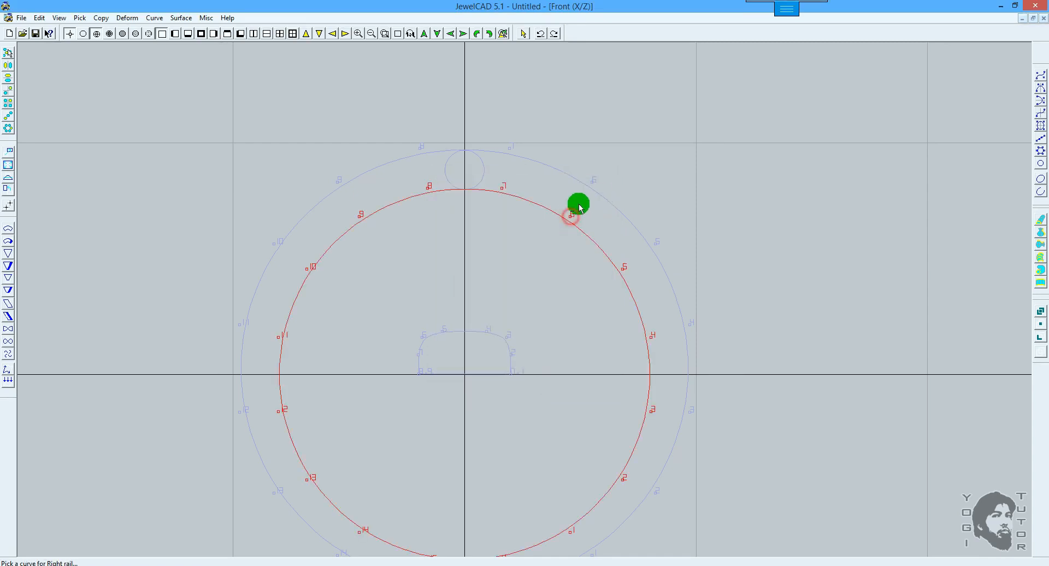
{"action": "left_click", "coordinate": [589, 182]}
{"action": "left_click", "coordinate": [502, 335]}
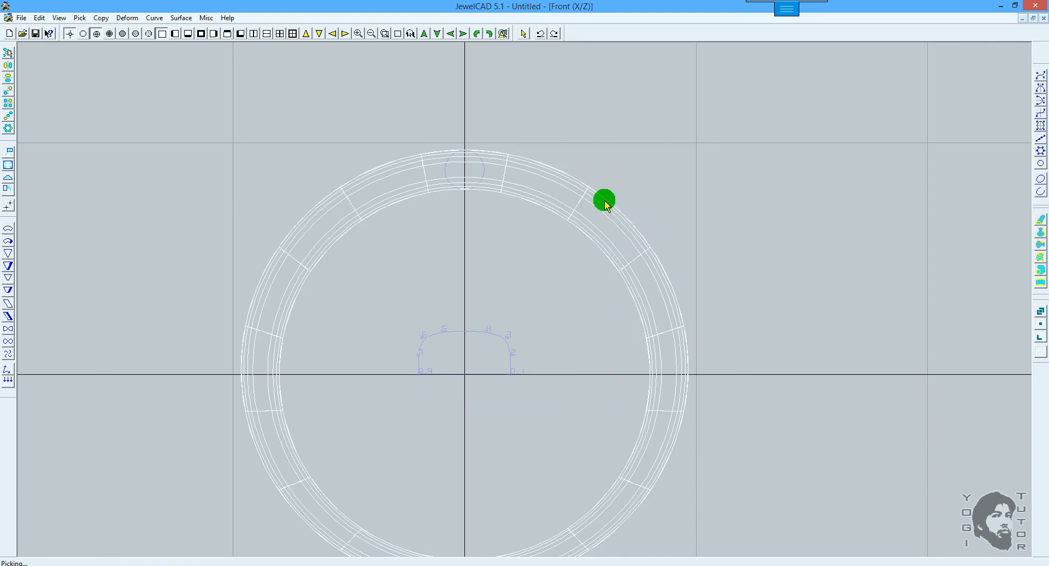
Examine the shaded ring band from the right side to check which way its rounded profile faces.
{"action": "key", "text": "F6"}
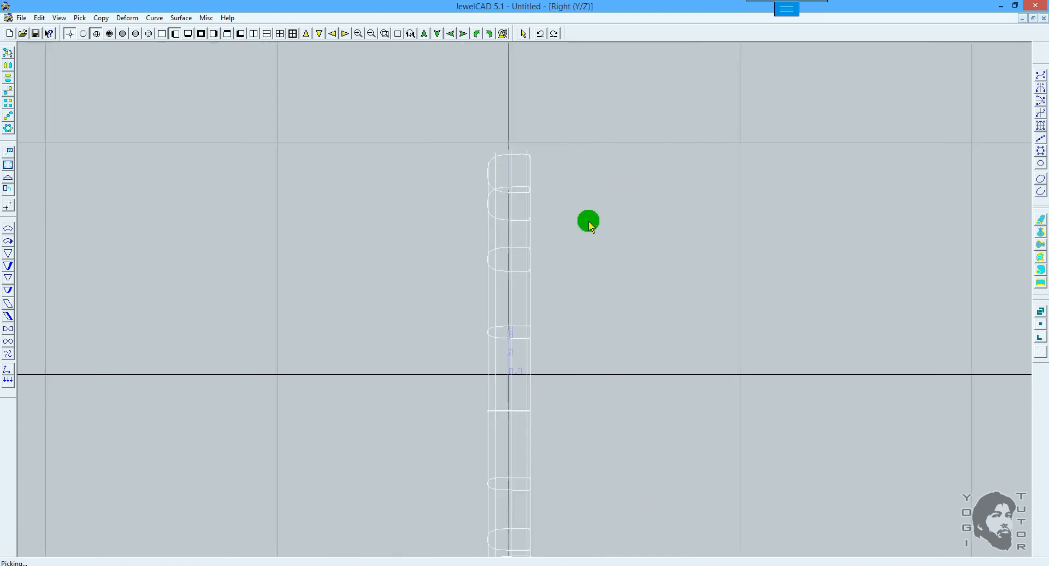
{"action": "scroll", "coordinate": [587, 216], "scroll_direction": "up", "scroll_amount": 4}
{"action": "middle_click_drag", "start_coordinate": [584, 182], "coordinate": [584, 222]}
{"action": "key", "text": "F12"}
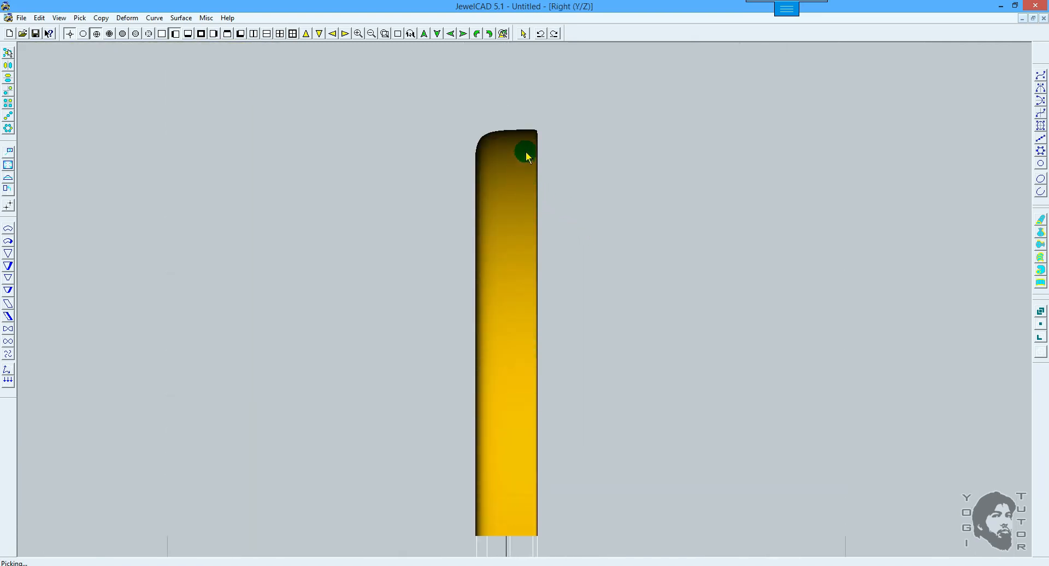
{"action": "key", "text": "F10"}
{"action": "key", "text": "F5"}
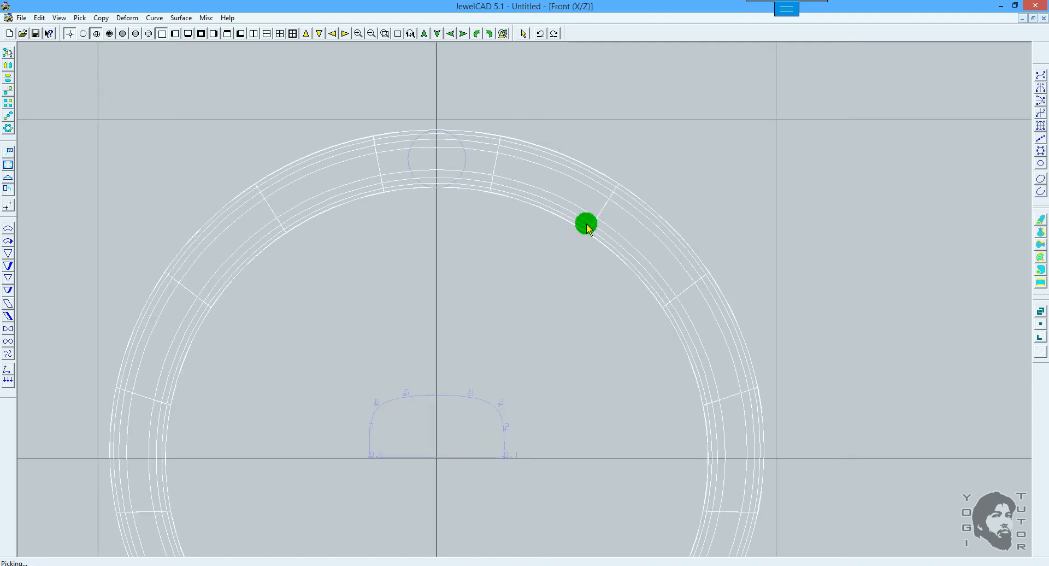
Undo the ring band surface made with the inner circle as left rail.
{"action": "key", "text": "ctrl+z"}
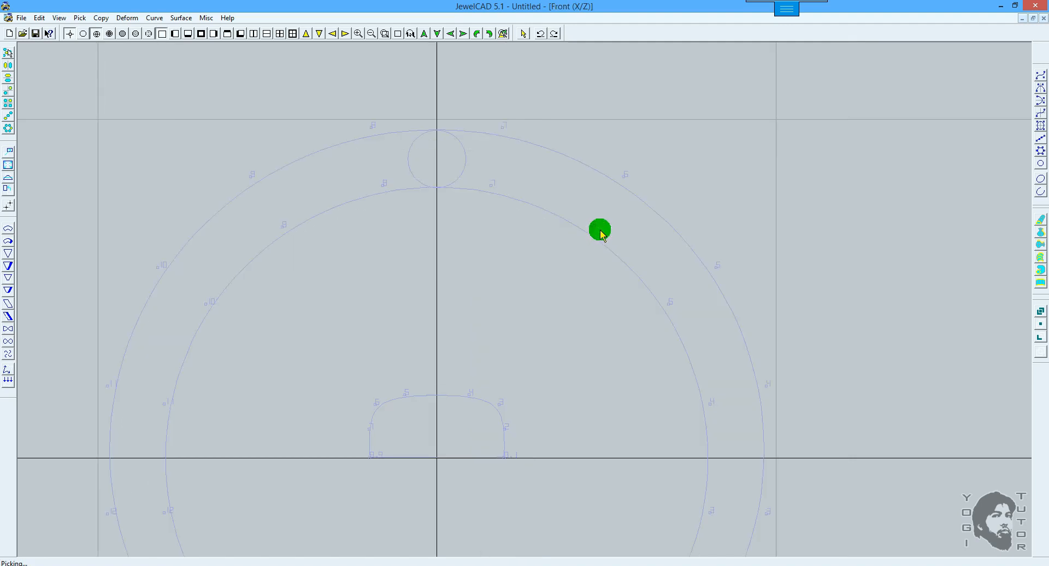
{"action": "scroll", "coordinate": [618, 204], "scroll_direction": "down", "scroll_amount": 2}
{"action": "middle_click_drag", "start_coordinate": [736, 234], "coordinate": [693, 186]}
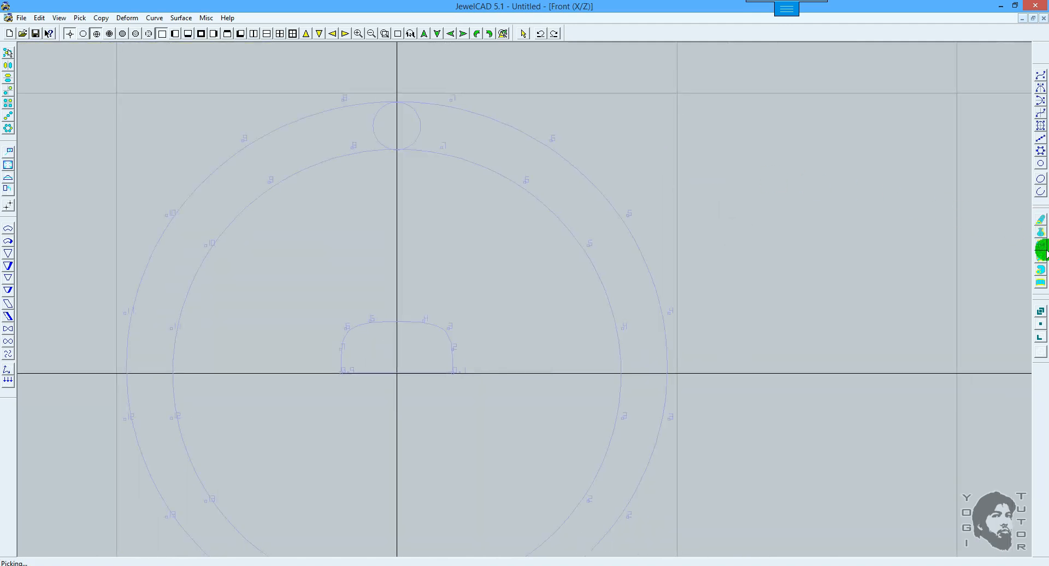
Create a two-rail Semi-scale surface from the D-shaped section with the rail order reversed: outer circle as left rail, inner circle as right.
{"action": "left_click", "coordinate": [1041, 282]}
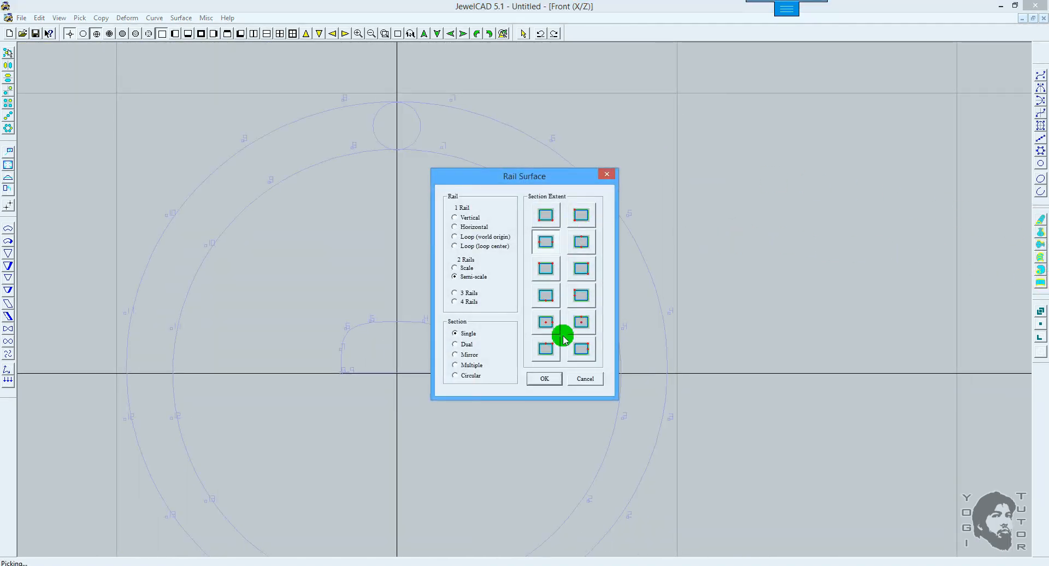
{"action": "left_click", "coordinate": [547, 378]}
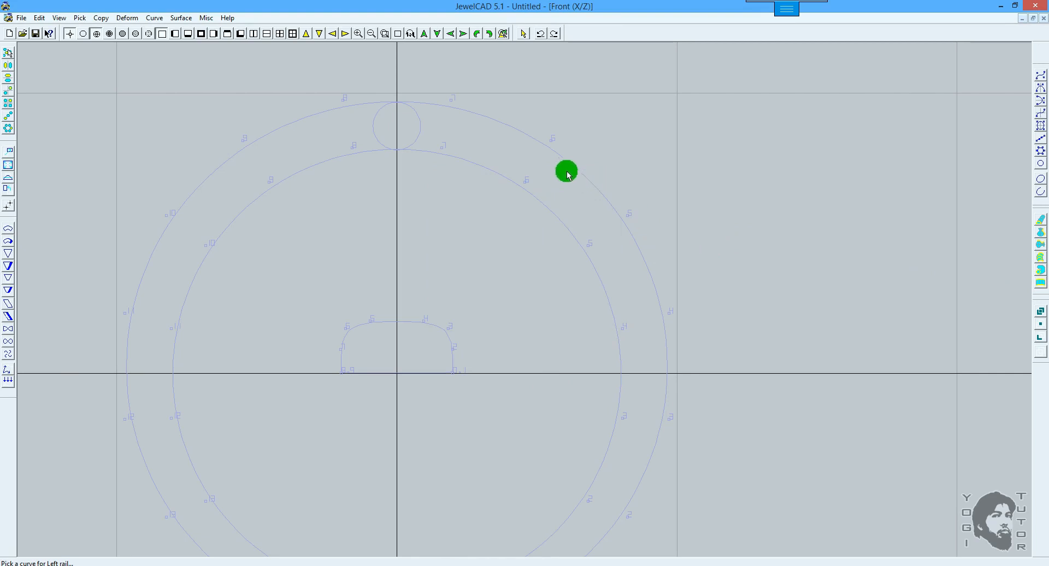
{"action": "left_click", "coordinate": [551, 144]}
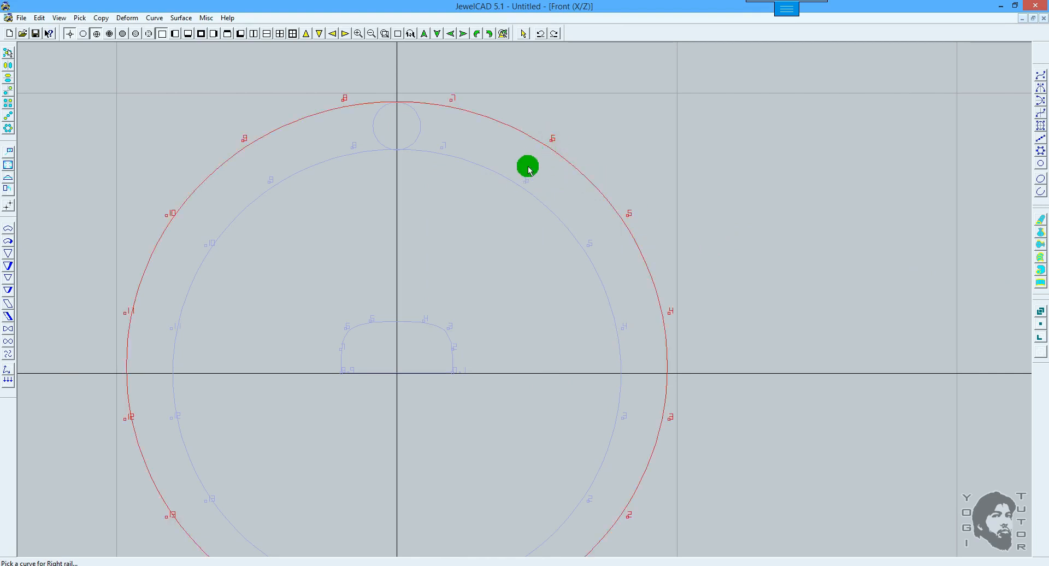
{"action": "left_click", "coordinate": [524, 184]}
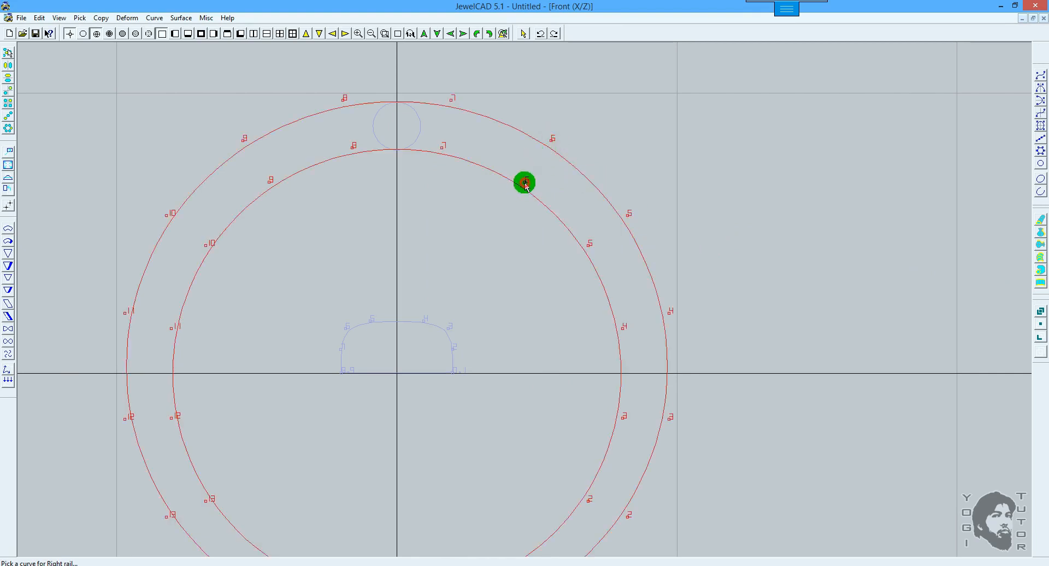
{"action": "left_click", "coordinate": [447, 325]}
{"action": "right_click", "coordinate": [585, 276]}
{"action": "scroll", "coordinate": [655, 241], "scroll_direction": "down", "scroll_amount": 1}
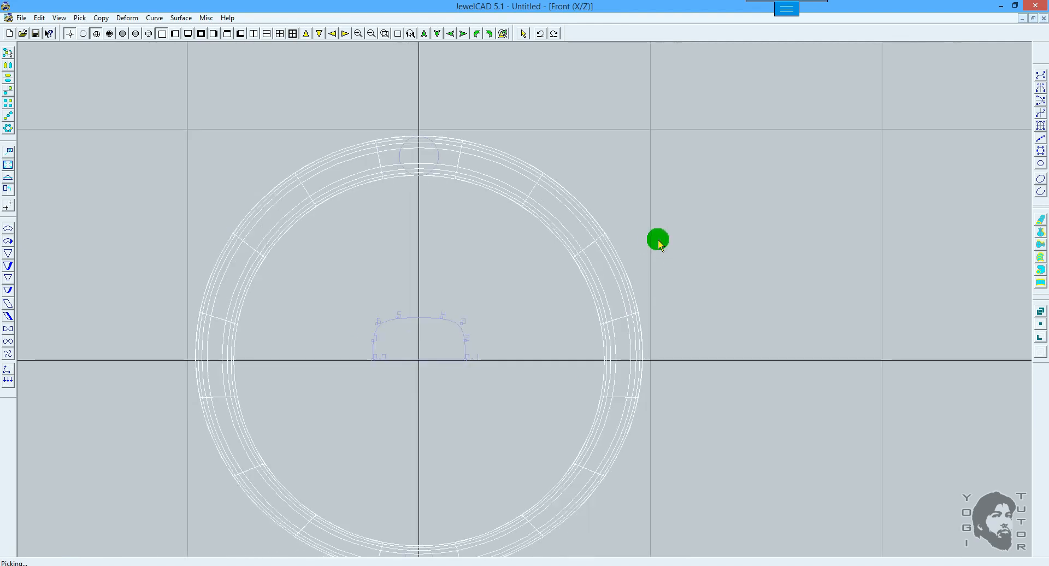
Compare in the shaded right view which side the band's rounded profile faces for each rail order.
{"action": "key", "text": "F6"}
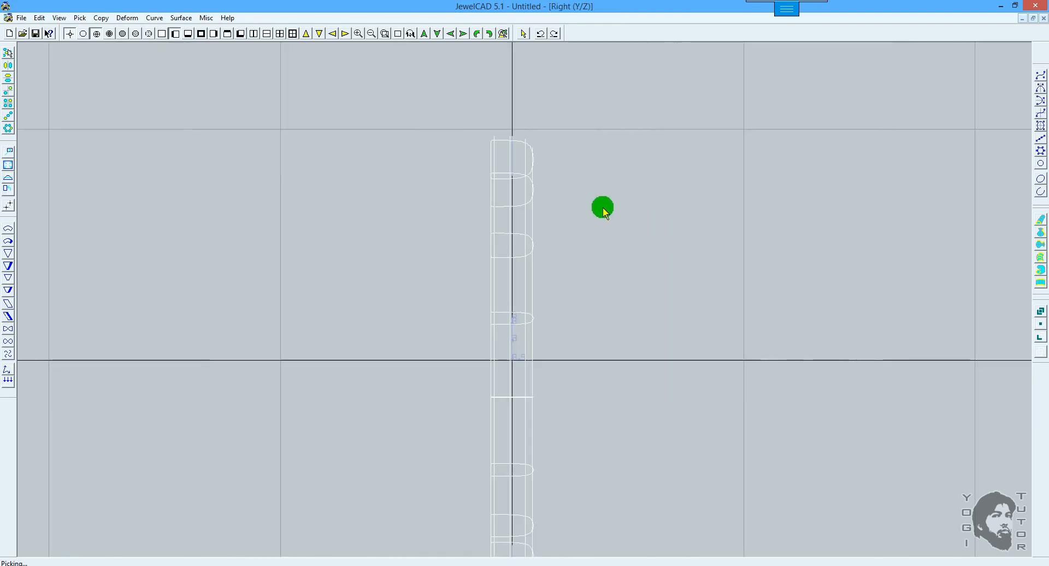
{"action": "key", "text": "F10"}
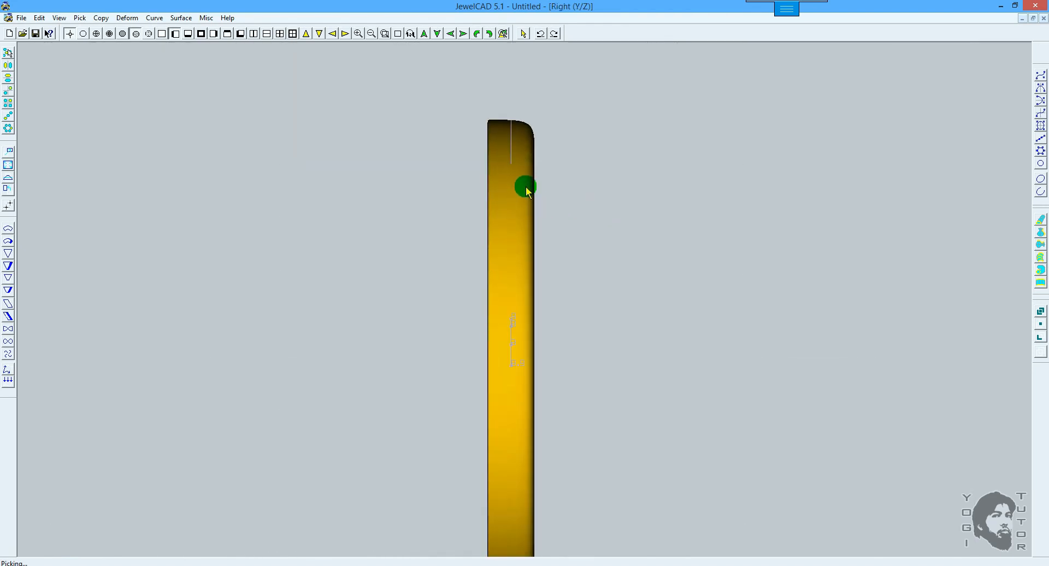
{"action": "key", "text": "Right"}
{"action": "key", "text": "Right"}
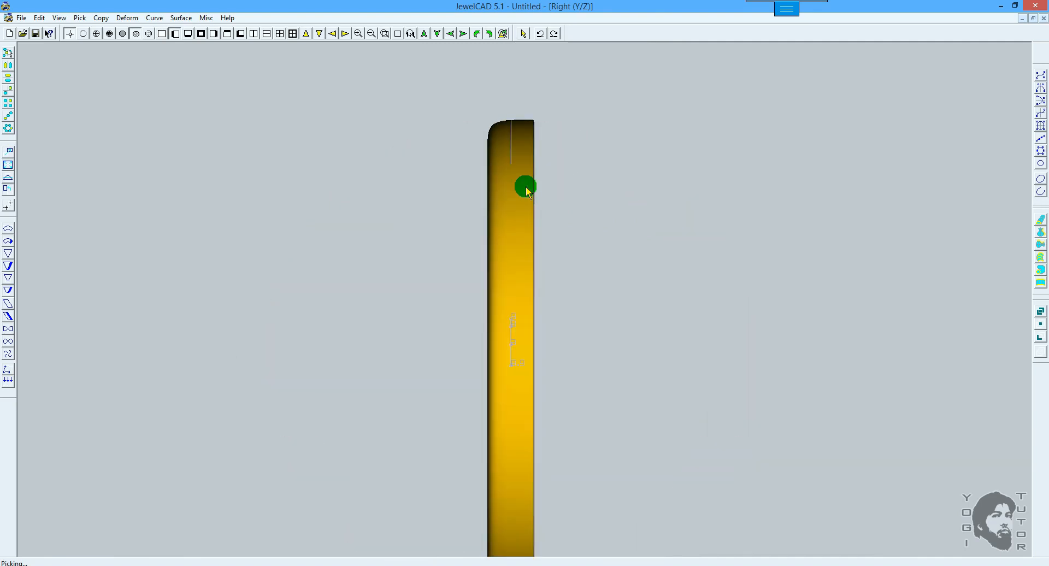
{"action": "key", "text": "Right"}
{"action": "key", "text": "Right"}
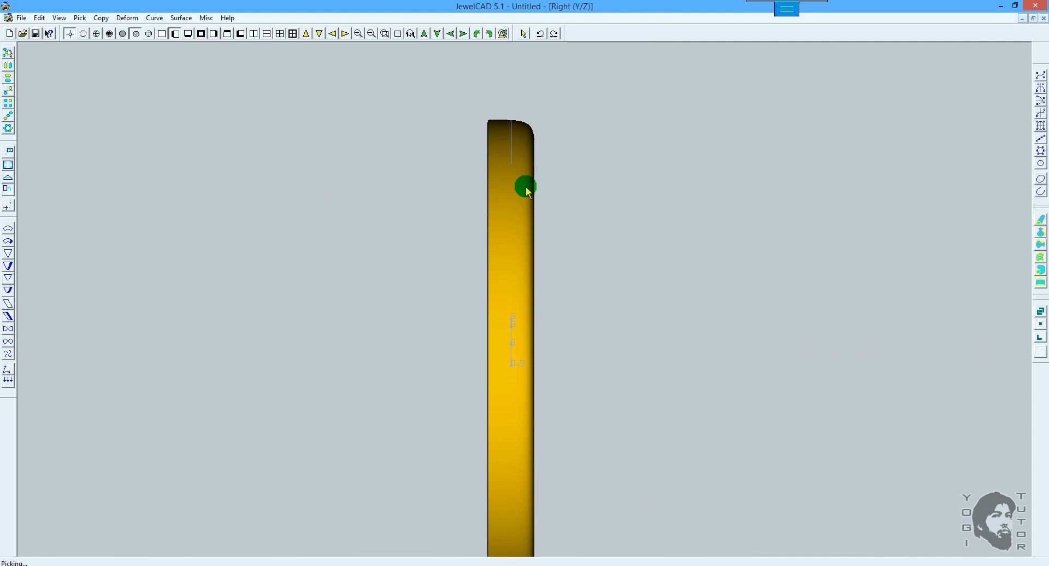
{"action": "key", "text": "Right"}
{"action": "key", "text": "Right"}
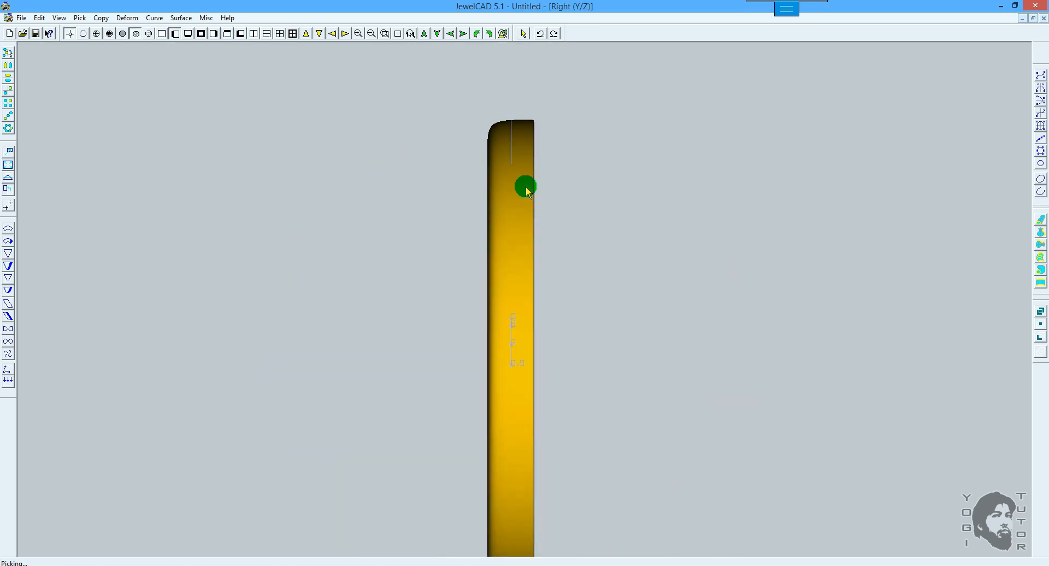
{"action": "key", "text": "F3"}
{"action": "key", "text": "F5"}
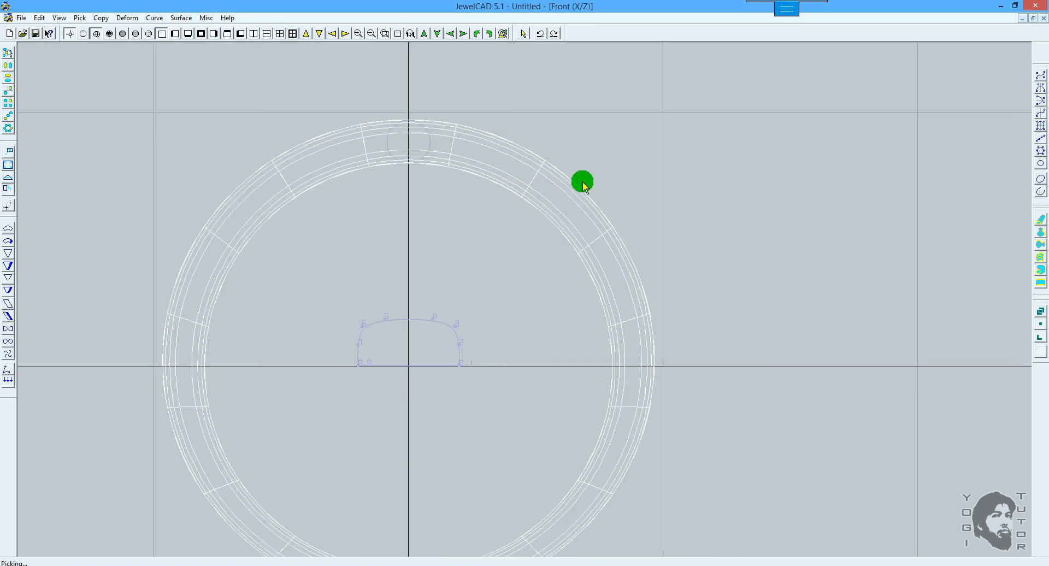
Undo the rail surface so only the construction curves are left.
{"action": "key", "text": "Right"}
{"action": "key", "text": "Right"}
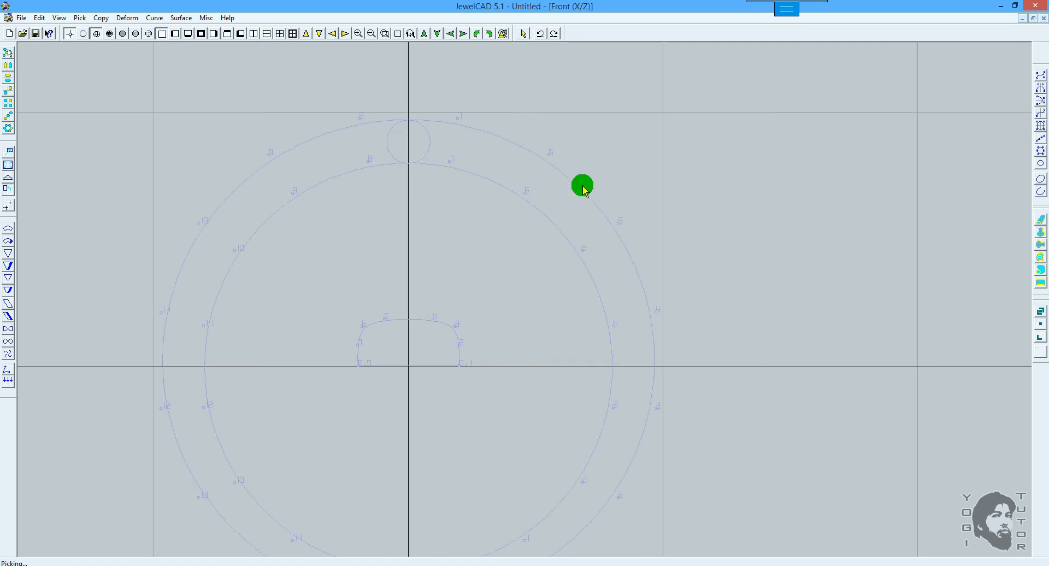
{"action": "left_click_drag", "start_coordinate": [534, 224], "coordinate": [654, 217], "text": "ctrl"}
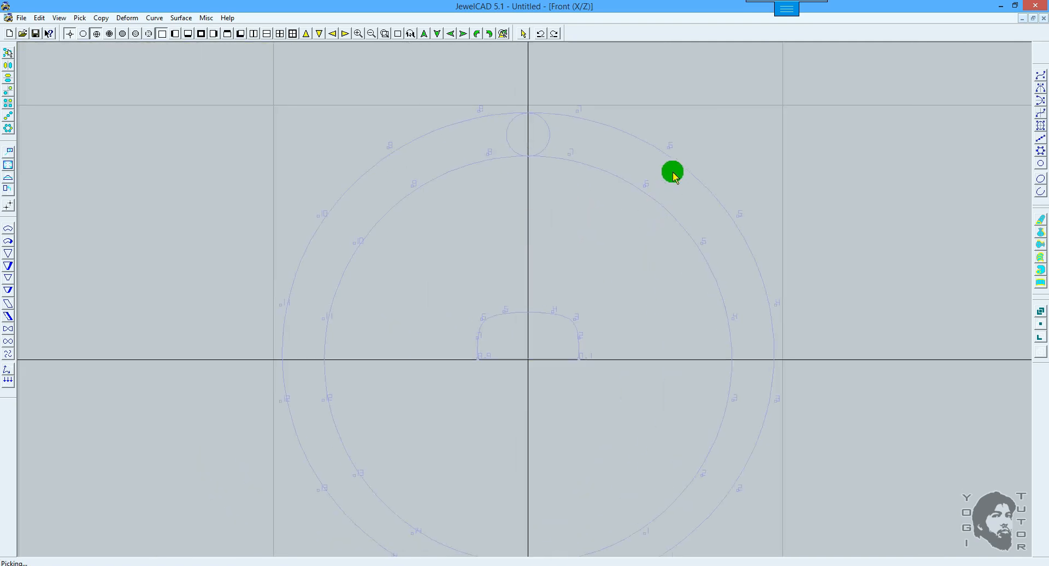
{"action": "scroll", "coordinate": [718, 138], "scroll_direction": "down", "scroll_amount": 3}
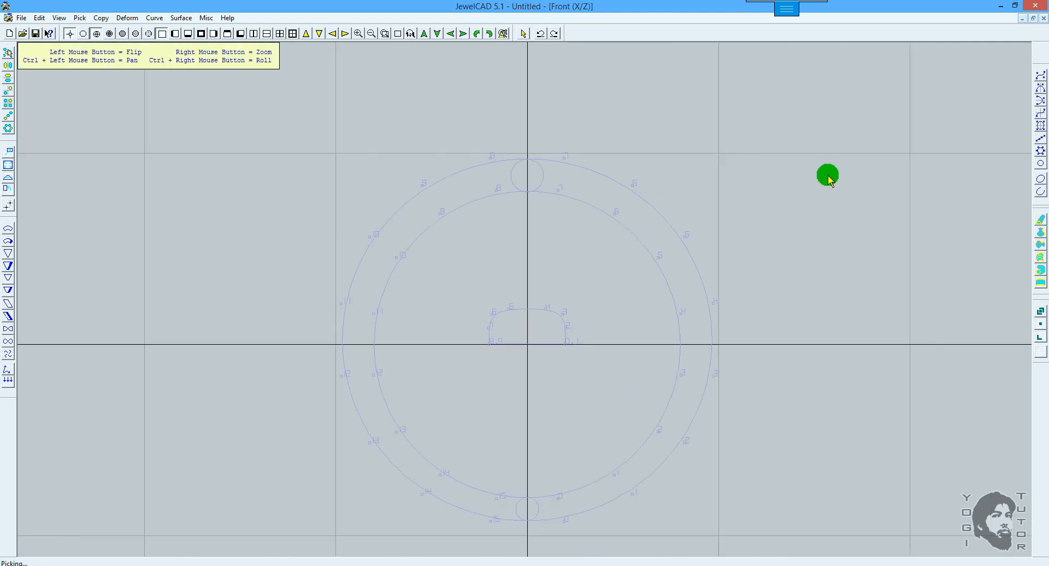
{"action": "left_click_drag", "start_coordinate": [828, 175], "coordinate": [743, 179], "text": "ctrl"}
Draw an open curve outside the ring's right side, rising to a doubled corner point and dropping straight down past the horizontal axis.
{"action": "left_click", "coordinate": [1041, 75]}
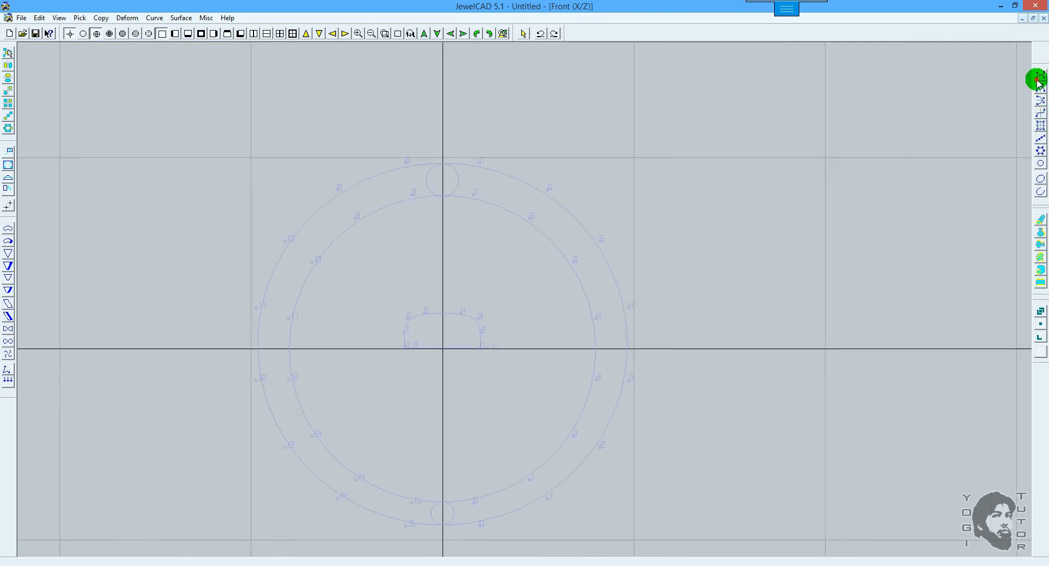
{"action": "scroll", "coordinate": [678, 226], "scroll_direction": "up", "scroll_amount": 2}
{"action": "left_click", "coordinate": [679, 224]}
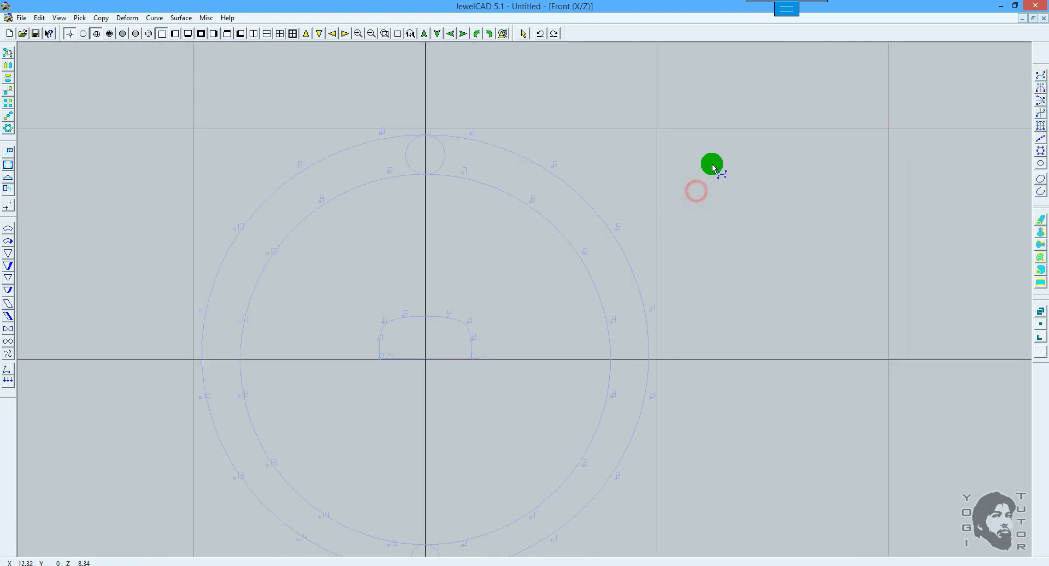
{"action": "left_click", "coordinate": [736, 149]}
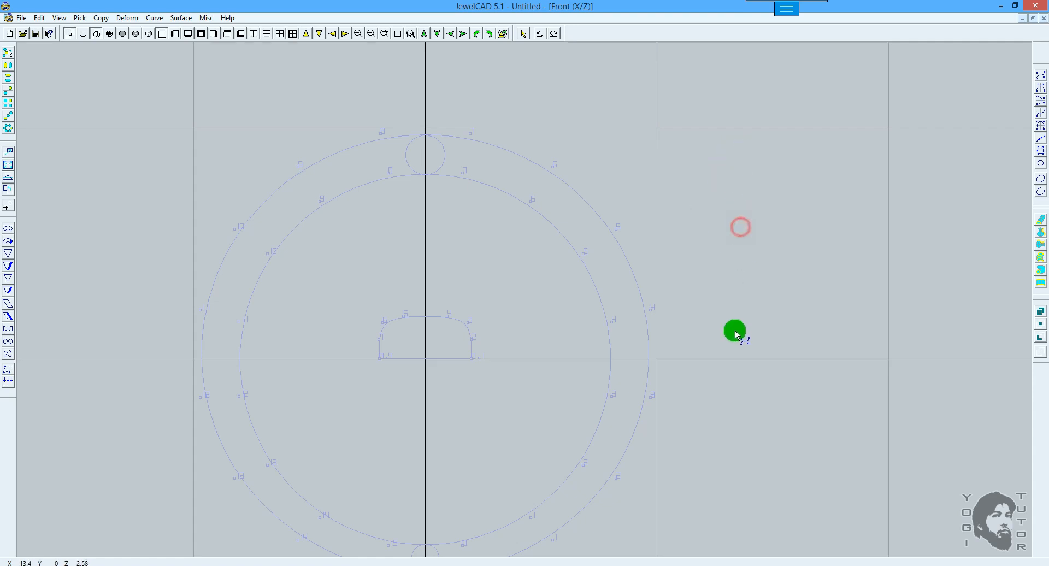
{"action": "right_click", "coordinate": [735, 382]}
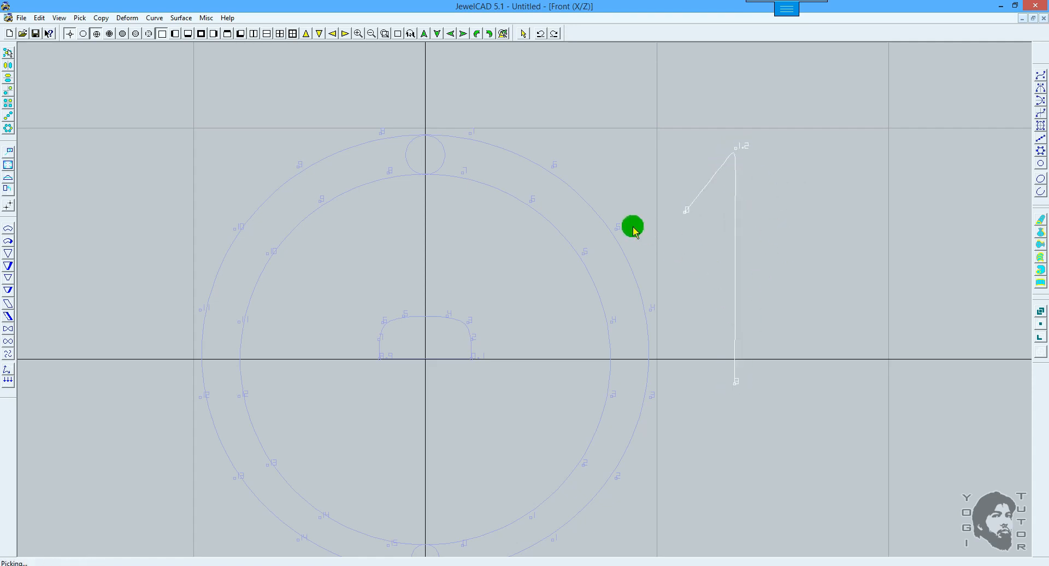
Swap to the hidden layer and draw an open curve shaped like a numeral 2, with a doubled corner point before its straight base.
{"action": "left_click", "coordinate": [40, 17]}
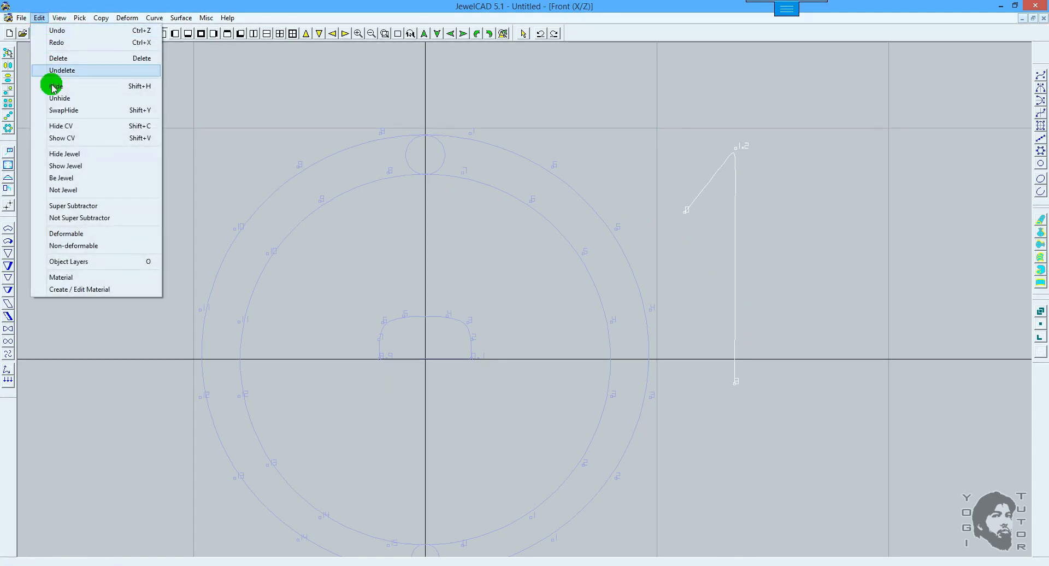
{"action": "left_click", "coordinate": [60, 111]}
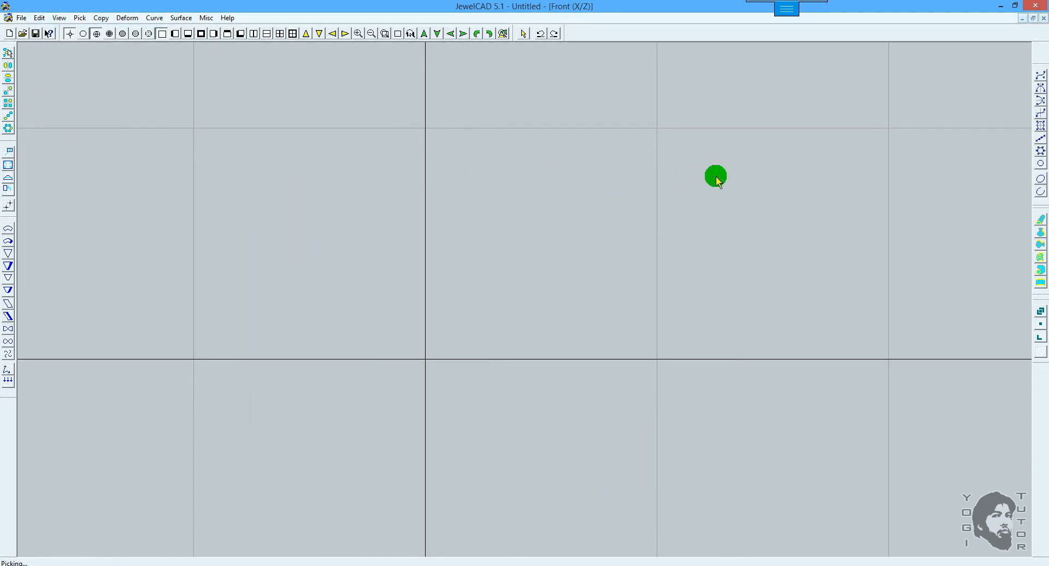
{"action": "left_click", "coordinate": [1041, 75]}
{"action": "left_click", "coordinate": [715, 221]}
{"action": "left_click", "coordinate": [754, 195]}
{"action": "left_click_drag", "start_coordinate": [740, 313], "coordinate": [802, 347]}
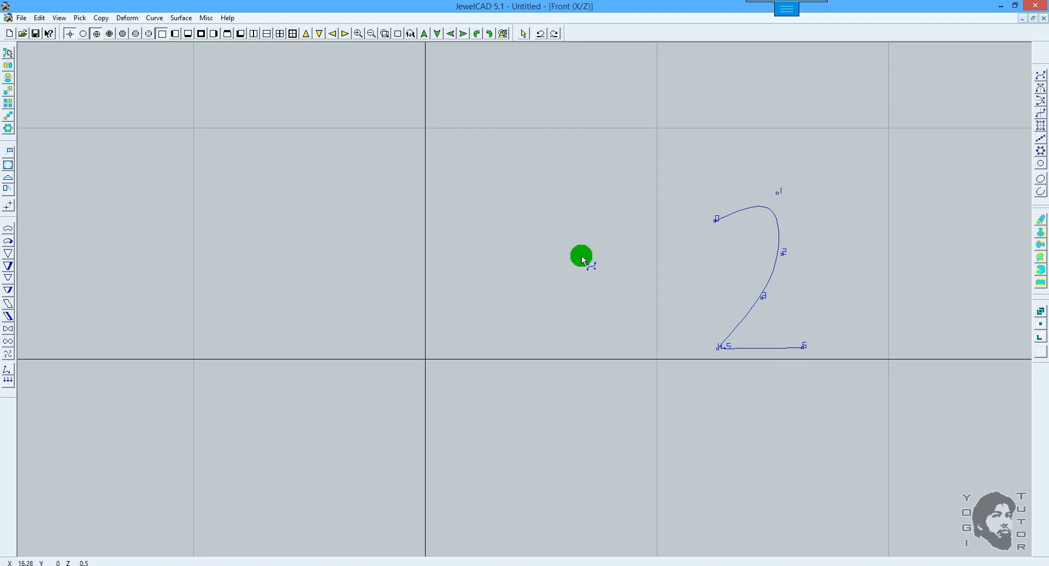
{"action": "right_click", "coordinate": [583, 259]}
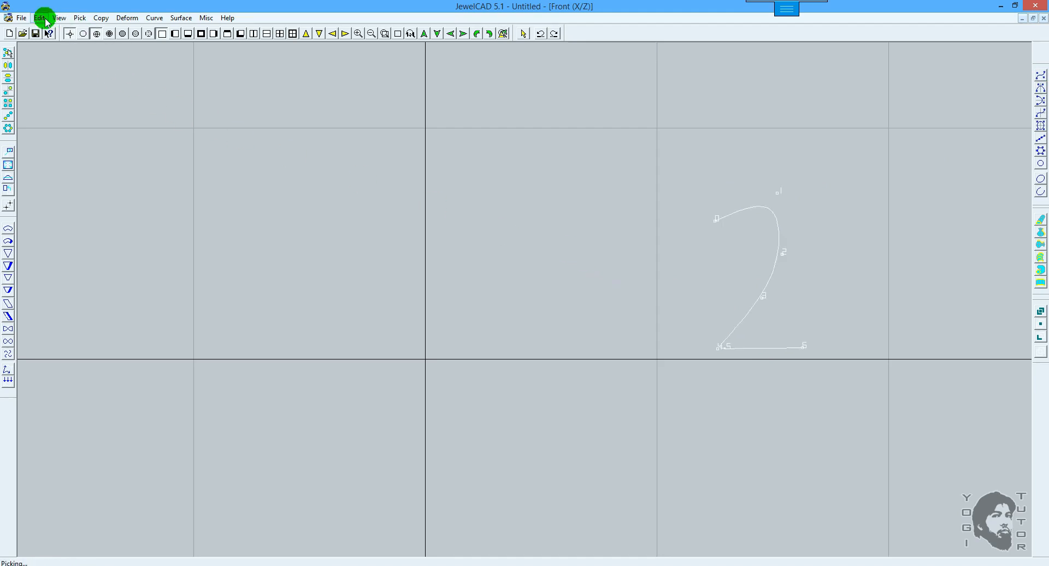
Swap back to the construction curves and copy both ring circles and the D-shaped section to the hidden layer.
{"action": "left_click", "coordinate": [41, 18]}
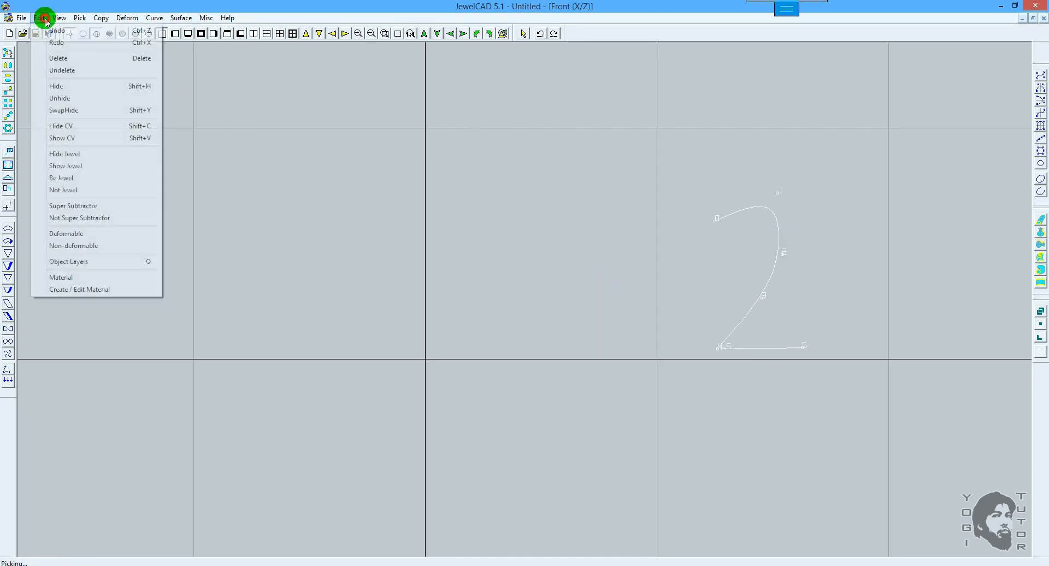
{"action": "left_click", "coordinate": [55, 109]}
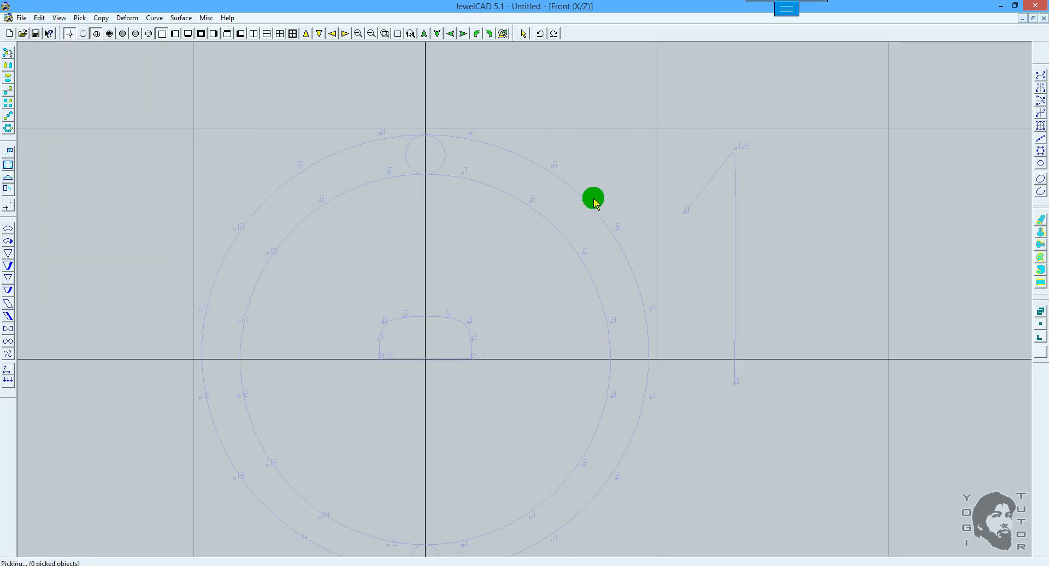
{"action": "left_click_drag", "start_coordinate": [609, 178], "coordinate": [404, 260]}
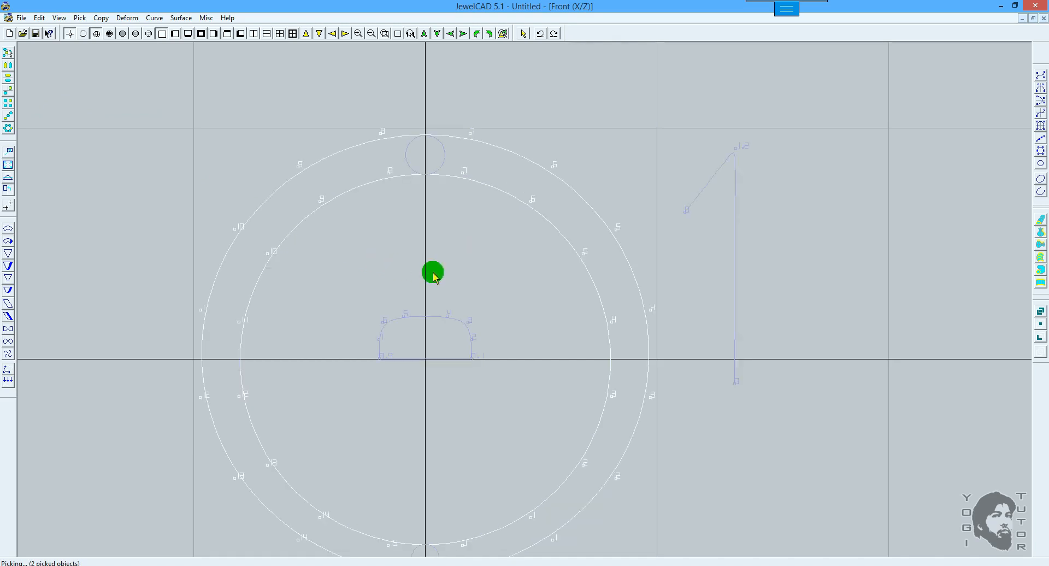
{"action": "left_click_drag", "start_coordinate": [494, 320], "coordinate": [393, 300]}
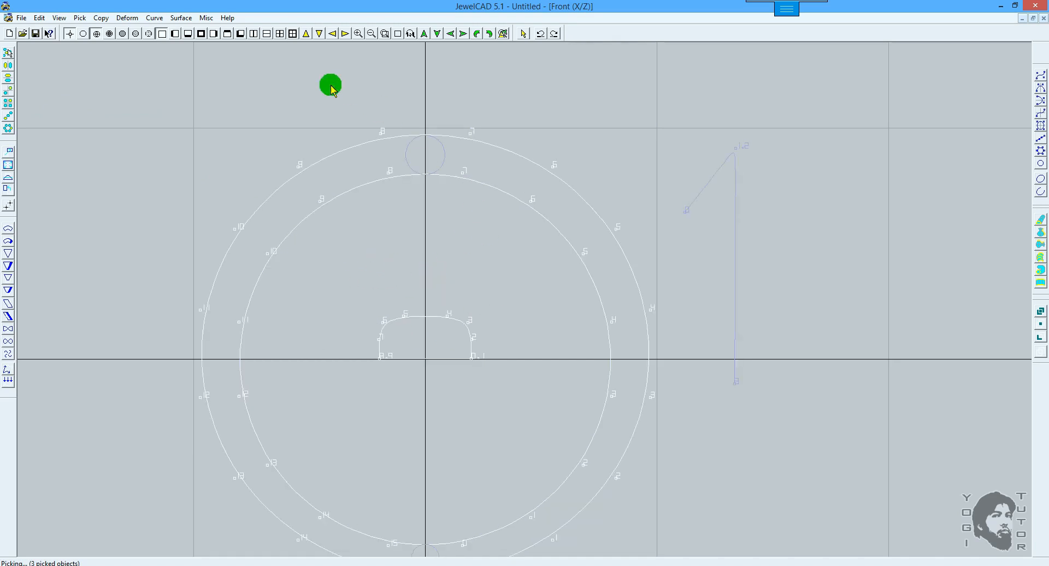
{"action": "left_click", "coordinate": [154, 17]}
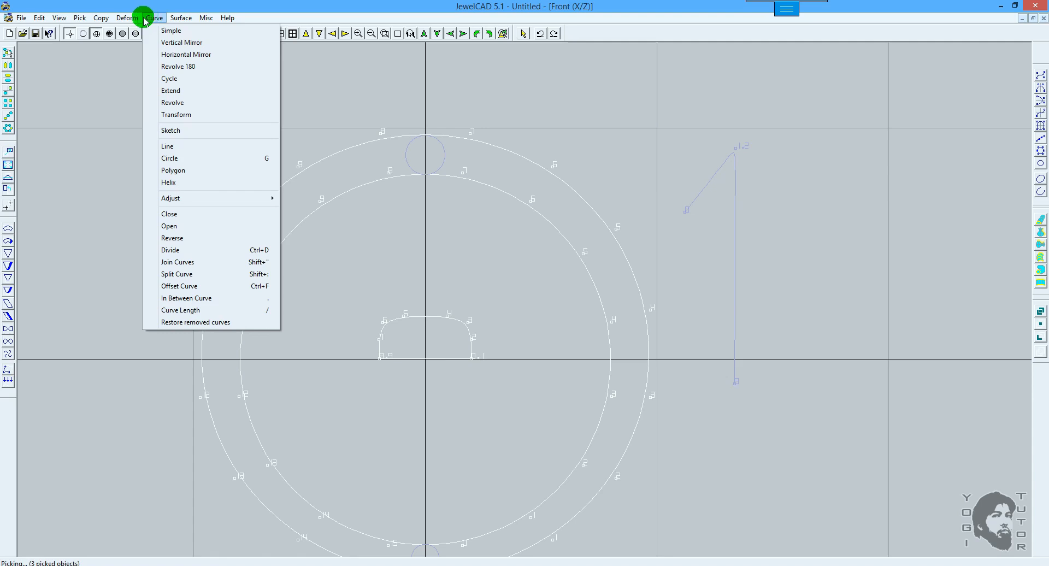
{"action": "mouse_move", "coordinate": [107, 18]}
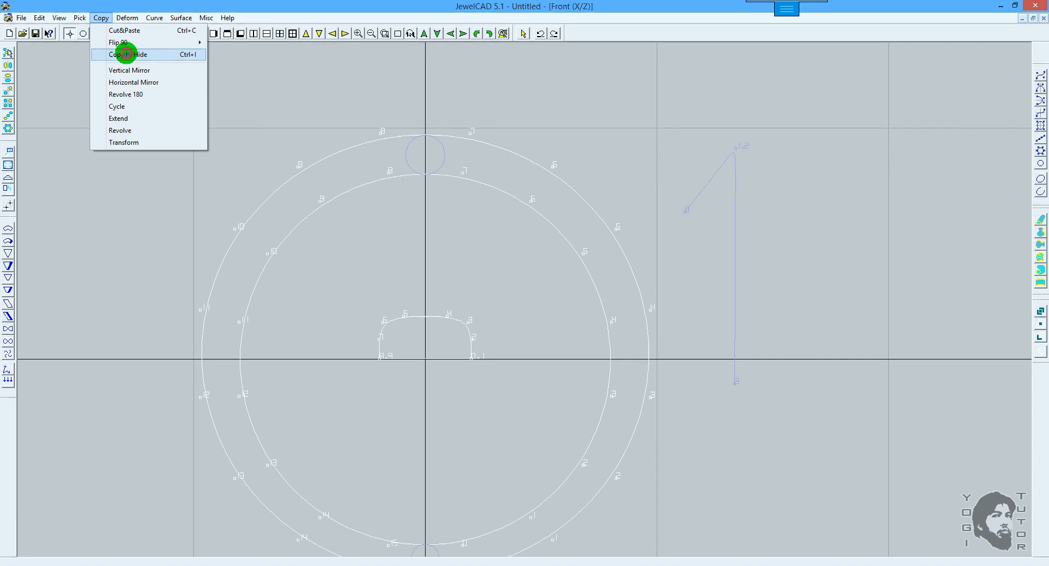
{"action": "left_click", "coordinate": [126, 55]}
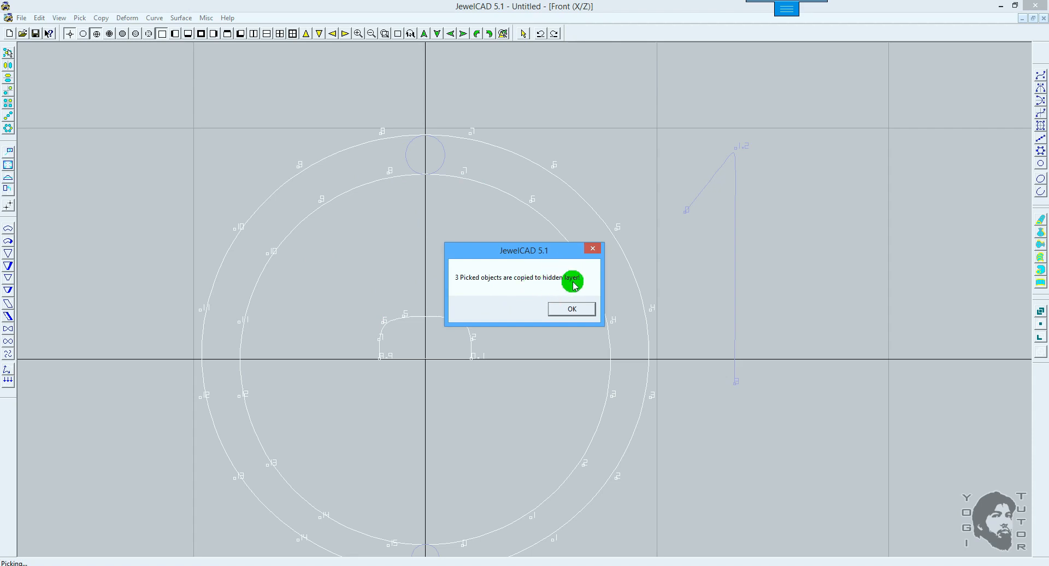
{"action": "left_click", "coordinate": [573, 309]}
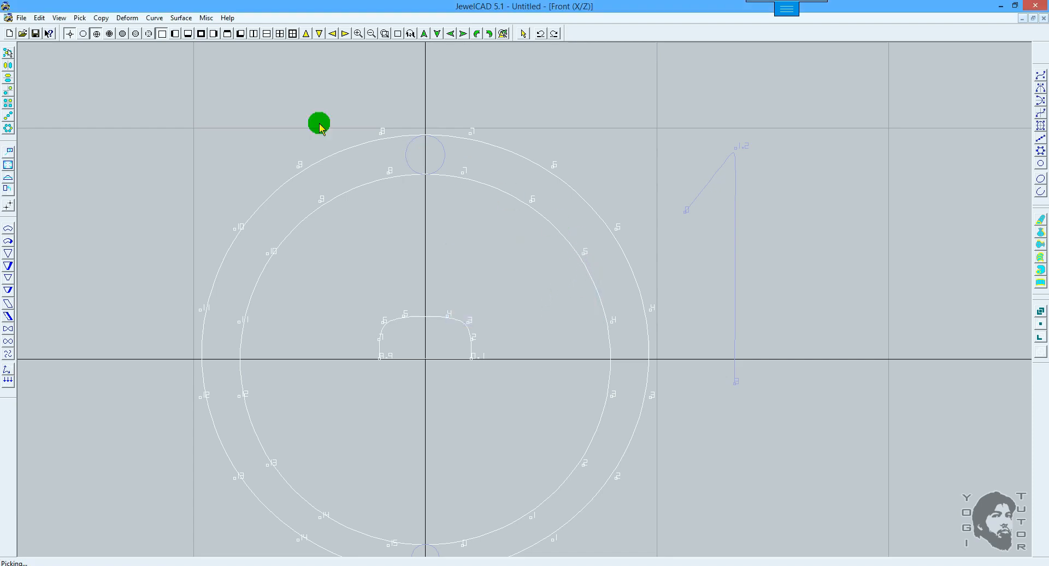
Clear the selection, swap to the layer marked with the numeral 2, and deselect its curves.
{"action": "left_click", "coordinate": [137, 109]}
{"action": "left_click", "coordinate": [39, 18]}
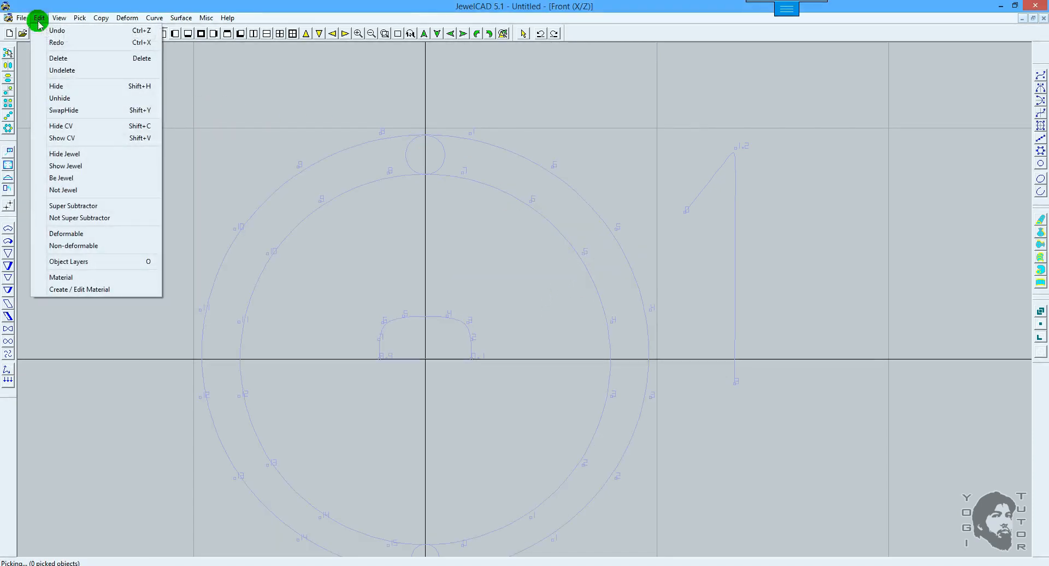
{"action": "left_click", "coordinate": [64, 110]}
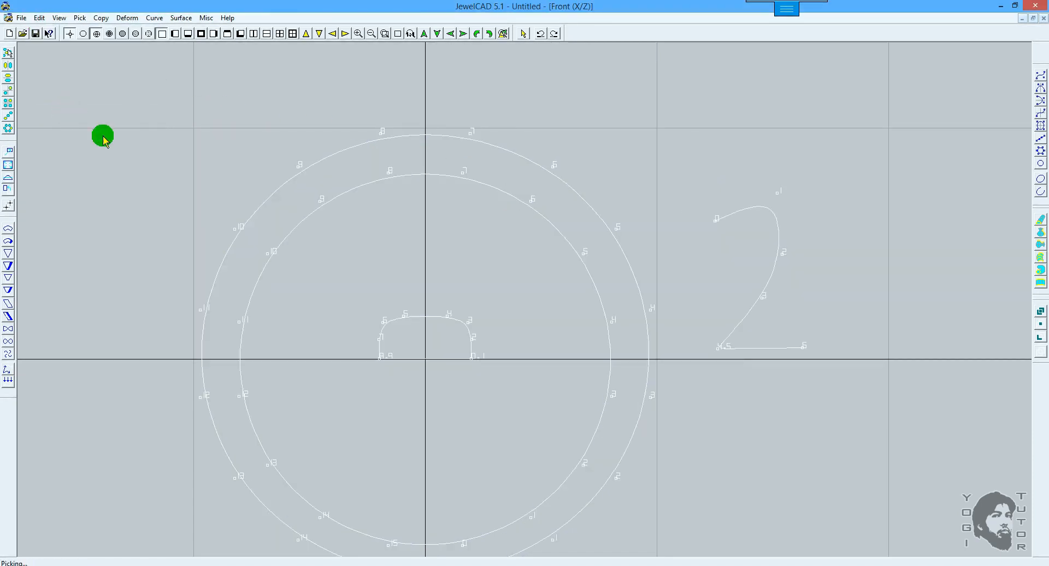
{"action": "left_click", "coordinate": [425, 254]}
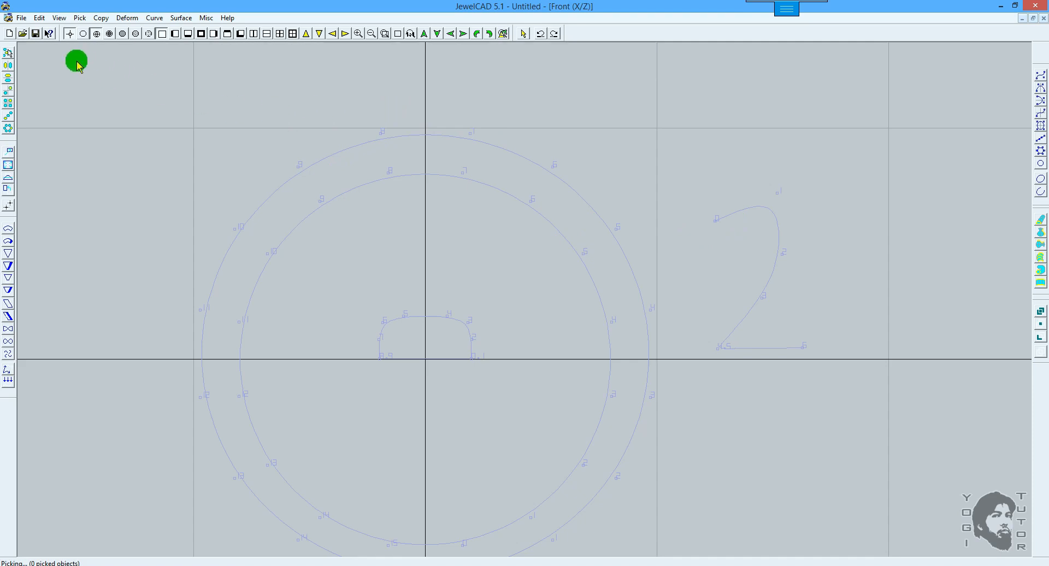
{"action": "left_click", "coordinate": [1040, 283]}
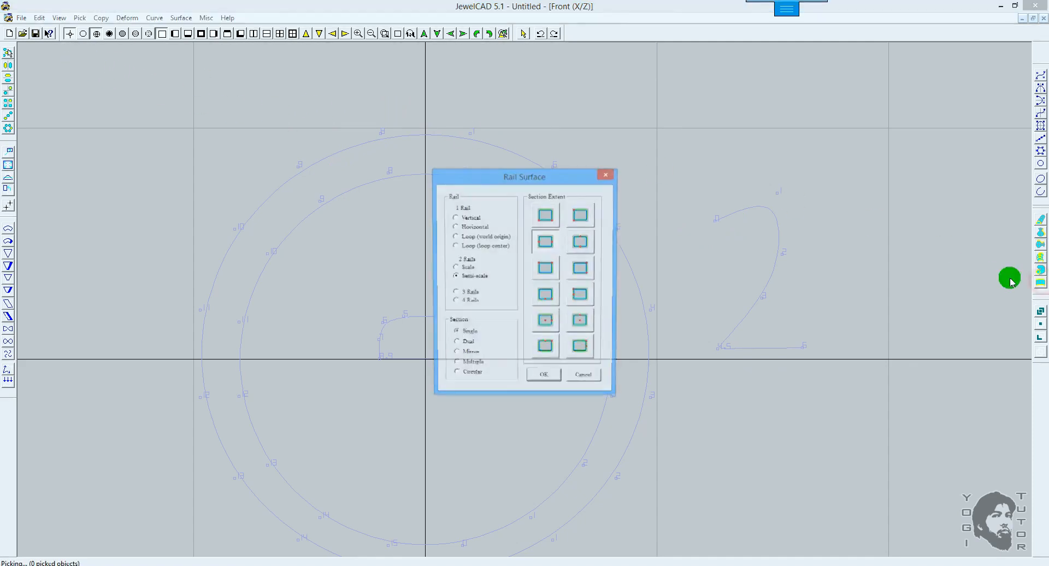
{"action": "left_click_drag", "start_coordinate": [462, 176], "coordinate": [751, 159]}
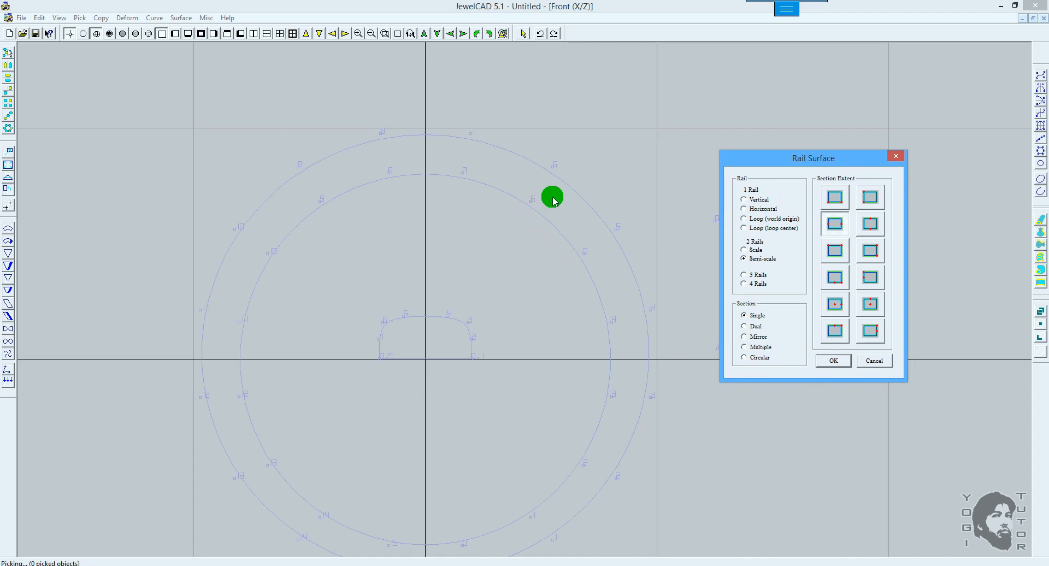
{"action": "left_click", "coordinate": [873, 361]}
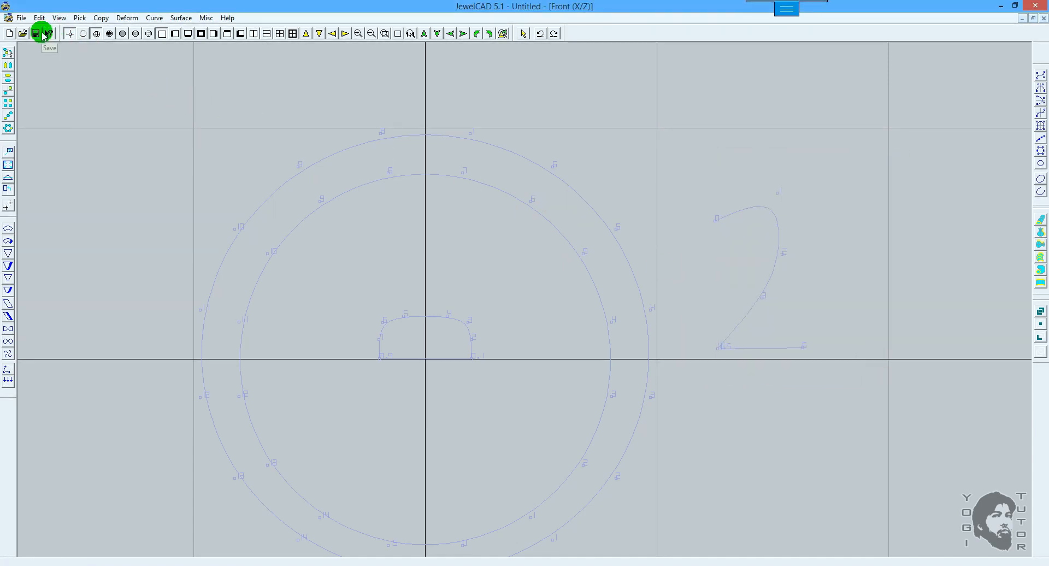
On the layer marked 1, create a two-rail Semi-scale surface from the D-shaped section: inner circle as left rail, outer circle as right.
{"action": "left_click", "coordinate": [38, 20]}
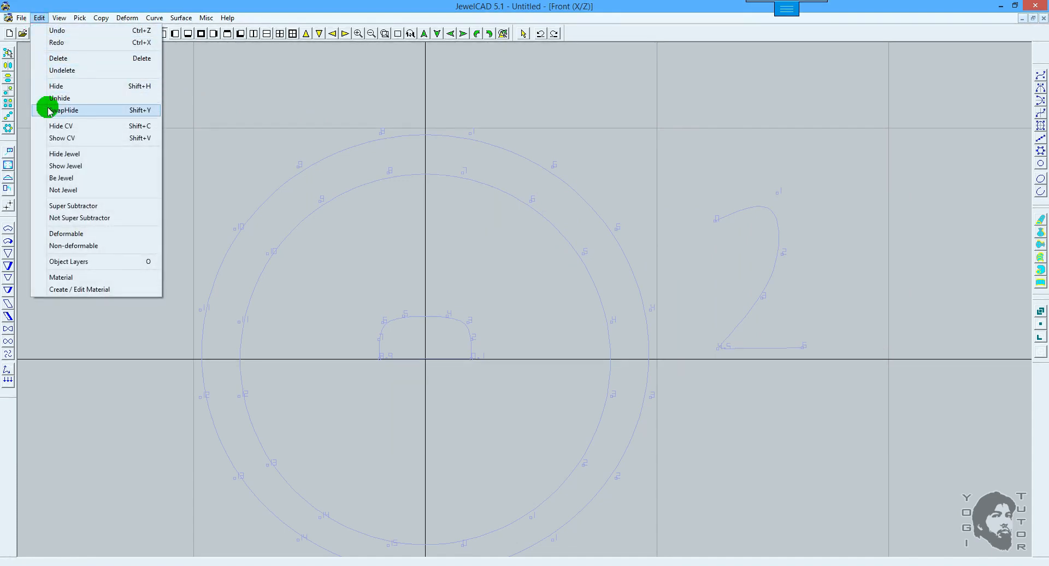
{"action": "left_click", "coordinate": [85, 110]}
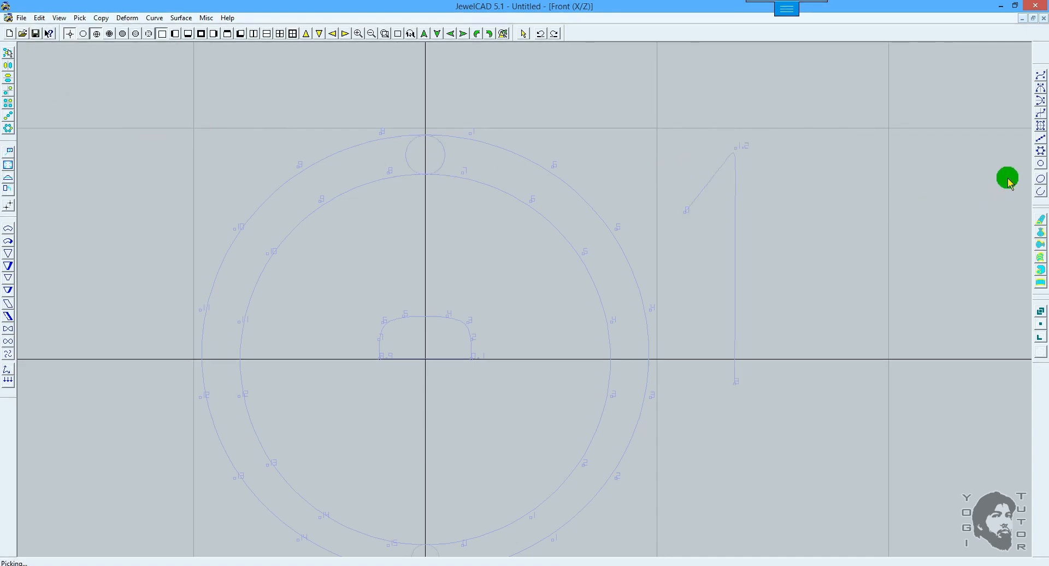
{"action": "left_click", "coordinate": [1040, 285]}
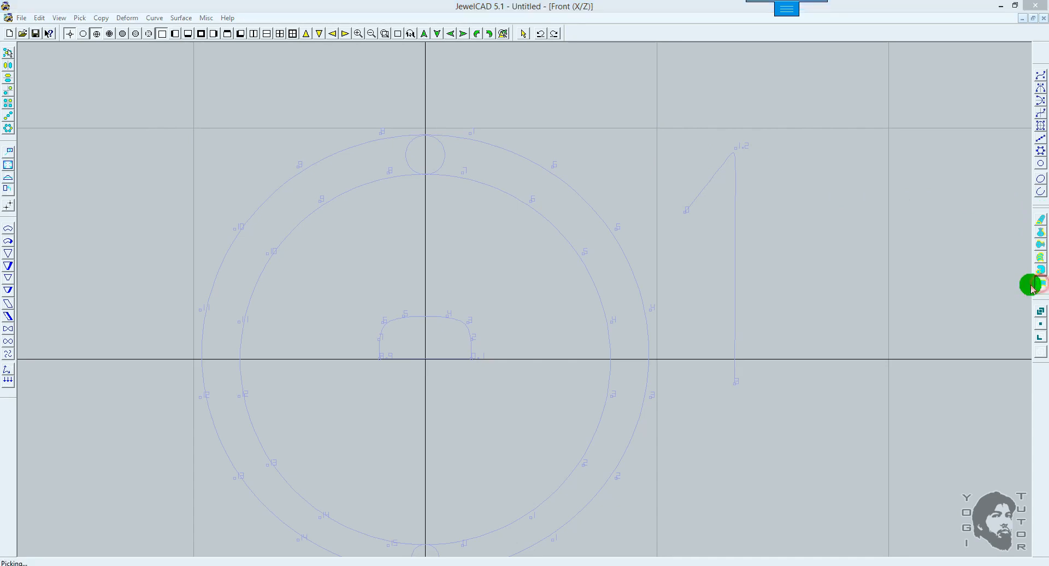
{"action": "left_click_drag", "start_coordinate": [508, 175], "coordinate": [779, 176]}
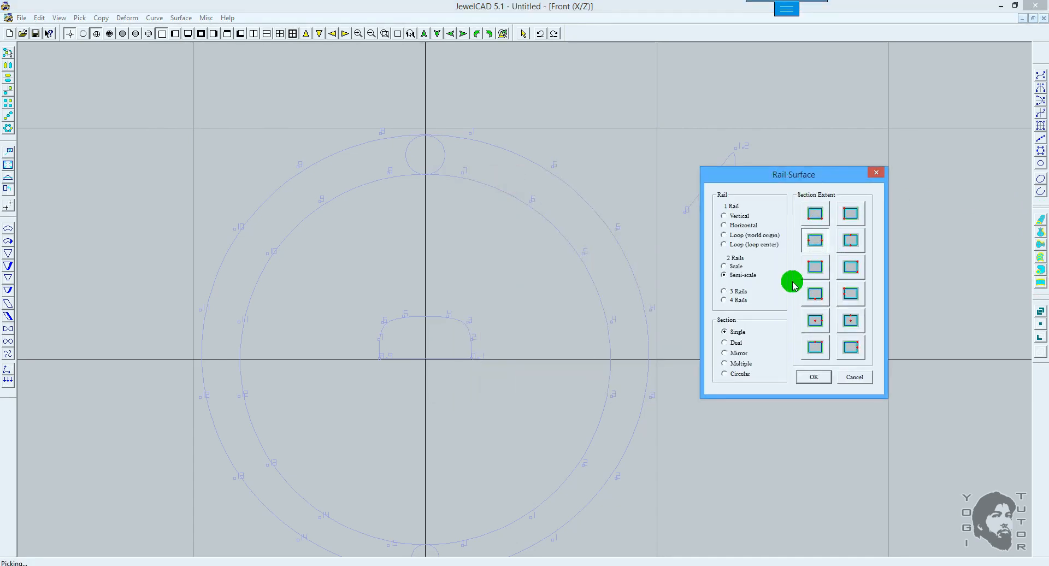
{"action": "left_click", "coordinate": [813, 376]}
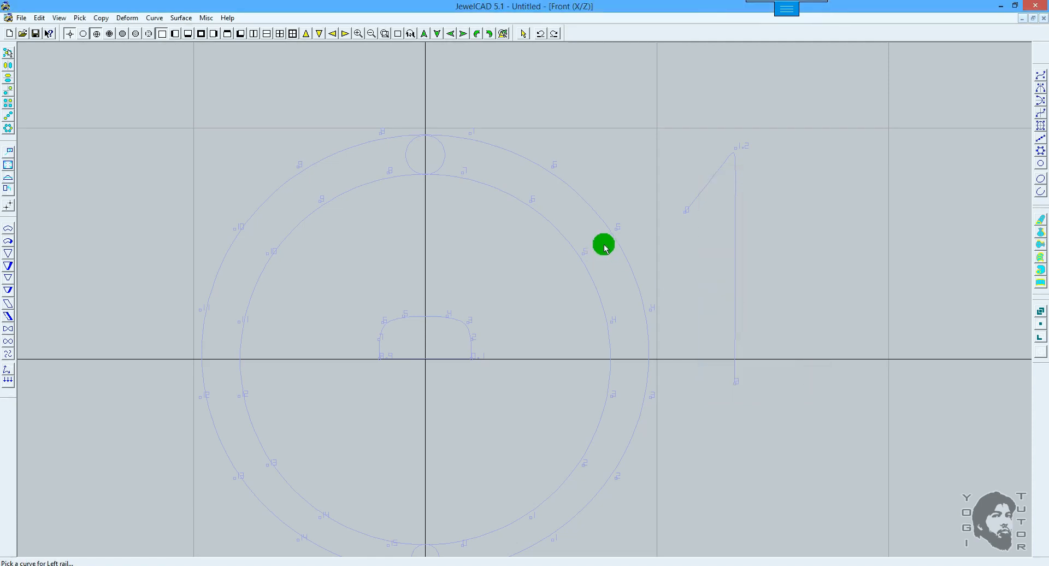
{"action": "left_click", "coordinate": [529, 203]}
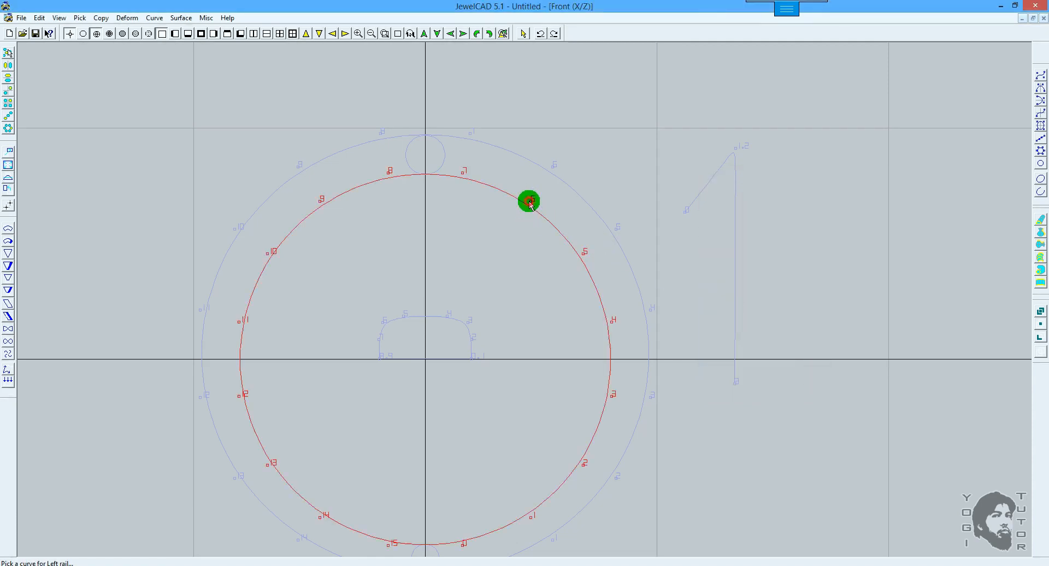
{"action": "left_click", "coordinate": [549, 168]}
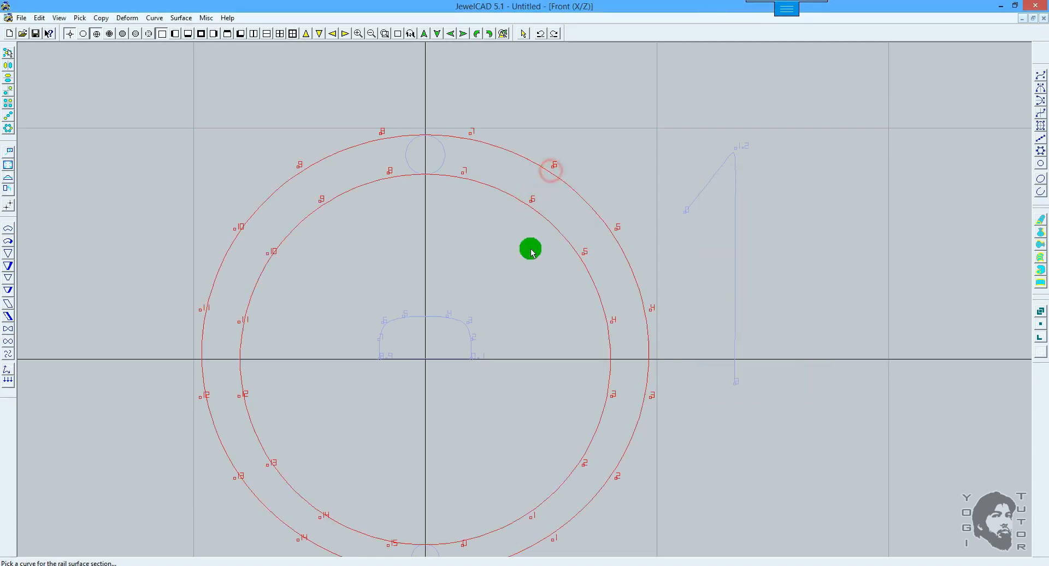
{"action": "left_click", "coordinate": [471, 329]}
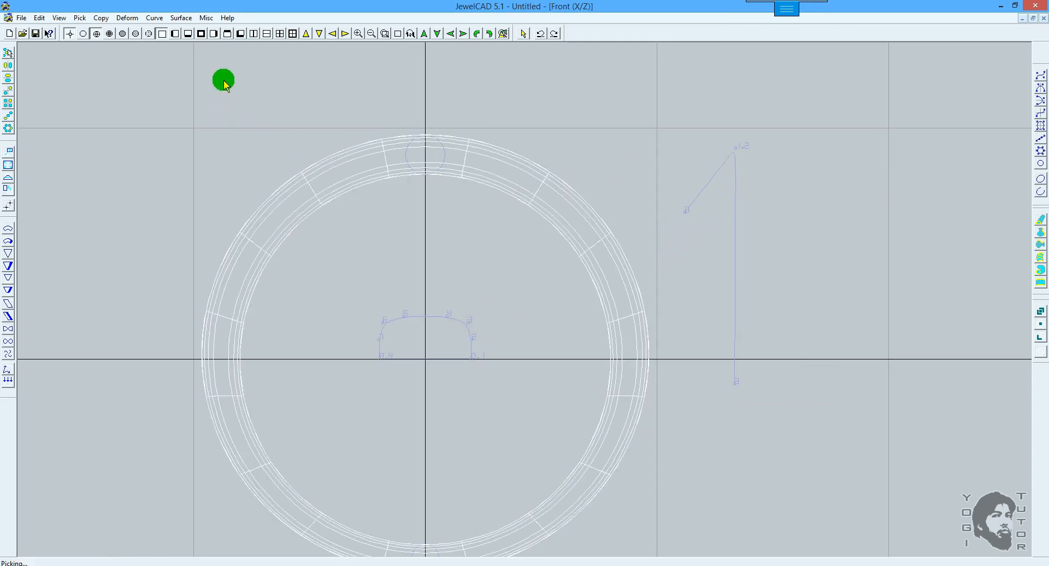
Examine the ring band's profile in the right and 3D views, in wireframe and shaded display.
{"action": "key", "text": "F3"}
{"action": "key", "text": "F9"}
{"action": "key", "text": "F7"}
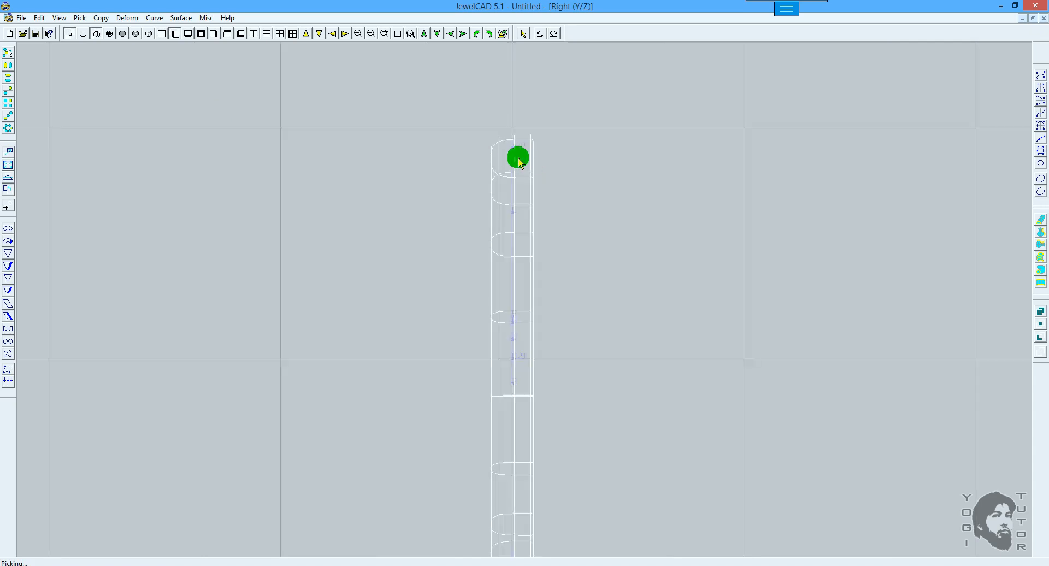
{"action": "middle_click_drag", "start_coordinate": [535, 168], "coordinate": [622, 165]}
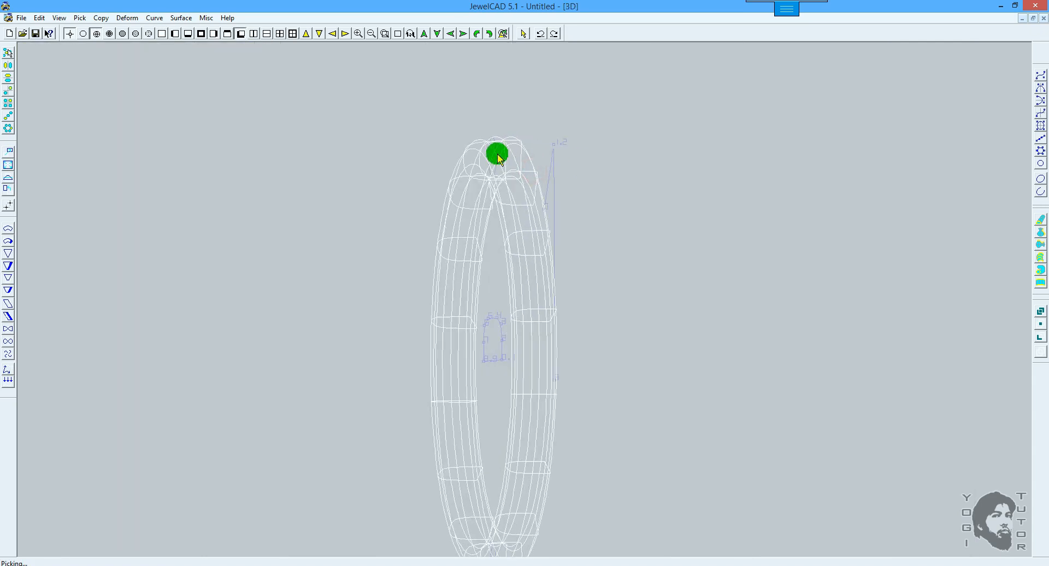
{"action": "key", "text": "F9"}
{"action": "key", "text": "F3"}
{"action": "key", "text": "F2"}
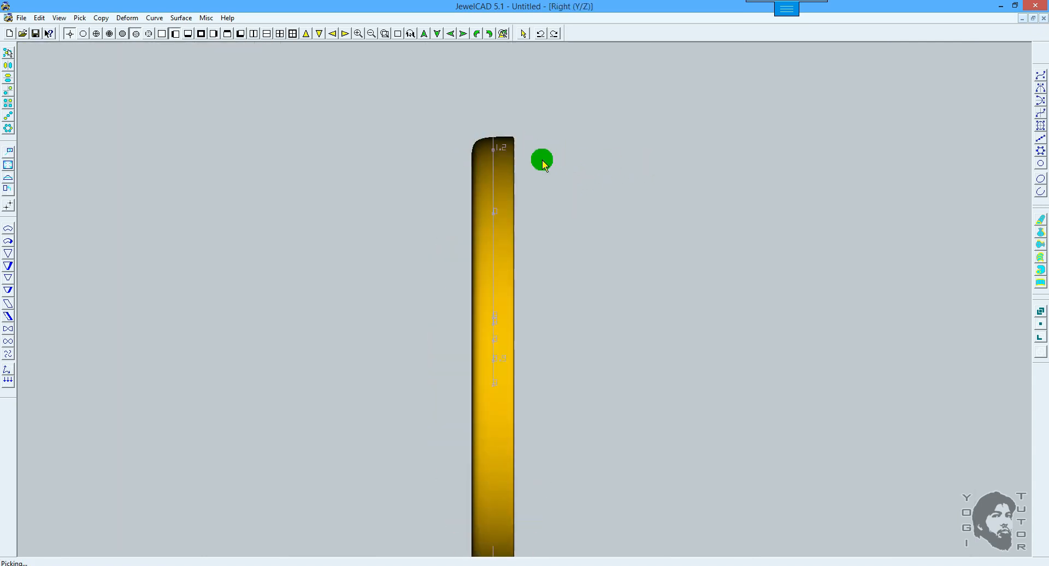
{"action": "key", "text": "F7"}
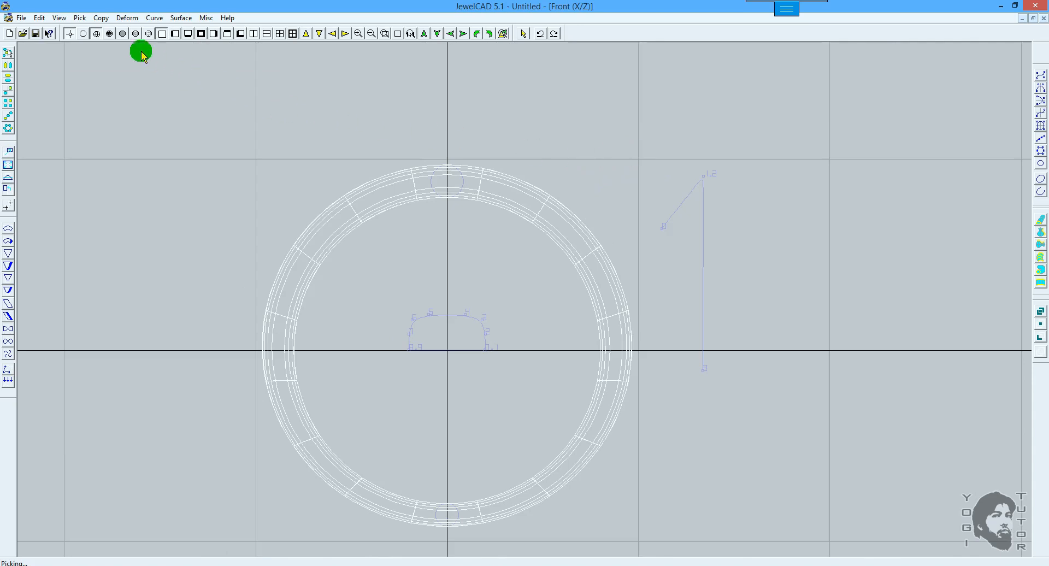
On the layer marked 2, create a two-rail Semi-scale surface from the D-shaped section: outer circle as left rail, inner circle as right.
{"action": "left_click", "coordinate": [42, 18]}
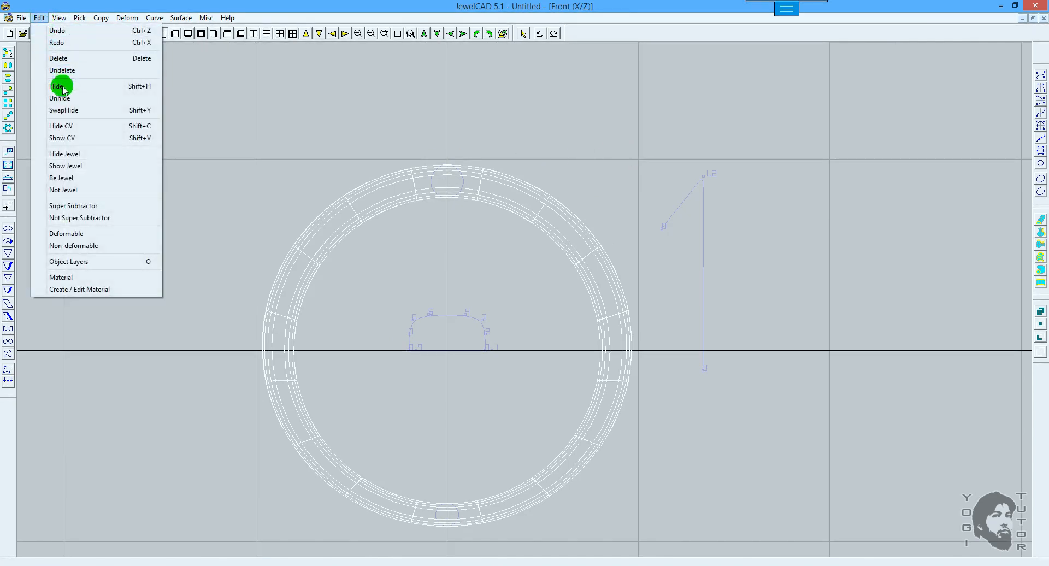
{"action": "left_click", "coordinate": [67, 110]}
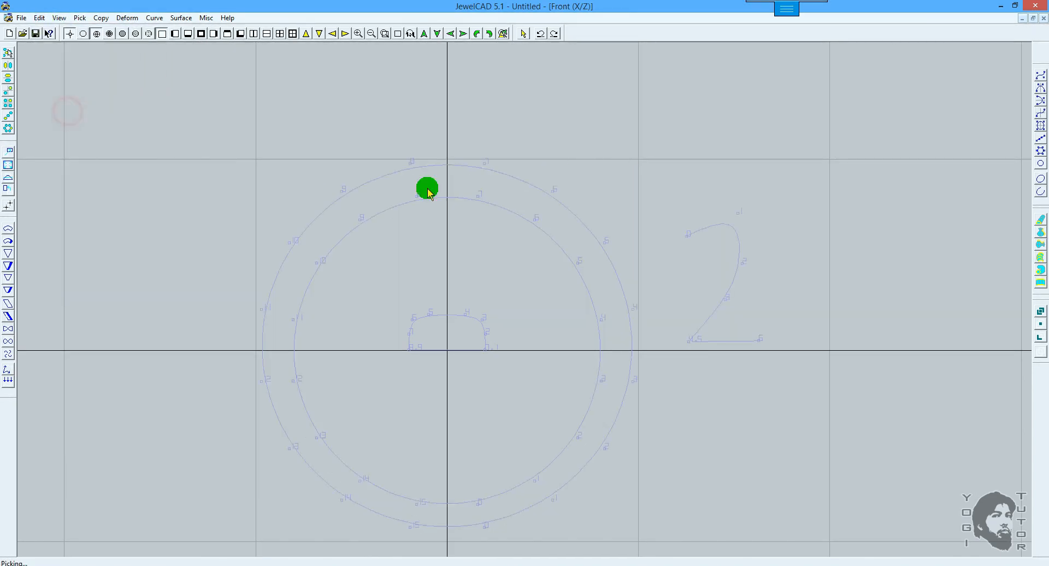
{"action": "left_click", "coordinate": [1040, 270]}
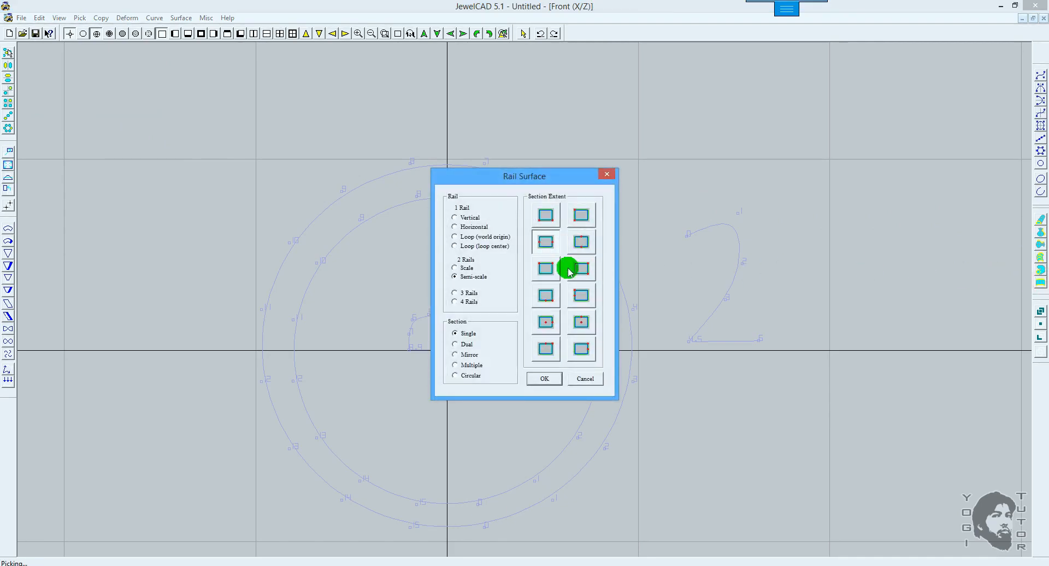
{"action": "left_click", "coordinate": [553, 377]}
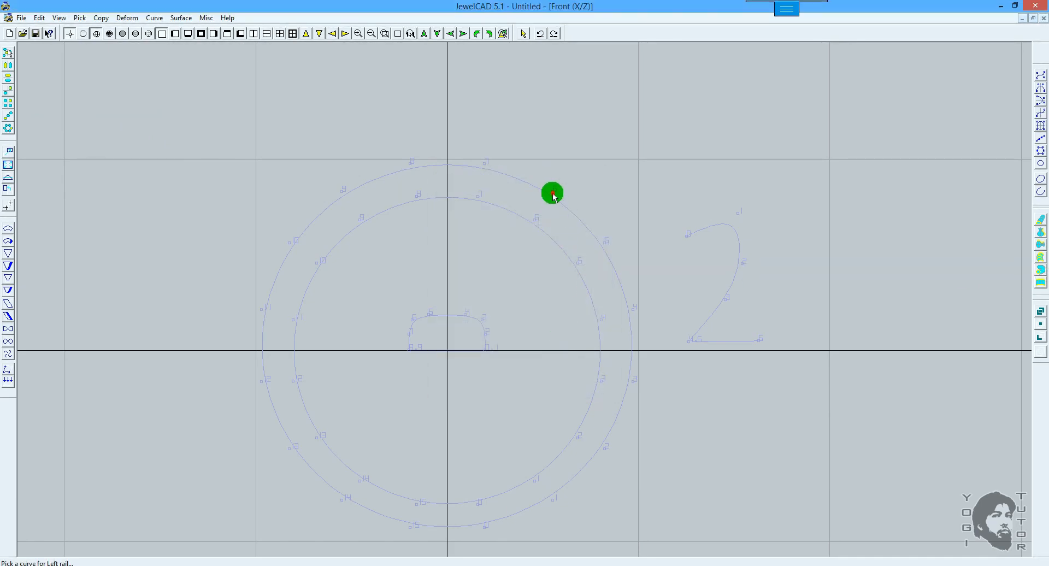
{"action": "left_click", "coordinate": [553, 194]}
{"action": "left_click", "coordinate": [533, 218]}
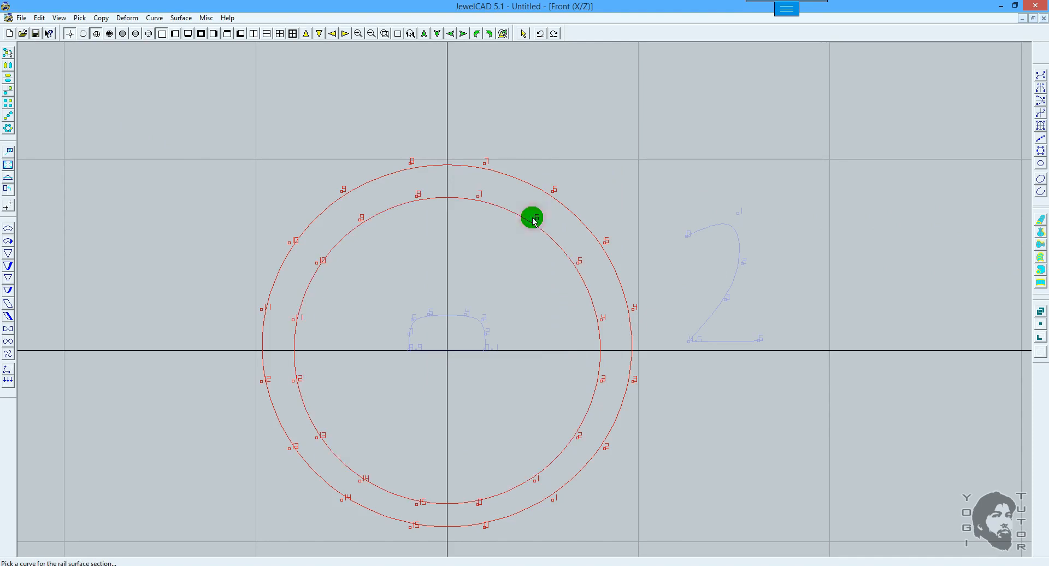
{"action": "left_click", "coordinate": [484, 321]}
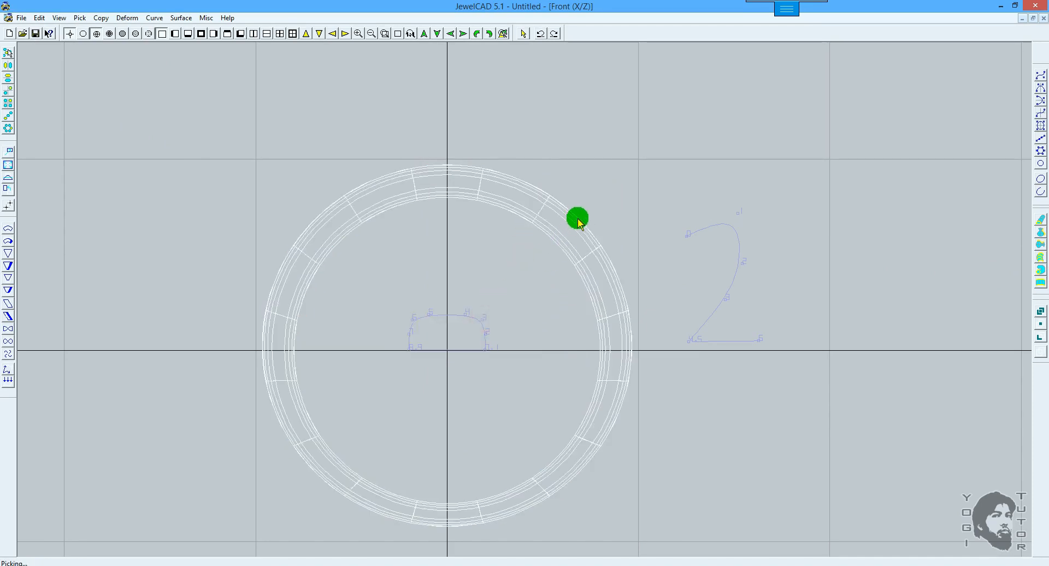
Examine the new ring band's profile in the right view, in wireframe and shaded display, and in the front view.
{"action": "key", "text": "F6"}
{"action": "scroll", "coordinate": [591, 207], "scroll_direction": "up", "scroll_amount": 1}
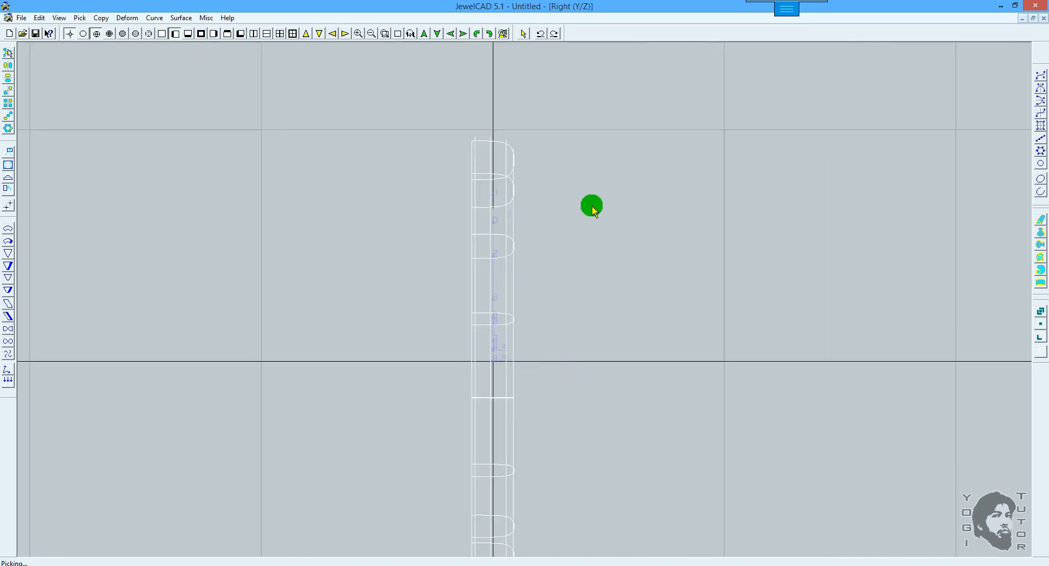
{"action": "key", "text": "F12"}
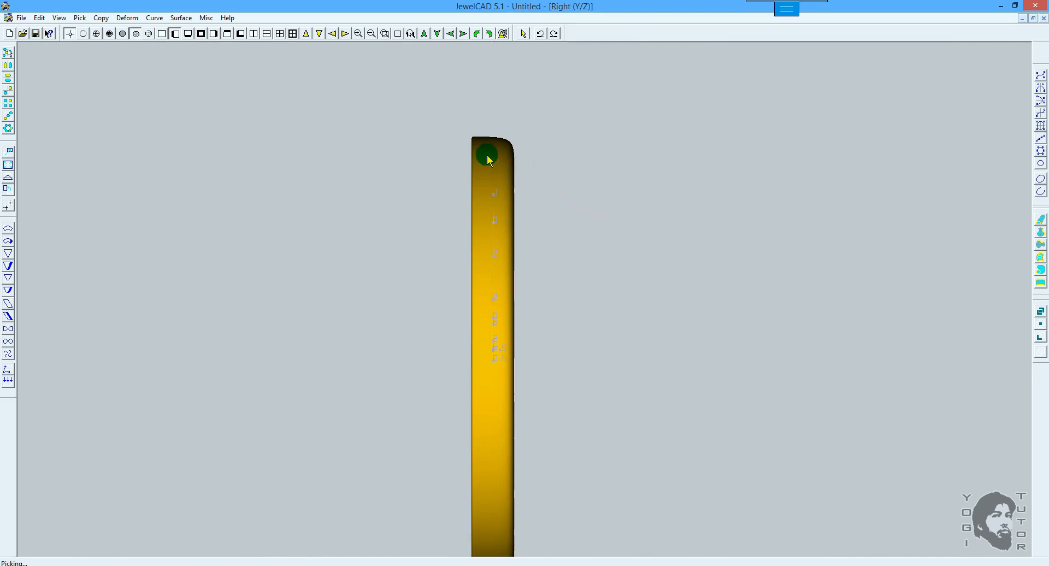
{"action": "key", "text": "F10"}
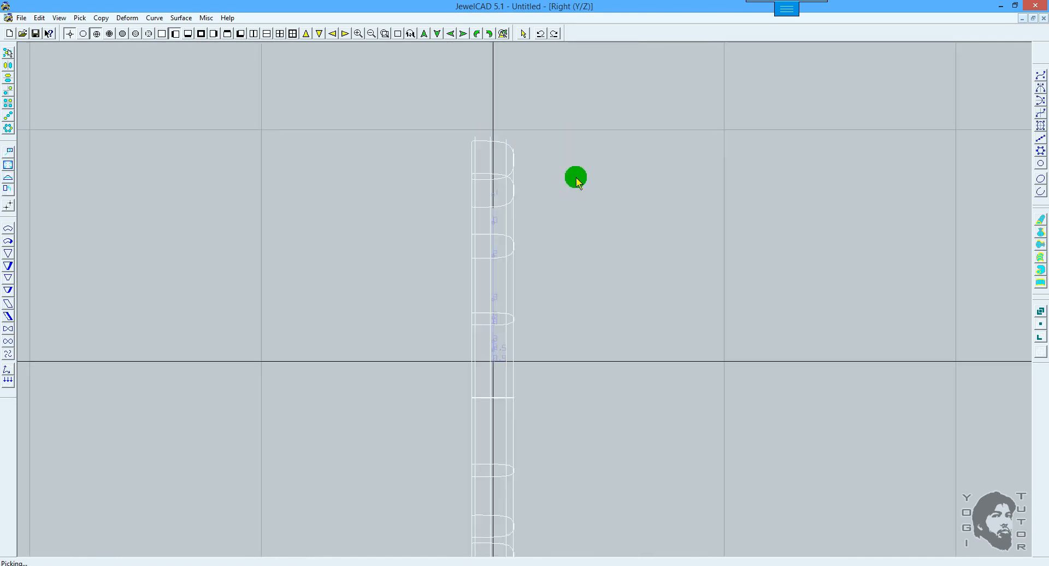
{"action": "scroll", "coordinate": [584, 174], "scroll_direction": "down", "scroll_amount": 3}
{"action": "key", "text": "F5"}
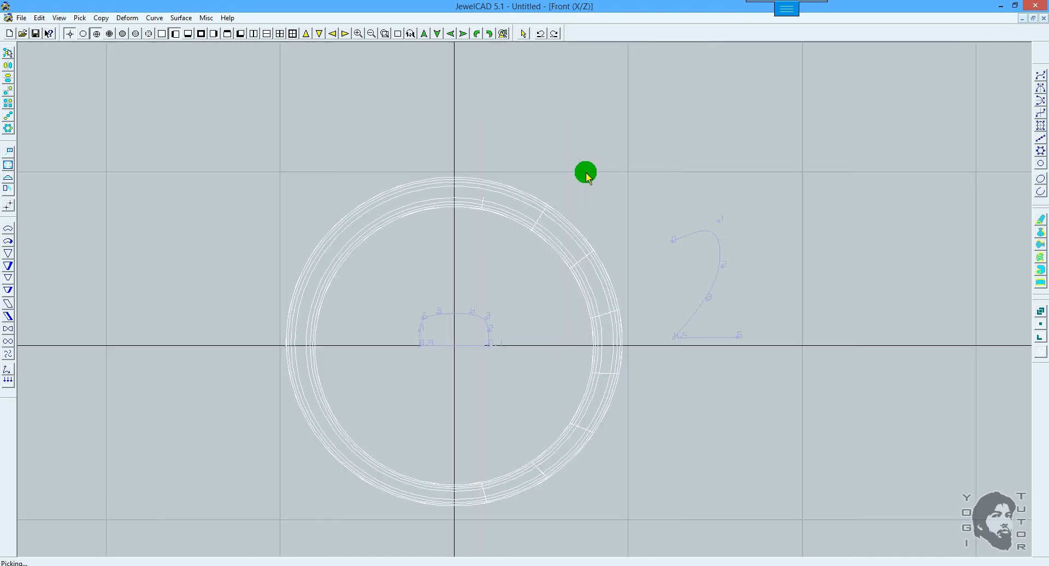
{"action": "scroll", "coordinate": [600, 198], "scroll_direction": "up", "scroll_amount": 1}
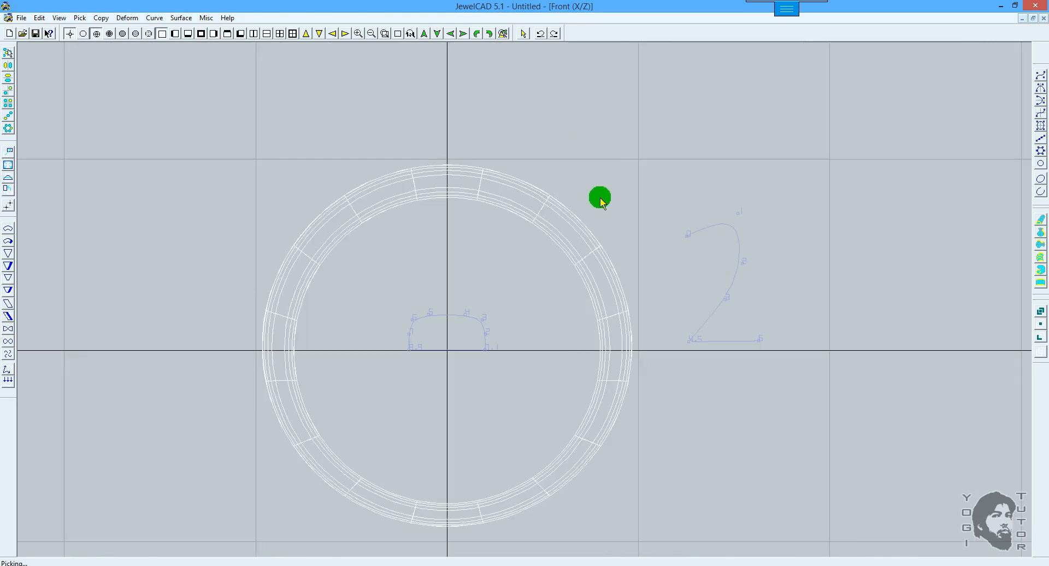
{"action": "scroll", "coordinate": [599, 198], "scroll_direction": "up", "scroll_amount": 3}
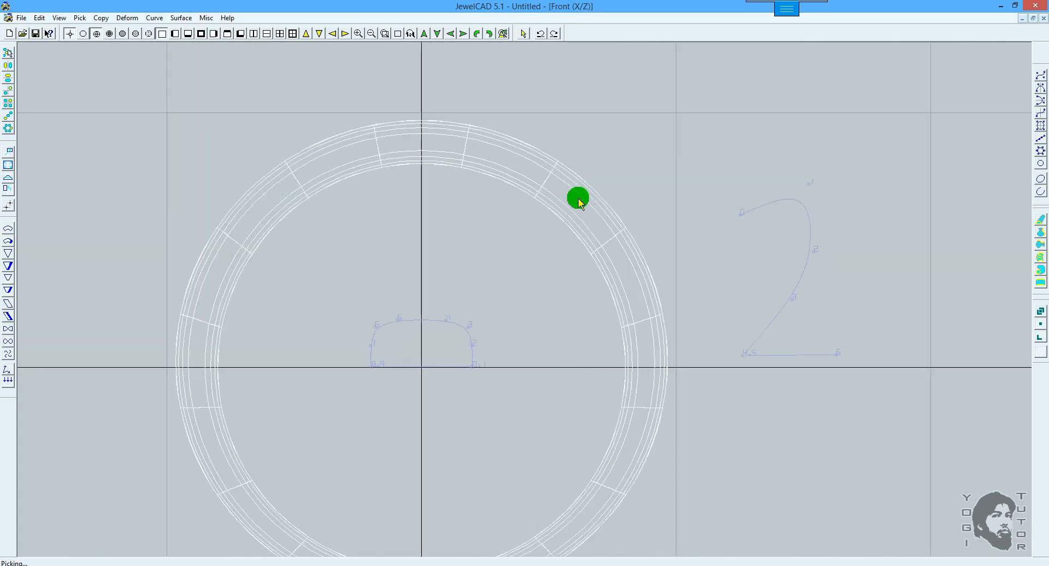
Undo the two-rail surface on the layer marked 2, and open the Rail Surface settings for review before cancelling them.
{"action": "key", "text": "ctrl+z"}
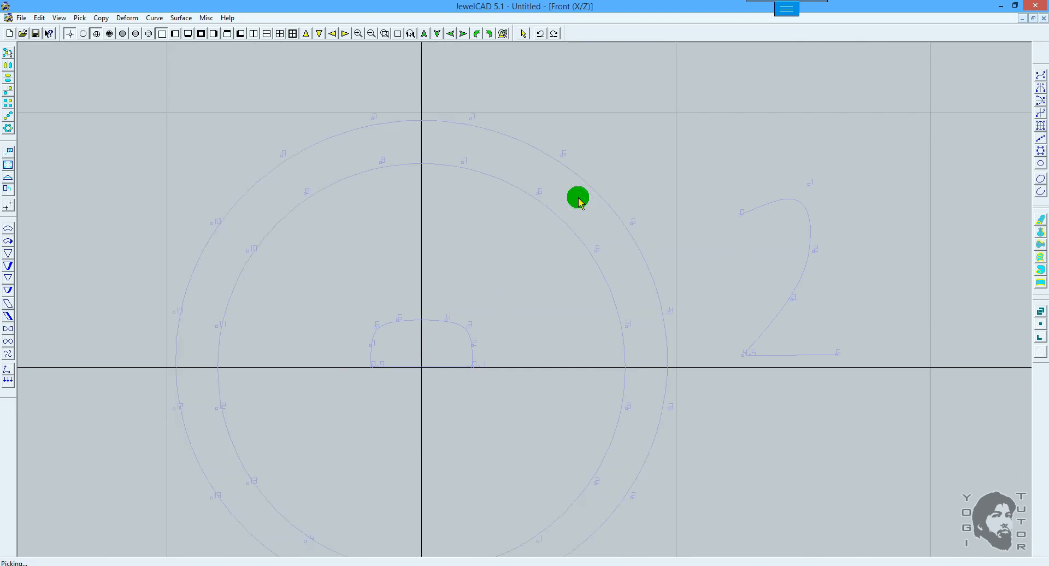
{"action": "scroll", "coordinate": [579, 198], "scroll_direction": "down", "scroll_amount": 2}
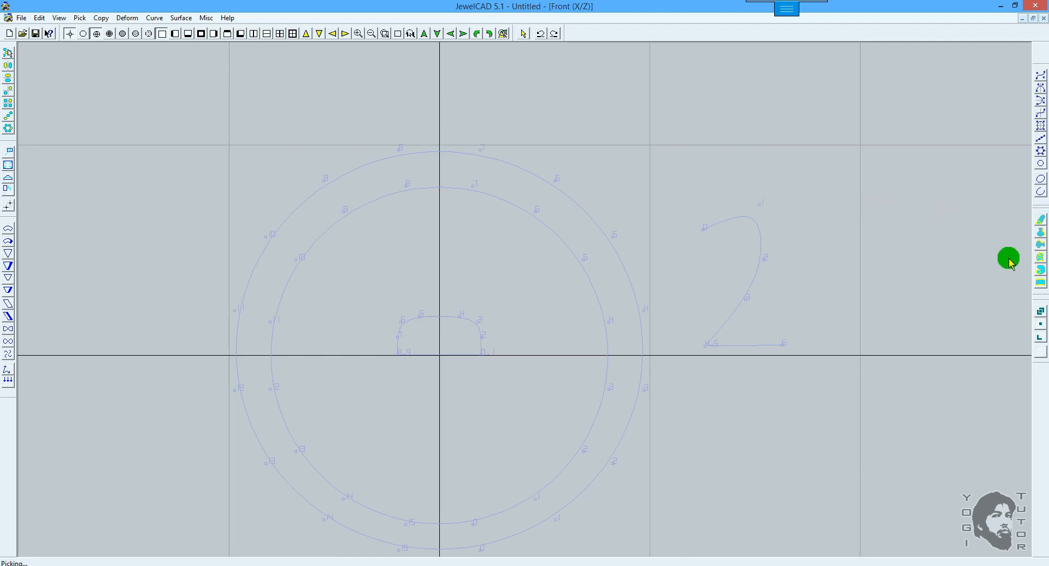
{"action": "left_click", "coordinate": [1040, 283]}
{"action": "left_click_drag", "start_coordinate": [548, 187], "coordinate": [773, 177]}
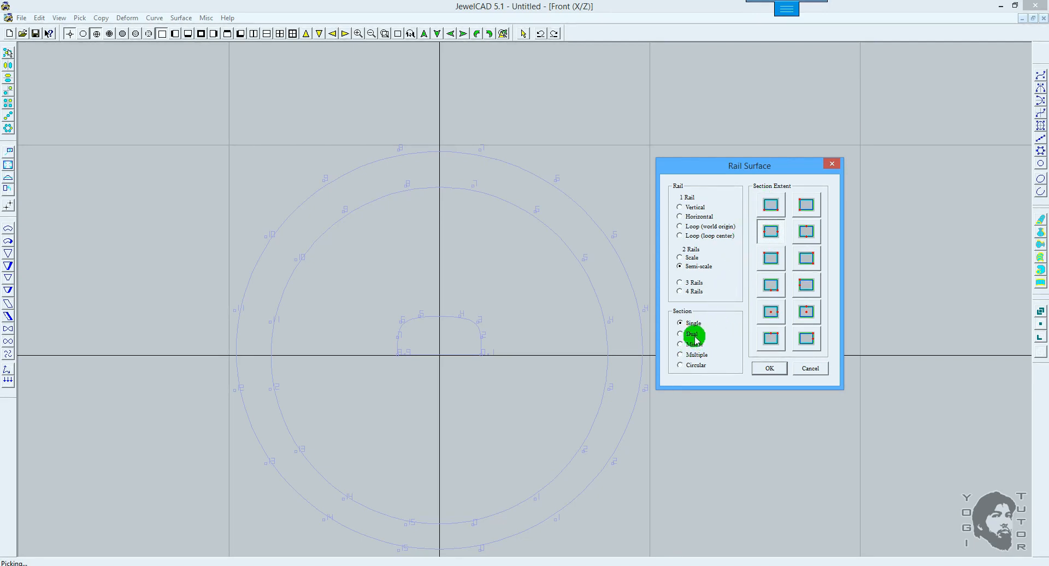
{"action": "left_click", "coordinate": [817, 369]}
Delete all the curves on the layer marked 2 and swap to the layer marked 1.
{"action": "right_click", "coordinate": [754, 343]}
{"action": "left_click_drag", "start_coordinate": [790, 392], "coordinate": [473, 166]}
{"action": "key", "text": "Delete"}
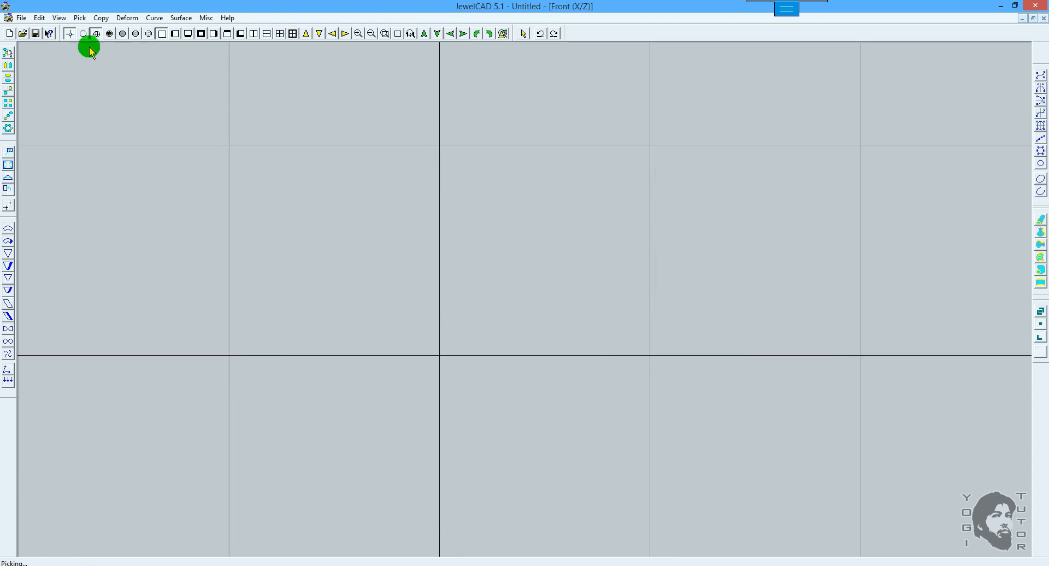
{"action": "left_click", "coordinate": [39, 19]}
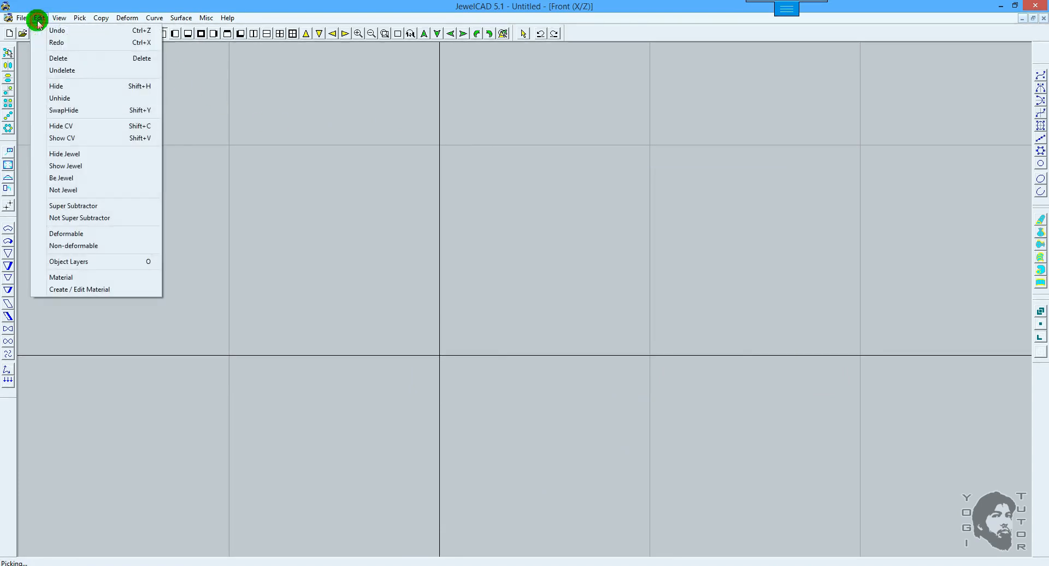
{"action": "left_click", "coordinate": [39, 112]}
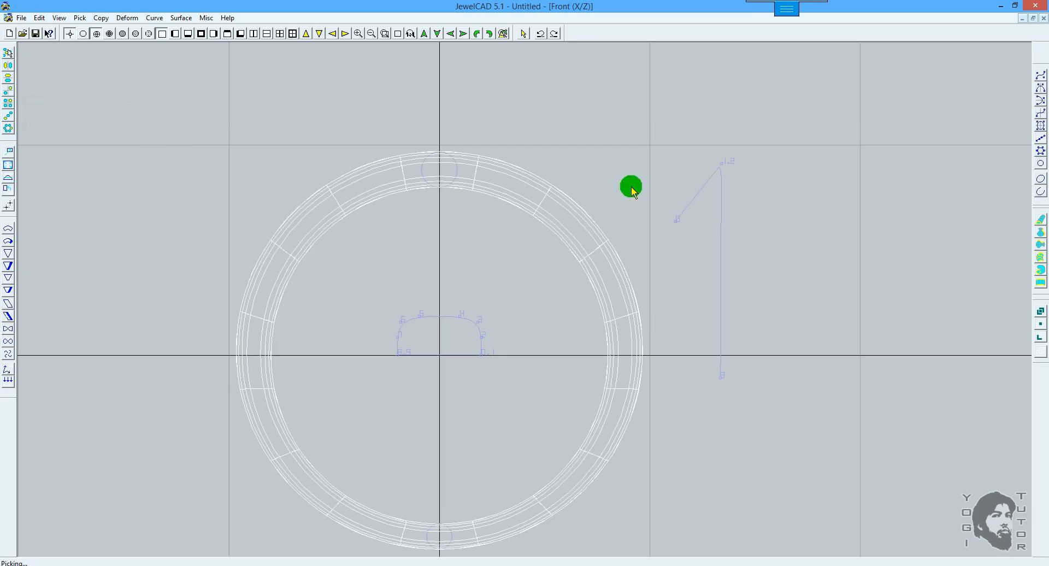
View the ring band in 3D and undo the recent changes back to the bare construction curves on the layer marked 1.
{"action": "mouse_move", "coordinate": [641, 169]}
{"action": "right_mouse_down"}
{"action": "mouse_move", "coordinate": [424, 187]}
{"action": "mouse_move", "coordinate": [565, 168]}
{"action": "right_mouse_up"}
{"action": "key", "text": "F11"}
{"action": "key", "text": "F8"}
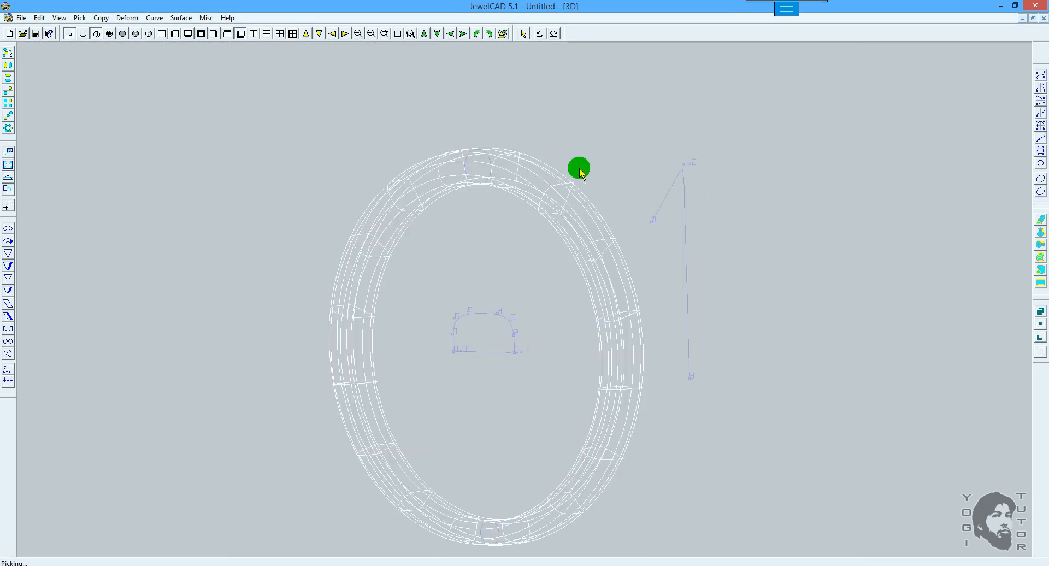
{"action": "key", "text": "F11"}
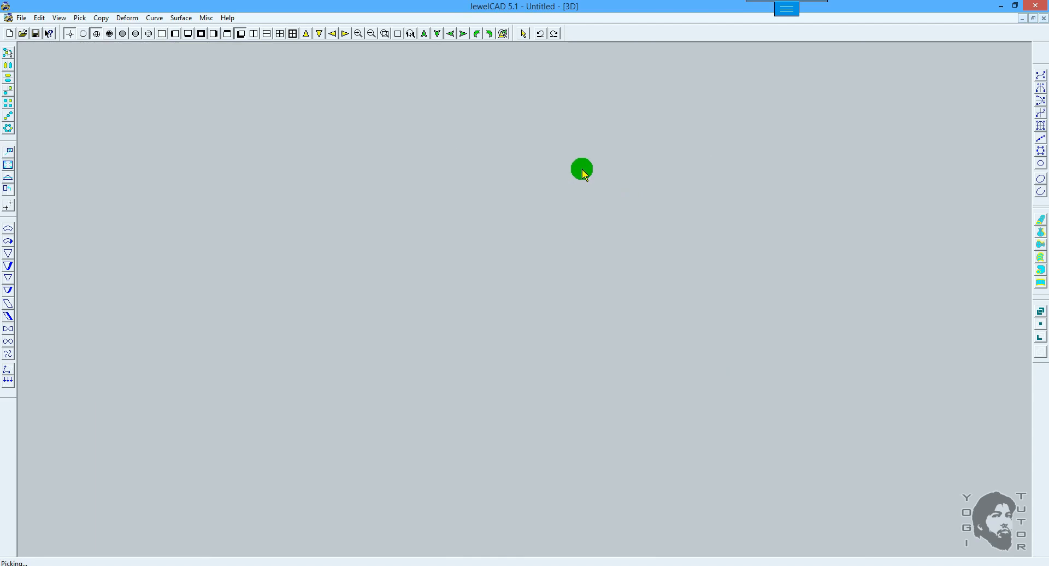
{"action": "key", "text": "2"}
{"action": "key", "text": "1"}
{"action": "key", "text": "2"}
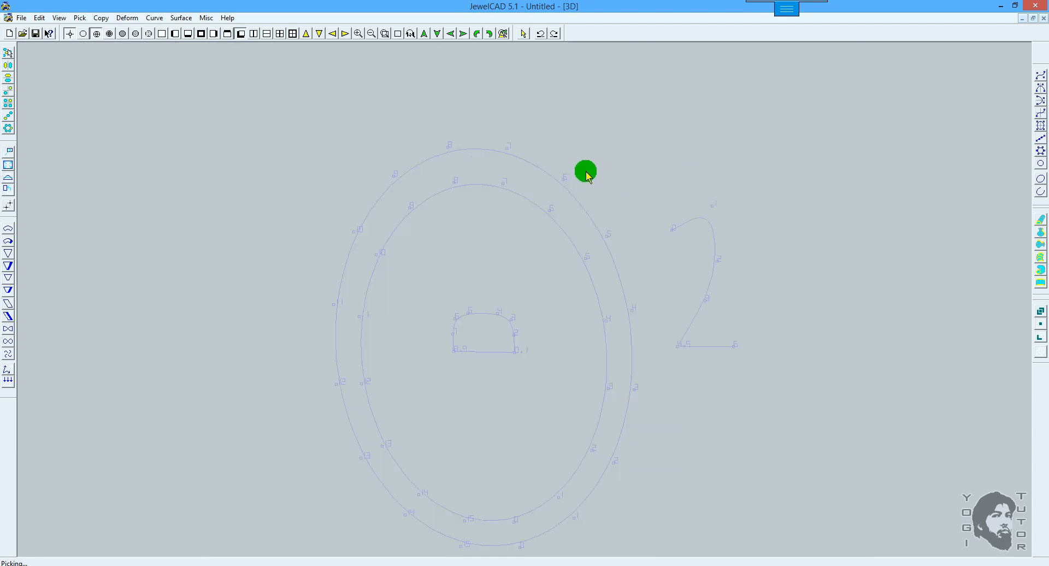
{"action": "key", "text": "1"}
{"action": "key", "text": "F1"}
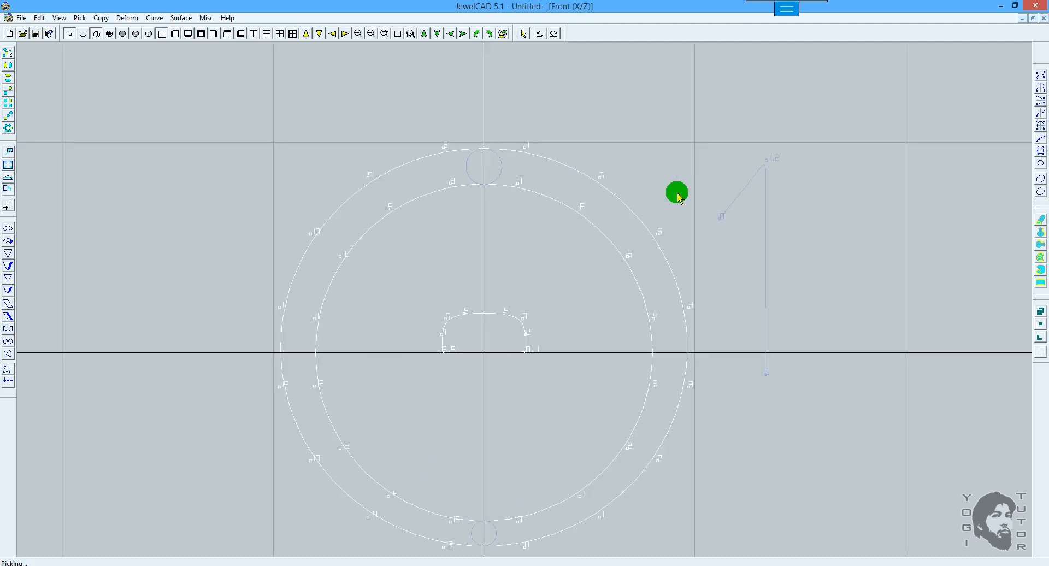
Clear the selection, empty the layer marked 2, and swap back to the construction curves marked 1.
{"action": "left_click", "coordinate": [681, 191]}
{"action": "left_click", "coordinate": [40, 19]}
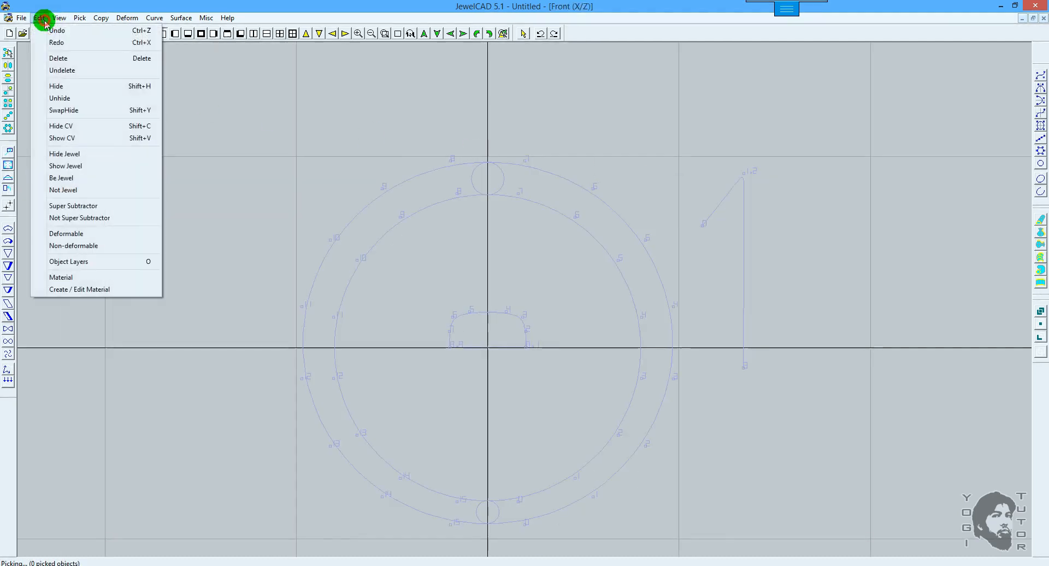
{"action": "left_click", "coordinate": [51, 103]}
{"action": "key", "text": "Delete"}
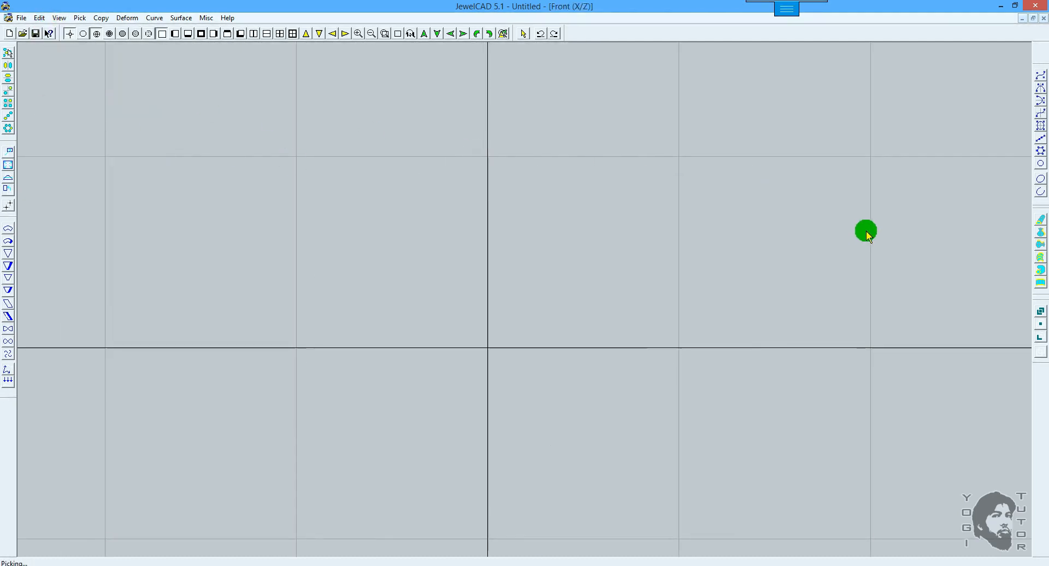
{"action": "left_click", "coordinate": [41, 17]}
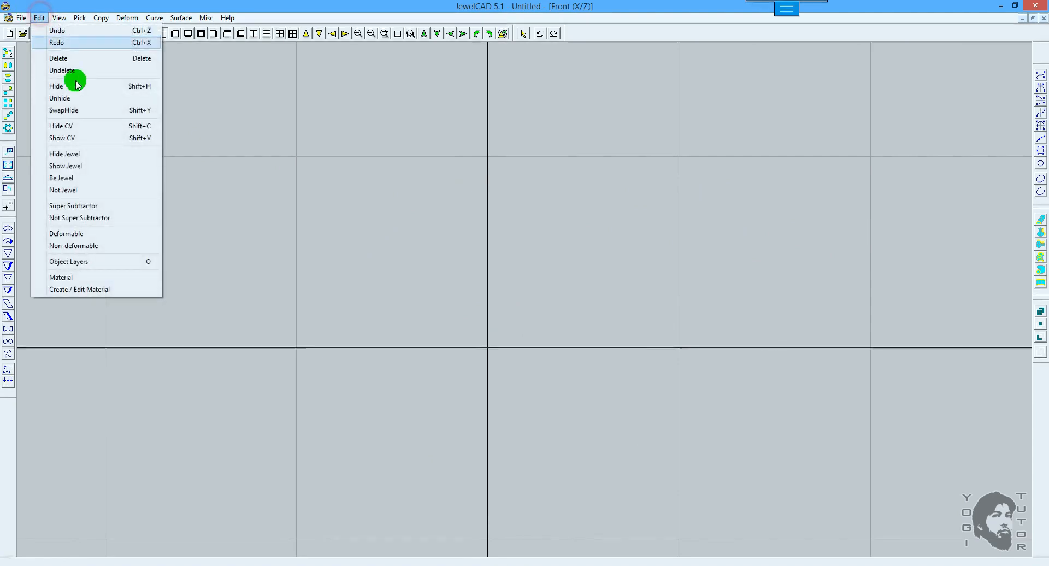
{"action": "left_click", "coordinate": [79, 110]}
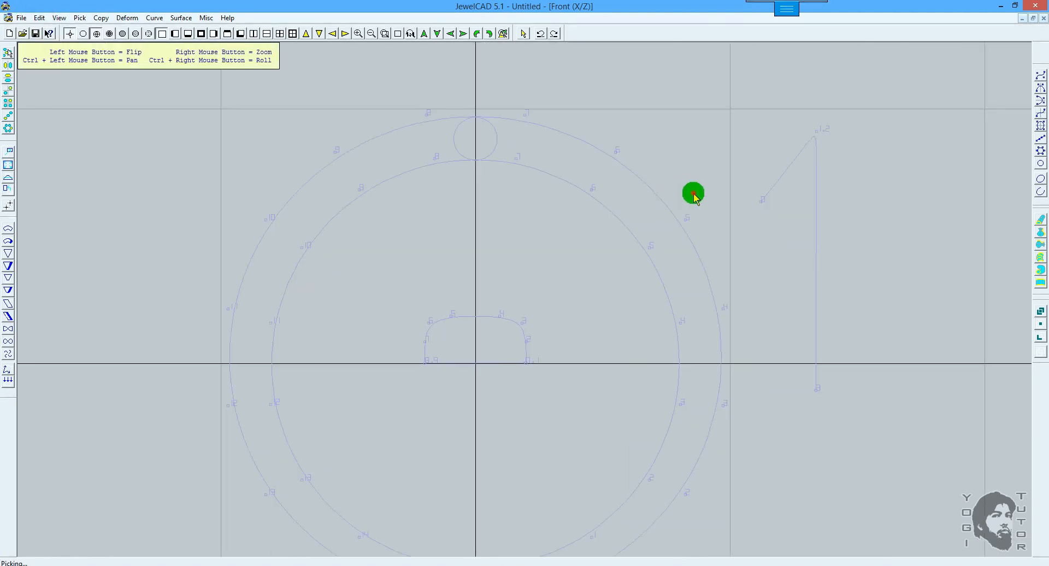
Create a two-rail Semi-scale surface from the D-shaped section with the first-row top-and-bottom section extent: inner circle as top rail, outer circle as bottom.
{"action": "scroll", "coordinate": [699, 194], "scroll_direction": "up", "scroll_amount": 1}
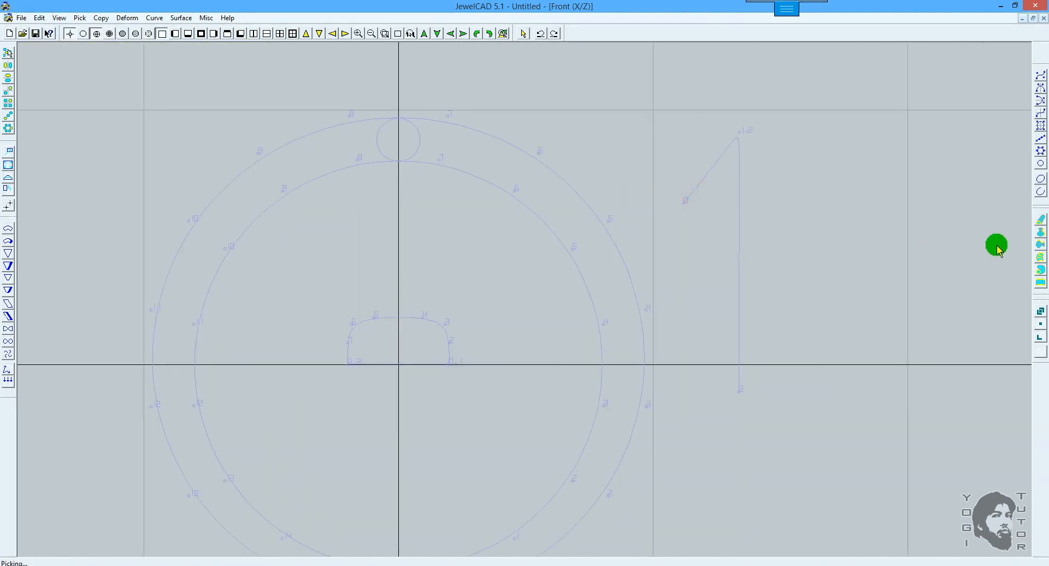
{"action": "left_click", "coordinate": [1039, 283]}
{"action": "left_click_drag", "start_coordinate": [534, 178], "coordinate": [784, 157]}
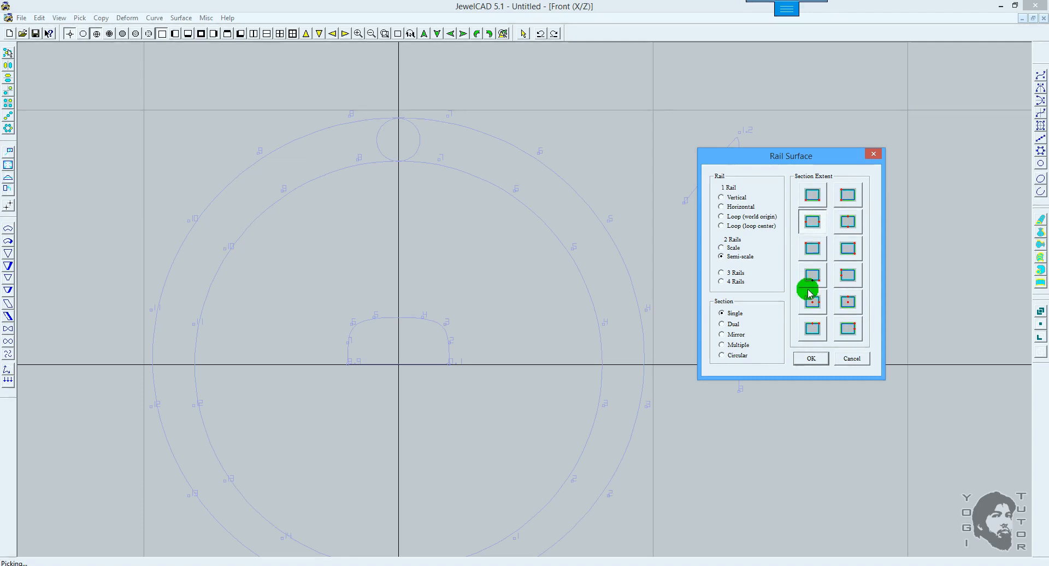
{"action": "left_click", "coordinate": [848, 198]}
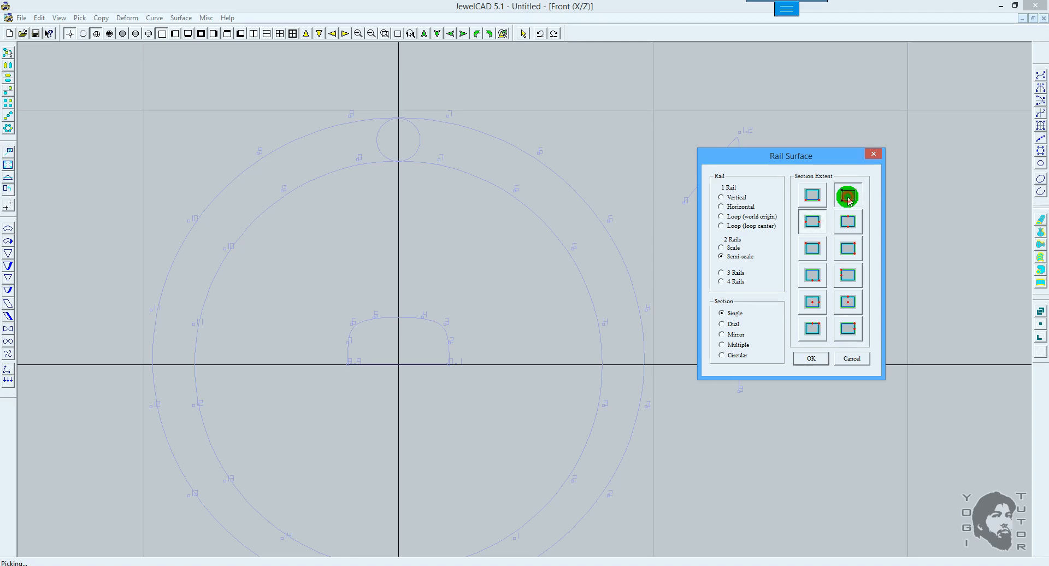
{"action": "left_click", "coordinate": [812, 359]}
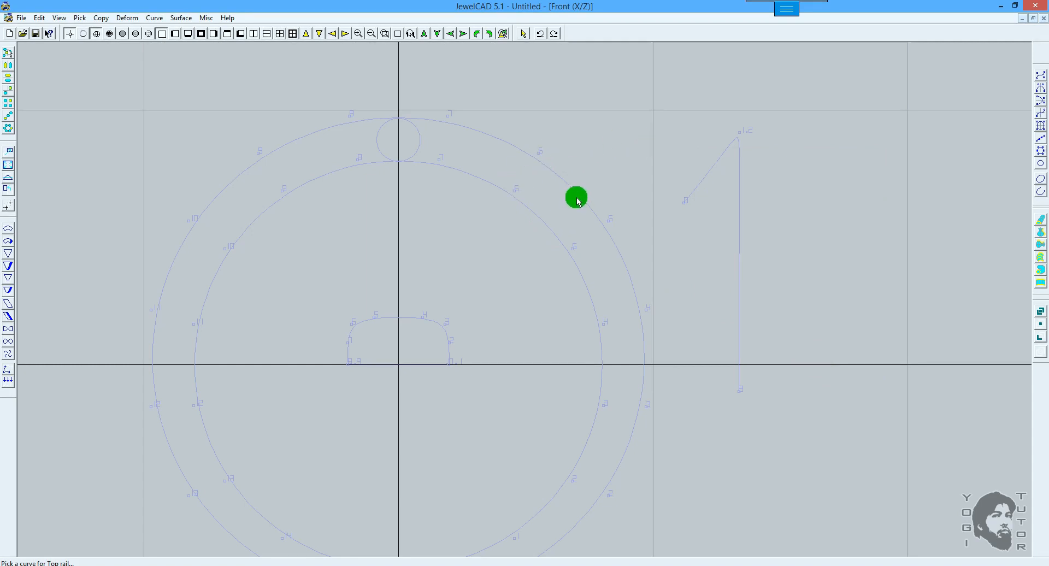
{"action": "left_click", "coordinate": [514, 191]}
{"action": "left_click", "coordinate": [539, 155]}
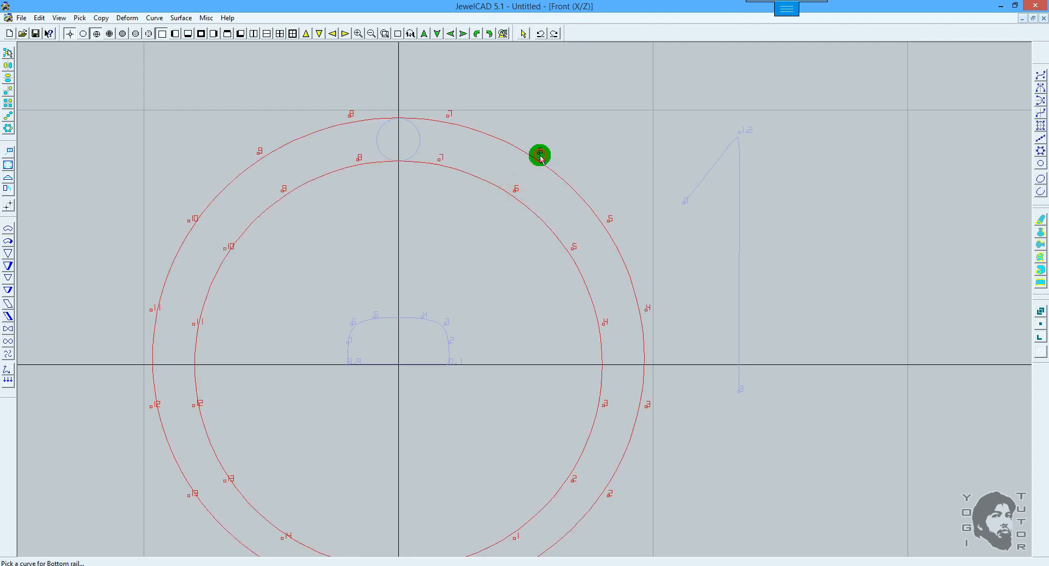
{"action": "left_click", "coordinate": [445, 323]}
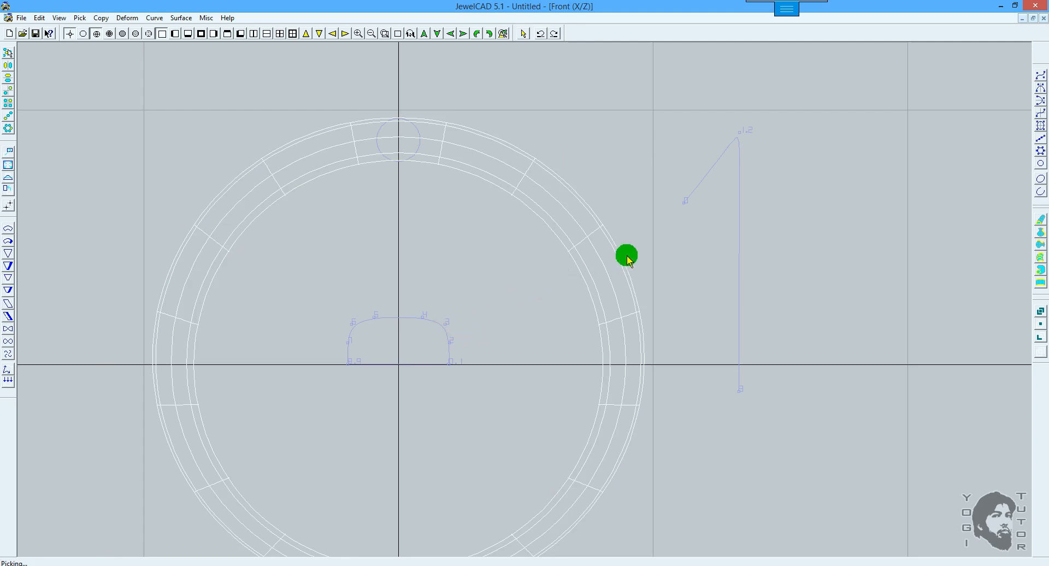
Examine the shaded ring band from the front, the side and several 3D angles.
{"action": "scroll", "coordinate": [702, 226], "scroll_direction": "down", "scroll_amount": 1}
{"action": "key", "text": "F12"}
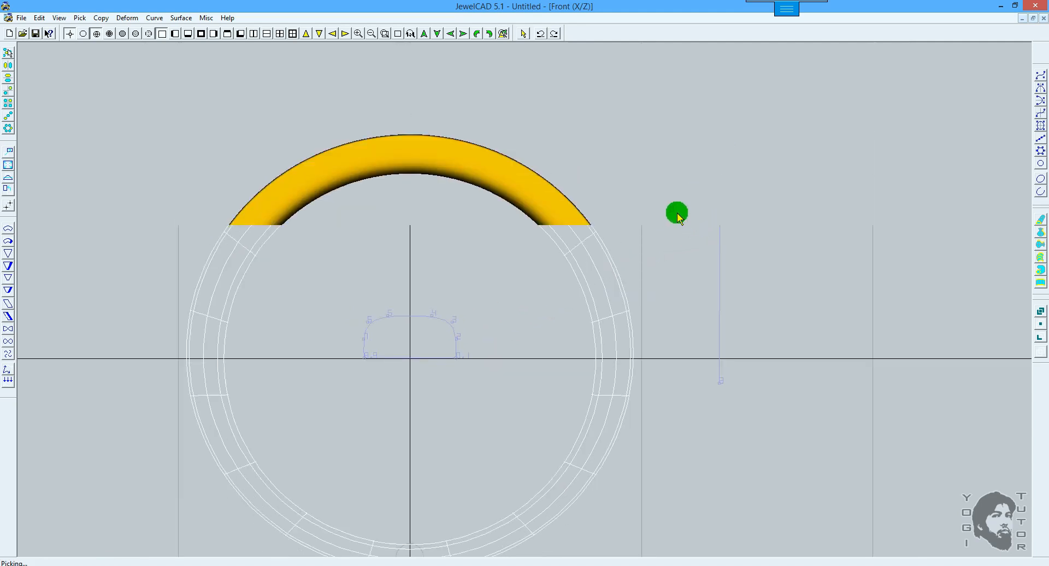
{"action": "mouse_move", "coordinate": [828, 221]}
{"action": "left_mouse_down", "text": "shift"}
{"action": "mouse_move", "coordinate": [642, 232]}
{"action": "mouse_move", "coordinate": [547, 215]}
{"action": "left_mouse_up", "text": "shift"}
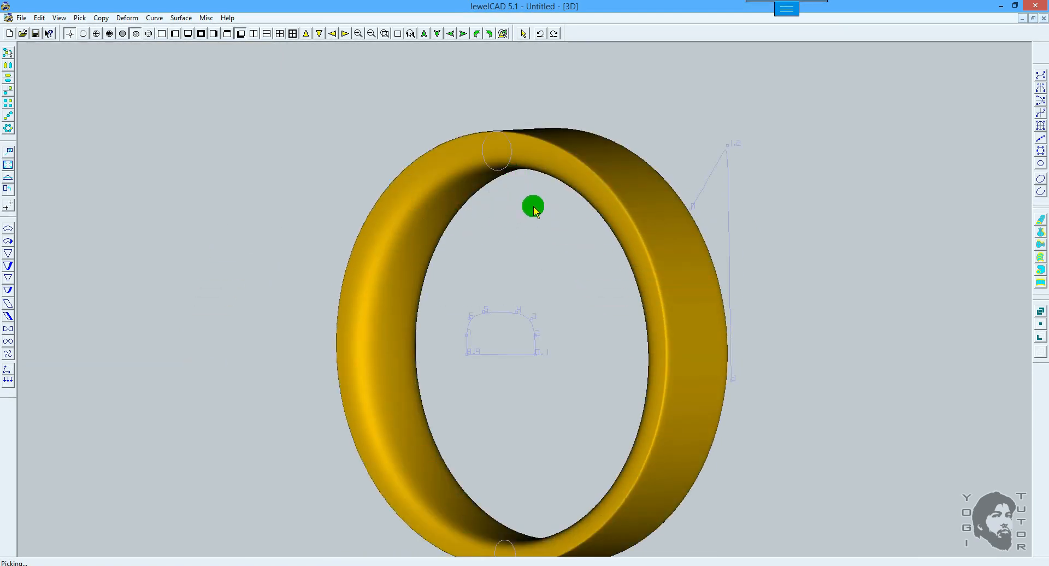
{"action": "key", "text": "F6"}
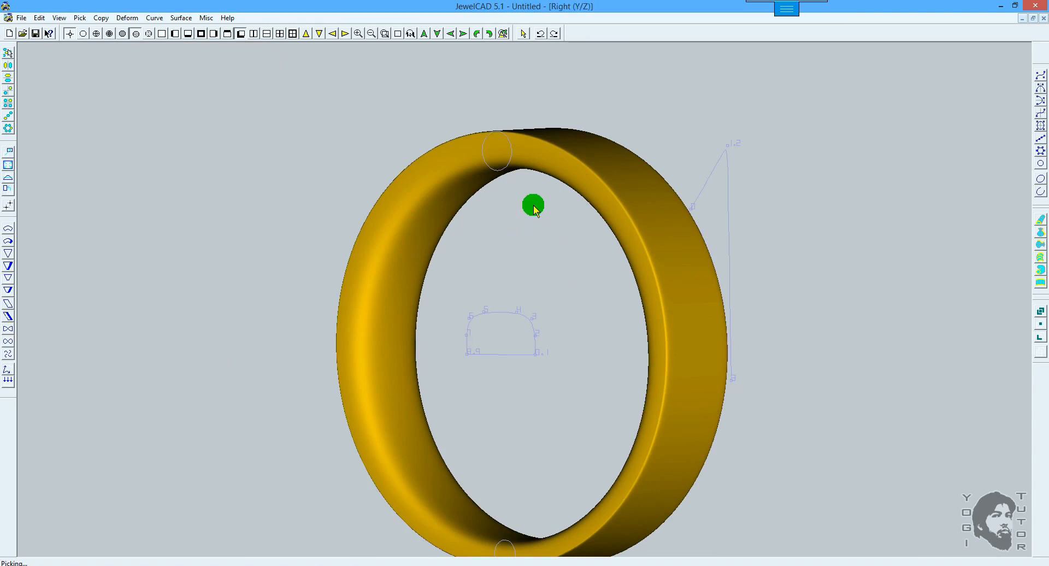
{"action": "scroll", "coordinate": [537, 202], "scroll_direction": "down", "scroll_amount": 1}
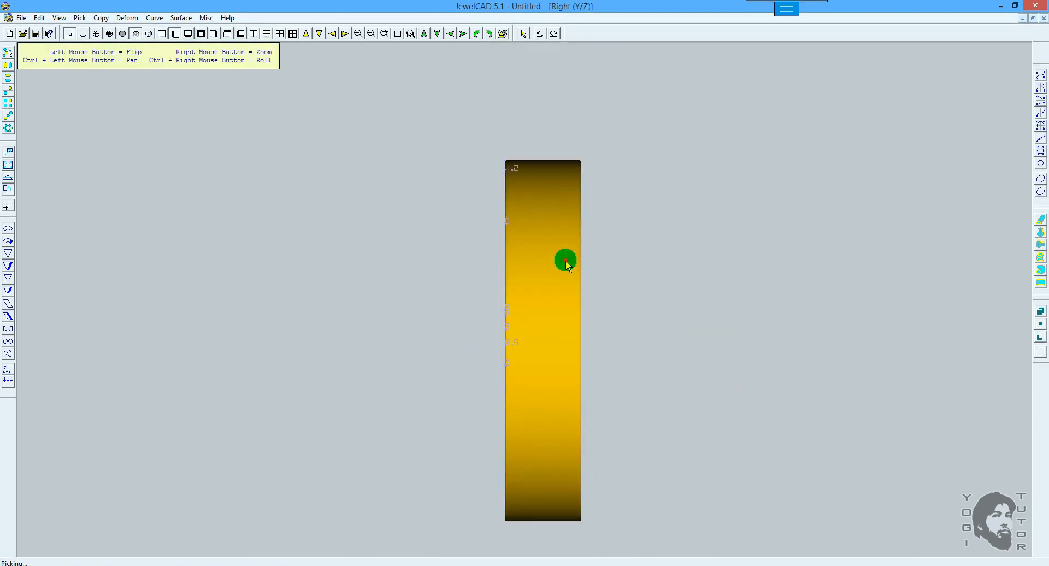
{"action": "mouse_move", "coordinate": [565, 260]}
{"action": "left_mouse_down", "text": "shift"}
{"action": "mouse_move", "coordinate": [624, 198]}
{"action": "mouse_move", "coordinate": [664, 200]}
{"action": "left_mouse_up", "text": "shift"}
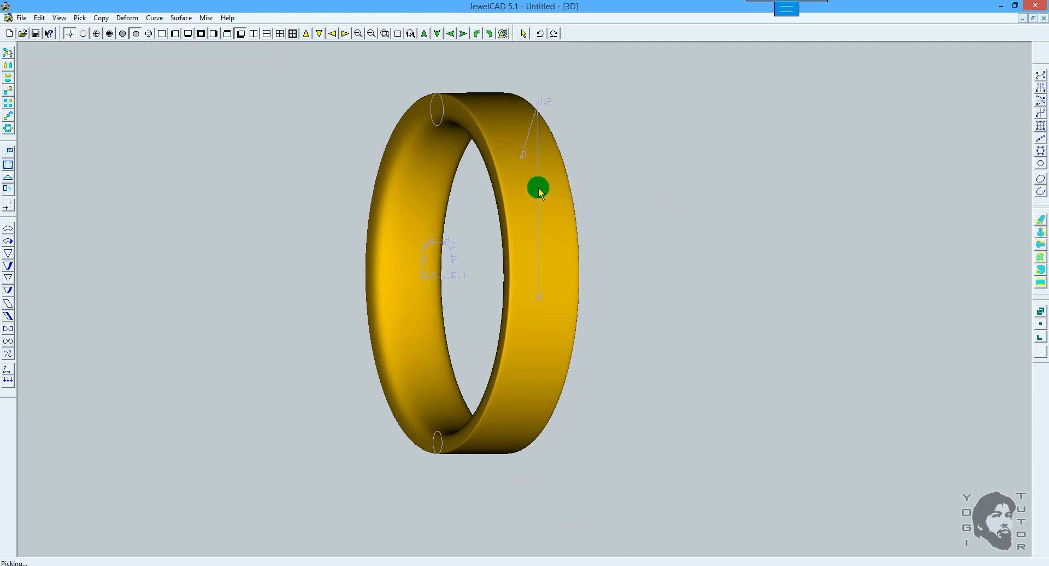
{"action": "key", "text": "F5"}
{"action": "scroll", "coordinate": [542, 166], "scroll_direction": "up", "scroll_amount": 1}
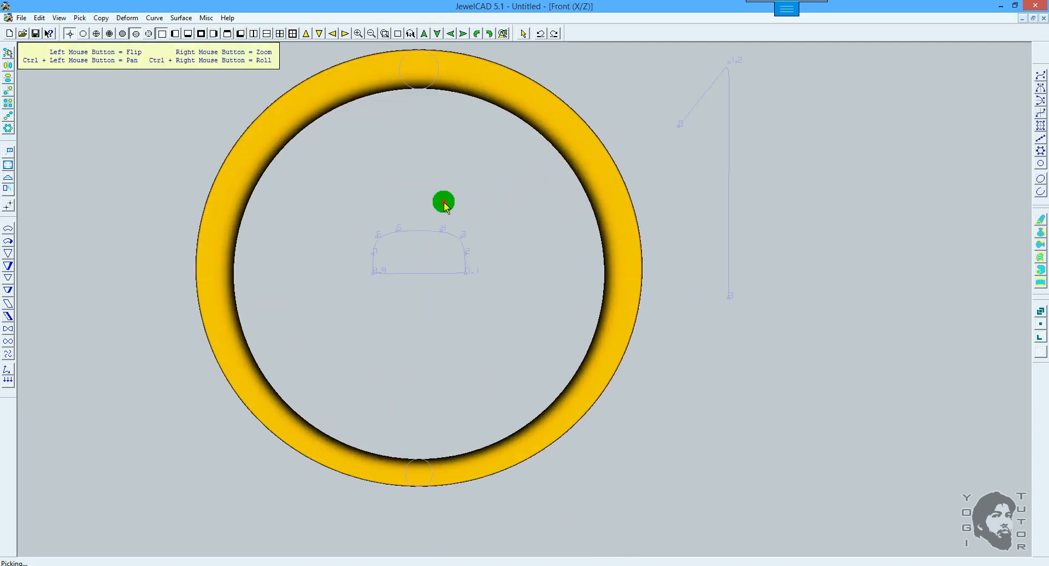
{"action": "mouse_move", "coordinate": [443, 202]}
{"action": "left_mouse_down", "text": "shift"}
{"action": "mouse_move", "coordinate": [496, 215]}
{"action": "mouse_move", "coordinate": [431, 208]}
{"action": "mouse_move", "coordinate": [562, 204]}
{"action": "mouse_move", "coordinate": [533, 165]}
{"action": "left_mouse_up", "text": "shift"}
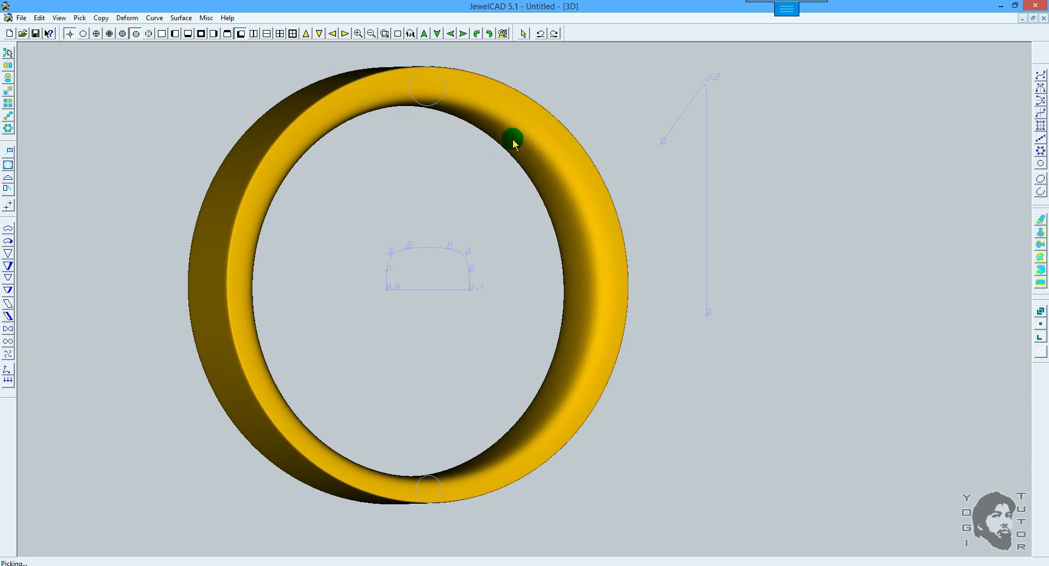
{"action": "key", "text": "F6"}
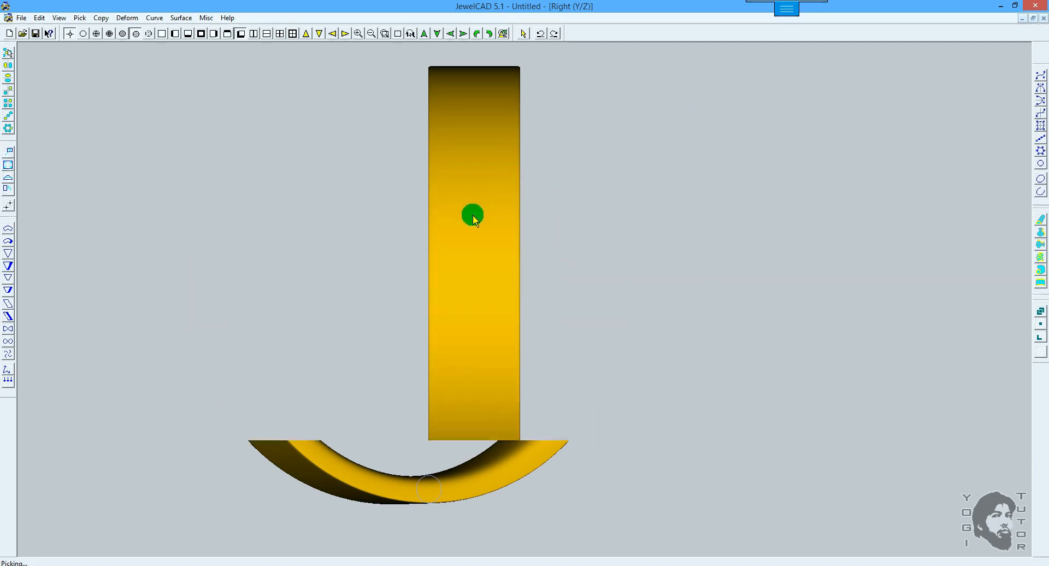
{"action": "scroll", "coordinate": [473, 215], "scroll_direction": "up", "scroll_amount": 1}
Return to the front wireframe display and undo the last two-rail surface, leaving only the construction curves.
{"action": "key", "text": "F10"}
{"action": "key", "text": "F5"}
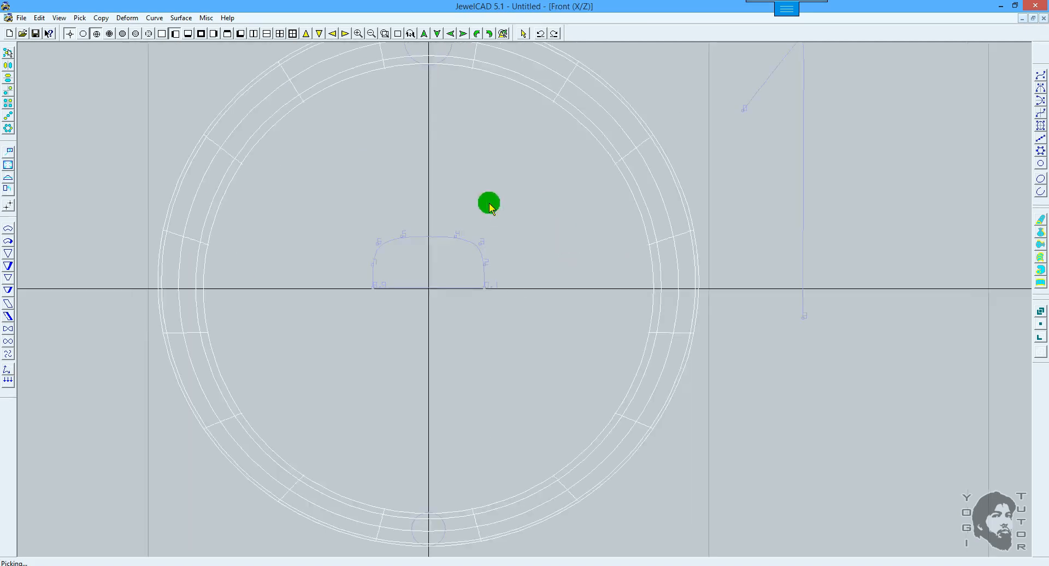
{"action": "scroll", "coordinate": [490, 202], "scroll_direction": "down", "scroll_amount": 1}
{"action": "key", "text": "ctrl+z"}
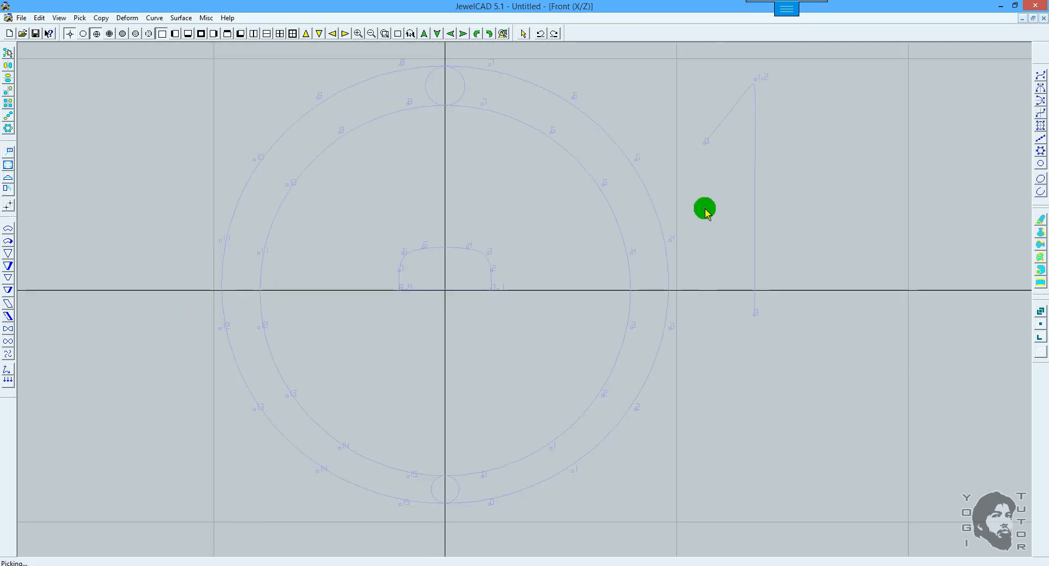
Create a two-rail Semi-scale surface from the D-shaped section with the first-row left-and-right section extent: outer circle as left rail, inner circle as right.
{"action": "left_click", "coordinate": [1040, 283]}
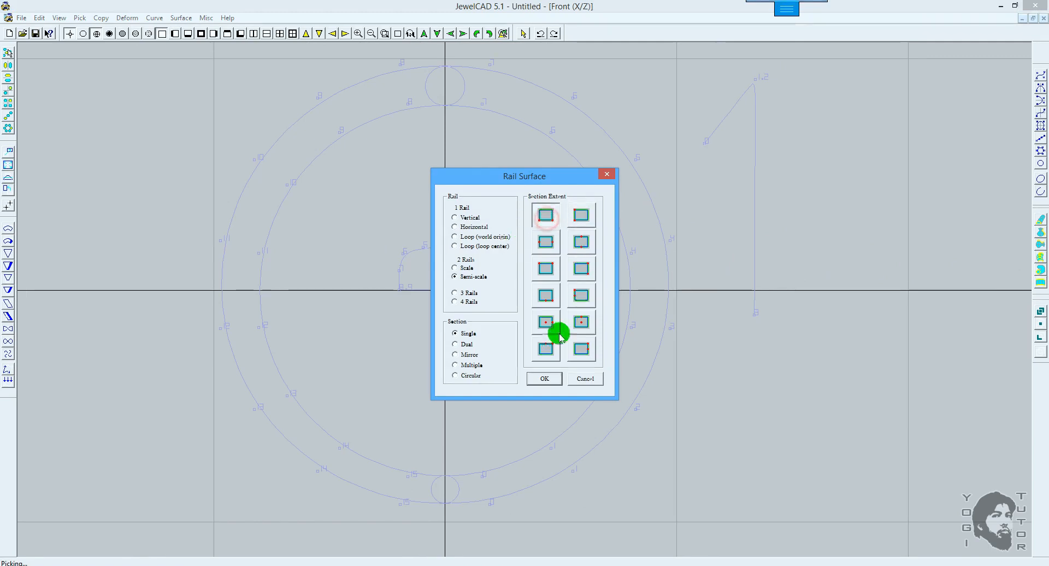
{"action": "left_click", "coordinate": [544, 379]}
{"action": "left_click", "coordinate": [567, 93]}
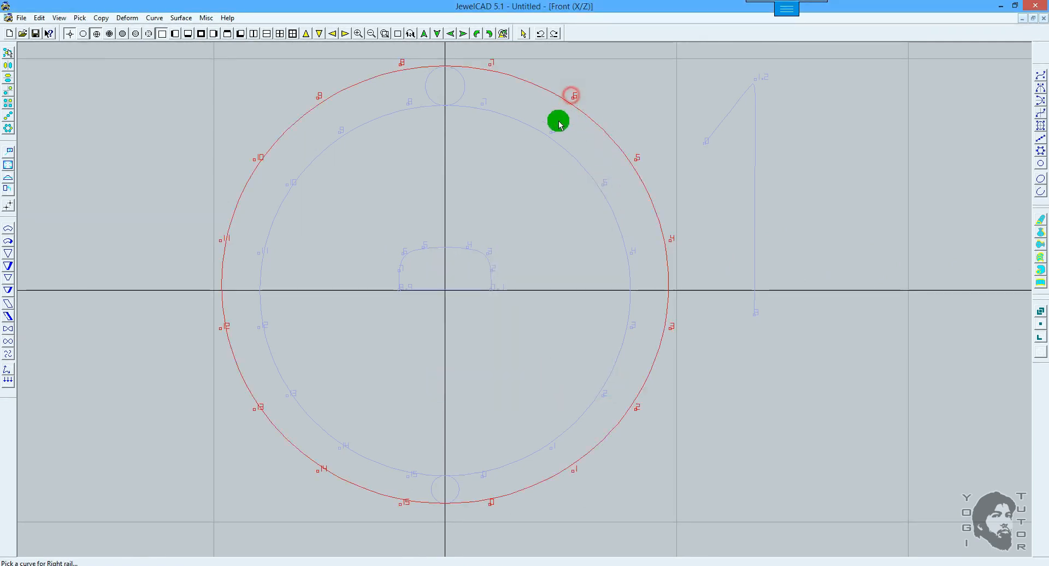
{"action": "left_click", "coordinate": [548, 135]}
{"action": "left_click", "coordinate": [491, 252]}
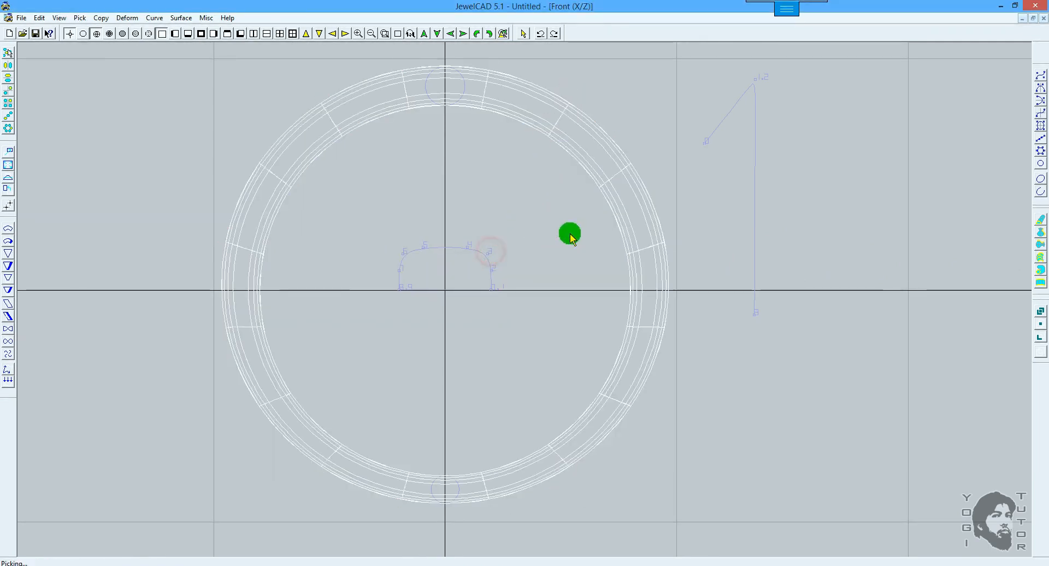
Examine the new ring band's side profile in shaded display.
{"action": "key", "text": "F8"}
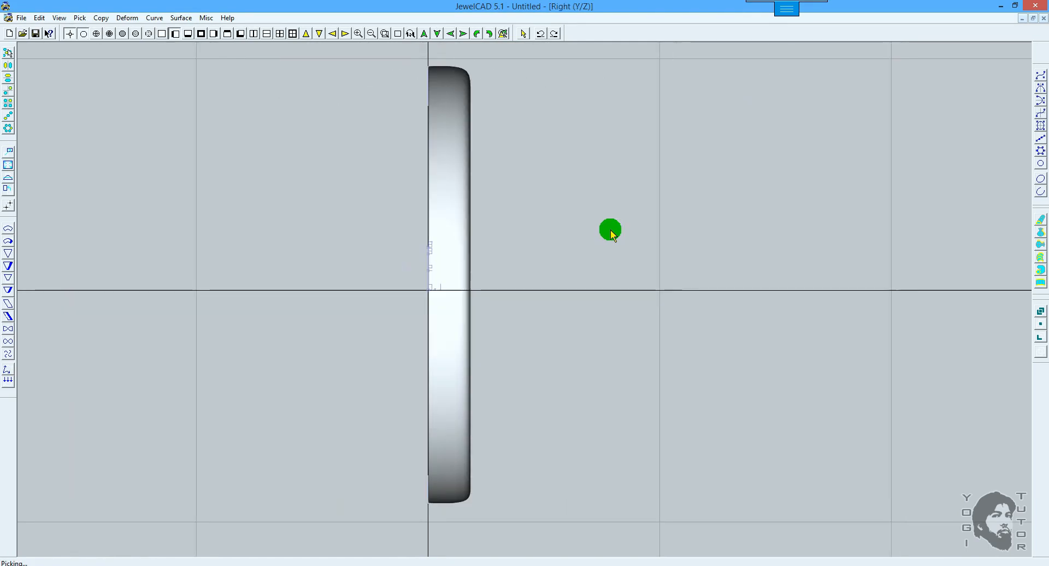
{"action": "key", "text": "F9"}
{"action": "key", "text": "F11"}
{"action": "left_click_drag", "start_coordinate": [506, 229], "coordinate": [576, 240], "text": "ctrl"}
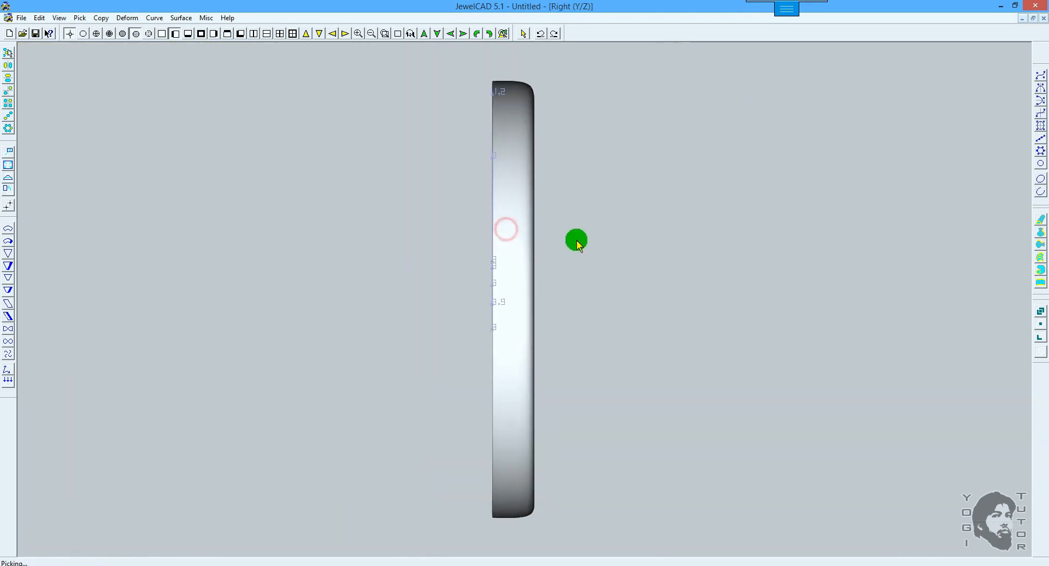
{"action": "left_click_drag", "start_coordinate": [681, 247], "coordinate": [503, 247]}
{"action": "key", "text": "F3"}
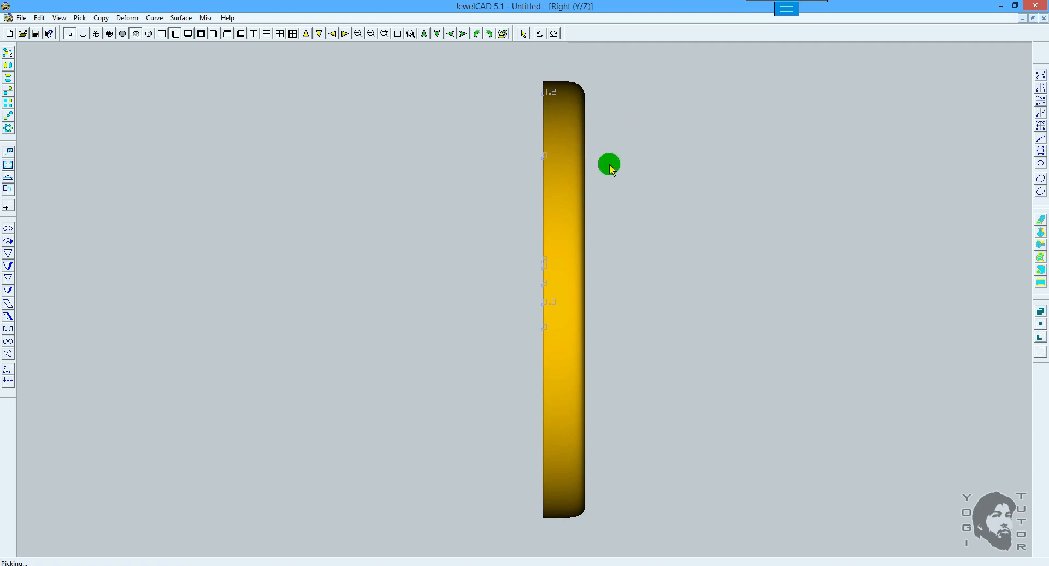
{"action": "key", "text": "F9"}
{"action": "right_click_drag", "start_coordinate": [577, 154], "coordinate": [598, 128]}
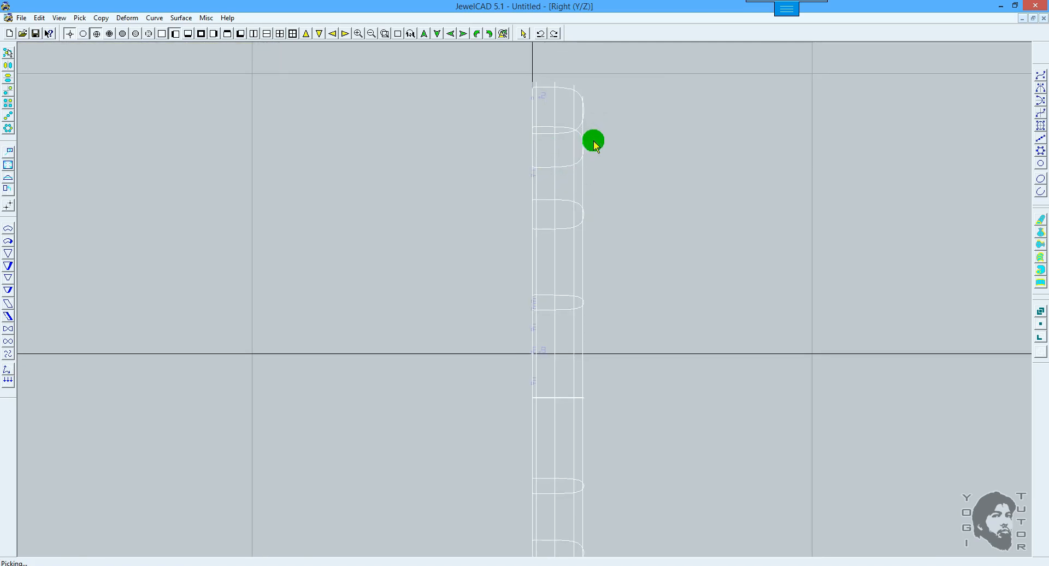
Check the band's flat front face and its wireframe cross-sections in the front and side views.
{"action": "scroll", "coordinate": [593, 139], "scroll_direction": "down", "scroll_amount": 1}
{"action": "key", "text": "F5"}
{"action": "scroll", "coordinate": [594, 140], "scroll_direction": "down", "scroll_amount": 2}
{"action": "scroll", "coordinate": [596, 180], "scroll_direction": "up", "scroll_amount": 2}
{"action": "key", "text": "F10"}
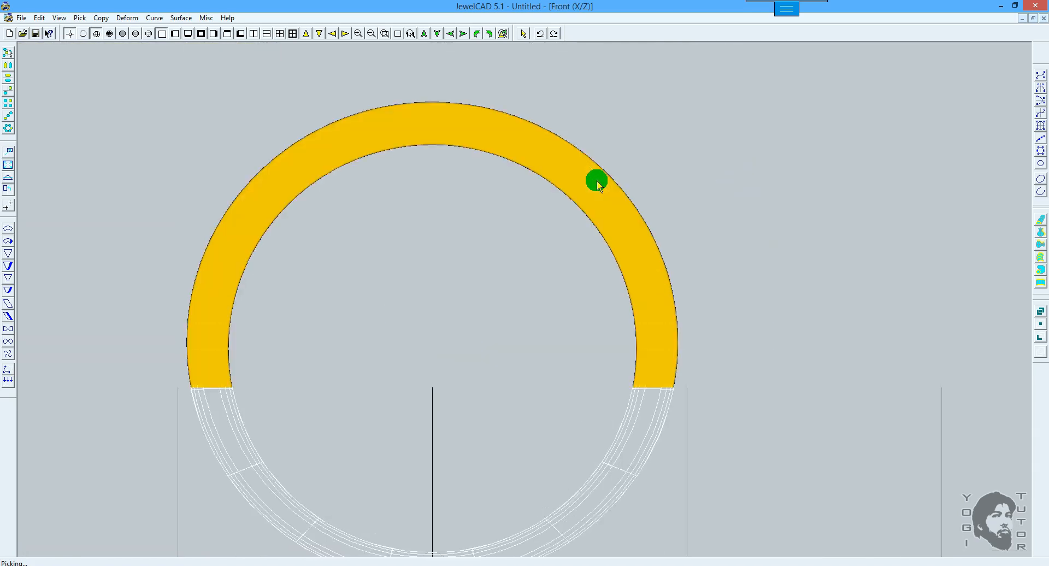
{"action": "left_click", "coordinate": [528, 191]}
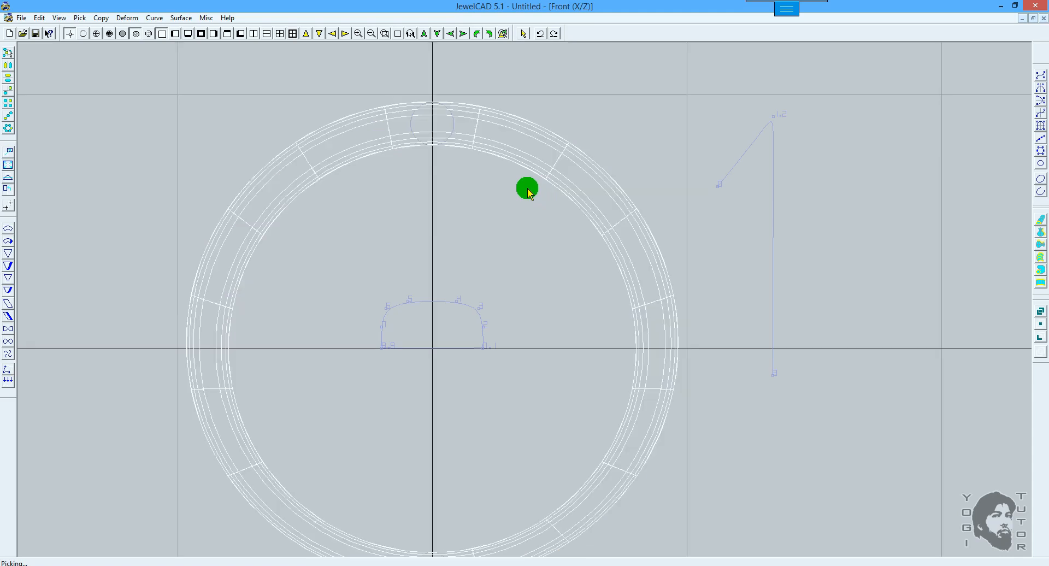
{"action": "key", "text": "F6"}
{"action": "scroll", "coordinate": [524, 200], "scroll_direction": "up", "scroll_amount": 2}
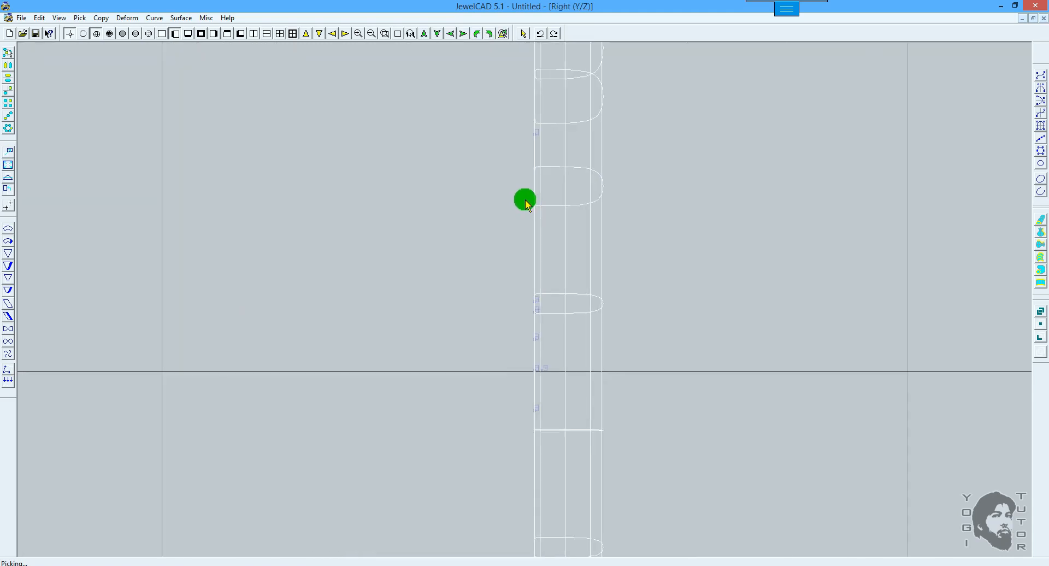
Measure the D-shaped section's height in the front view using the Extend tool.
{"action": "key", "text": "F5"}
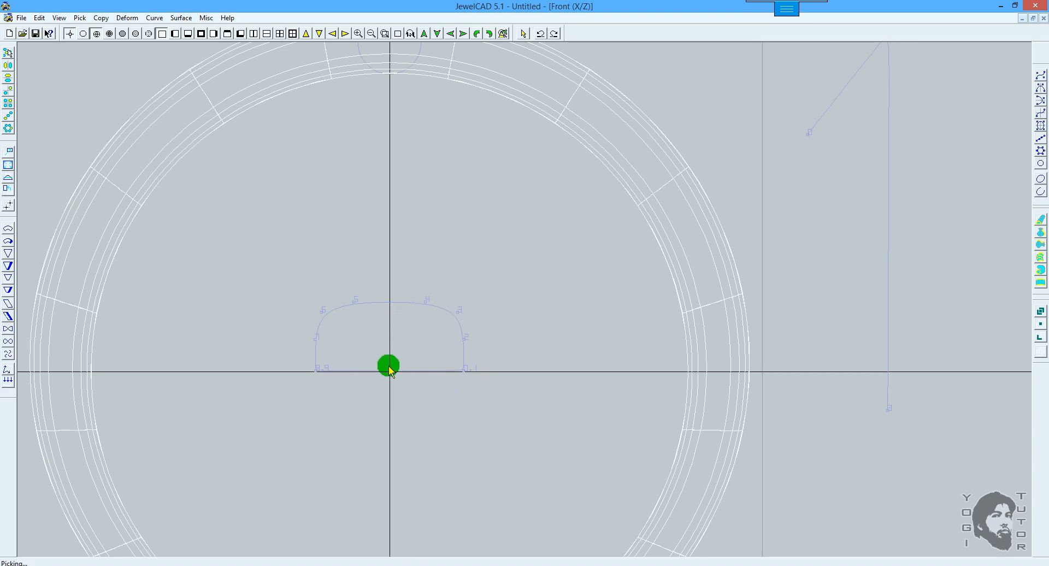
{"action": "left_click", "coordinate": [8, 113]}
{"action": "left_click", "coordinate": [389, 312]}
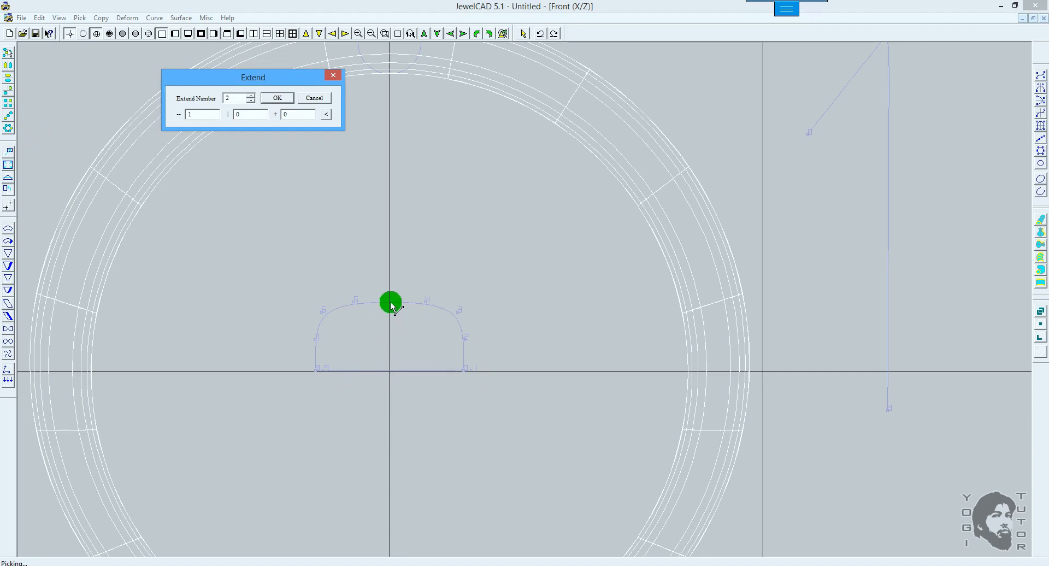
{"action": "left_click_drag", "start_coordinate": [392, 306], "coordinate": [391, 368]}
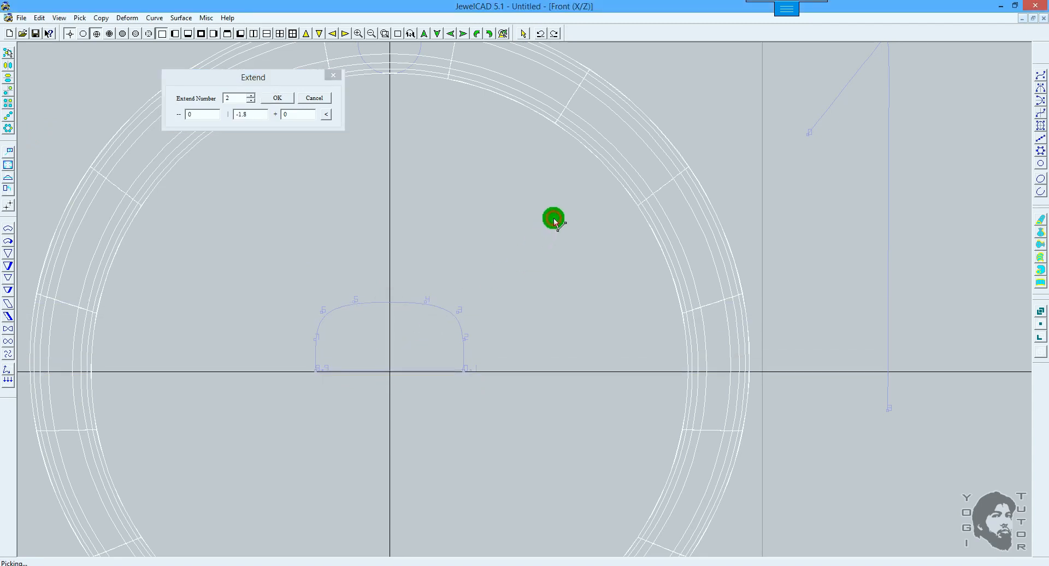
Measure the shaded ring band's width across its side profile.
{"action": "key", "text": "F6"}
{"action": "right_click_drag", "start_coordinate": [601, 267], "coordinate": [626, 267]}
{"action": "left_click_drag", "start_coordinate": [642, 248], "coordinate": [612, 283], "text": "ctrl"}
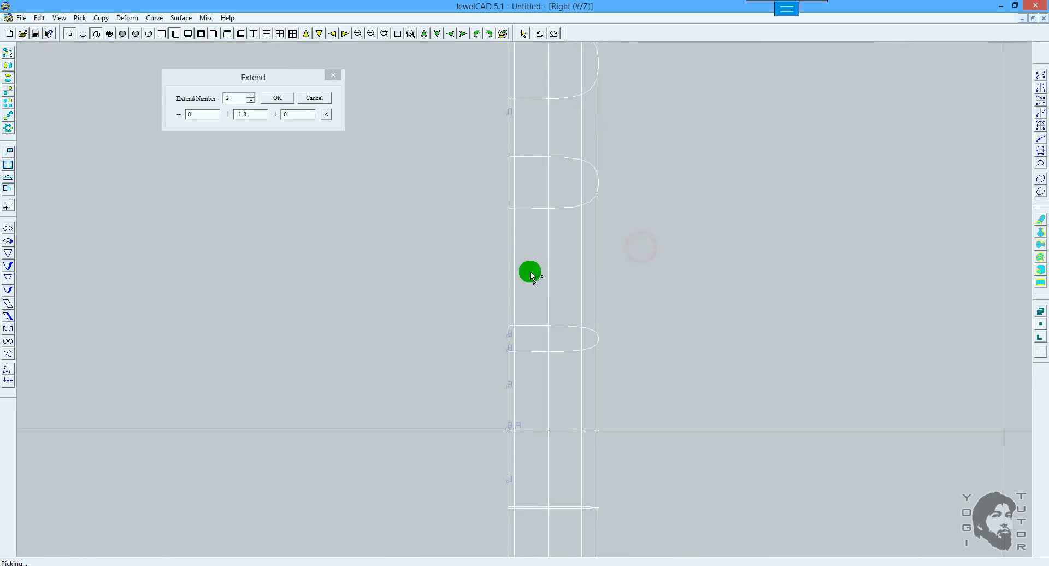
{"action": "key", "text": "F12"}
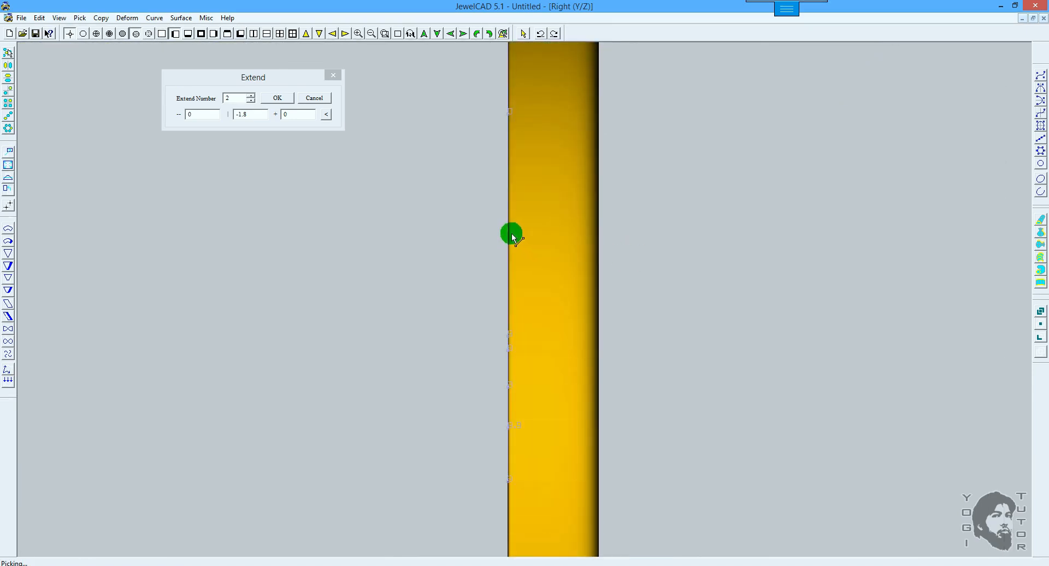
{"action": "left_click_drag", "start_coordinate": [510, 235], "coordinate": [600, 242]}
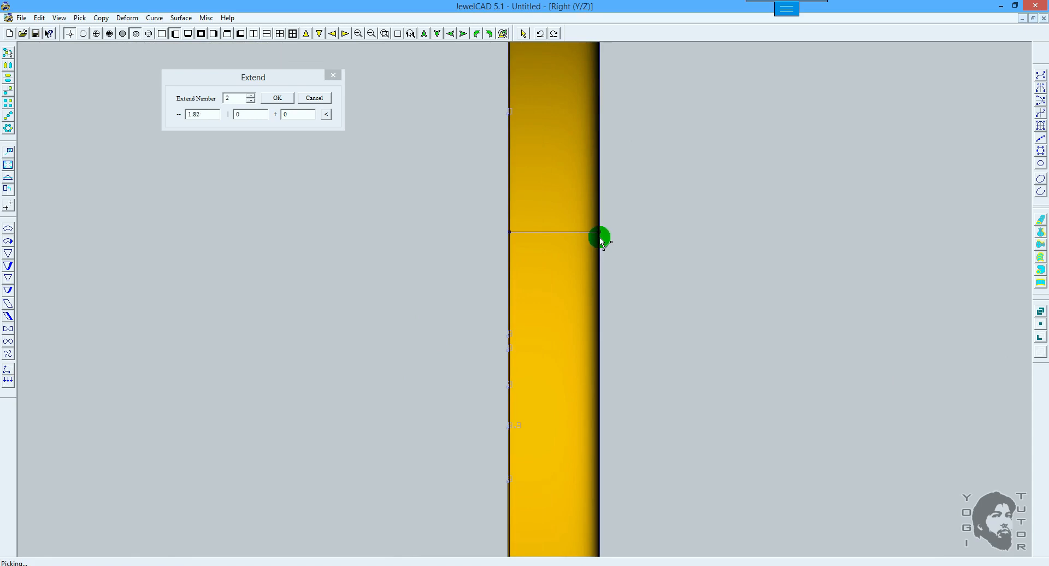
{"action": "key", "text": "F9"}
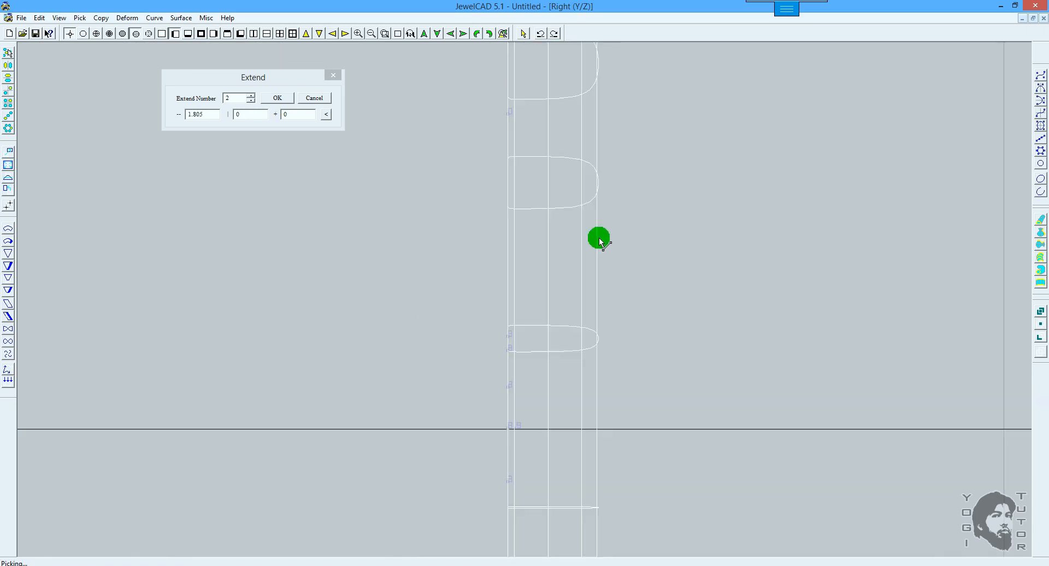
Measure the D-shaped section's height again at closer range, and leave the Extend tool without extending anything.
{"action": "key", "text": "F5"}
{"action": "scroll", "coordinate": [530, 251], "scroll_direction": "up", "scroll_amount": 4}
{"action": "middle_click_drag", "start_coordinate": [396, 304], "coordinate": [528, 273]}
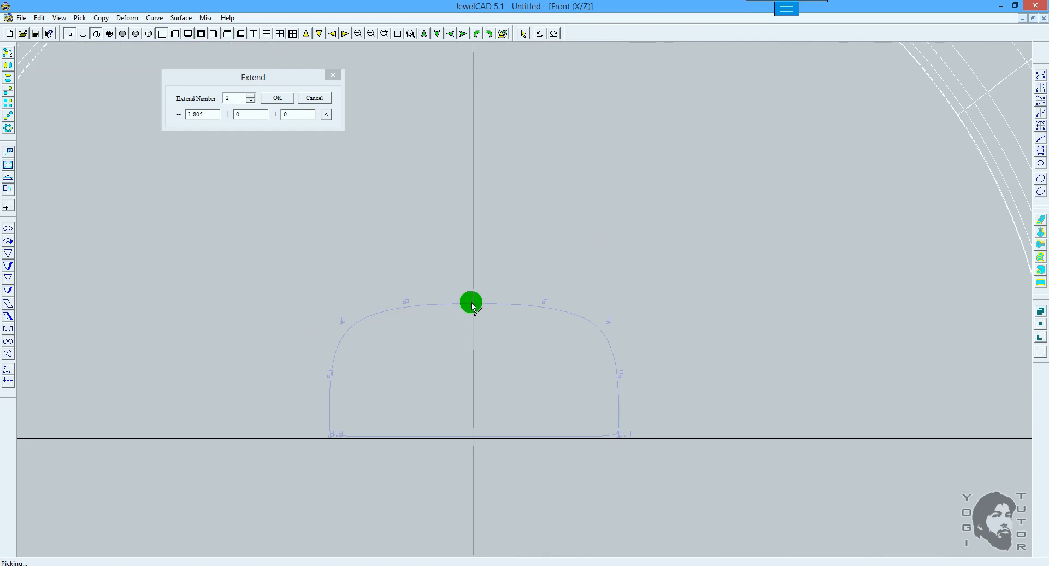
{"action": "left_click_drag", "start_coordinate": [473, 303], "coordinate": [464, 435]}
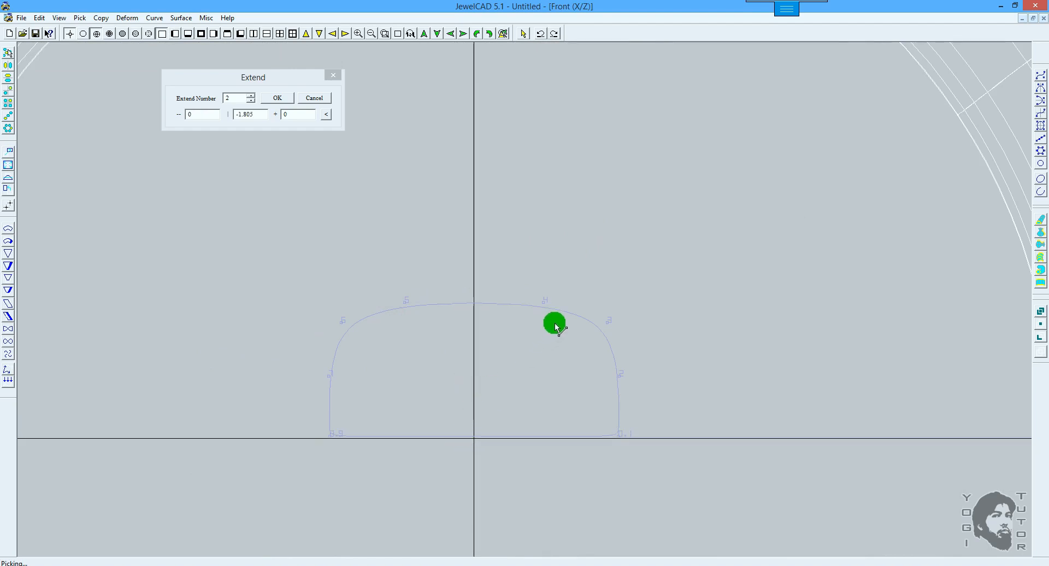
{"action": "scroll", "coordinate": [562, 306], "scroll_direction": "down", "scroll_amount": 2}
{"action": "left_click", "coordinate": [314, 99]}
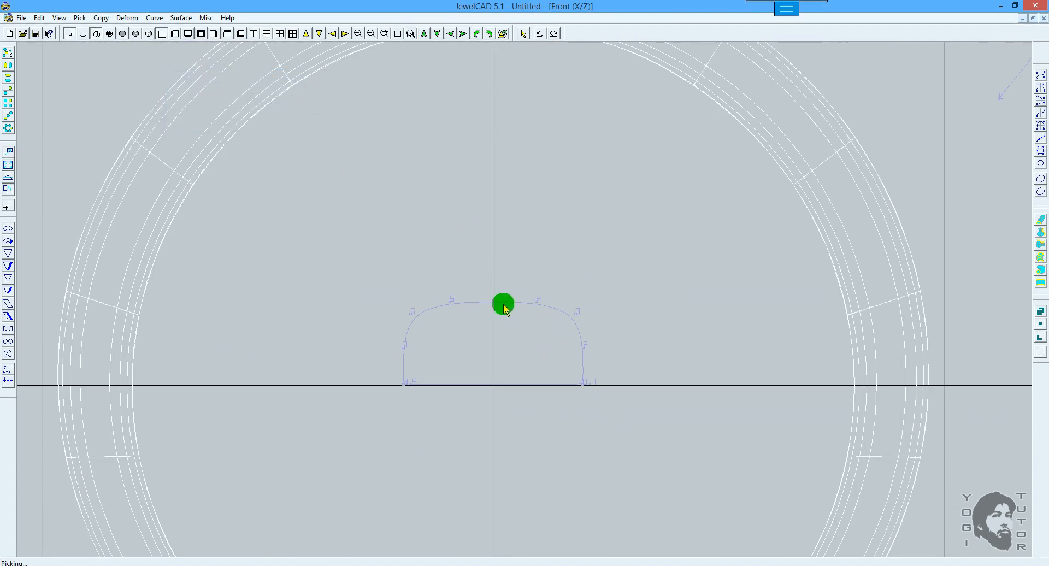
Review the band in side and front views, and undo its two-rail surface to leave the bare construction curves.
{"action": "key", "text": "F6"}
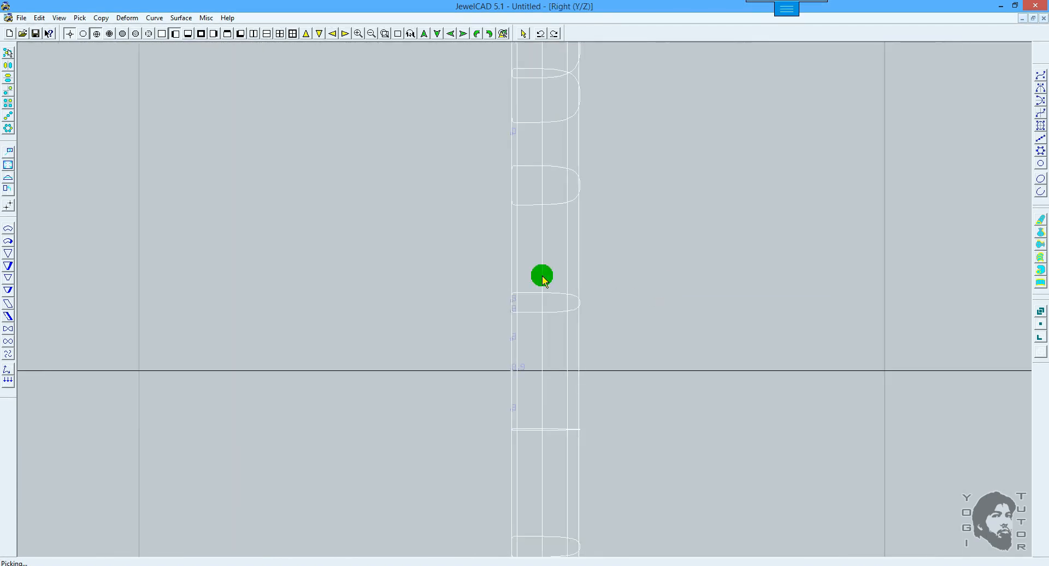
{"action": "key", "text": "F12"}
{"action": "key", "text": "F5"}
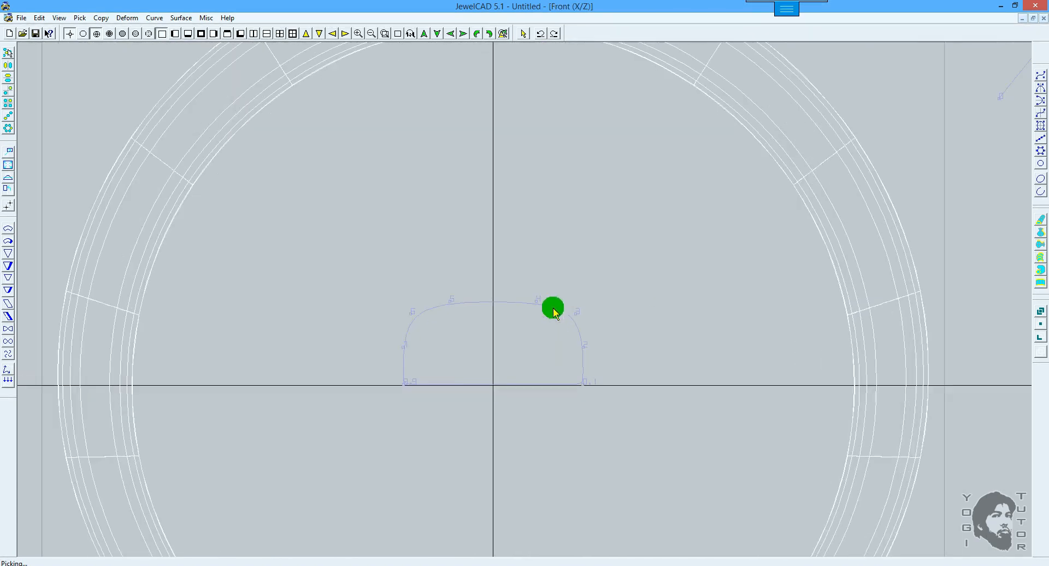
{"action": "scroll", "coordinate": [569, 383], "scroll_direction": "down", "scroll_amount": 1}
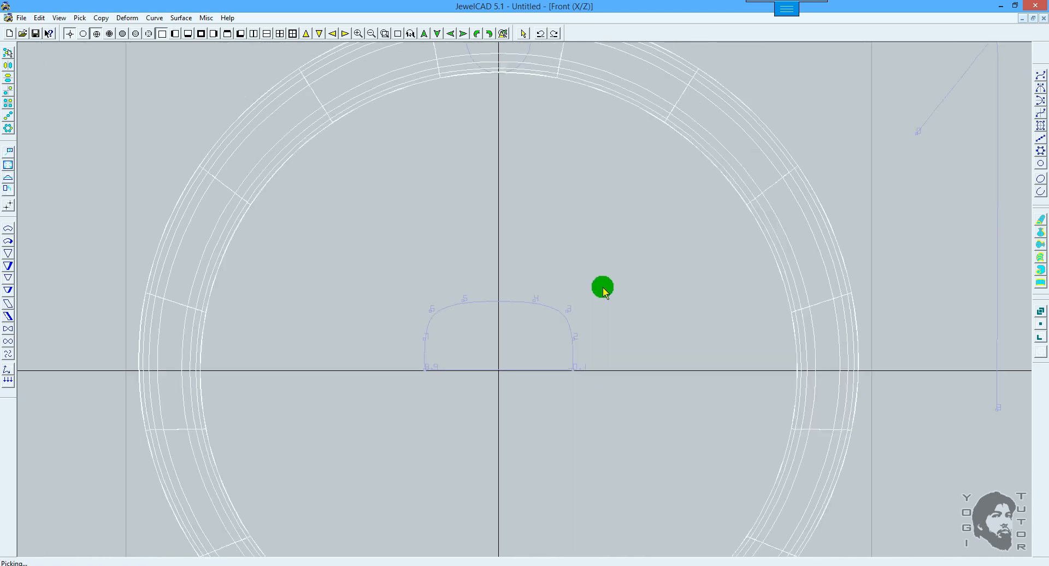
{"action": "middle_click_drag", "start_coordinate": [619, 264], "coordinate": [594, 309]}
{"action": "key", "text": "F12"}
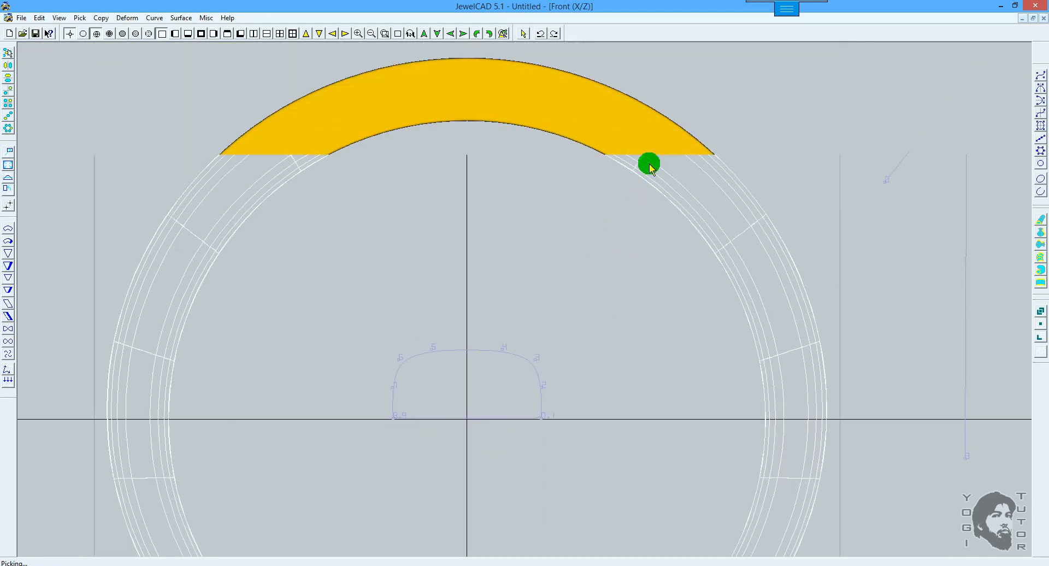
{"action": "left_click", "coordinate": [693, 148]}
{"action": "key", "text": "F7"}
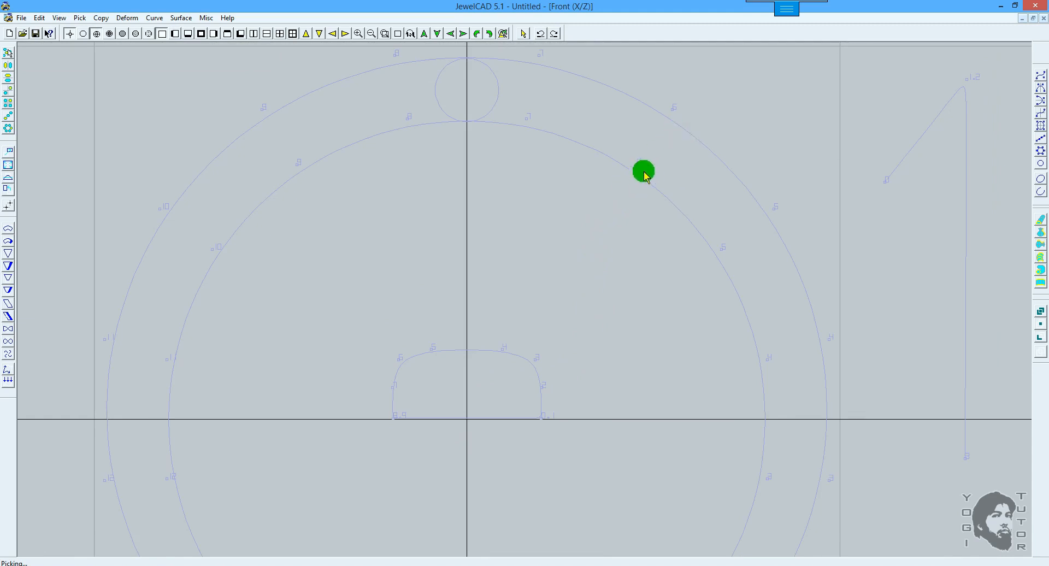
{"action": "right_click_drag", "start_coordinate": [632, 283], "coordinate": [655, 178]}
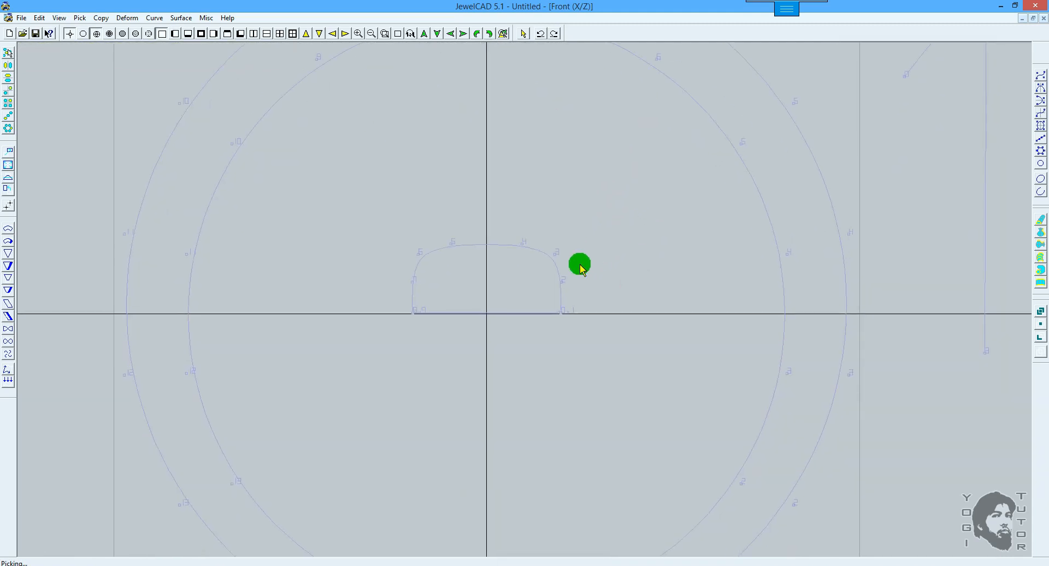
{"action": "scroll", "coordinate": [598, 260], "scroll_direction": "down", "scroll_amount": 2}
{"action": "right_click_drag", "start_coordinate": [643, 229], "coordinate": [581, 283]}
{"action": "scroll", "coordinate": [604, 256], "scroll_direction": "up", "scroll_amount": 1}
{"action": "scroll", "coordinate": [591, 267], "scroll_direction": "down", "scroll_amount": 1}
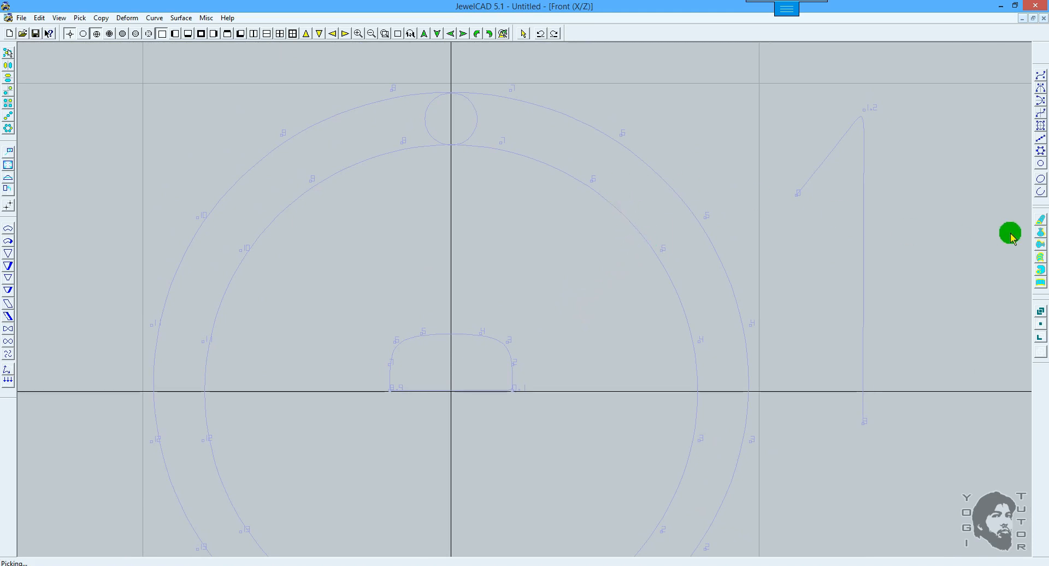
{"action": "left_click", "coordinate": [1040, 283]}
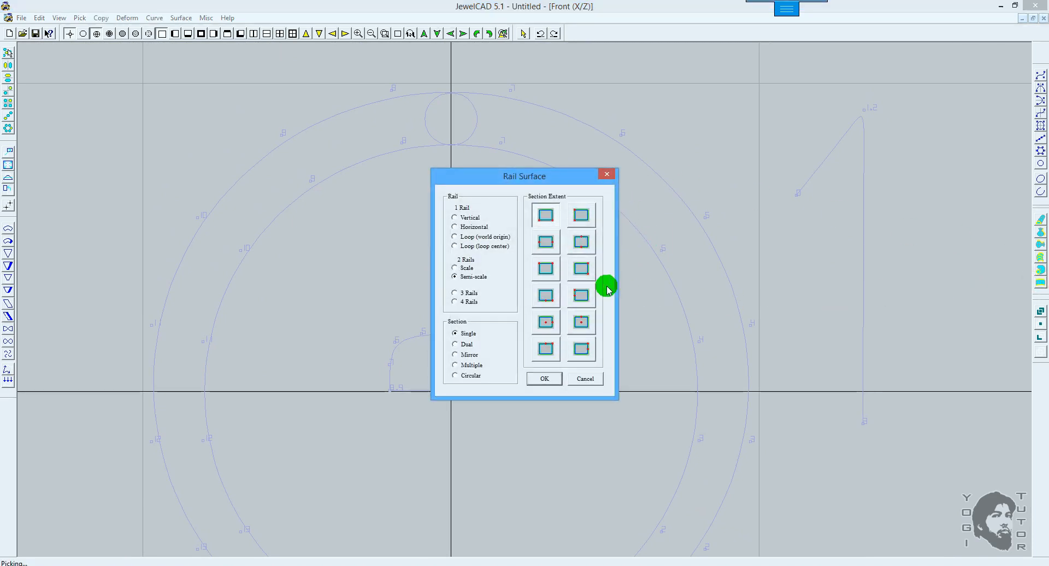
{"action": "left_click", "coordinate": [552, 374]}
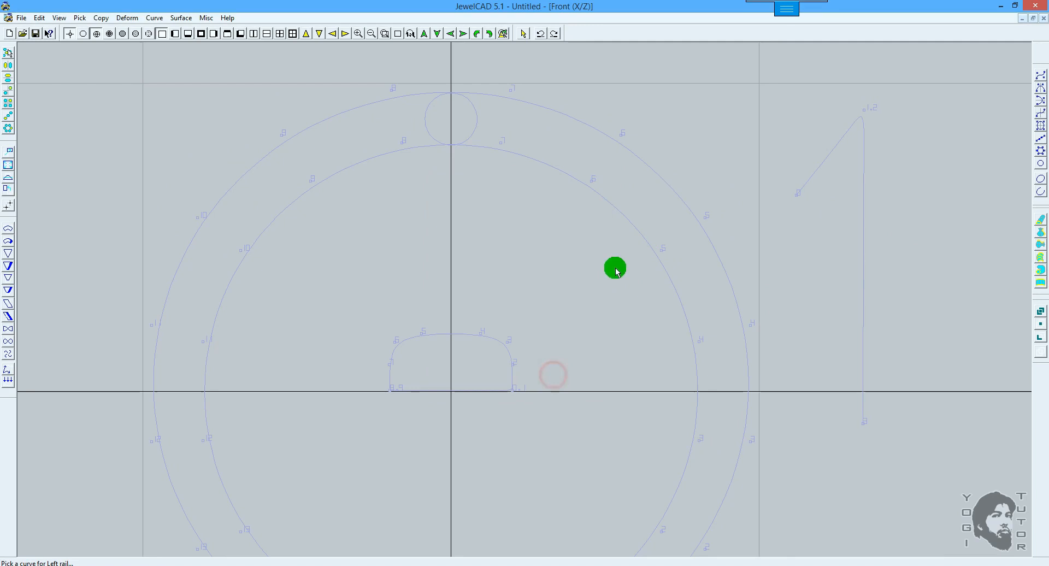
{"action": "left_click", "coordinate": [623, 216]}
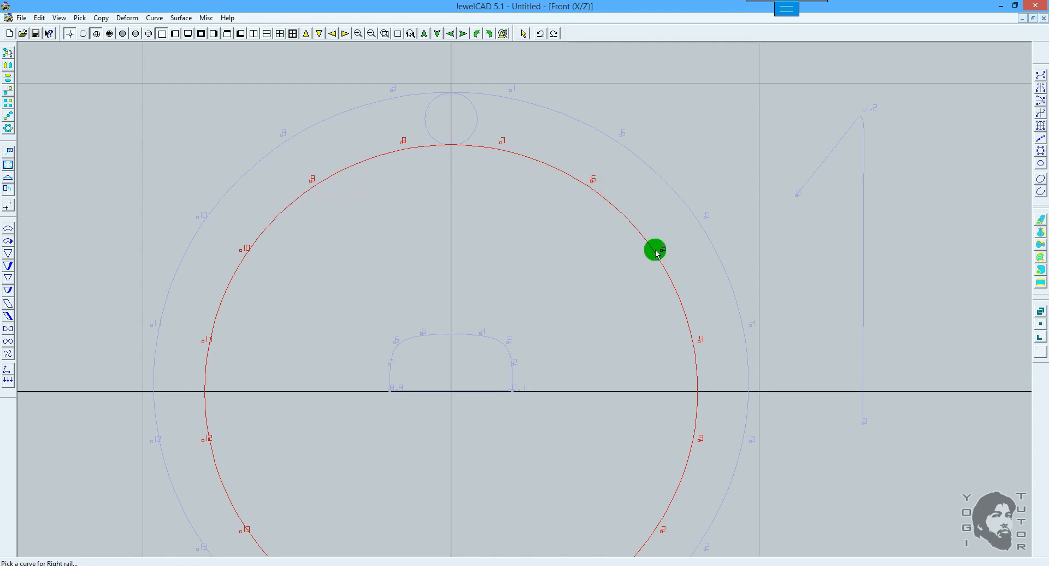
{"action": "left_click", "coordinate": [698, 221]}
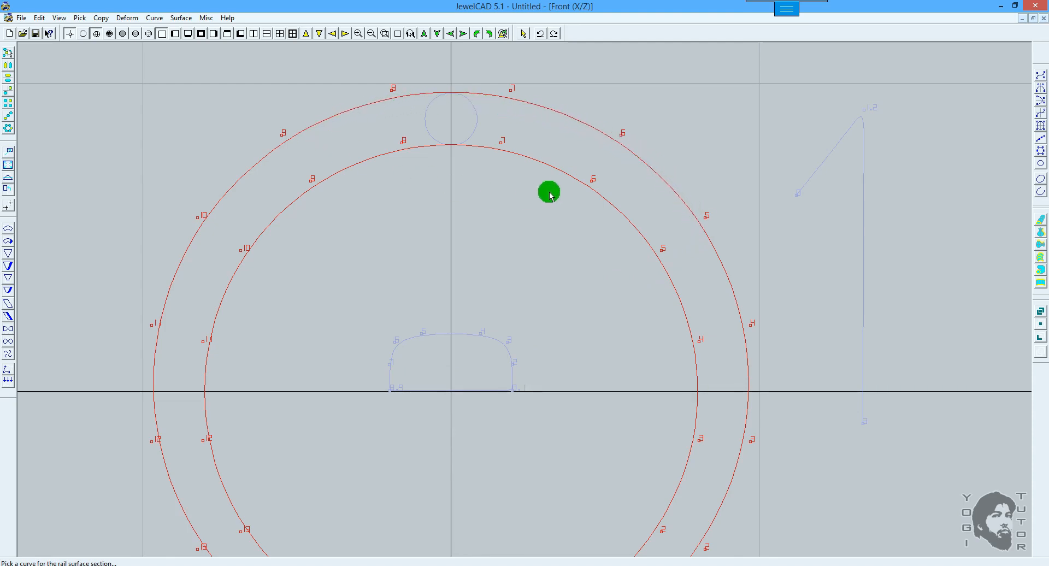
{"action": "key", "text": "space"}
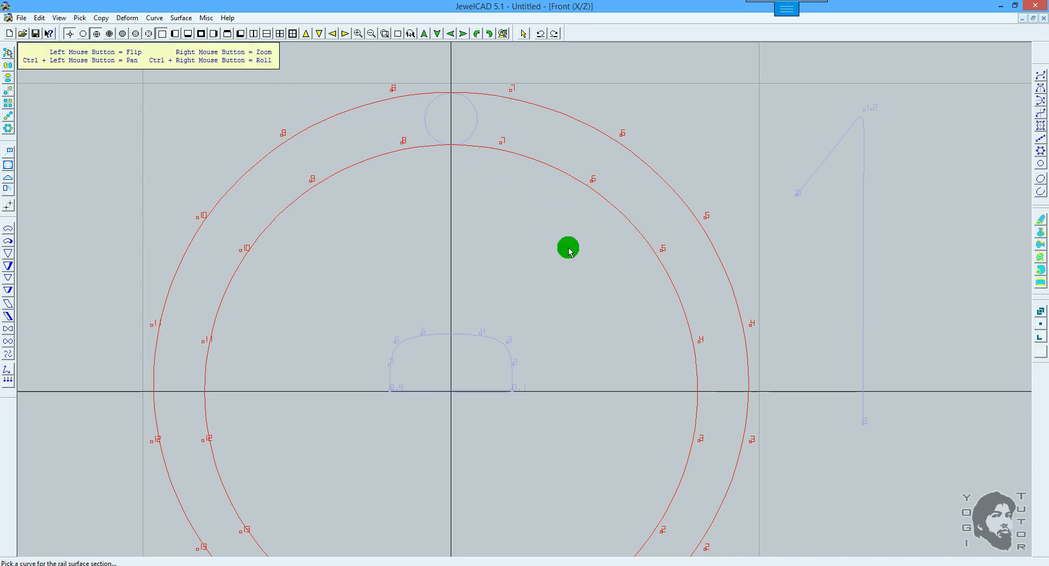
{"action": "left_click_drag", "start_coordinate": [584, 262], "coordinate": [601, 180]}
{"action": "right_click_drag", "start_coordinate": [603, 305], "coordinate": [574, 431]}
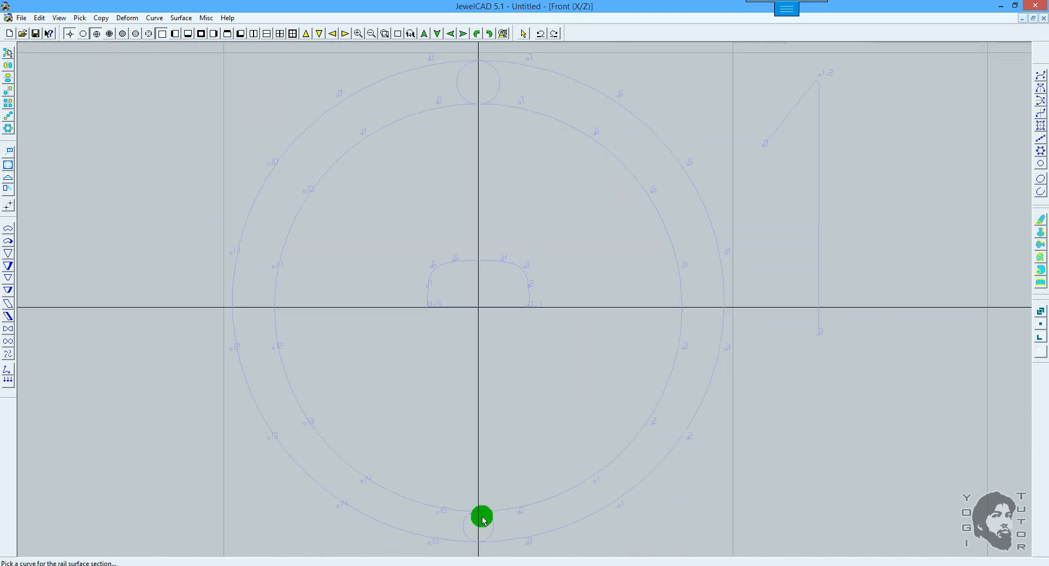
Pick the D-shaped section and try sizing its width to about 0.52, undoing the change.
{"action": "left_click", "coordinate": [538, 299]}
{"action": "key", "text": "space"}
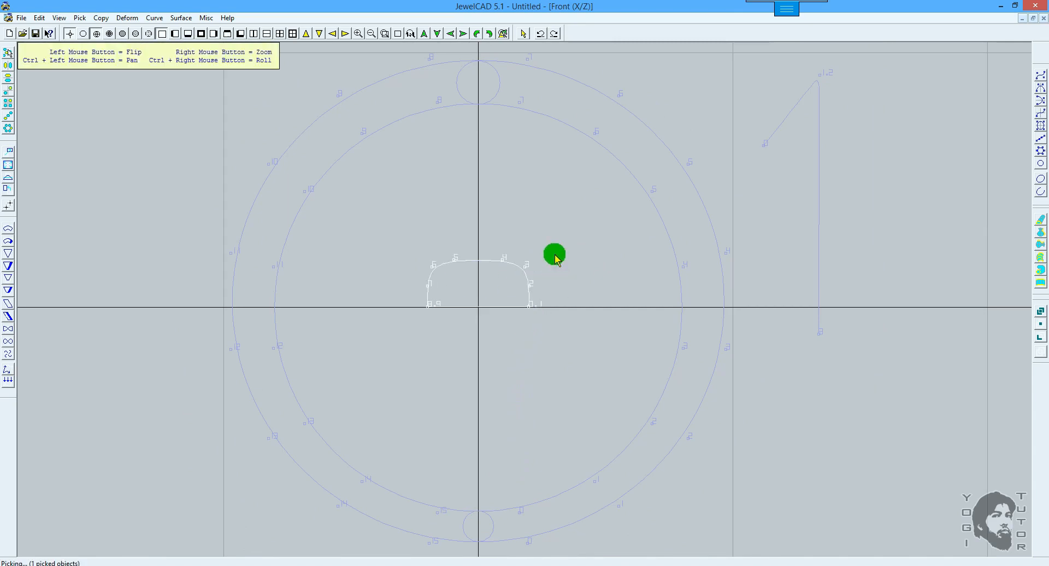
{"action": "left_click_drag", "start_coordinate": [555, 253], "coordinate": [568, 277]}
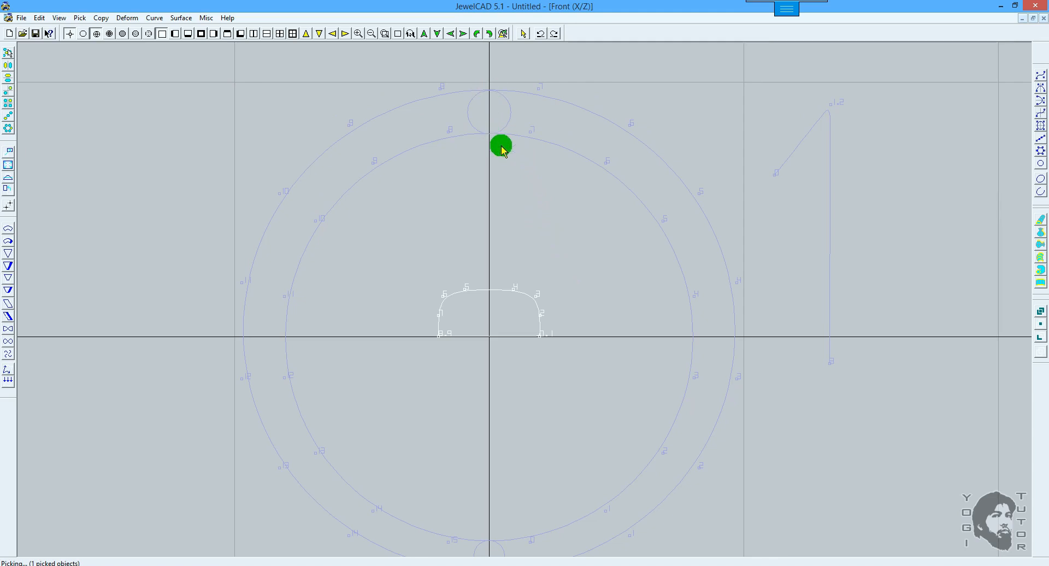
{"action": "scroll", "coordinate": [560, 264], "scroll_direction": "up", "scroll_amount": 1}
{"action": "key", "text": "s"}
{"action": "left_click_drag", "start_coordinate": [621, 280], "coordinate": [556, 279]}
{"action": "key", "text": "ctrl+z"}
Try sizing the D-shaped section's width in the front view to about 0.35, undoing the change.
{"action": "middle_click_drag", "start_coordinate": [575, 384], "coordinate": [555, 310]}
{"action": "key", "text": "F5"}
{"action": "scroll", "coordinate": [601, 257], "scroll_direction": "up", "scroll_amount": 2}
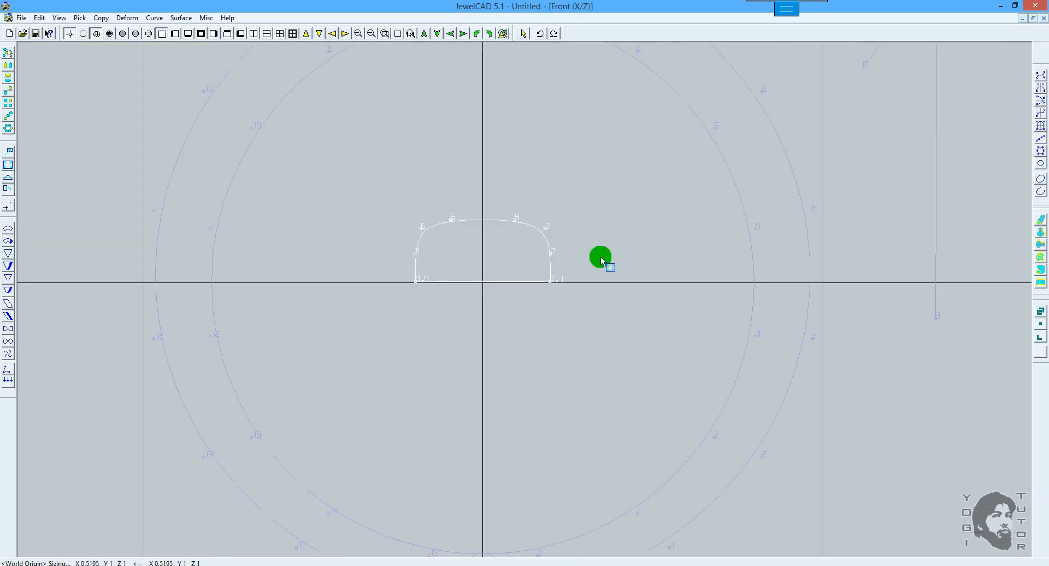
{"action": "left_click_drag", "start_coordinate": [662, 238], "coordinate": [548, 240]}
{"action": "key", "text": "ctrl+z"}
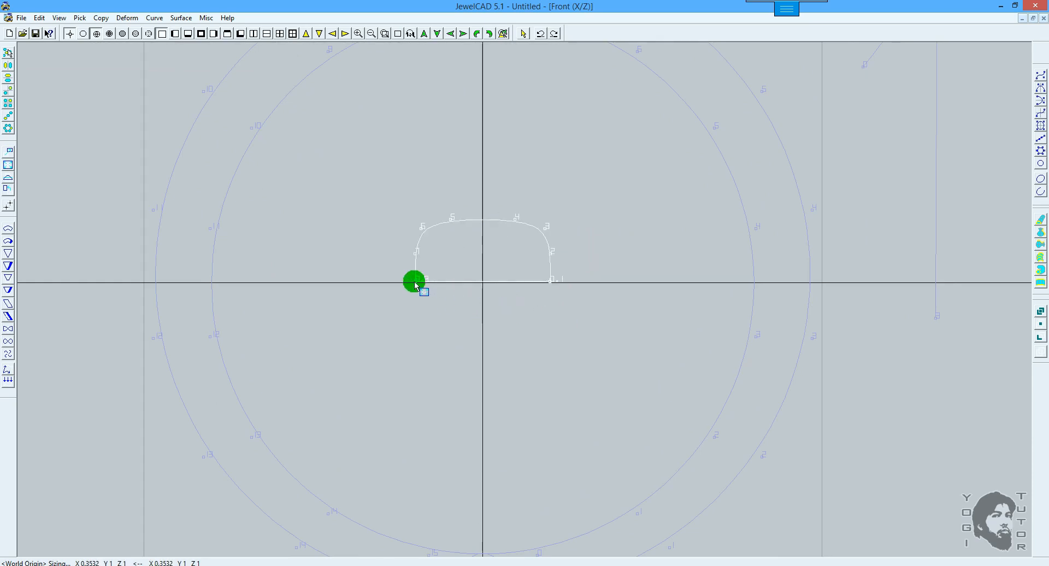
Pick the two lowest control points of the outer circle and move them down about 5.48 along Z.
{"action": "scroll", "coordinate": [600, 290], "scroll_direction": "down", "scroll_amount": 1}
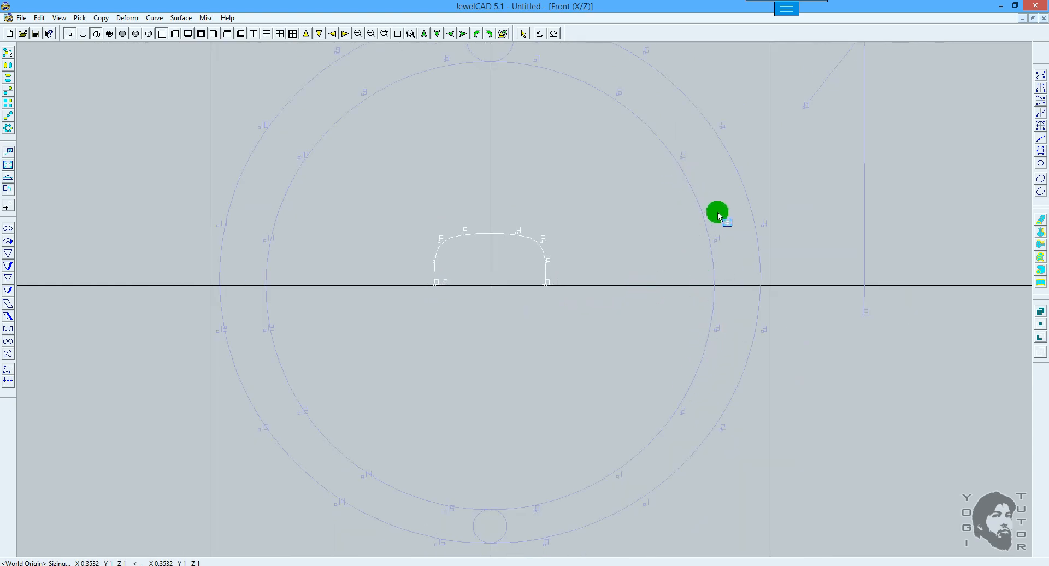
{"action": "middle_click_drag", "start_coordinate": [717, 212], "coordinate": [715, 205]}
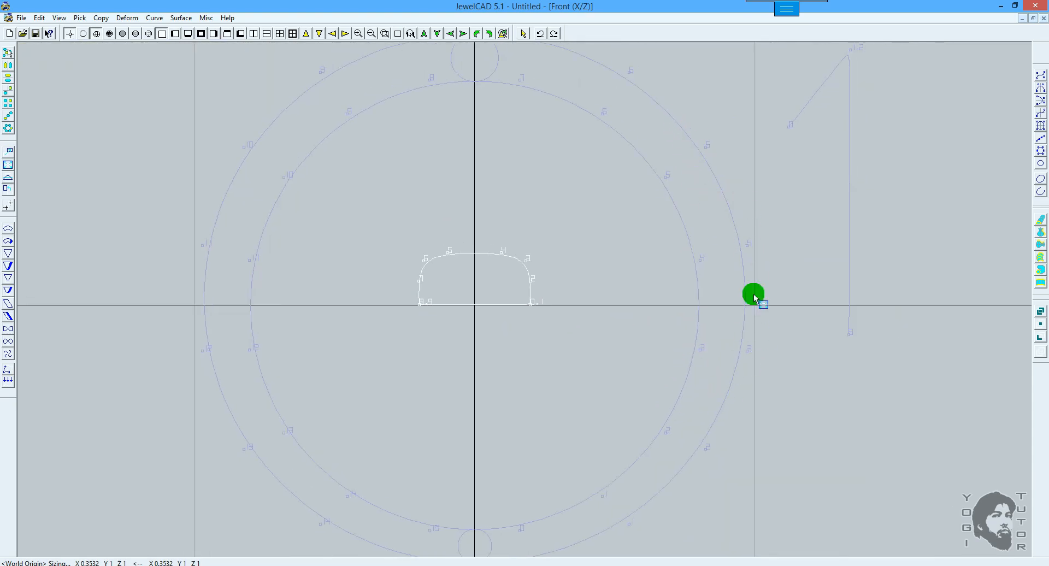
{"action": "scroll", "coordinate": [722, 244], "scroll_direction": "down", "scroll_amount": 1}
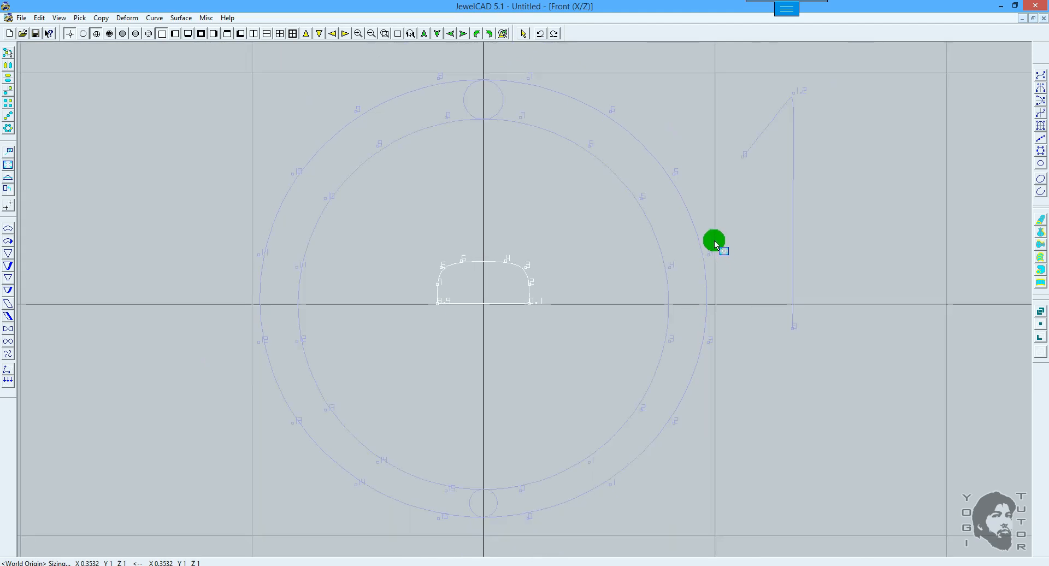
{"action": "middle_click_drag", "start_coordinate": [557, 375], "coordinate": [633, 228]}
{"action": "scroll", "coordinate": [623, 334], "scroll_direction": "up", "scroll_amount": 2}
{"action": "left_click", "coordinate": [681, 384]}
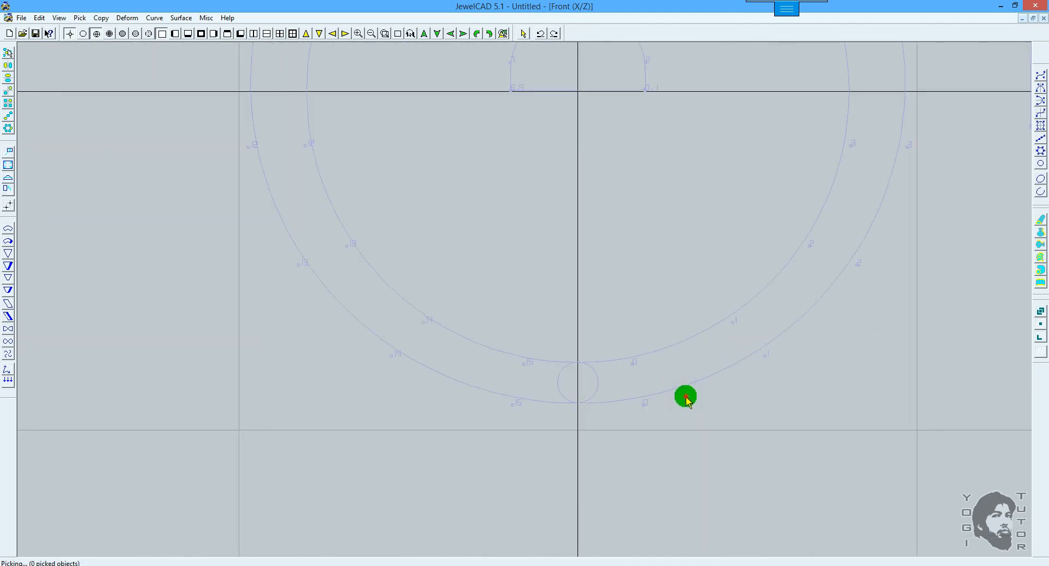
{"action": "right_click_drag", "start_coordinate": [686, 398], "coordinate": [493, 396]}
{"action": "scroll", "coordinate": [541, 393], "scroll_direction": "down", "scroll_amount": 1}
{"action": "key", "text": "m"}
{"action": "left_click_drag", "start_coordinate": [690, 224], "coordinate": [709, 339]}
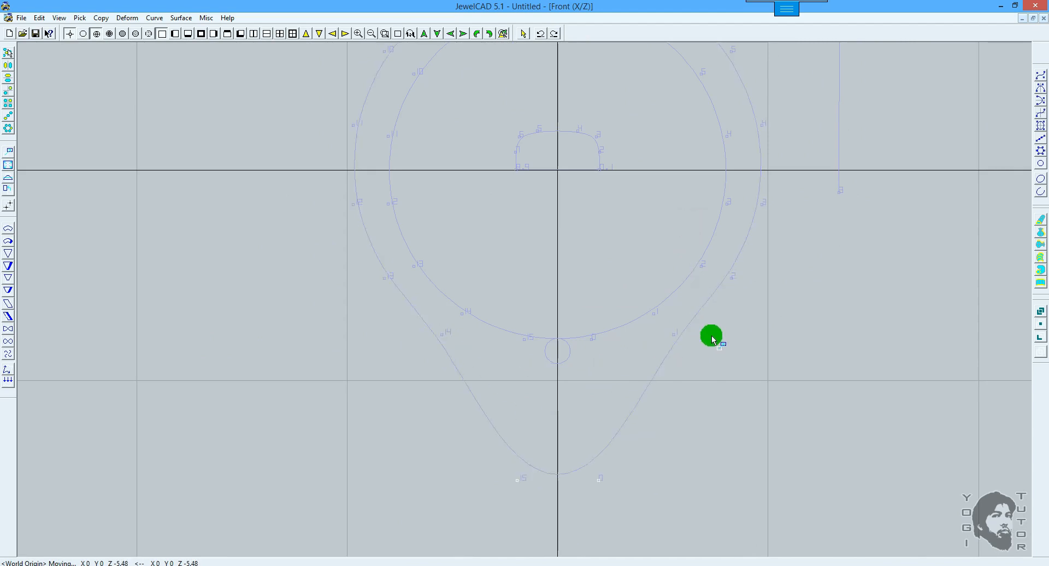
{"action": "scroll", "coordinate": [729, 289], "scroll_direction": "down", "scroll_amount": 1}
{"action": "middle_click_drag", "start_coordinate": [761, 229], "coordinate": [752, 249]}
{"action": "left_click_drag", "start_coordinate": [752, 249], "coordinate": [739, 268], "text": "ctrl"}
{"action": "key", "text": "space"}
{"action": "right_click", "coordinate": [782, 241]}
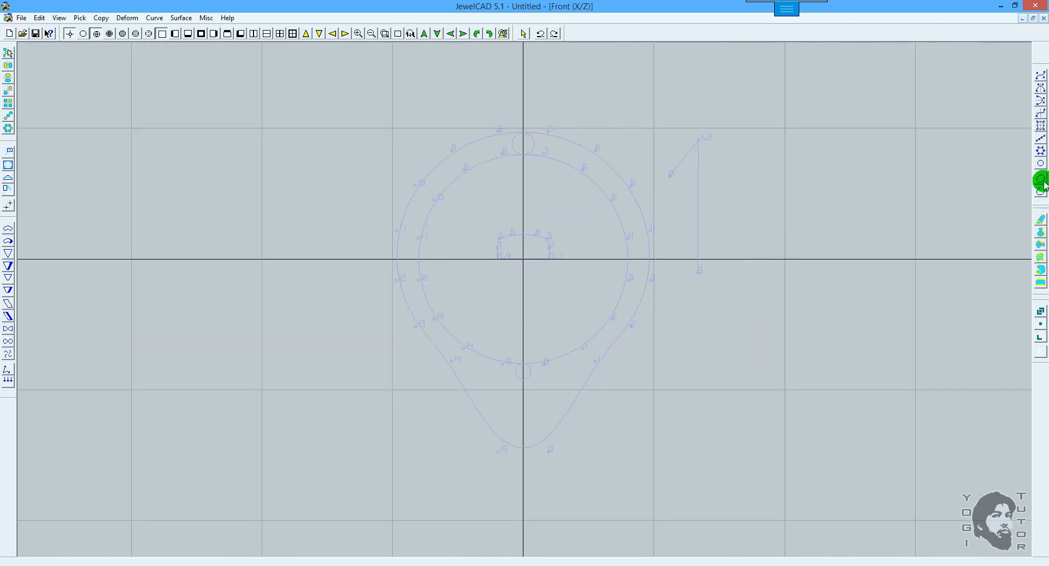
Create a two-rail Semi-scale surface with the inner circle as left rail, the stretched outer curve as right rail and the single D-shaped section.
{"action": "left_click", "coordinate": [1040, 281]}
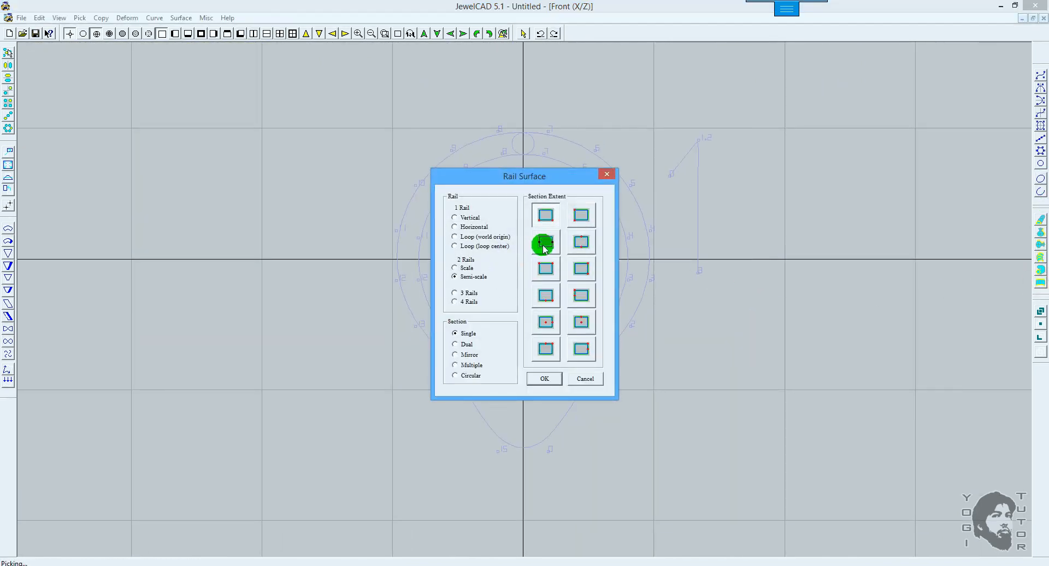
{"action": "left_click", "coordinate": [544, 384]}
{"action": "scroll", "coordinate": [622, 213], "scroll_direction": "up", "scroll_amount": 1}
{"action": "left_click", "coordinate": [627, 185]}
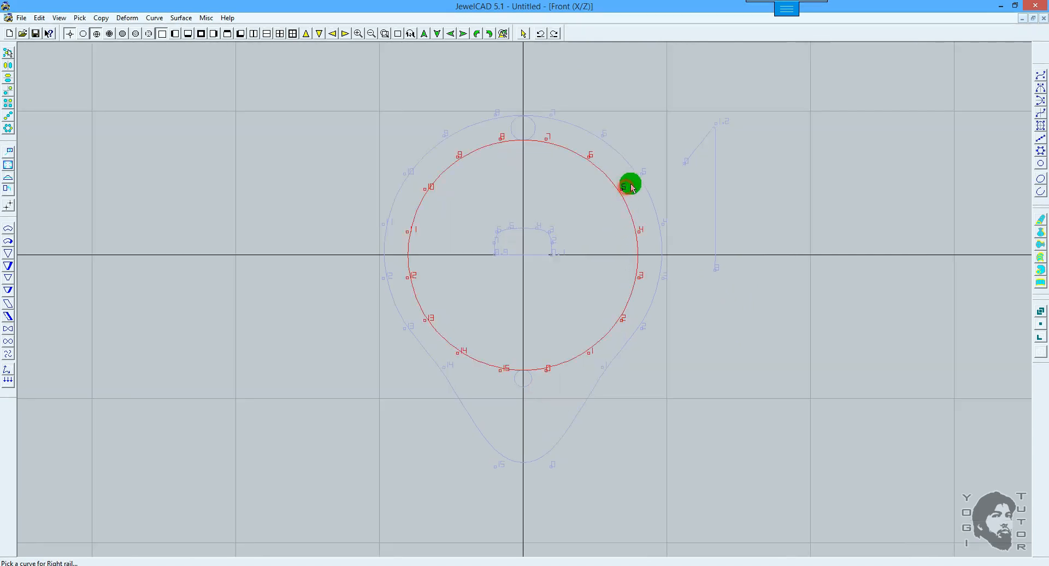
{"action": "left_click", "coordinate": [640, 178]}
{"action": "left_click", "coordinate": [548, 233]}
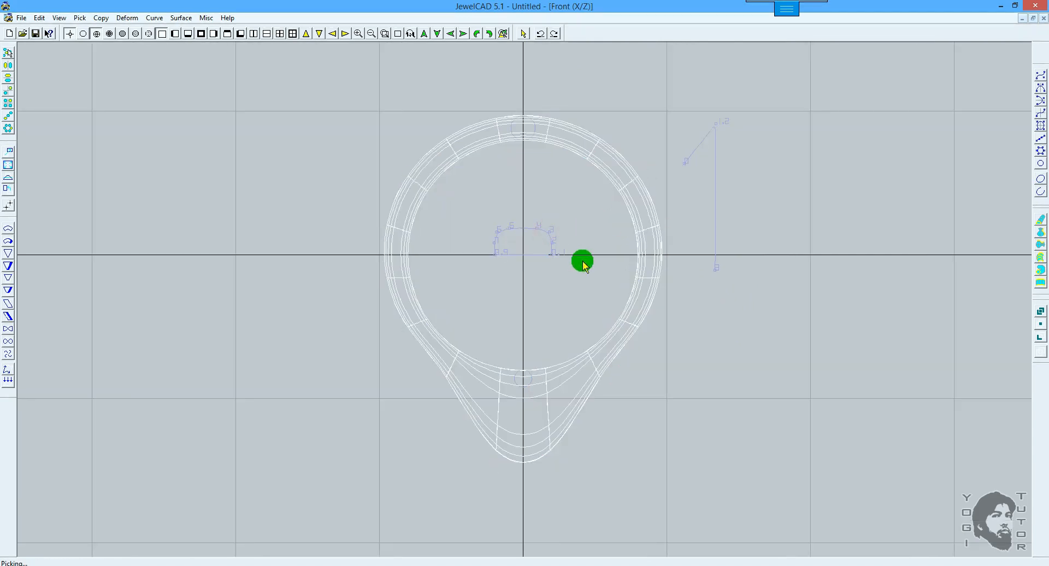
Examine the shaded teardrop band in the front view, and undo its surface and the outer curve's control point move.
{"action": "scroll", "coordinate": [591, 260], "scroll_direction": "up", "scroll_amount": 3}
{"action": "middle_click_drag", "start_coordinate": [607, 329], "coordinate": [608, 268]}
{"action": "key", "text": "F12"}
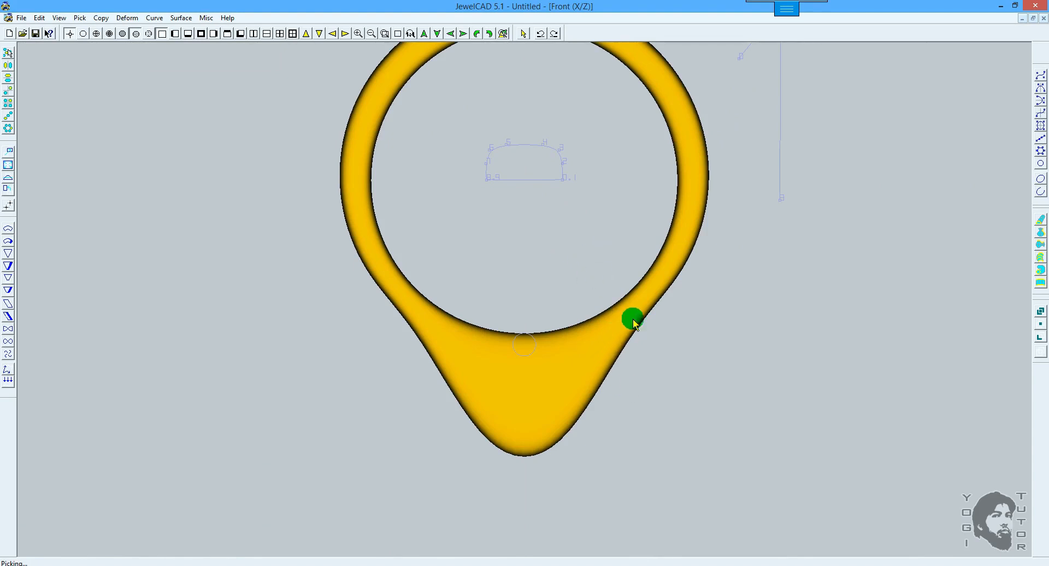
{"action": "key", "text": "F9"}
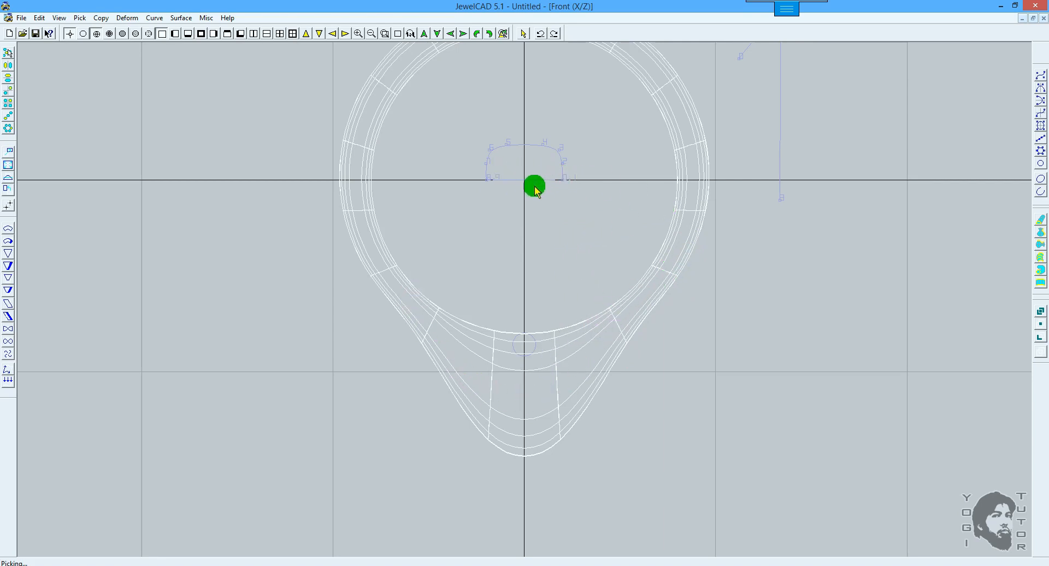
{"action": "key", "text": "ctrl+z"}
{"action": "scroll", "coordinate": [605, 225], "scroll_direction": "up", "scroll_amount": 2}
{"action": "key", "text": "ctrl+z"}
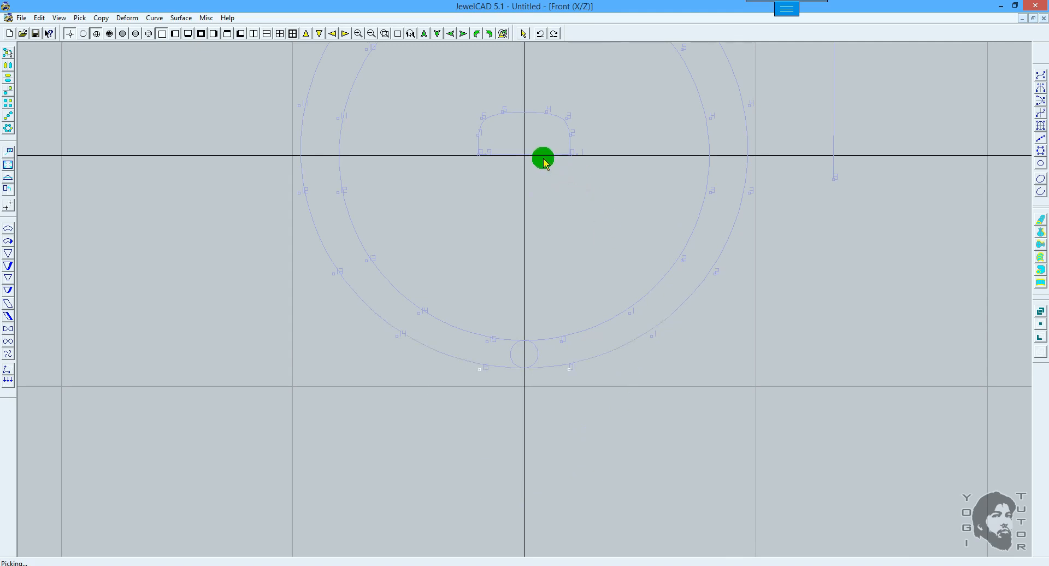
{"action": "left_click_drag", "start_coordinate": [632, 168], "coordinate": [586, 272], "text": "ctrl"}
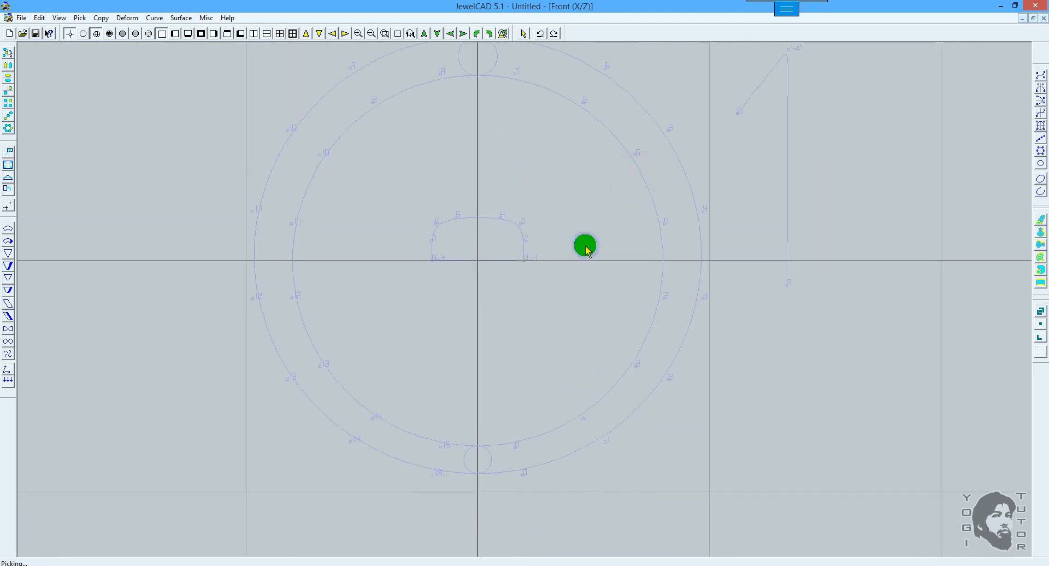
{"action": "left_click_drag", "start_coordinate": [574, 198], "coordinate": [578, 228], "text": "ctrl"}
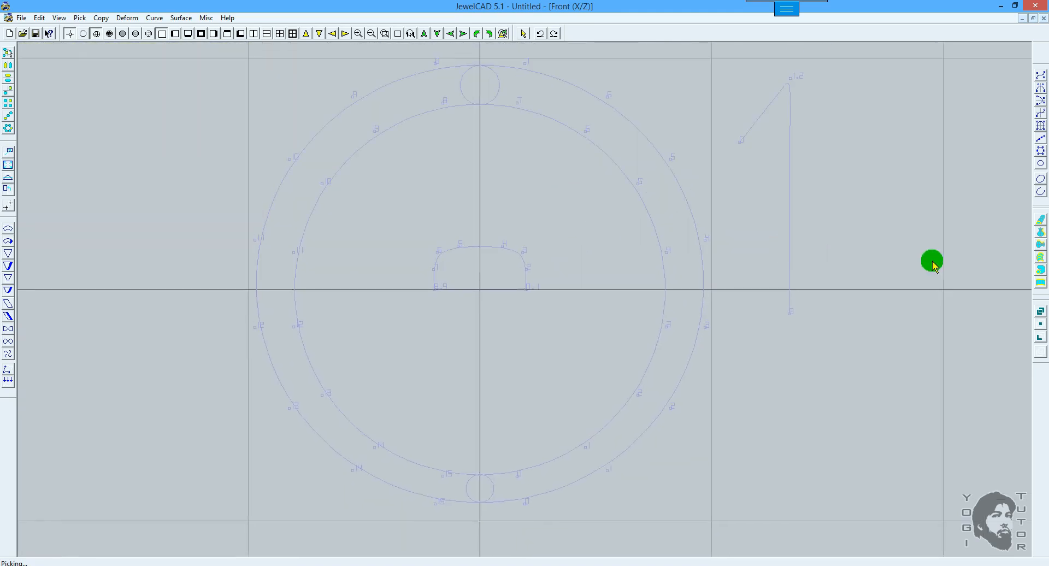
Create a two-rail Semi-scale surface using the first row's second section extent, the inner circle as top rail, the outer circle and the D-shaped section.
{"action": "left_click", "coordinate": [1039, 283]}
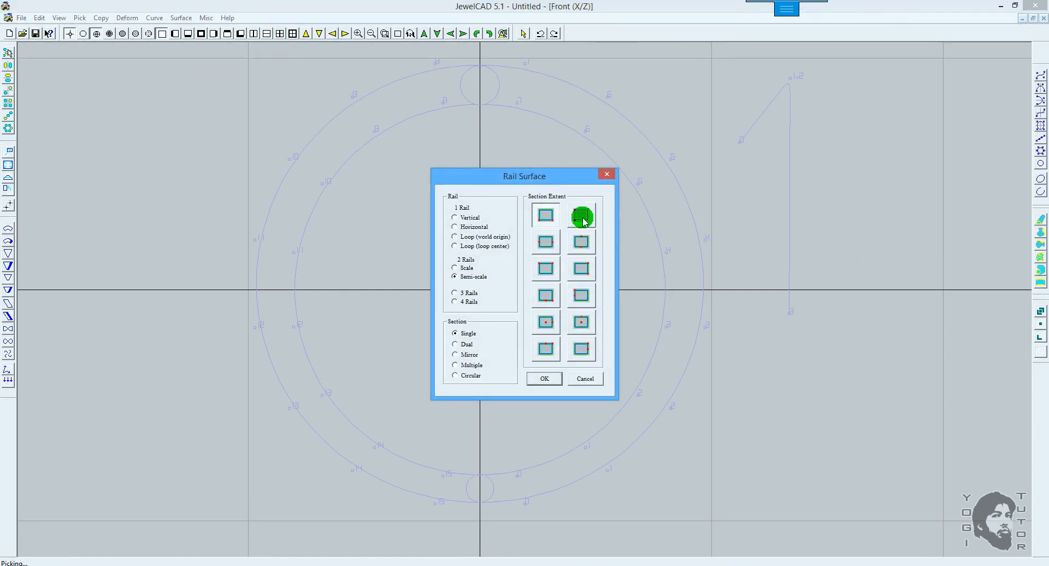
{"action": "left_click", "coordinate": [582, 216]}
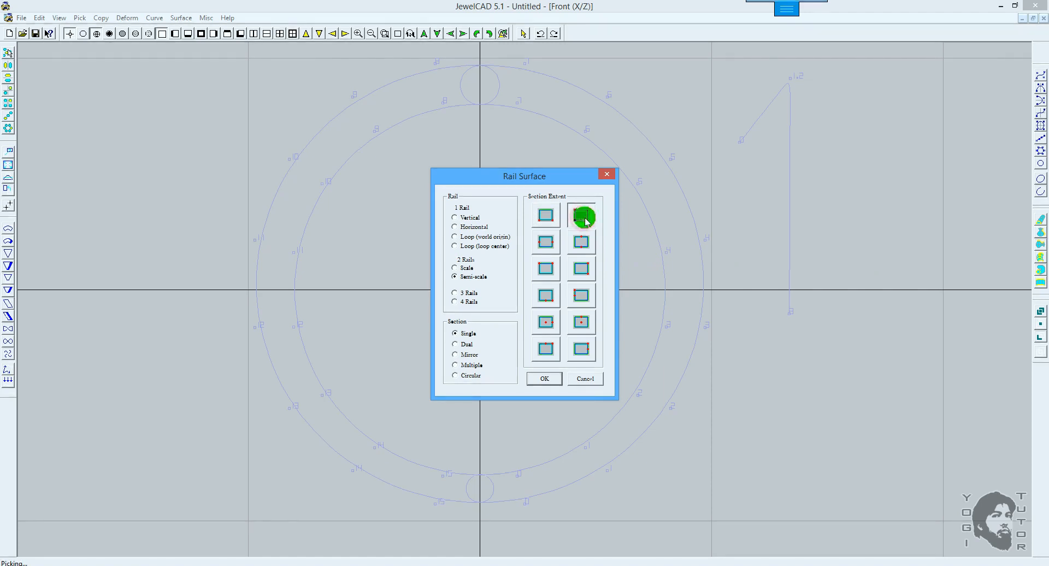
{"action": "left_click", "coordinate": [545, 379]}
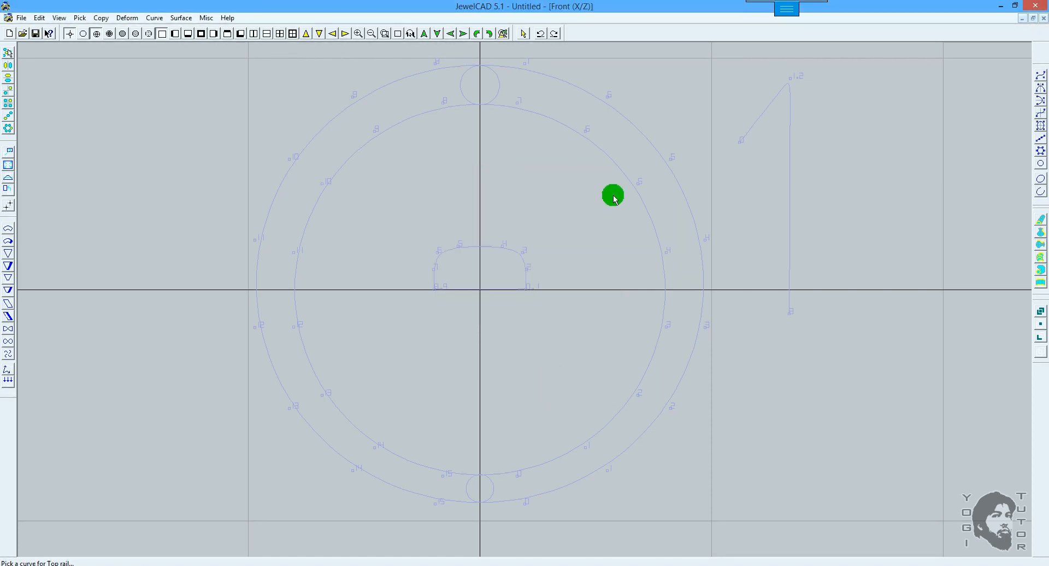
{"action": "left_click", "coordinate": [588, 135]}
{"action": "left_click", "coordinate": [606, 92]}
{"action": "left_click", "coordinate": [523, 254]}
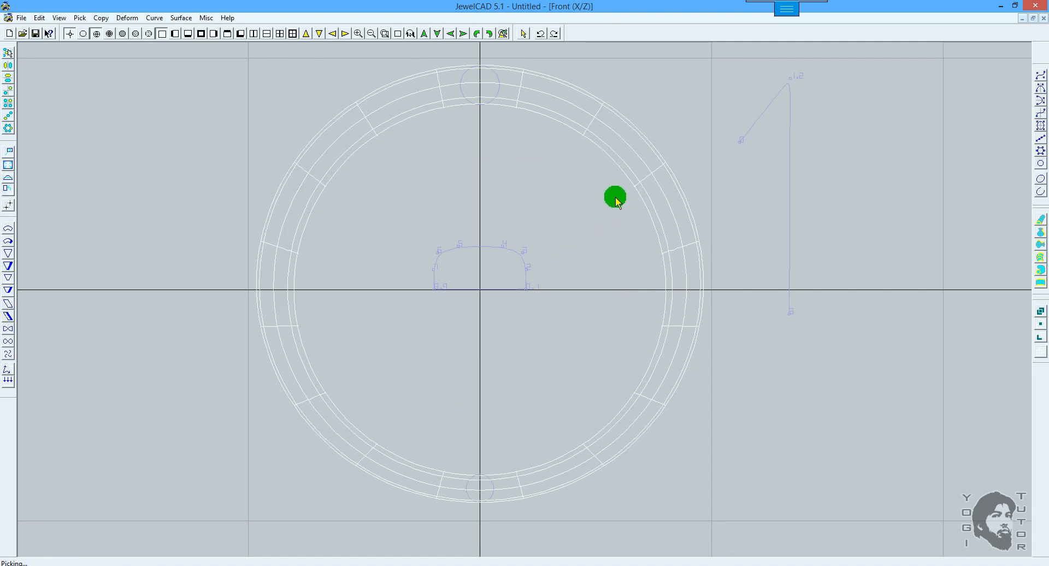
Compare the band's shaded side profile with the D-shaped section's width in the front view.
{"action": "key", "text": "F6"}
{"action": "key", "text": "F4"}
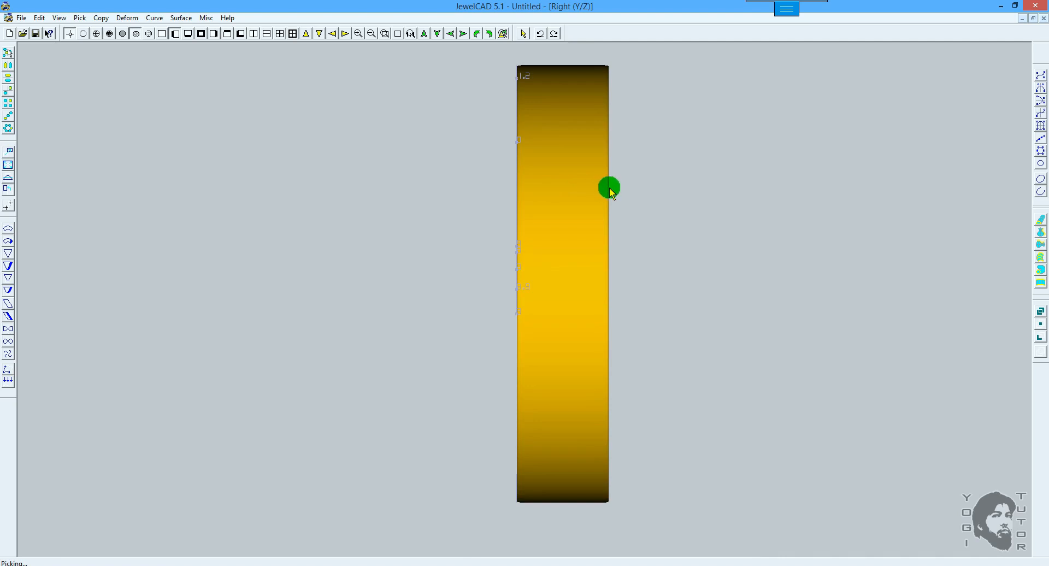
{"action": "key", "text": "F2"}
{"action": "key", "text": "F5"}
{"action": "scroll", "coordinate": [568, 290], "scroll_direction": "up", "scroll_amount": 2}
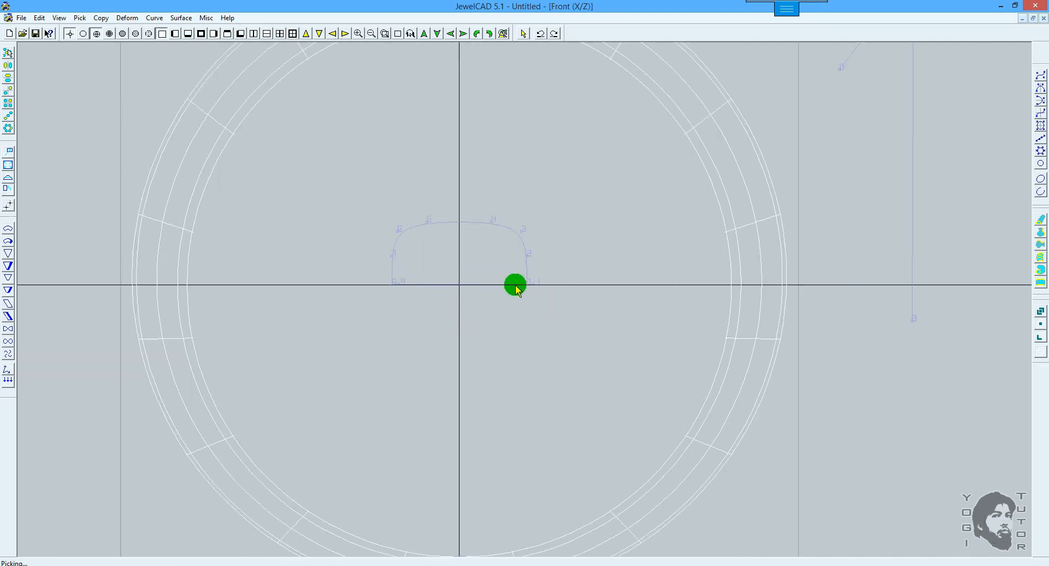
{"action": "scroll", "coordinate": [523, 286], "scroll_direction": "down", "scroll_amount": 2}
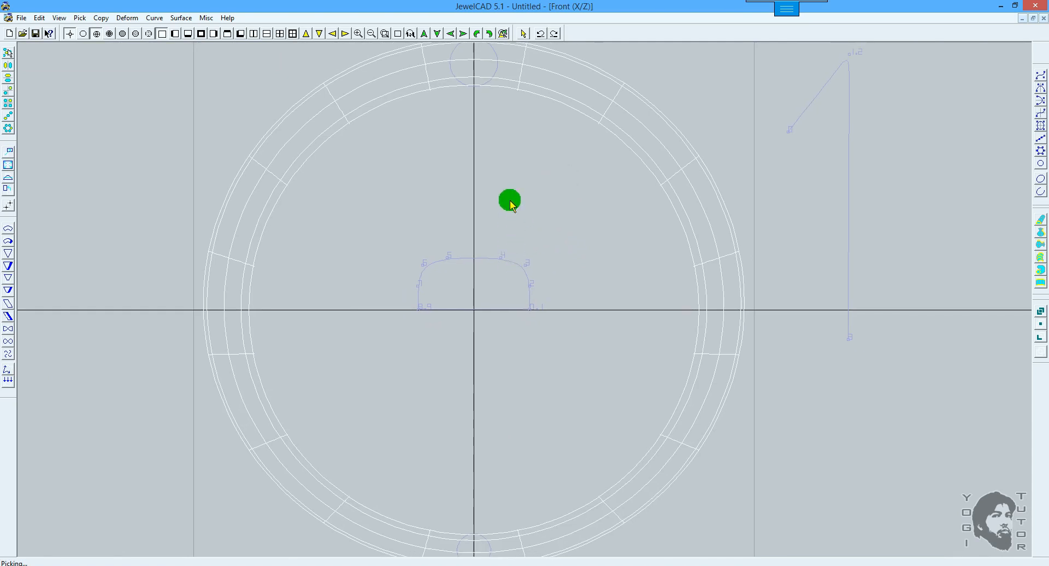
Delete the two-rail surface, leaving only the construction curves.
{"action": "key", "text": "F4"}
{"action": "scroll", "coordinate": [562, 208], "scroll_direction": "down", "scroll_amount": 2}
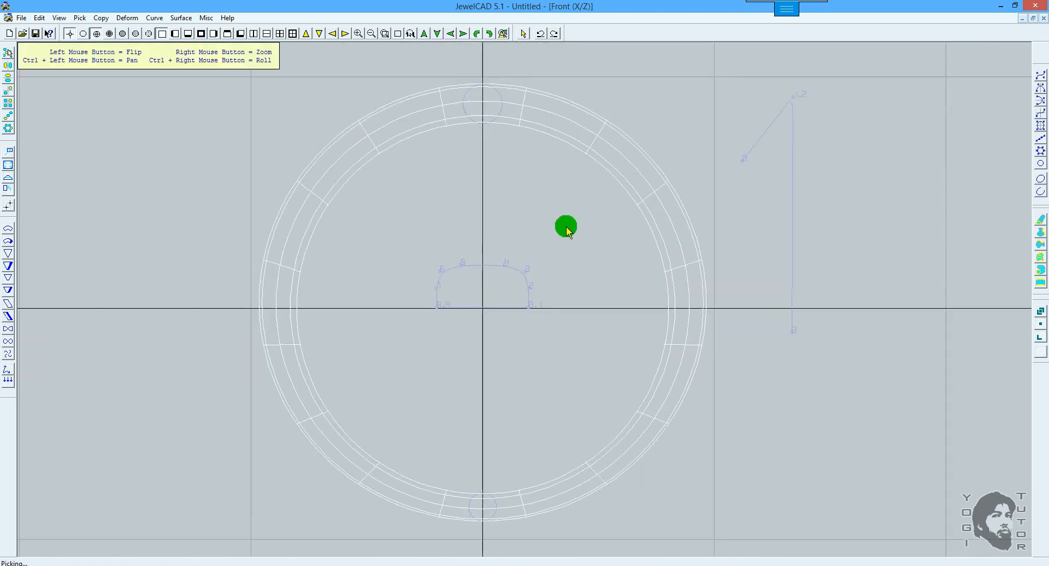
{"action": "middle_click_drag", "start_coordinate": [569, 227], "coordinate": [601, 169]}
{"action": "key", "text": "Delete"}
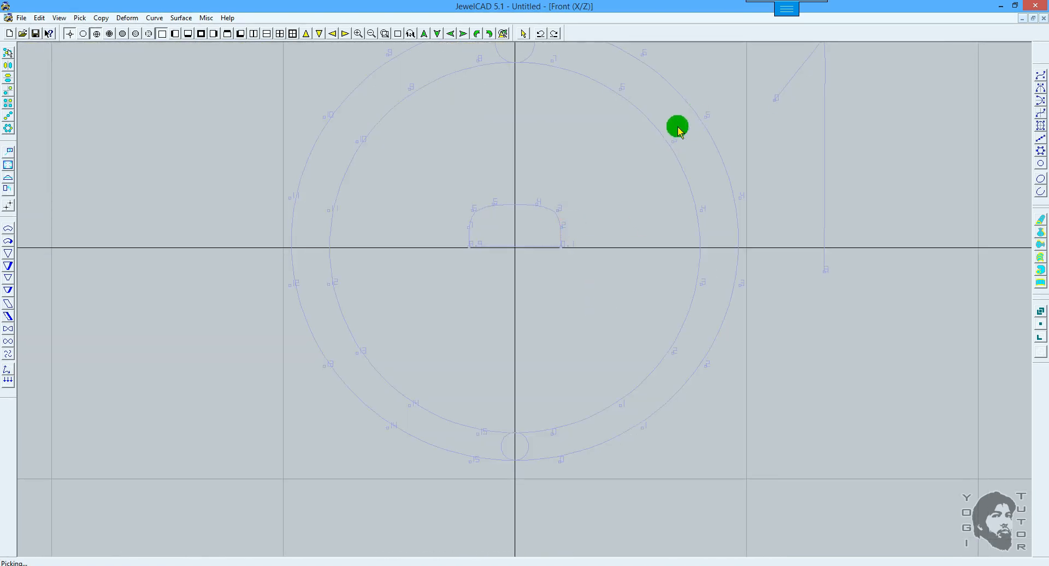
Create a two-rail Semi-scale surface with the second row's second section extent, the inner circle as top rail, the outer as bottom rail and the D-shaped section.
{"action": "middle_click_drag", "start_coordinate": [587, 230], "coordinate": [604, 299]}
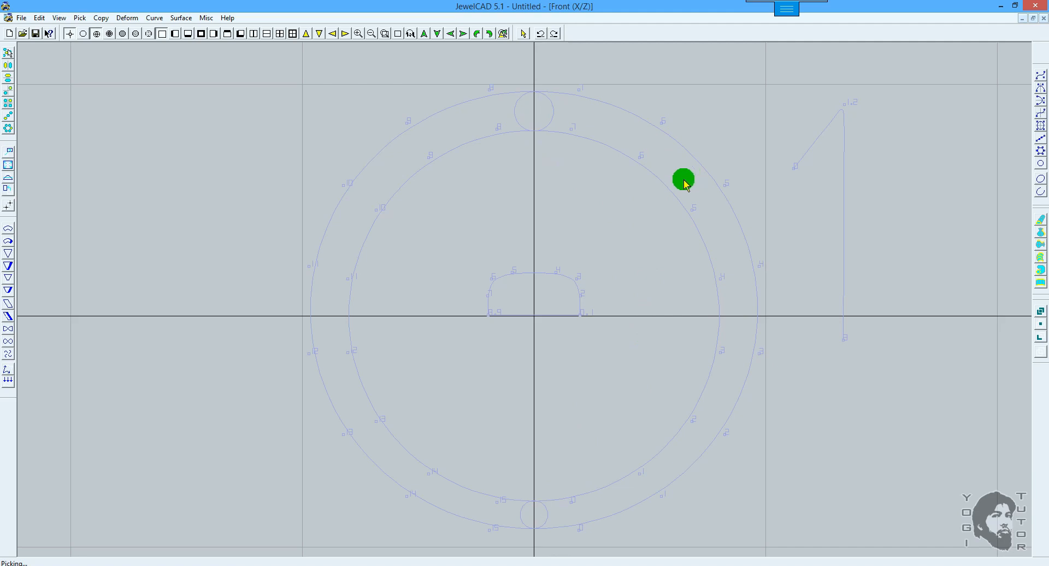
{"action": "left_click", "coordinate": [1040, 282]}
{"action": "left_click_drag", "start_coordinate": [540, 180], "coordinate": [809, 166]}
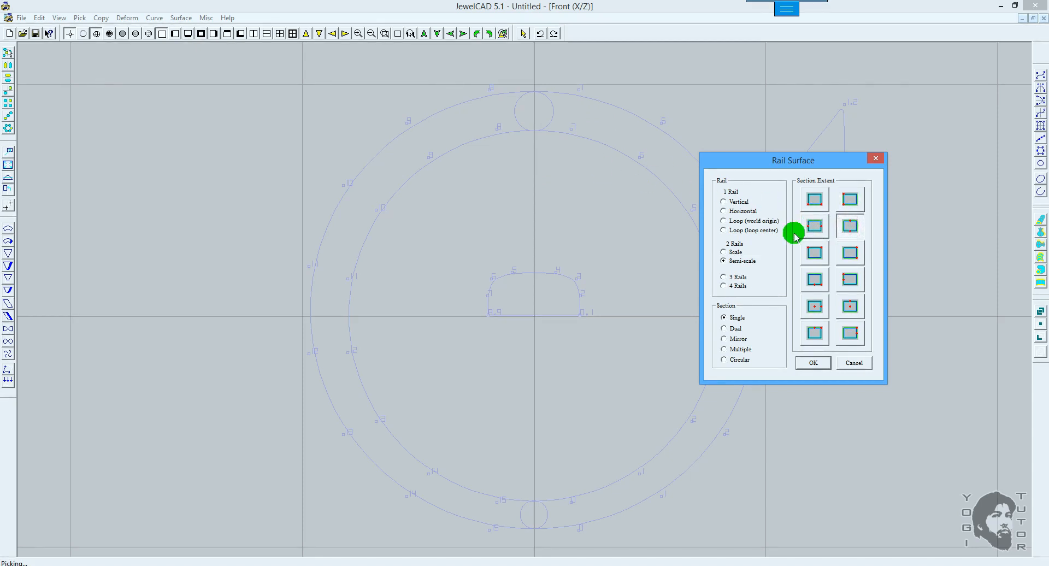
{"action": "left_click", "coordinate": [637, 158]}
{"action": "left_click", "coordinate": [657, 119]}
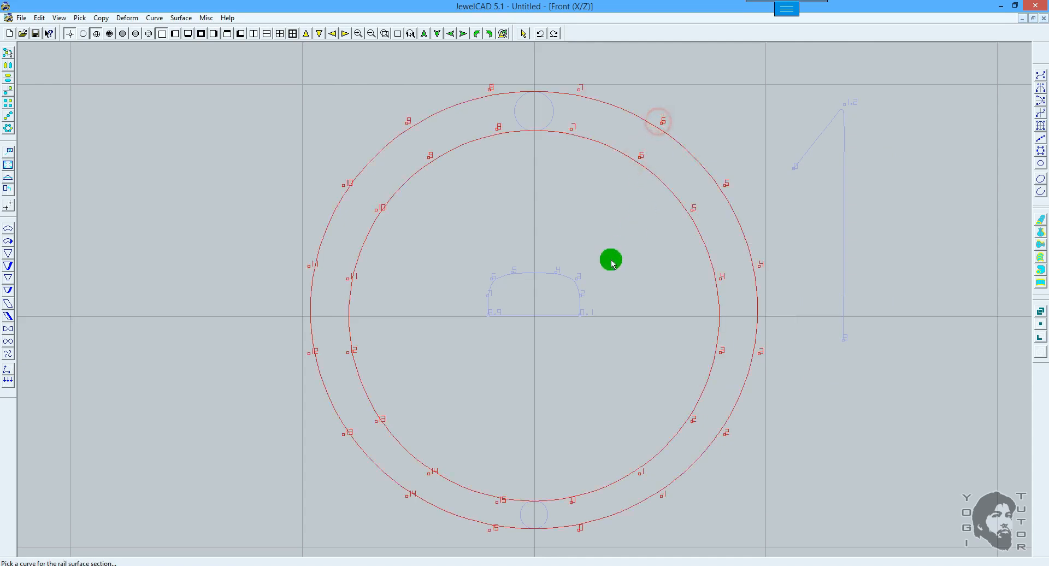
{"action": "left_click", "coordinate": [577, 281]}
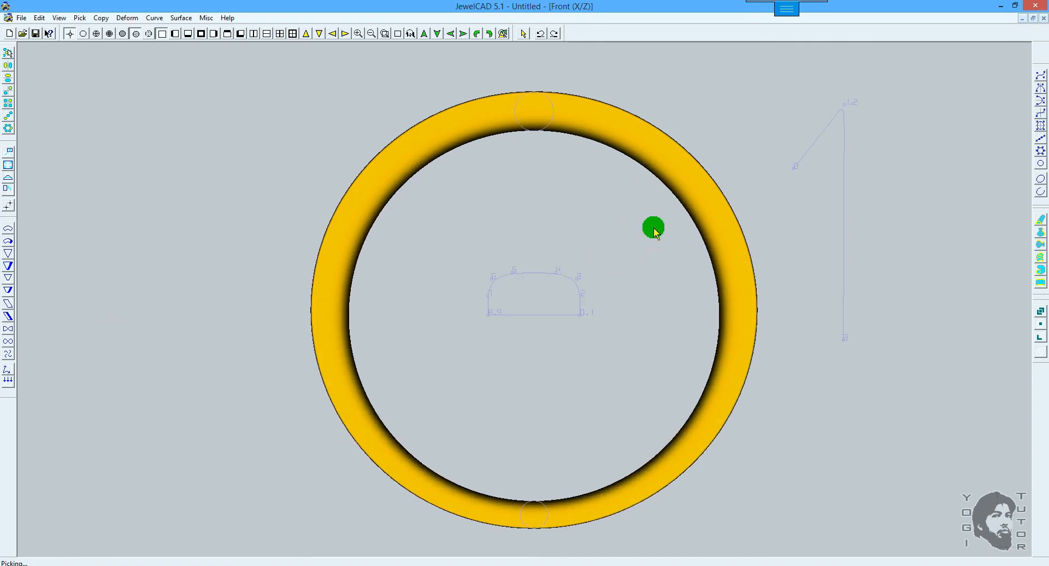
Check how the band sits about the centre line in the right view, and undo its surface.
{"action": "key", "text": "F2"}
{"action": "key", "text": "F6"}
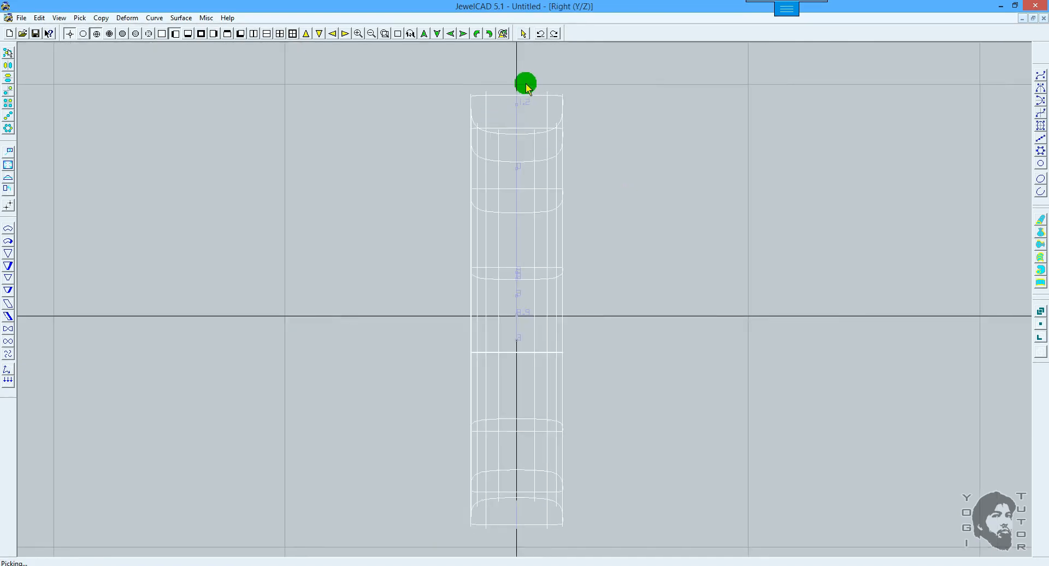
{"action": "key", "text": "F5"}
{"action": "key", "text": "ctrl+z"}
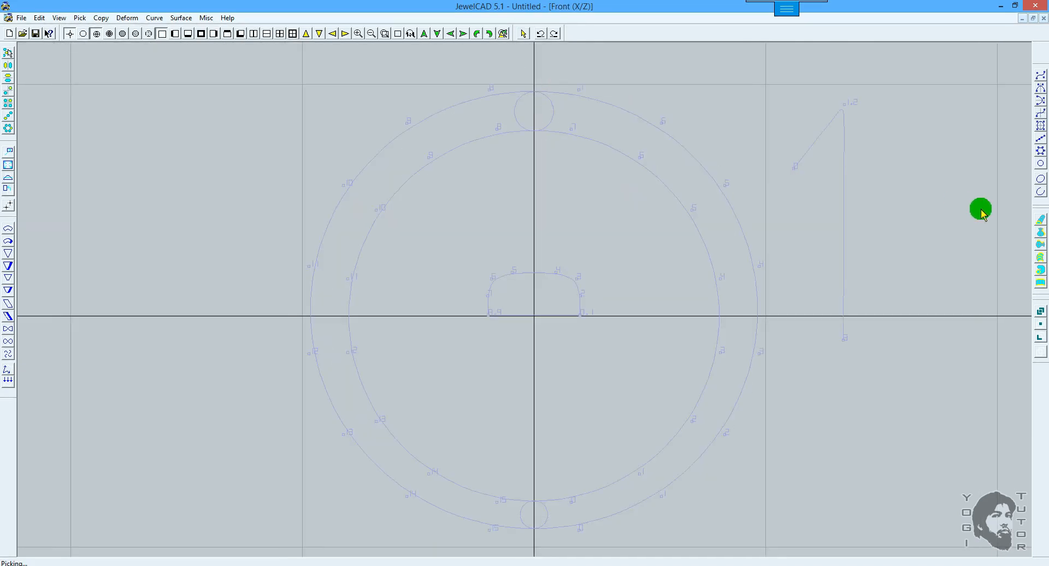
Create a two-rail Semi-scale surface with the first row's second section extent, picking the inner circle, the outer circle and the D-shaped section.
{"action": "left_click", "coordinate": [1040, 280]}
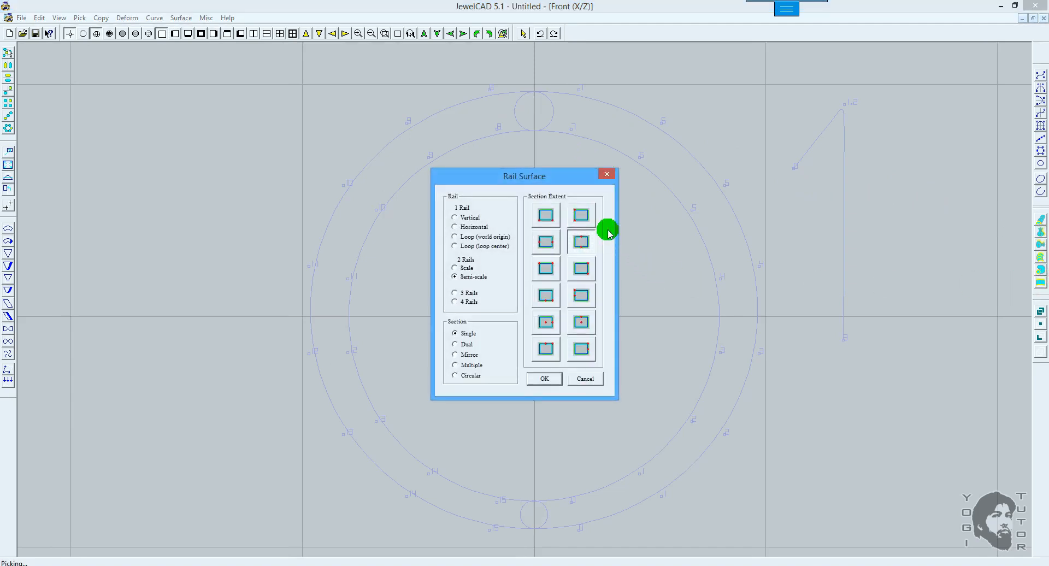
{"action": "left_click", "coordinate": [570, 215]}
{"action": "left_click", "coordinate": [546, 379]}
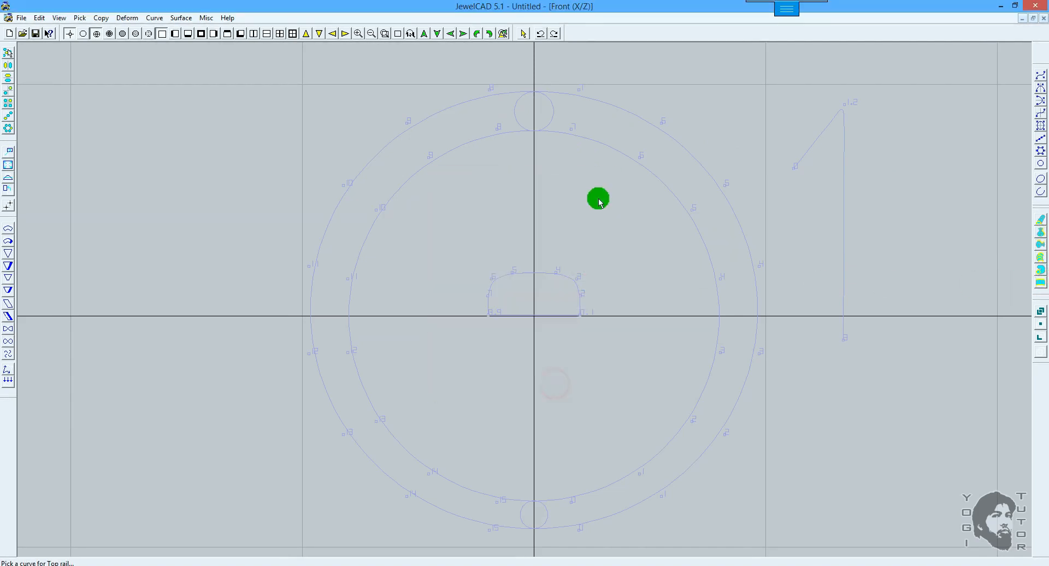
{"action": "left_click", "coordinate": [636, 157]}
{"action": "left_click", "coordinate": [660, 122]}
{"action": "left_click", "coordinate": [581, 276]}
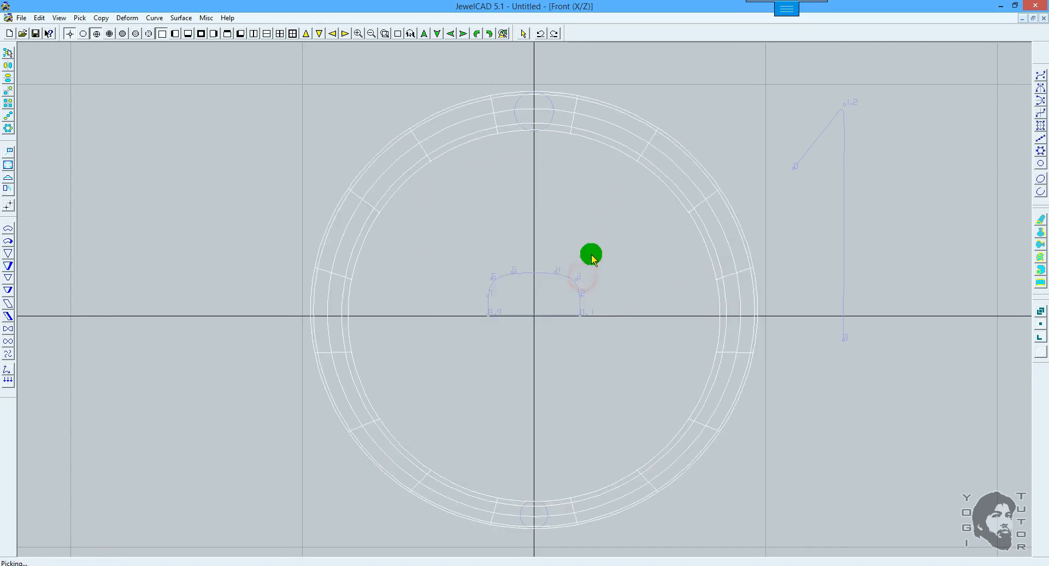
Compare the band's shaded and wireframe side profile with the section extent options, and delete its surface in the front view.
{"action": "key", "text": "F4"}
{"action": "key", "text": "F12"}
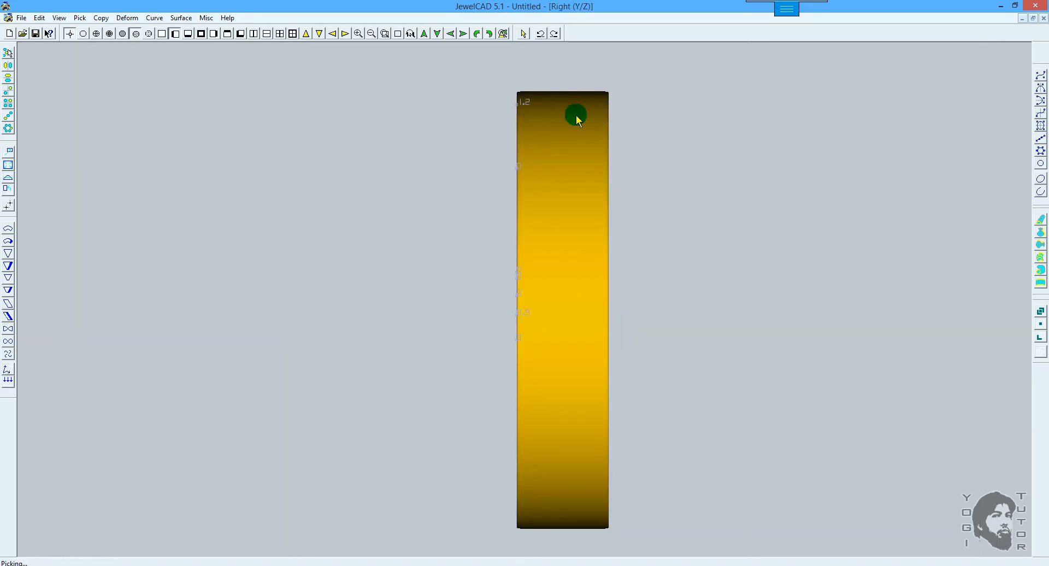
{"action": "key", "text": "F9"}
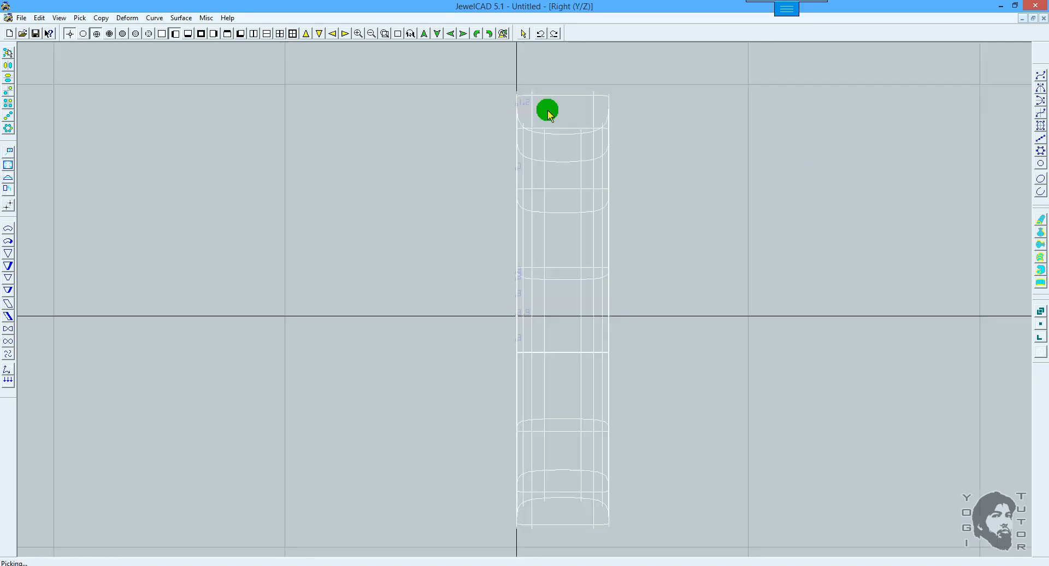
{"action": "left_click", "coordinate": [1040, 282]}
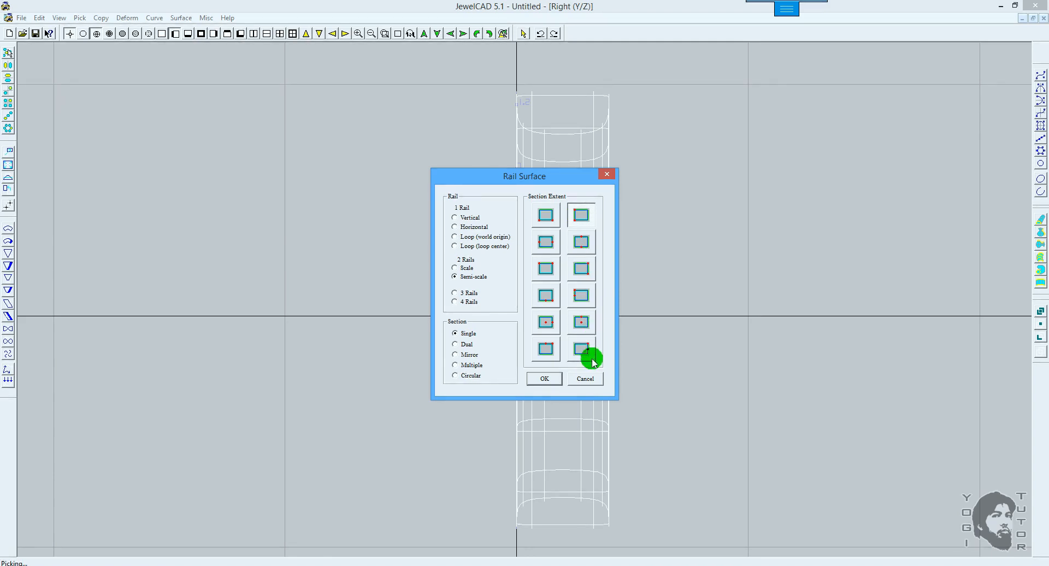
{"action": "left_click", "coordinate": [585, 379]}
{"action": "key", "text": "F5"}
{"action": "key", "text": "Delete"}
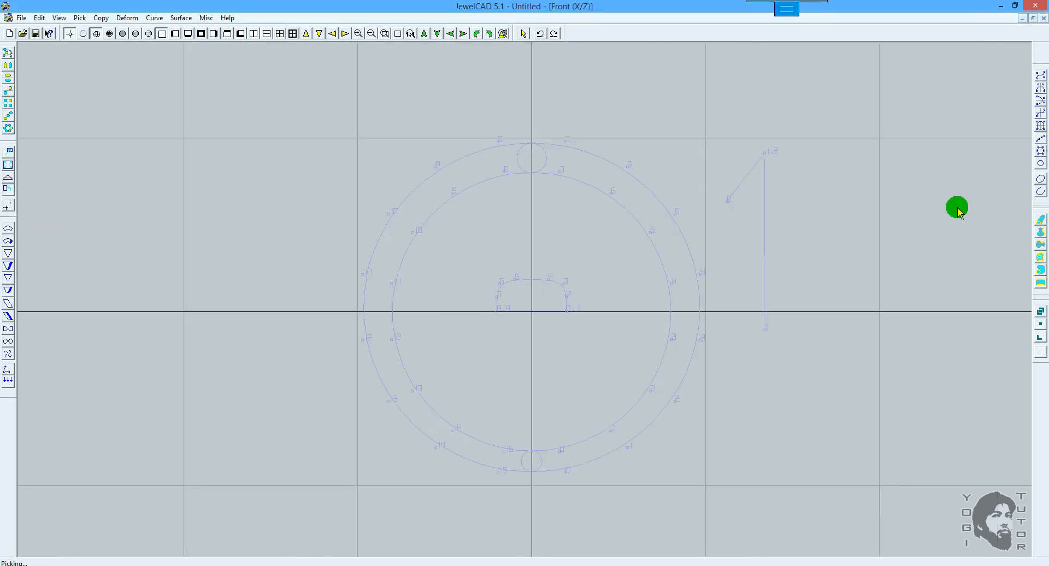
Create a two-rail Semi-scale surface with the third row's second section extent, picking the inner circle, the outer circle and the D-shaped section.
{"action": "scroll", "coordinate": [957, 208], "scroll_direction": "up", "scroll_amount": 1}
{"action": "left_click", "coordinate": [1040, 278]}
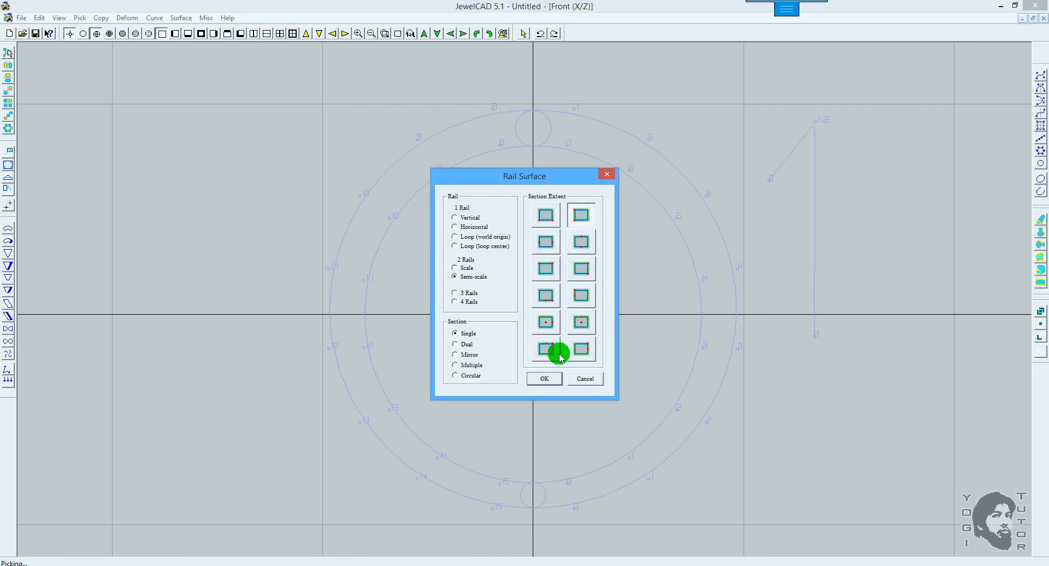
{"action": "left_click", "coordinate": [552, 377]}
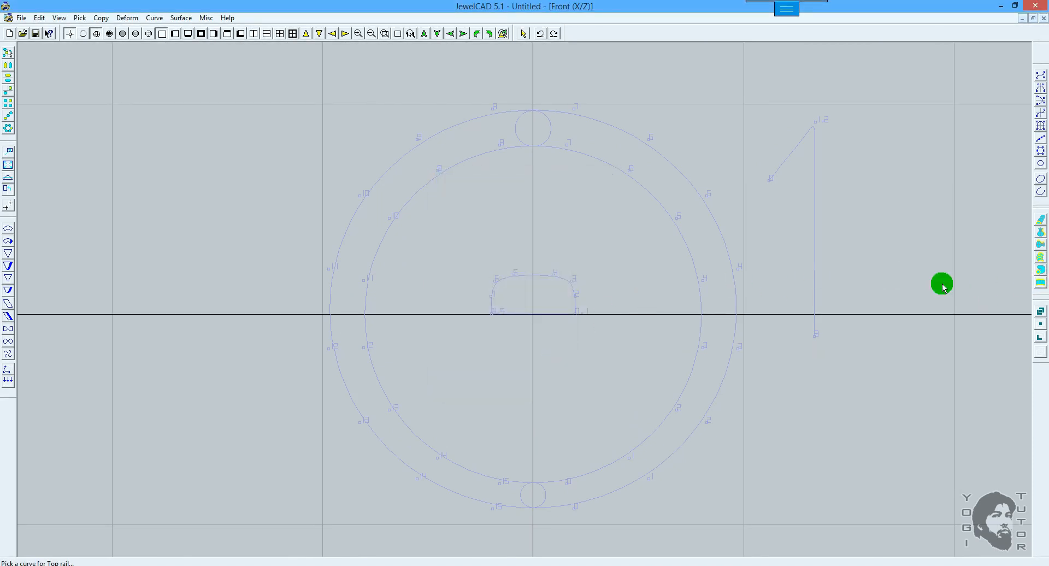
{"action": "left_click", "coordinate": [1040, 279]}
{"action": "left_click", "coordinate": [583, 268]}
{"action": "left_click", "coordinate": [541, 377]}
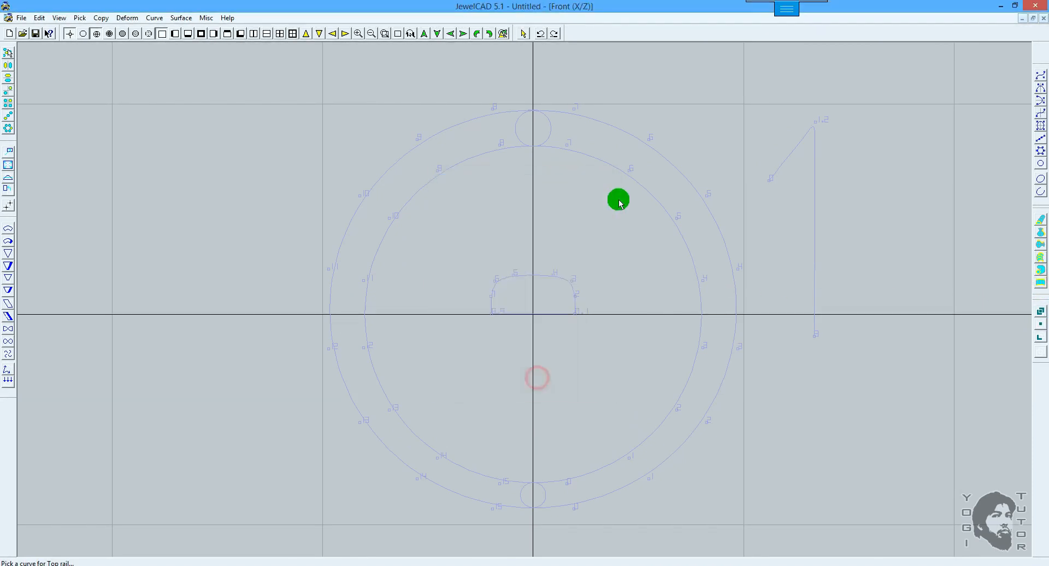
{"action": "left_click", "coordinate": [629, 168]}
{"action": "left_click", "coordinate": [650, 143]}
{"action": "left_click", "coordinate": [573, 281]}
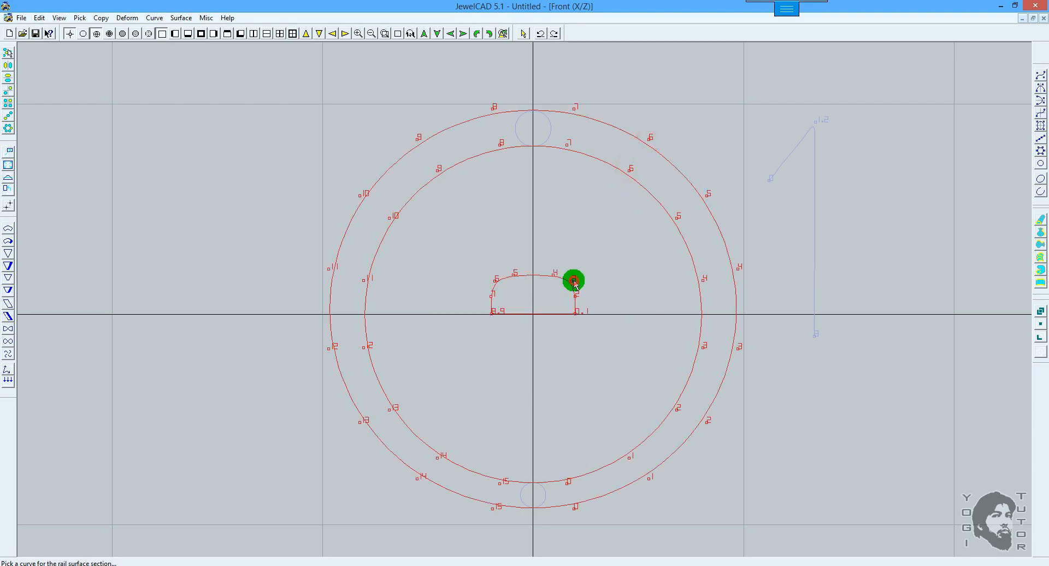
Check the band's offset from the centre line in the right view against the section extent options, and remove its surface.
{"action": "key", "text": "F7"}
{"action": "scroll", "coordinate": [646, 254], "scroll_direction": "down", "scroll_amount": 2}
{"action": "key", "text": "F5"}
{"action": "key", "text": "F3"}
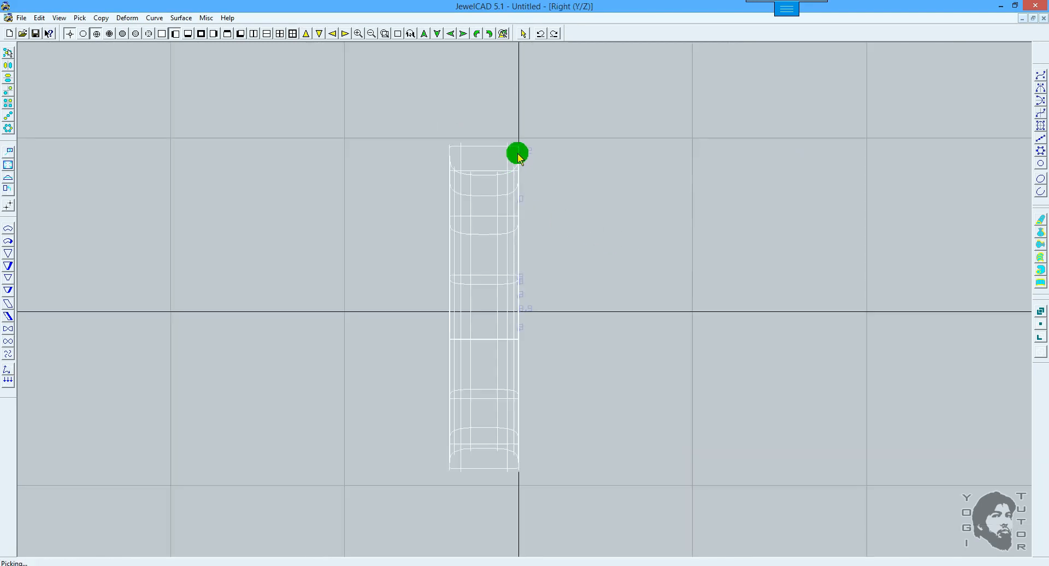
{"action": "left_click", "coordinate": [1040, 282]}
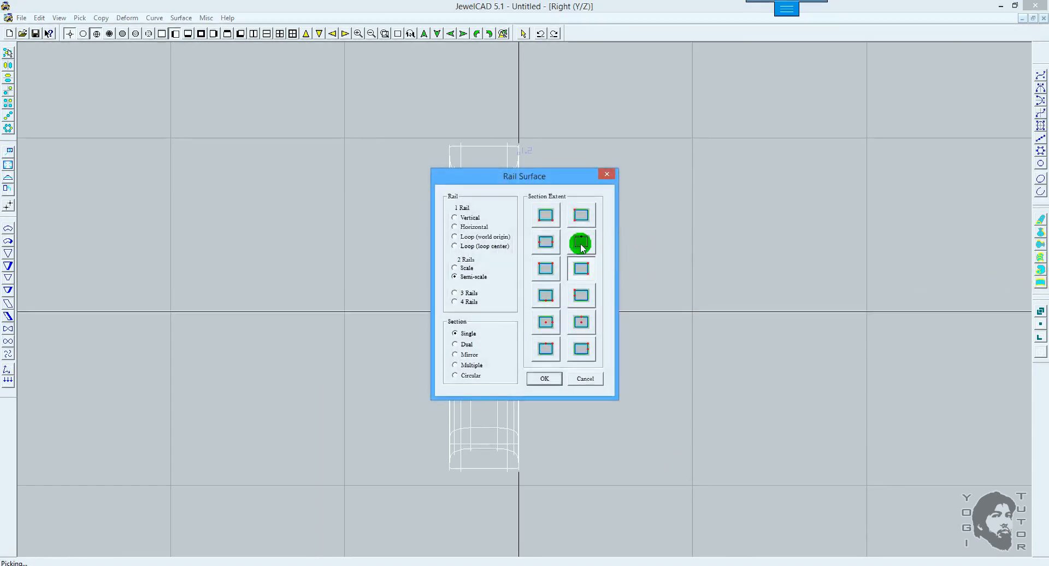
{"action": "left_click", "coordinate": [581, 375]}
{"action": "key", "text": "F6"}
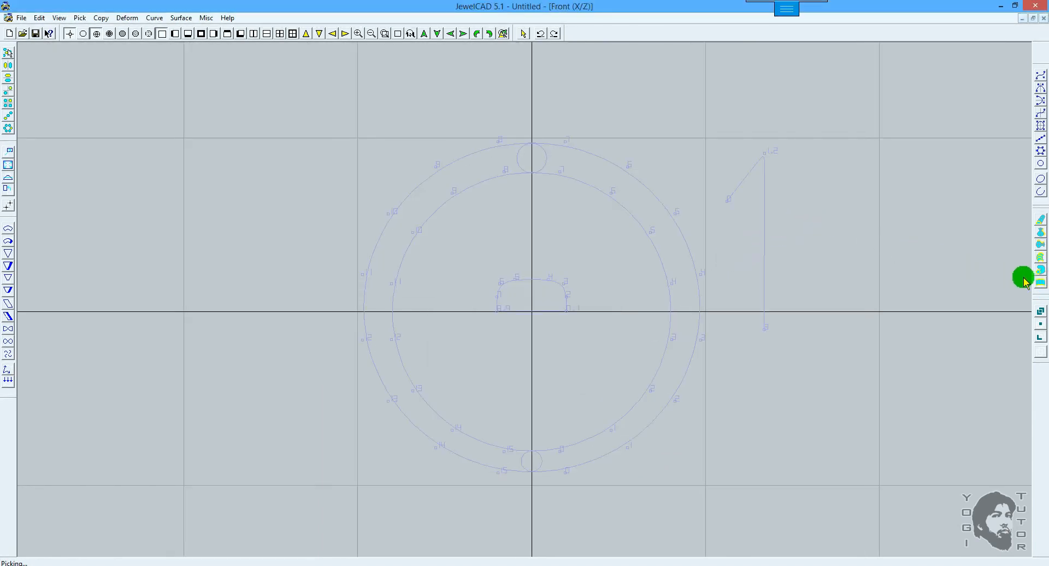
Recreate the Semi-scale band with the second row's second section extent, using the inner circle as top rail, the outer circle and the D-shaped section.
{"action": "left_click", "coordinate": [1040, 282]}
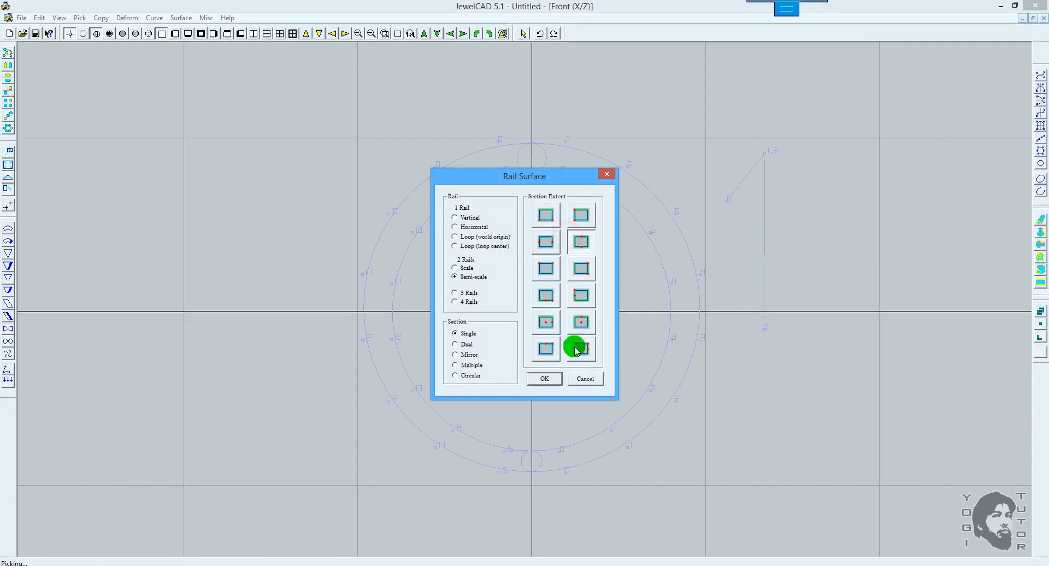
{"action": "left_click", "coordinate": [544, 378]}
{"action": "left_click", "coordinate": [612, 196]}
{"action": "left_click", "coordinate": [625, 169]}
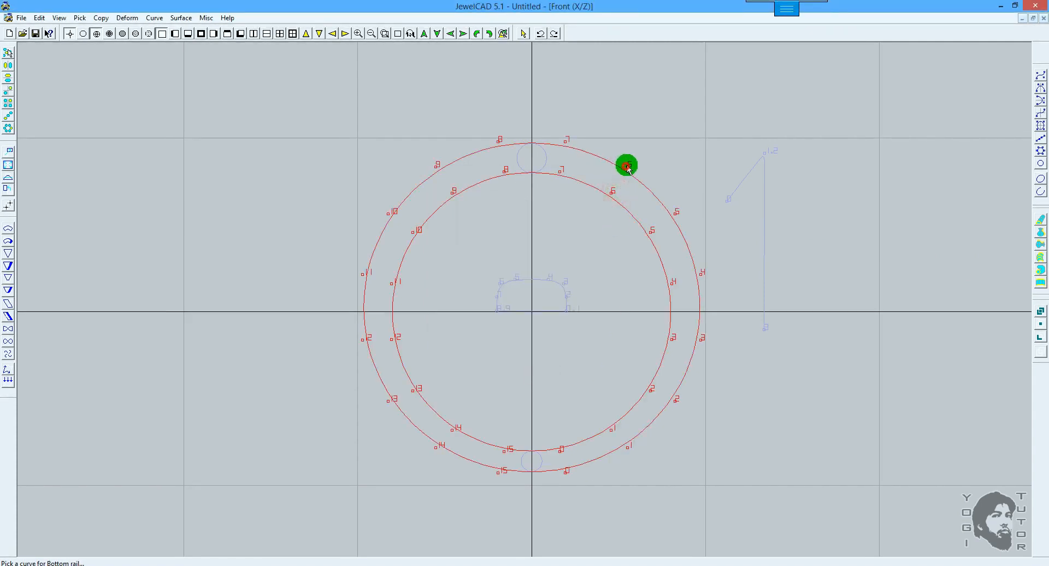
{"action": "left_click", "coordinate": [566, 282]}
Examine the shaded band in the right, front and 3D views, and remove its surface, leaving only the construction curves.
{"action": "key", "text": "F6"}
{"action": "key", "text": "F12"}
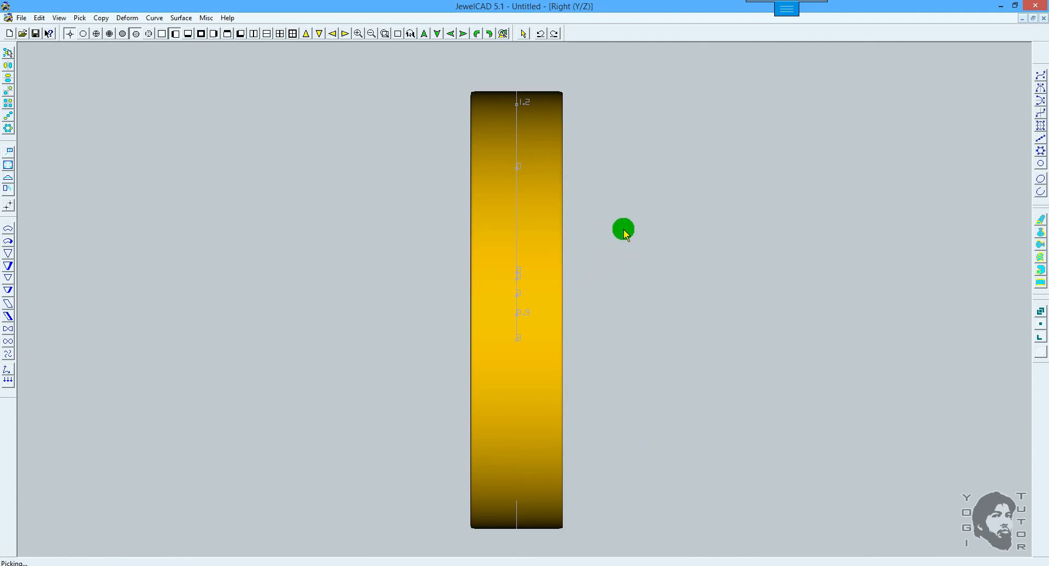
{"action": "key", "text": "F5"}
{"action": "key", "text": "F12"}
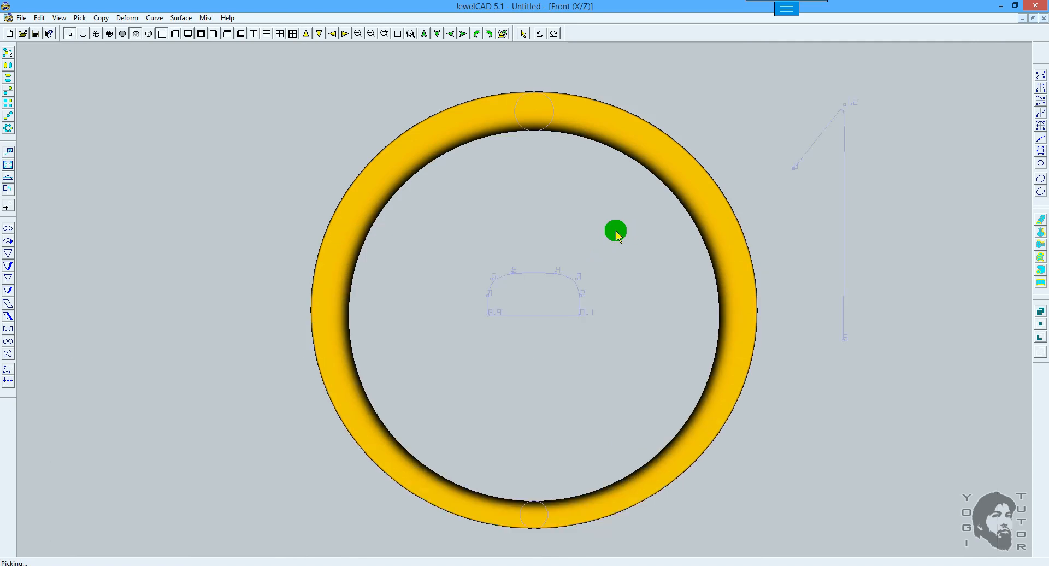
{"action": "key", "text": "F8"}
{"action": "key", "text": "F12"}
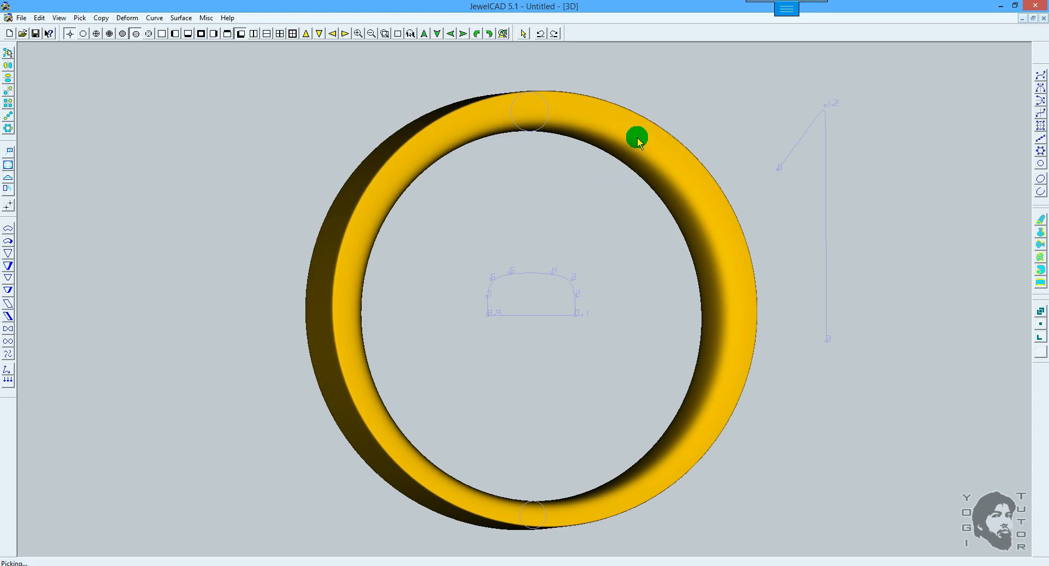
{"action": "key", "text": "F5"}
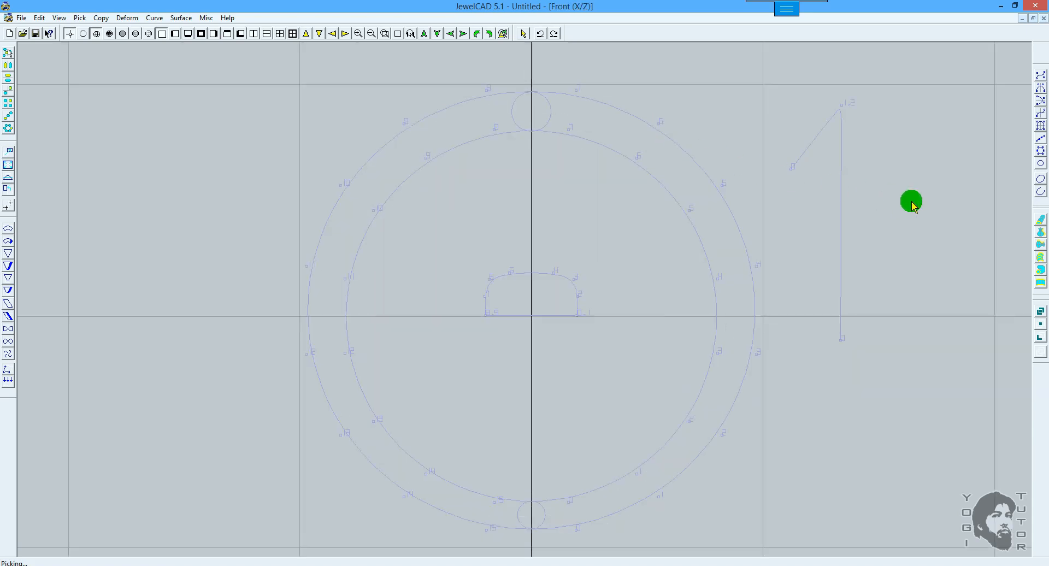
Create a Semi-scale band with the second row's second section extent, the outer circle as top rail, the inner as bottom rail and the D-shaped section.
{"action": "left_click", "coordinate": [1039, 270]}
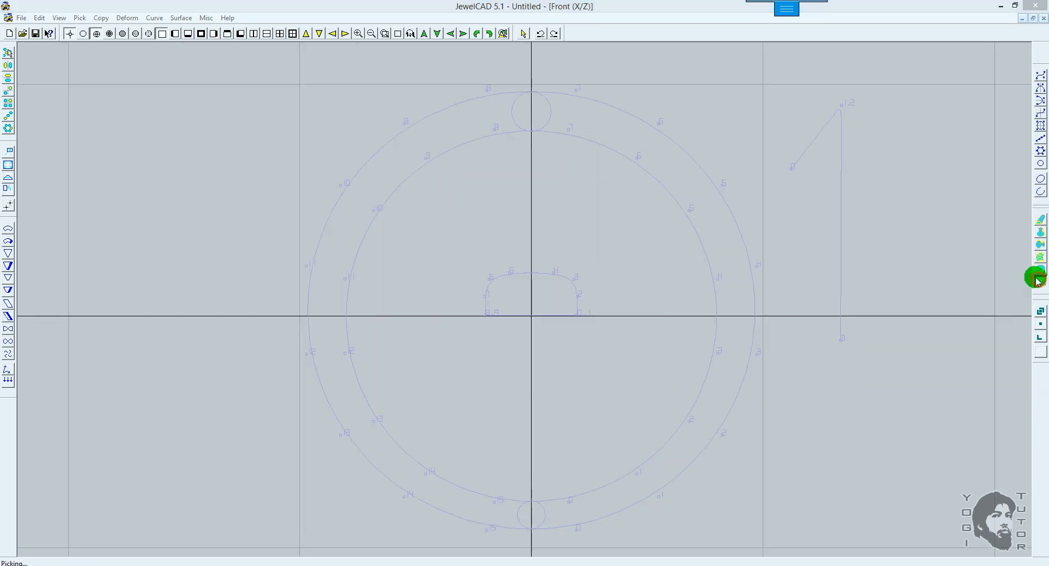
{"action": "left_click_drag", "start_coordinate": [503, 180], "coordinate": [855, 145]}
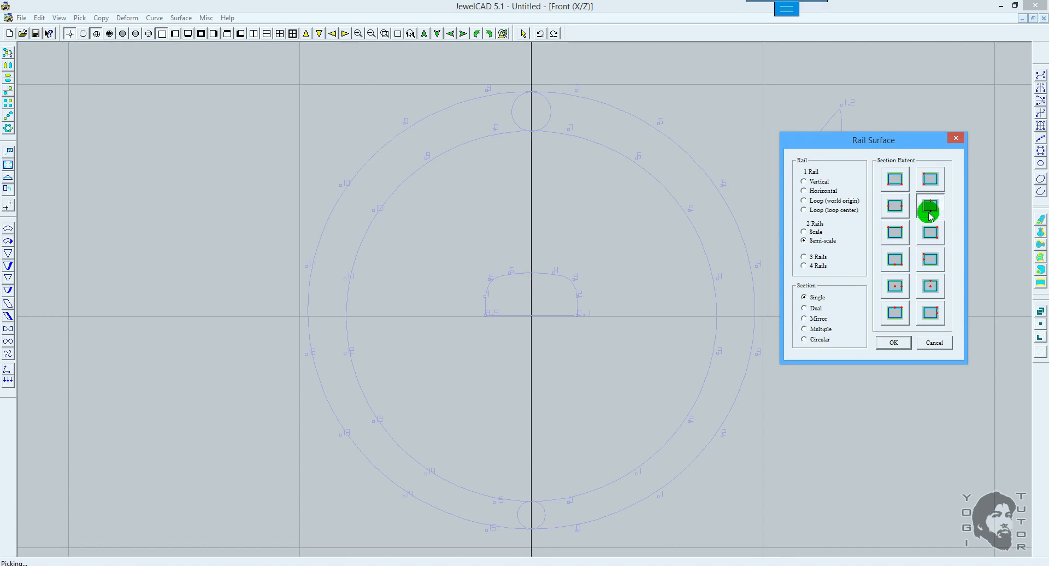
{"action": "left_click", "coordinate": [890, 343]}
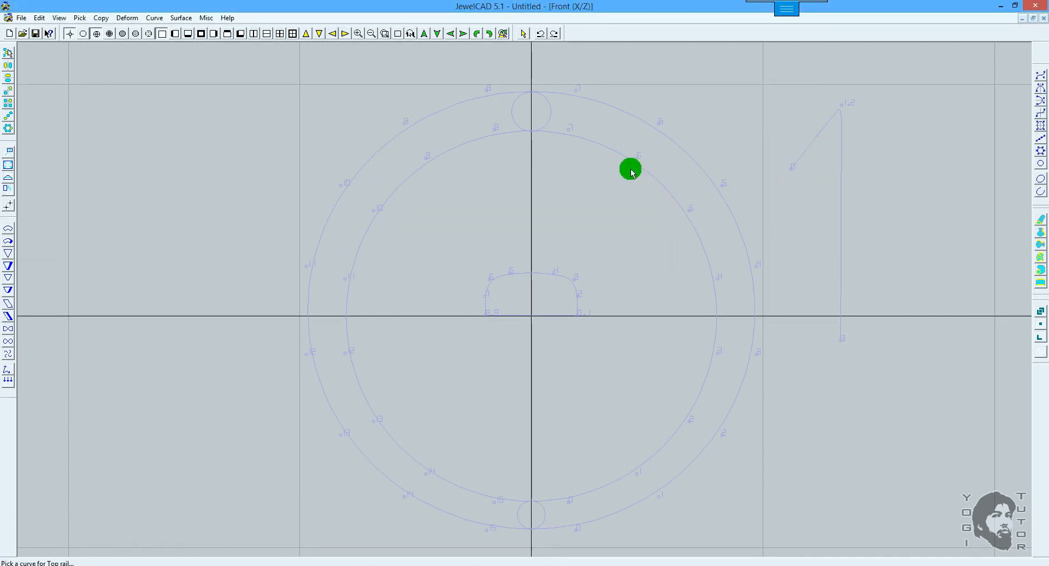
{"action": "left_click", "coordinate": [660, 119]}
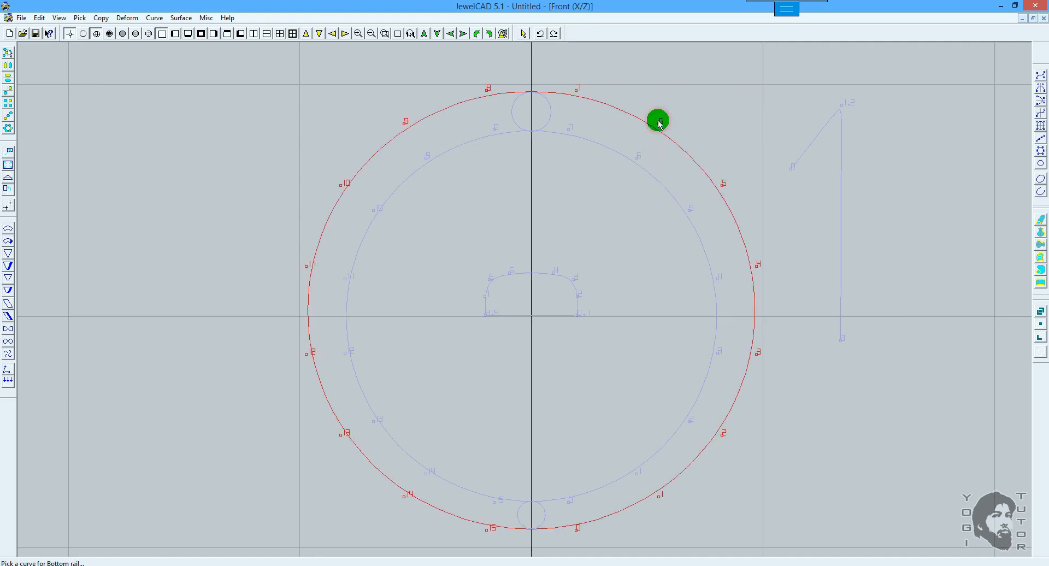
{"action": "left_click", "coordinate": [633, 155]}
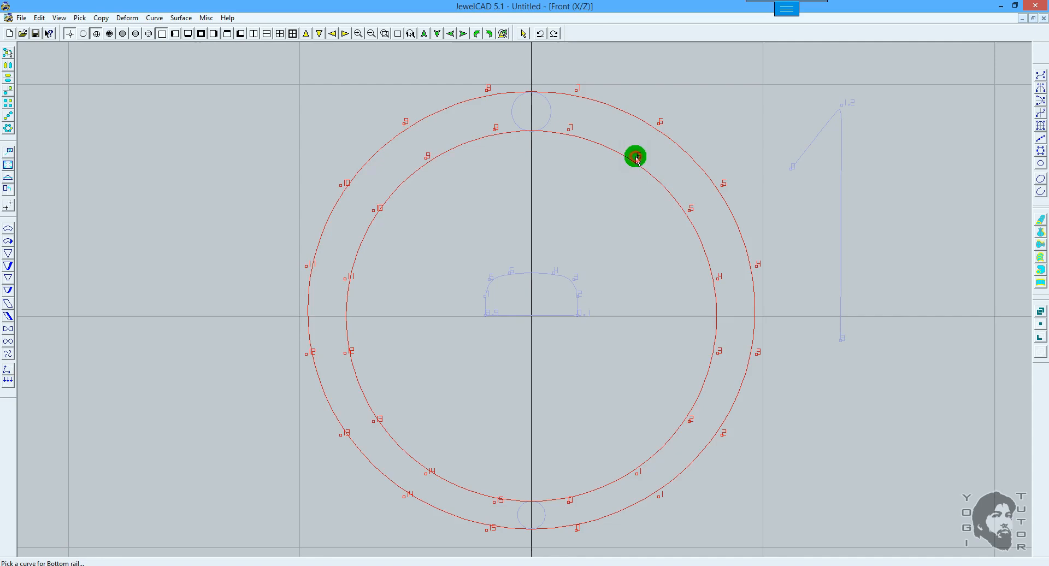
{"action": "left_click", "coordinate": [574, 280]}
Examine the shaded band's outer and inner faces from several angles in the 3D view to check the section's orientation.
{"action": "scroll", "coordinate": [651, 192], "scroll_direction": "down", "scroll_amount": 2}
{"action": "key", "text": "F6"}
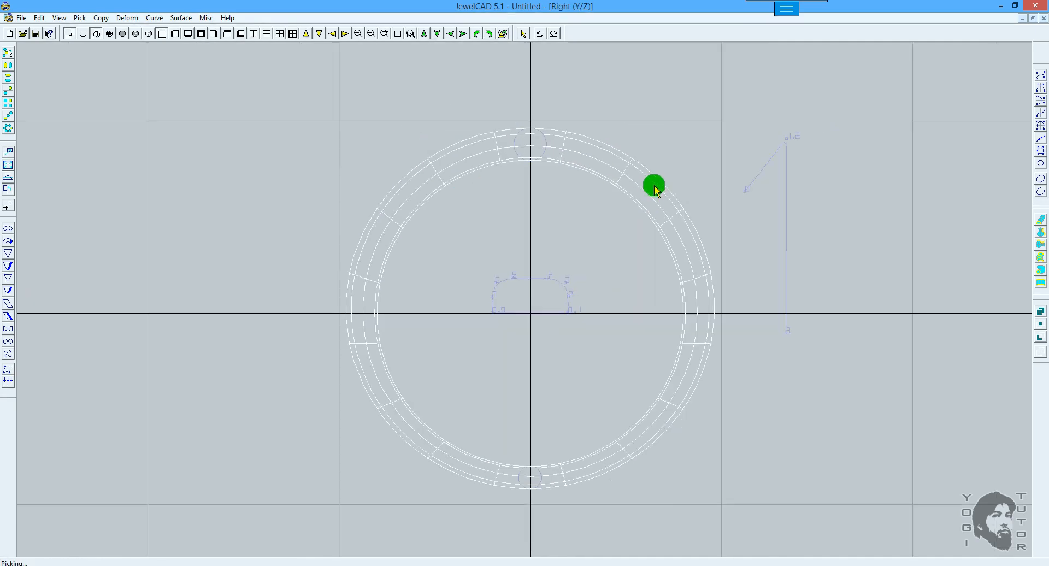
{"action": "key", "text": "F12"}
{"action": "mouse_move", "coordinate": [393, 208]}
{"action": "left_mouse_down"}
{"action": "mouse_move", "coordinate": [789, 226]}
{"action": "mouse_move", "coordinate": [622, 237]}
{"action": "mouse_move", "coordinate": [827, 247]}
{"action": "left_mouse_up"}
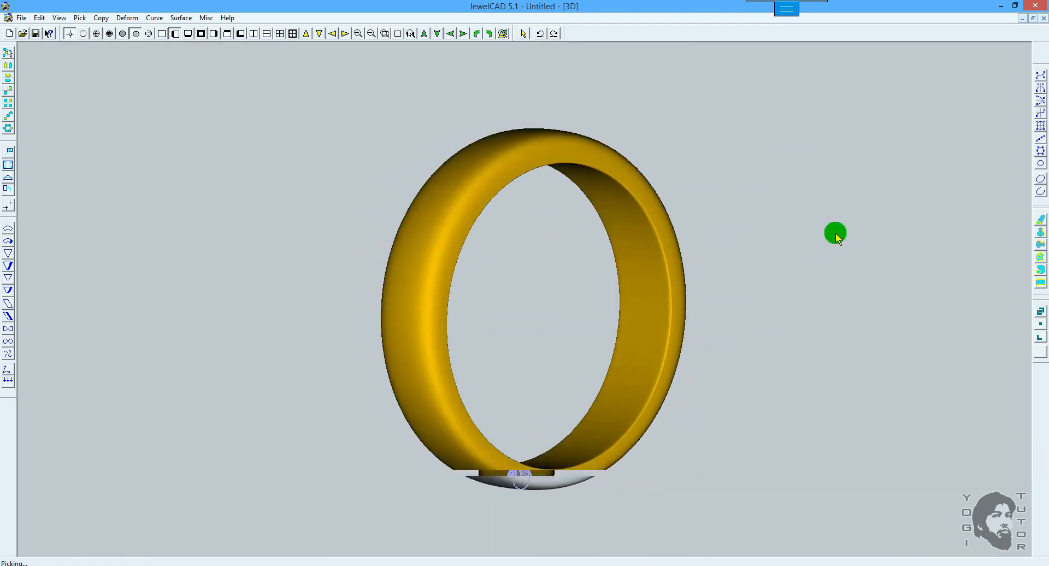
{"action": "key", "text": "F5"}
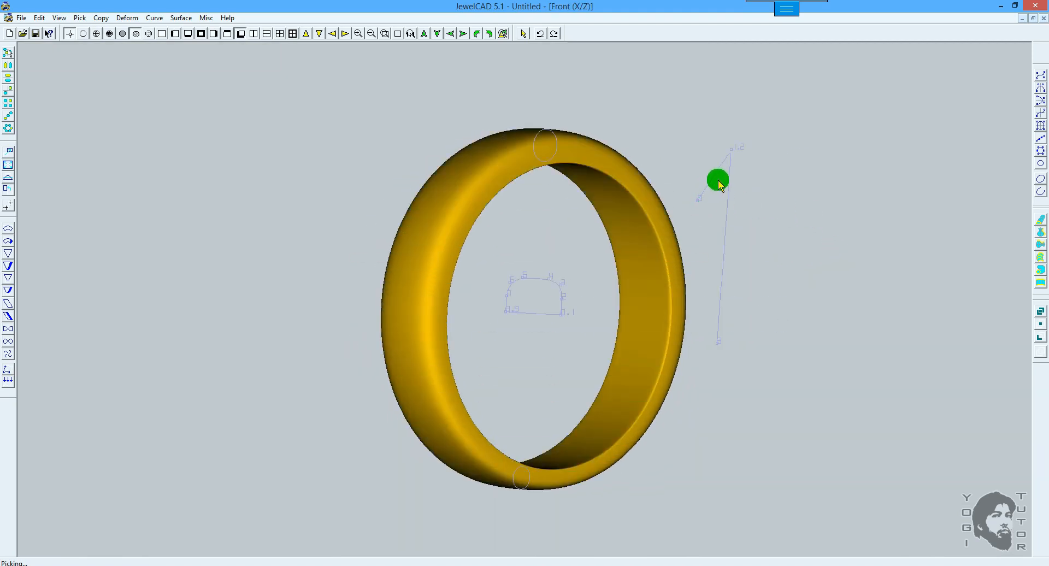
{"action": "scroll", "coordinate": [719, 179], "scroll_direction": "up", "scroll_amount": 1}
{"action": "left_click_drag", "start_coordinate": [754, 176], "coordinate": [578, 185]}
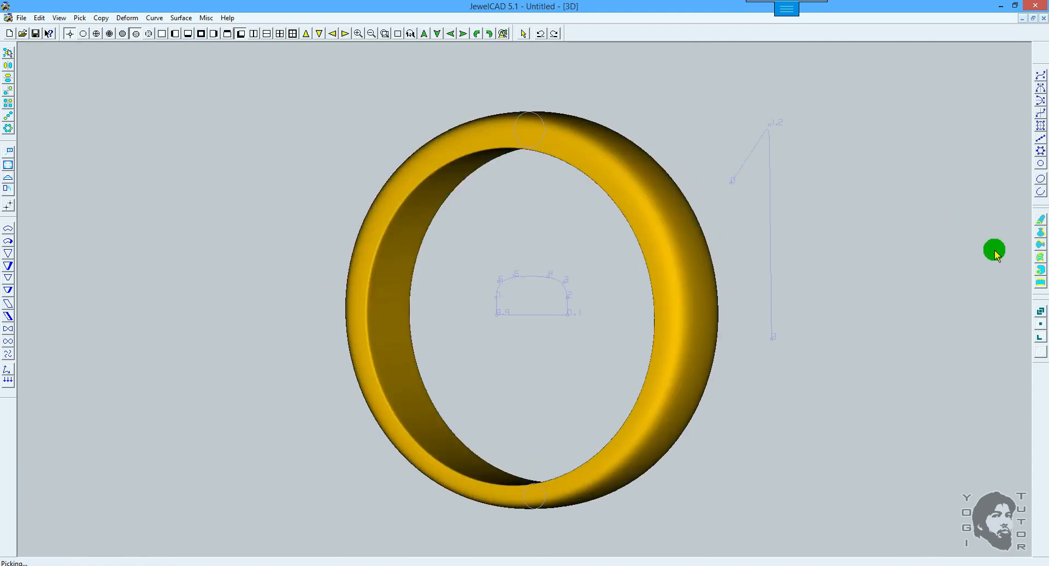
Review the rail types and section extent options of the Rail Surface command without creating a surface.
{"action": "left_click", "coordinate": [1040, 283]}
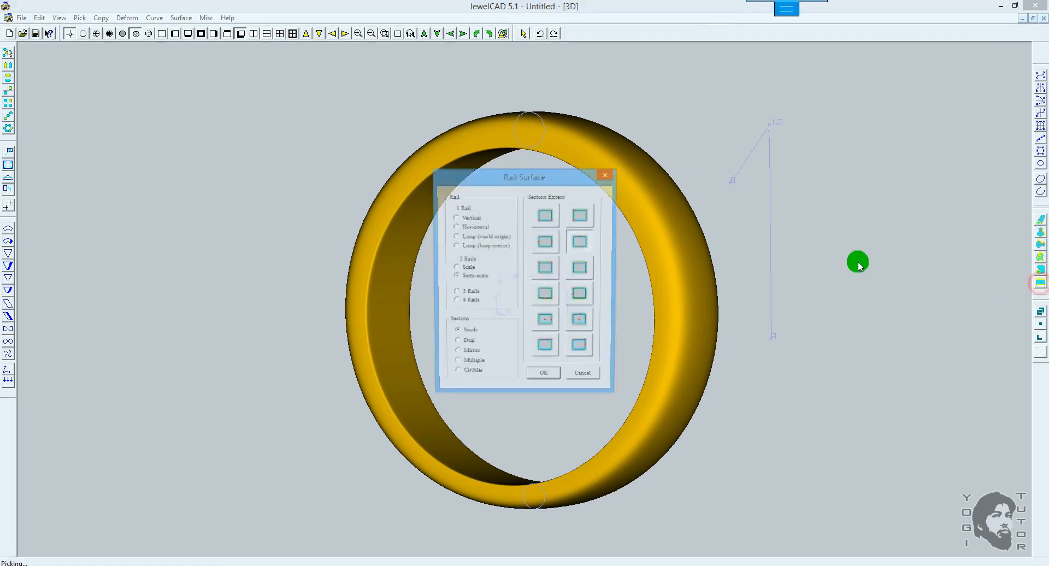
{"action": "left_click_drag", "start_coordinate": [541, 187], "coordinate": [847, 187]}
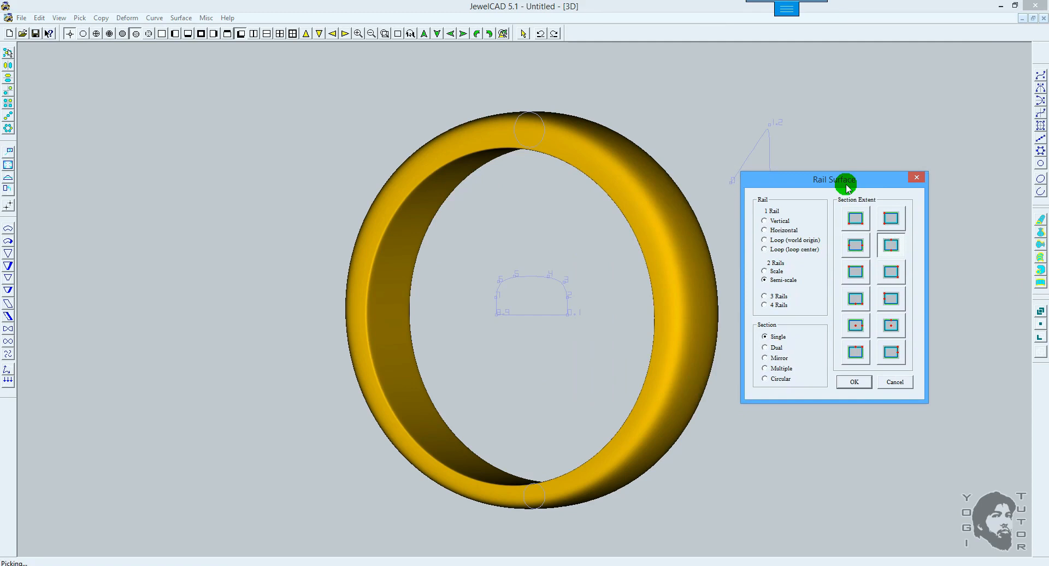
{"action": "mouse_move", "coordinate": [464, 2]}
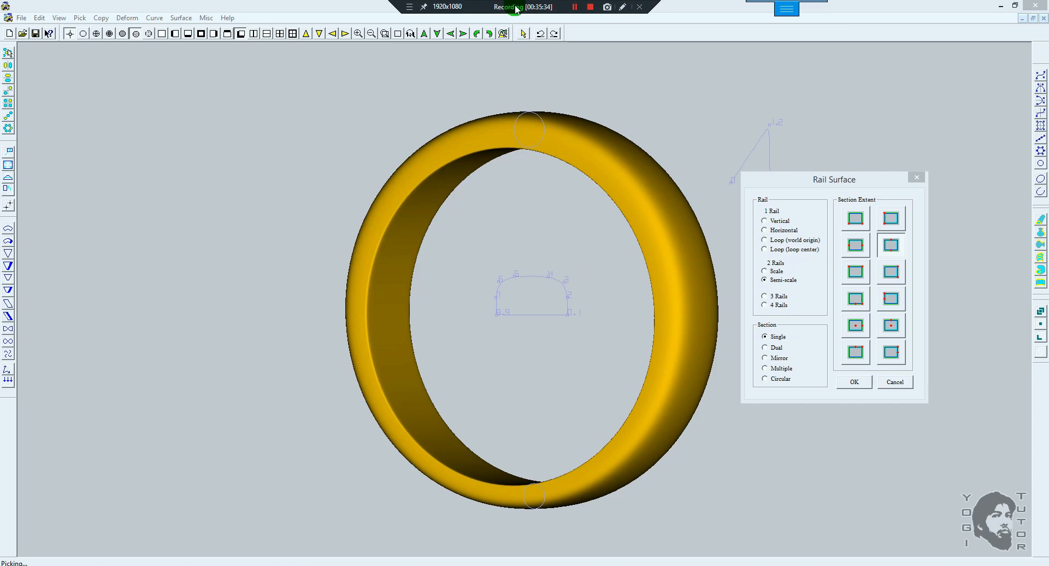
{"action": "left_click", "coordinate": [820, 184]}
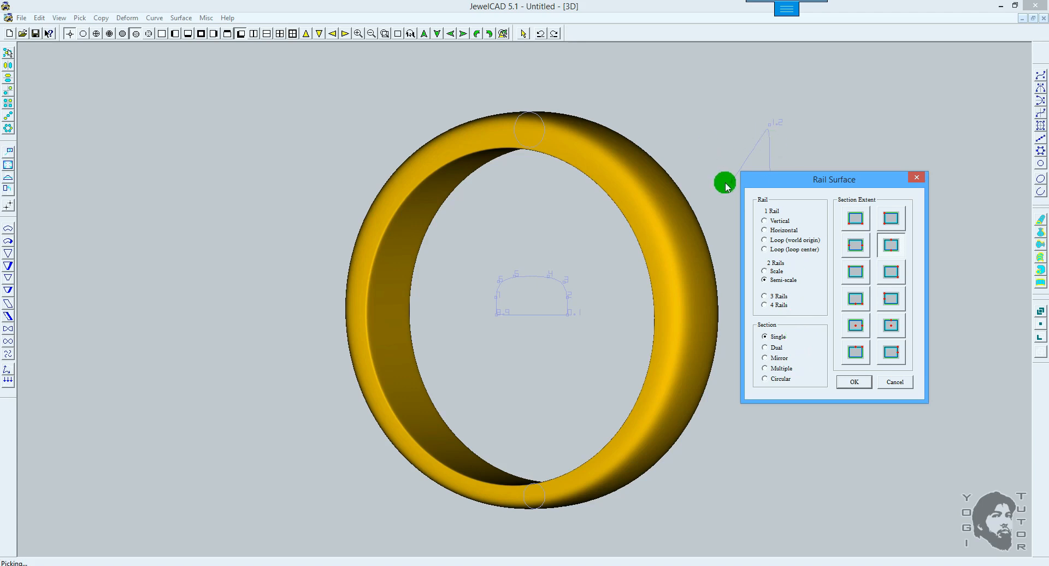
{"action": "left_click_drag", "start_coordinate": [807, 179], "coordinate": [810, 234]}
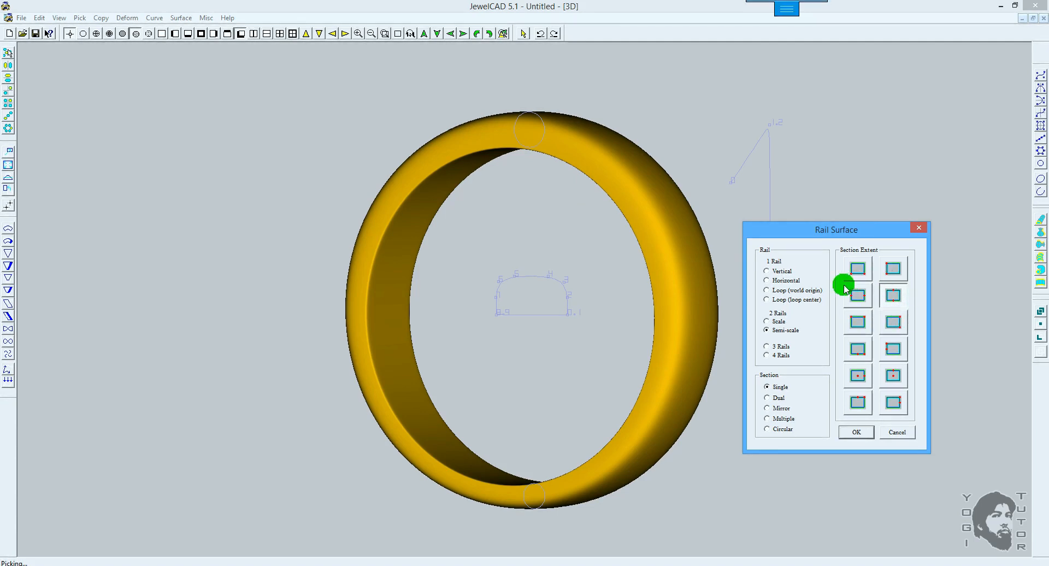
{"action": "left_click", "coordinate": [896, 431]}
Try narrowing the shaded band with Sizing in the right view, and undo the change.
{"action": "key", "text": "F9"}
{"action": "key", "text": "F6"}
{"action": "scroll", "coordinate": [656, 259], "scroll_direction": "up", "scroll_amount": 4}
{"action": "middle_click_drag", "start_coordinate": [650, 255], "coordinate": [648, 316]}
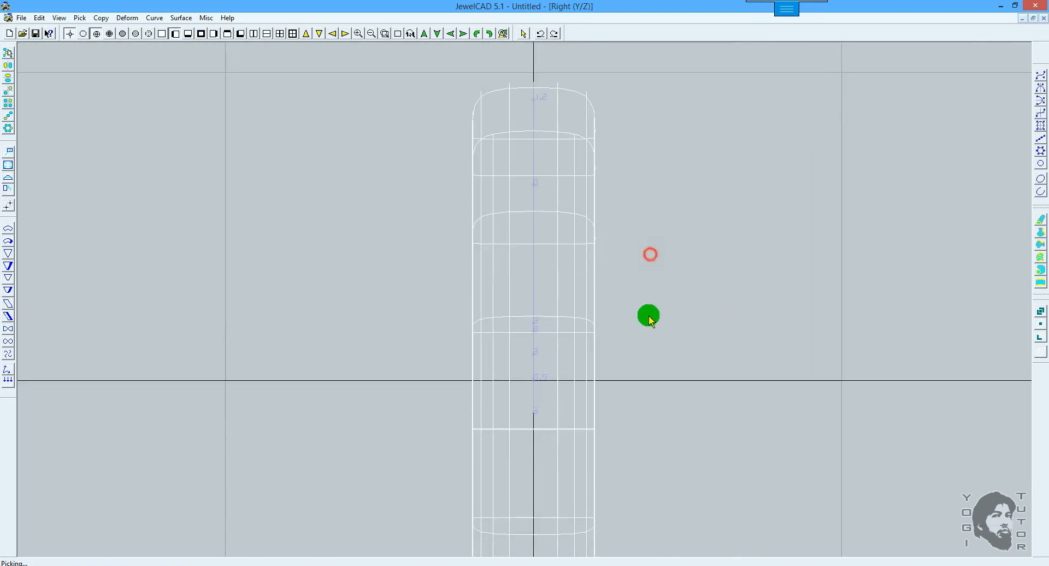
{"action": "key", "text": "F11"}
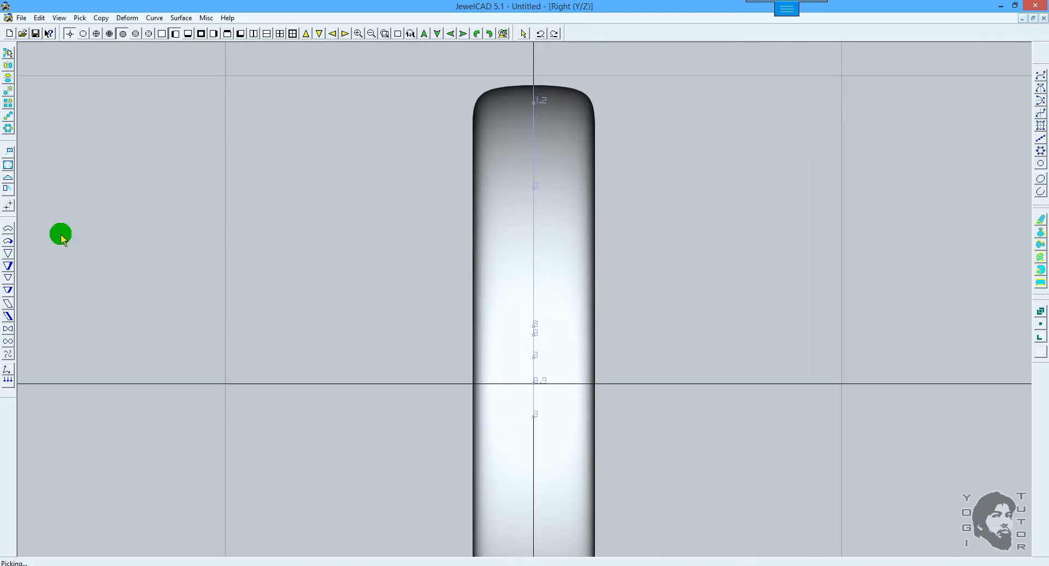
{"action": "left_click", "coordinate": [7, 164]}
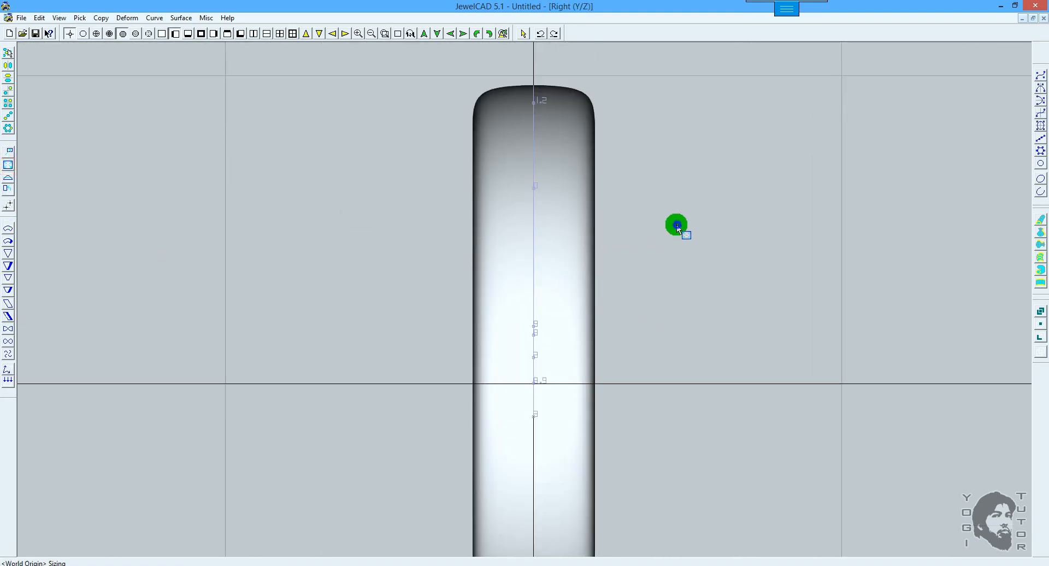
{"action": "left_click_drag", "start_coordinate": [677, 225], "coordinate": [621, 220]}
{"action": "key", "text": "ctrl+z"}
Move the band 2.08 along Y so that it lies to one side of the vertical axis.
{"action": "key", "text": "m"}
{"action": "left_click_drag", "start_coordinate": [670, 255], "coordinate": [733, 261]}
{"action": "right_click_drag", "start_coordinate": [734, 261], "coordinate": [726, 301], "text": "shift"}
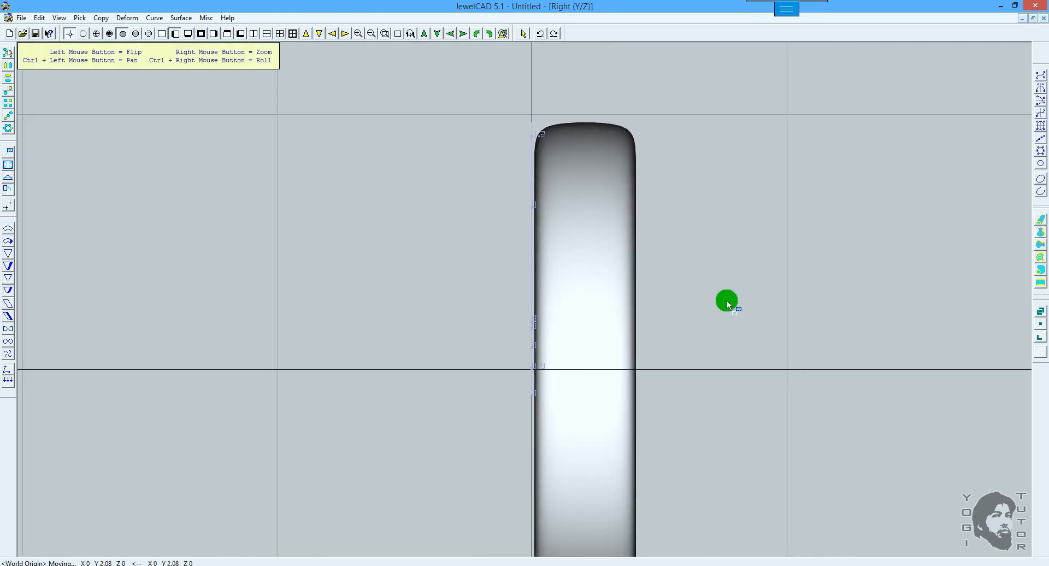
{"action": "left_click_drag", "start_coordinate": [728, 304], "coordinate": [708, 235], "text": "ctrl"}
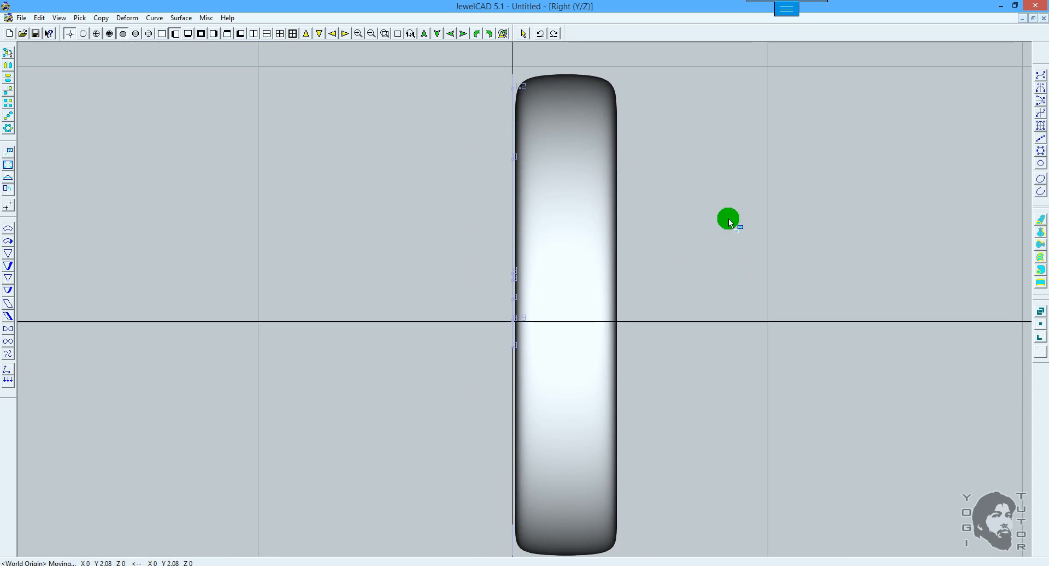
Try sizing the off-centre band along Y about the world origin twice, undoing each attempt.
{"action": "key", "text": "s"}
{"action": "left_click_drag", "start_coordinate": [824, 209], "coordinate": [735, 207]}
{"action": "key", "text": "ctrl+z"}
{"action": "left_click_drag", "start_coordinate": [801, 206], "coordinate": [678, 208]}
{"action": "key", "text": "ctrl+z"}
Move the band from one side of the vertical axis through the centre to the other, finishing with a 1.97 move along Y.
{"action": "key", "text": "m"}
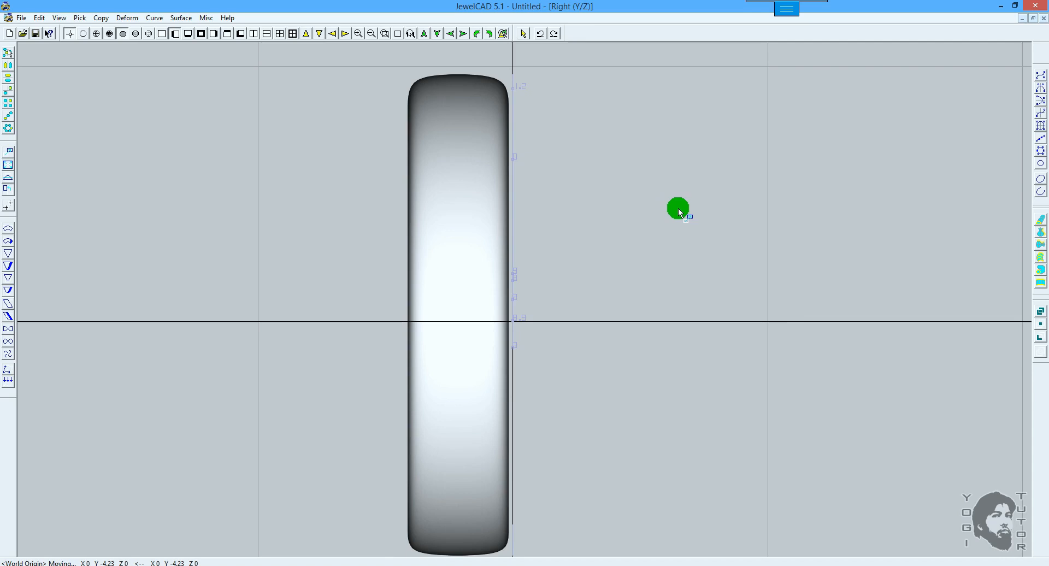
{"action": "mouse_move", "coordinate": [677, 208]}
{"action": "left_mouse_down"}
{"action": "mouse_move", "coordinate": [621, 217]}
{"action": "mouse_move", "coordinate": [720, 217]}
{"action": "left_mouse_up"}
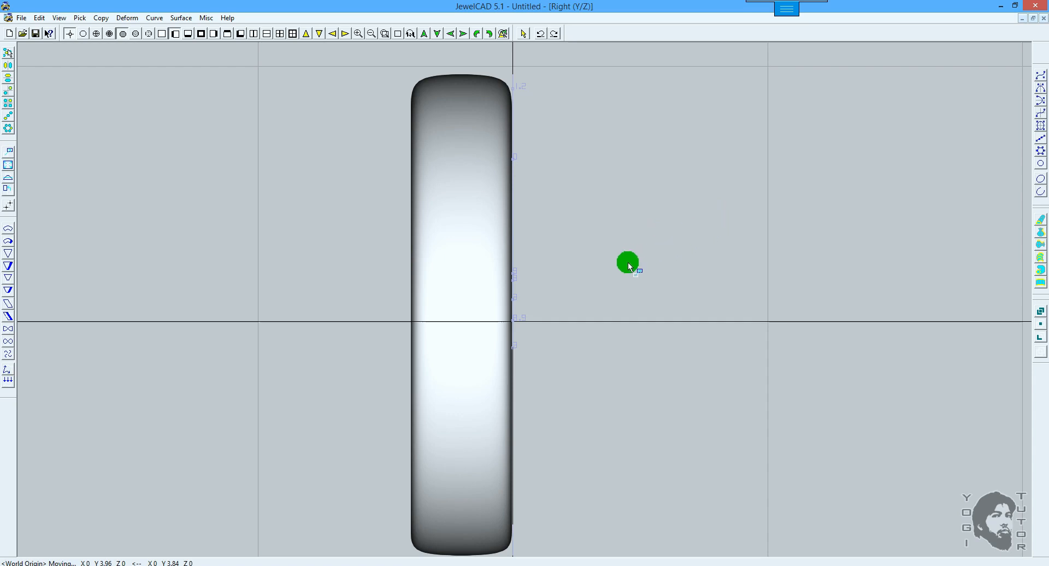
{"action": "left_click_drag", "start_coordinate": [628, 262], "coordinate": [592, 263]}
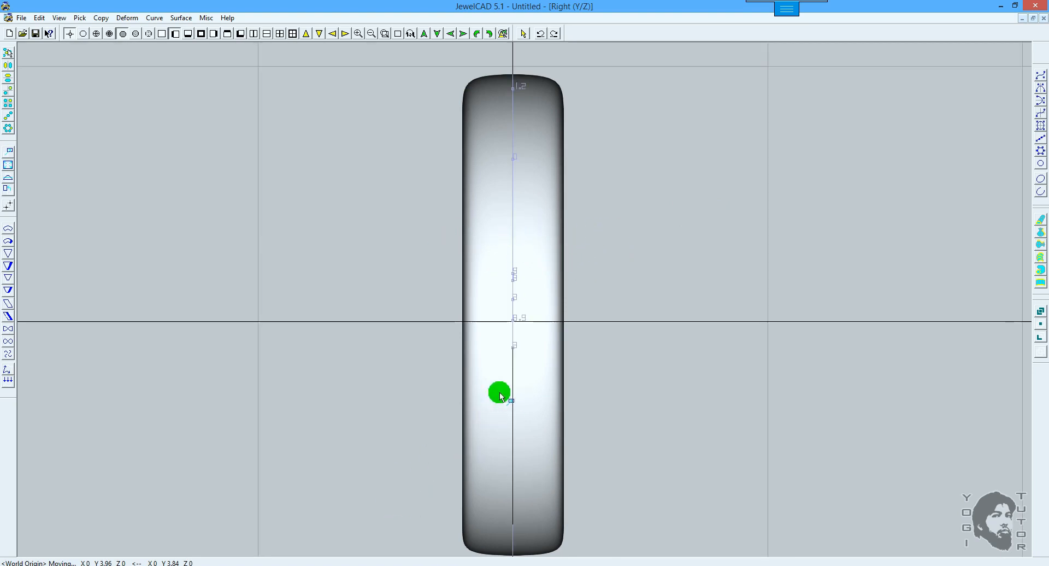
{"action": "left_click_drag", "start_coordinate": [499, 392], "coordinate": [646, 280]}
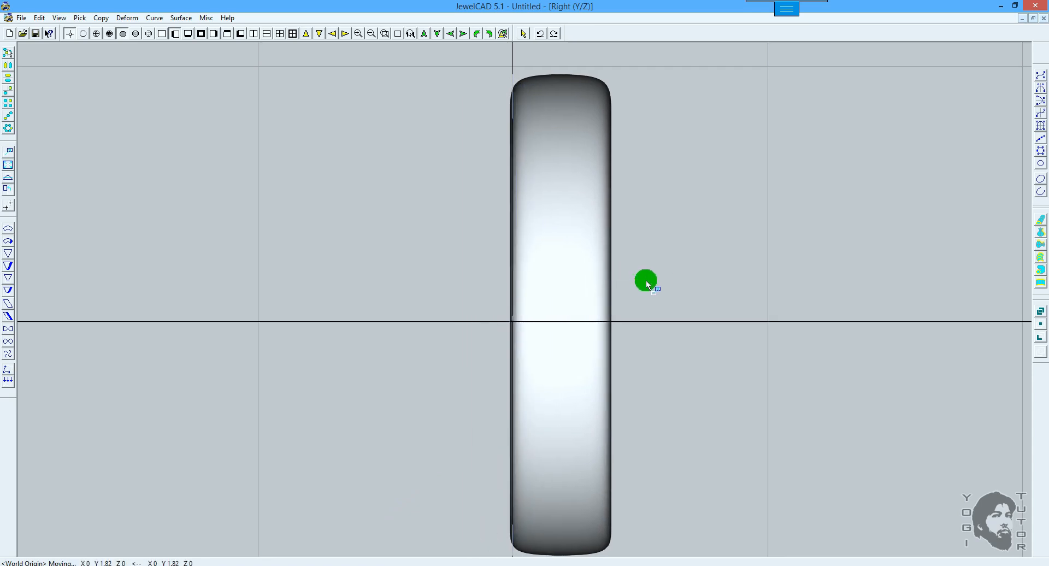
Compare the section extent options in the first three rows with the off-centre band, leaving the surface settings unchanged.
{"action": "left_click", "coordinate": [1039, 282]}
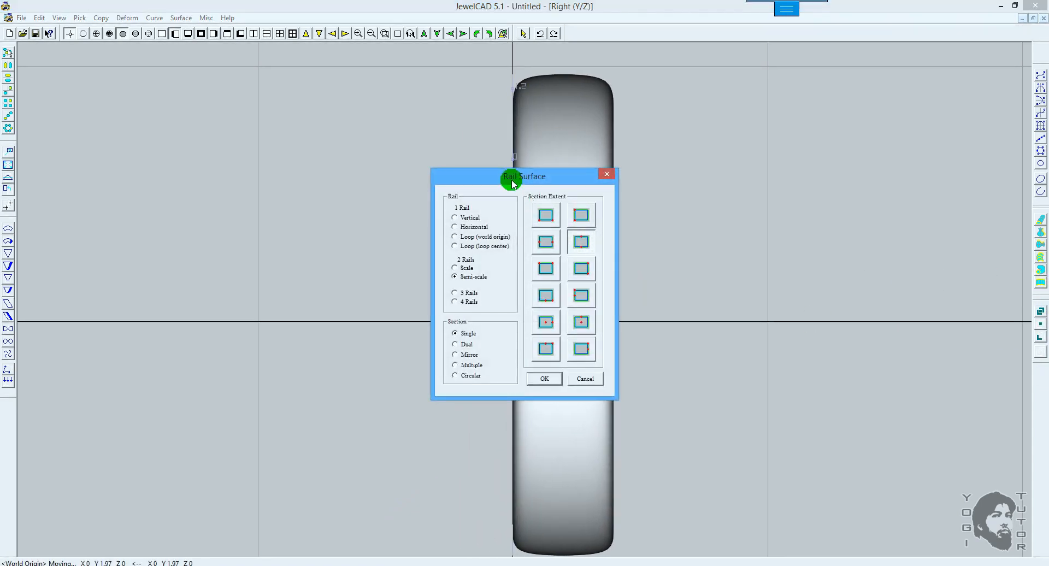
{"action": "left_click_drag", "start_coordinate": [512, 183], "coordinate": [724, 181]}
{"action": "left_click", "coordinate": [796, 217]}
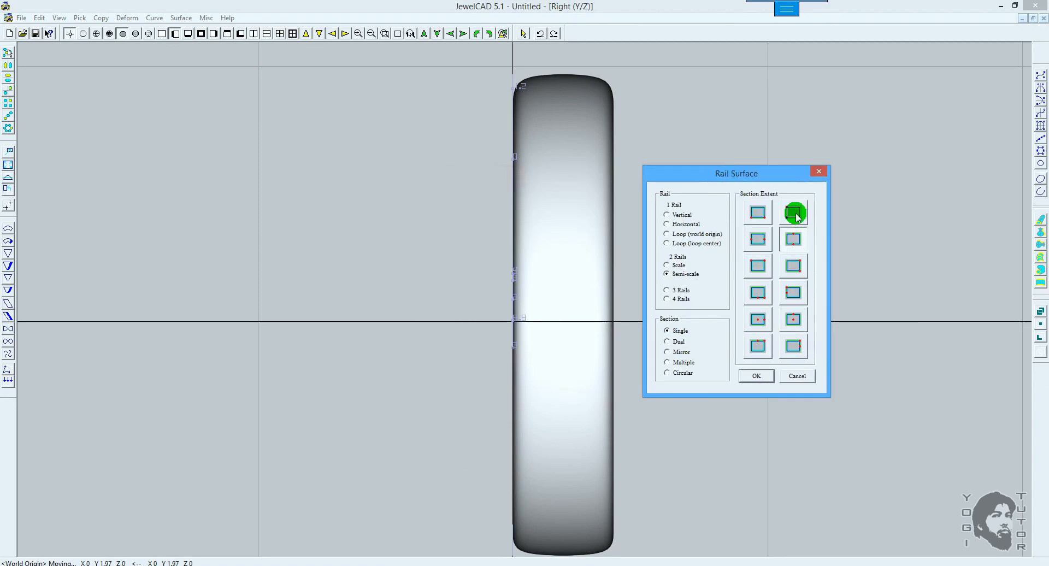
{"action": "left_click", "coordinate": [802, 268]}
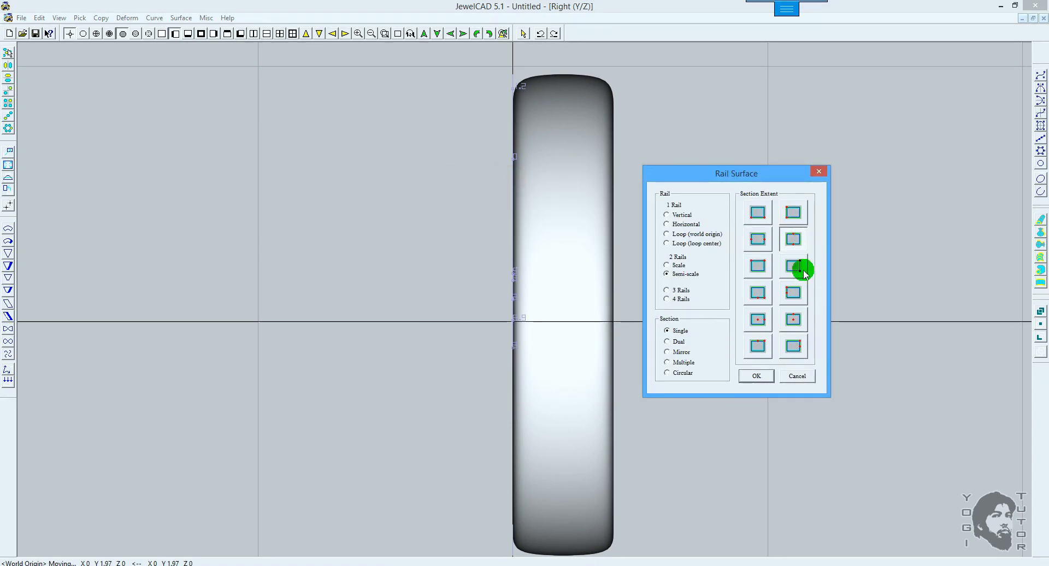
{"action": "left_click", "coordinate": [759, 214]}
{"action": "left_click", "coordinate": [763, 270]}
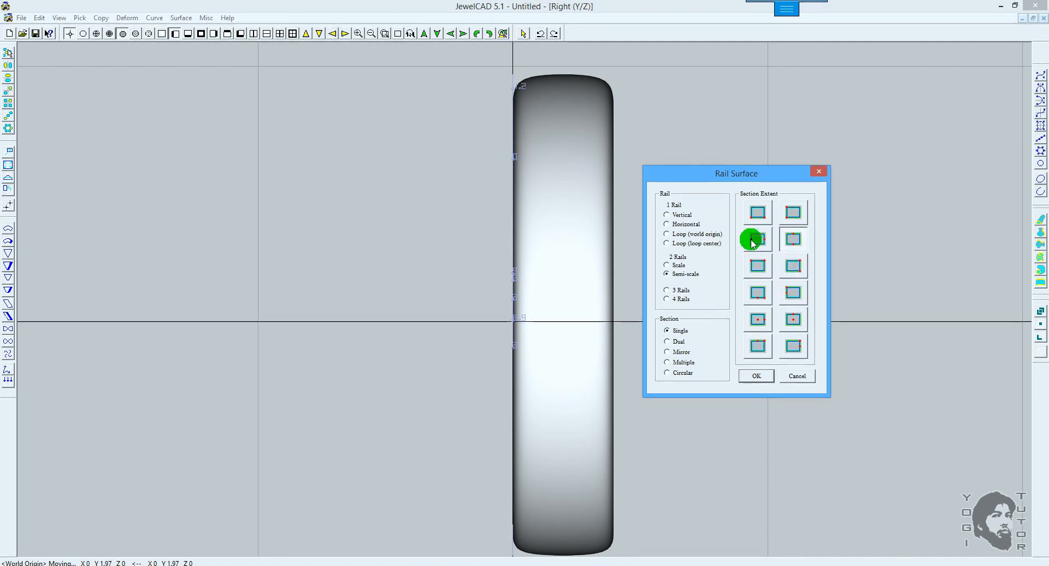
{"action": "left_click", "coordinate": [799, 376]}
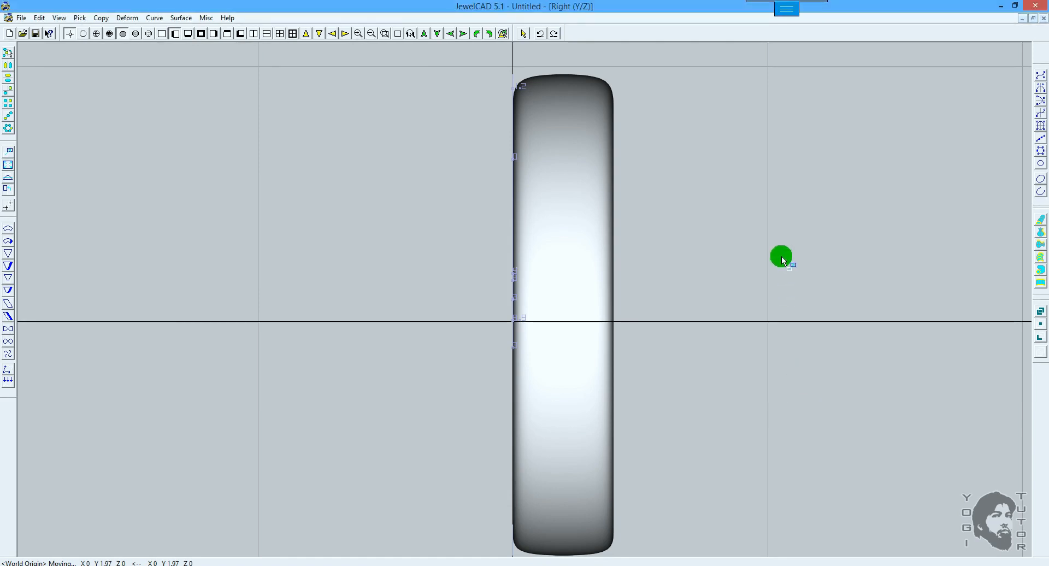
Undo the band's moves to restore its original centred position in the front view.
{"action": "key", "text": "ctrl+z"}
{"action": "key", "text": "ctrl+z"}
{"action": "key", "text": "ctrl+z"}
{"action": "key", "text": "ctrl+z"}
{"action": "key", "text": "ctrl+z"}
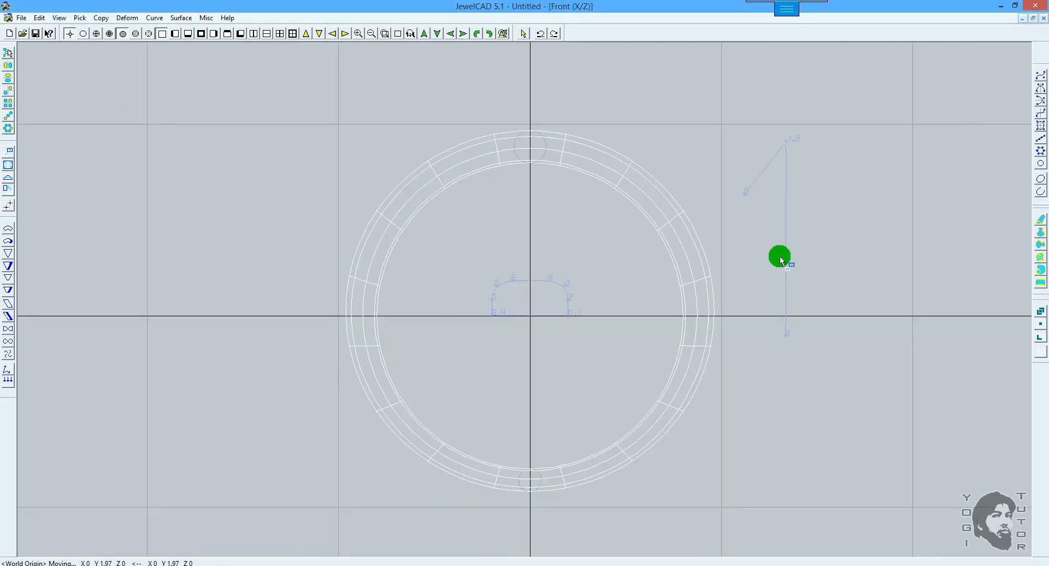
{"action": "left_click_drag", "start_coordinate": [817, 237], "coordinate": [723, 234], "text": "ctrl+shift"}
{"action": "right_click_drag", "start_coordinate": [758, 234], "coordinate": [799, 242], "text": "shift"}
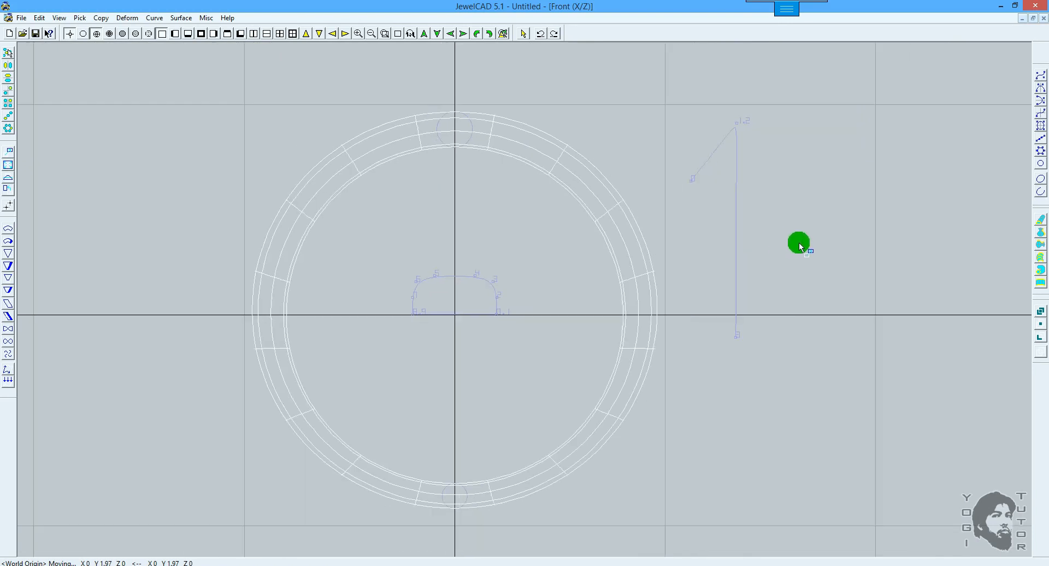
Review the Semi-scale rail setting and the section type choices for rail surfaces, and cancel without building one.
{"action": "left_click", "coordinate": [1030, 289]}
{"action": "left_click", "coordinate": [507, 185]}
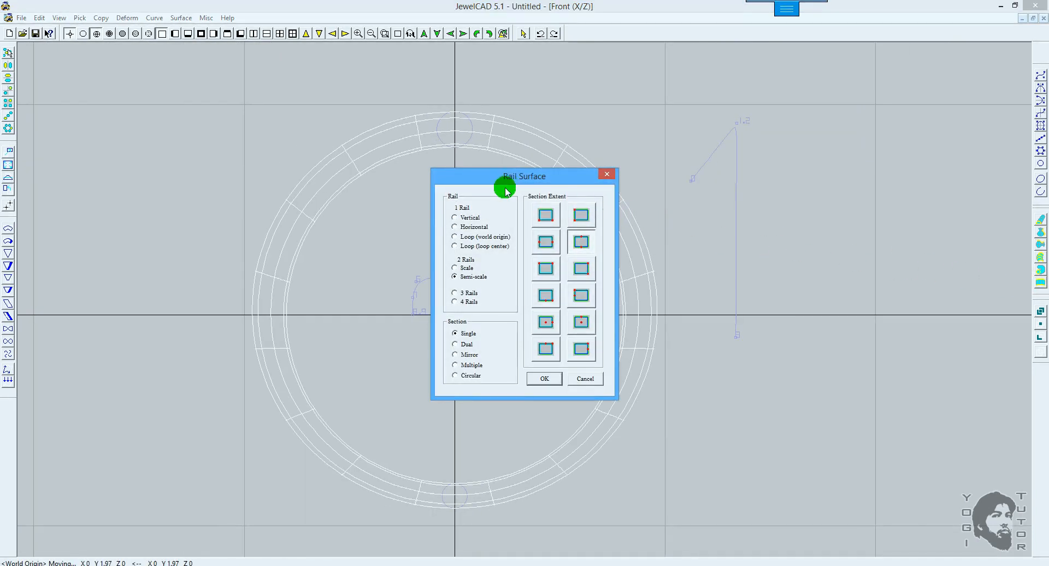
{"action": "left_click_drag", "start_coordinate": [507, 186], "coordinate": [824, 202]}
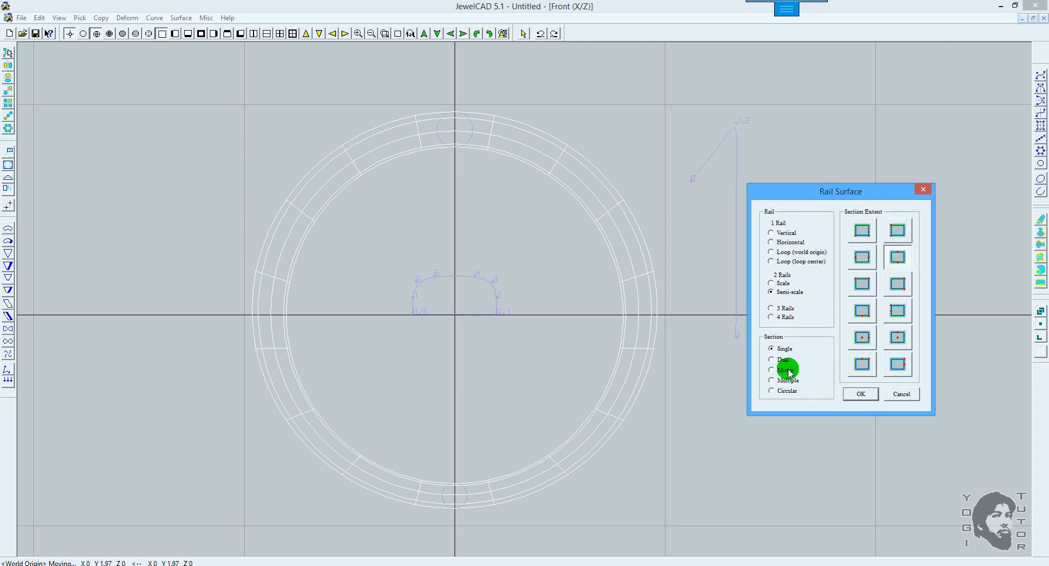
{"action": "left_click", "coordinate": [901, 394]}
{"action": "key", "text": "space"}
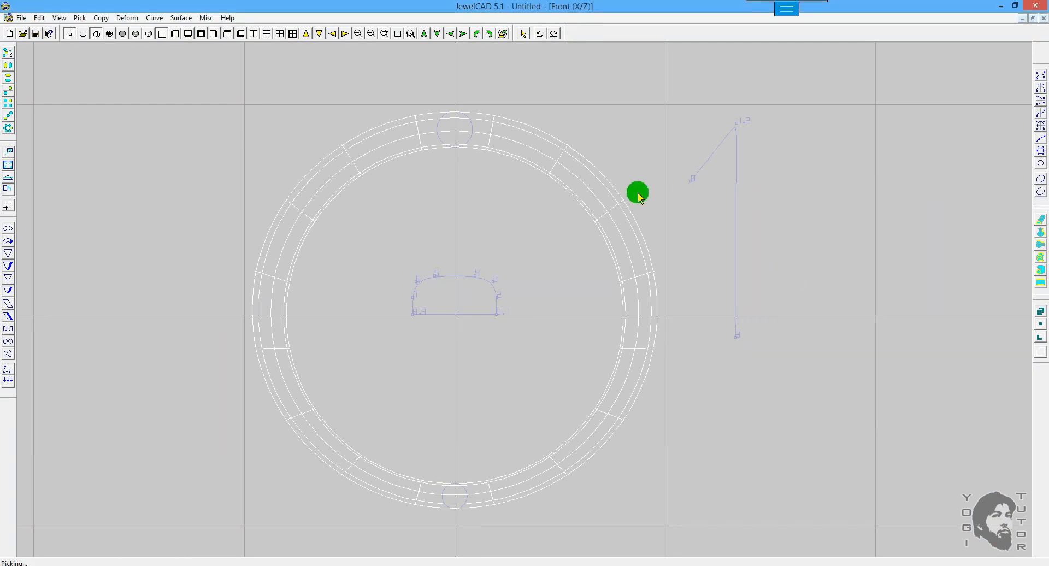
Compare the band with its bare construction curves, and examine it shaded in the 3D and right views.
{"action": "key", "text": "ctrl+z"}
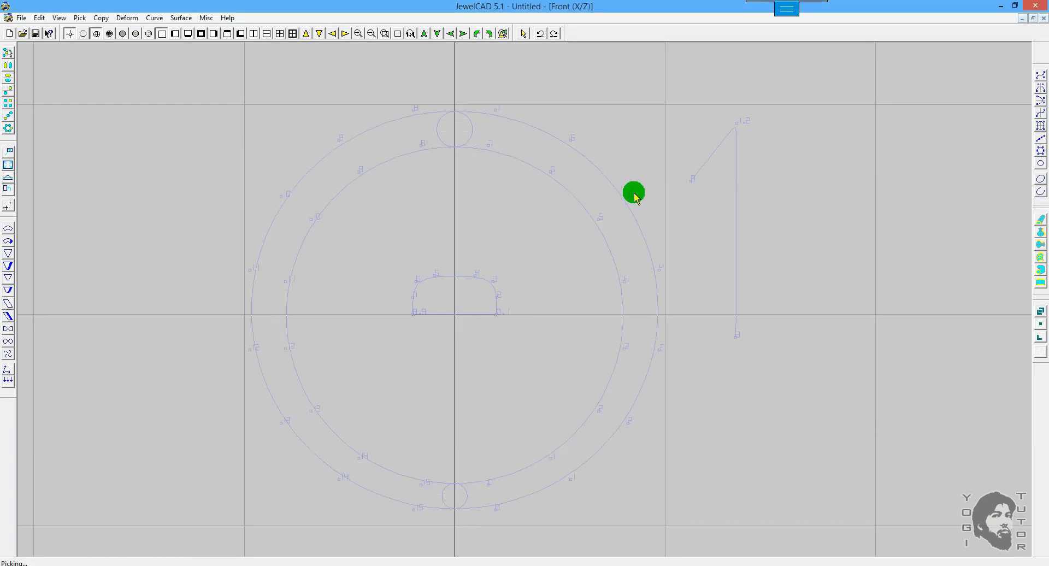
{"action": "key", "text": "ctrl+y"}
{"action": "key", "text": "F12"}
{"action": "left_click_drag", "start_coordinate": [773, 229], "coordinate": [566, 250]}
{"action": "key", "text": "F6"}
{"action": "left_click_drag", "start_coordinate": [728, 220], "coordinate": [676, 240]}
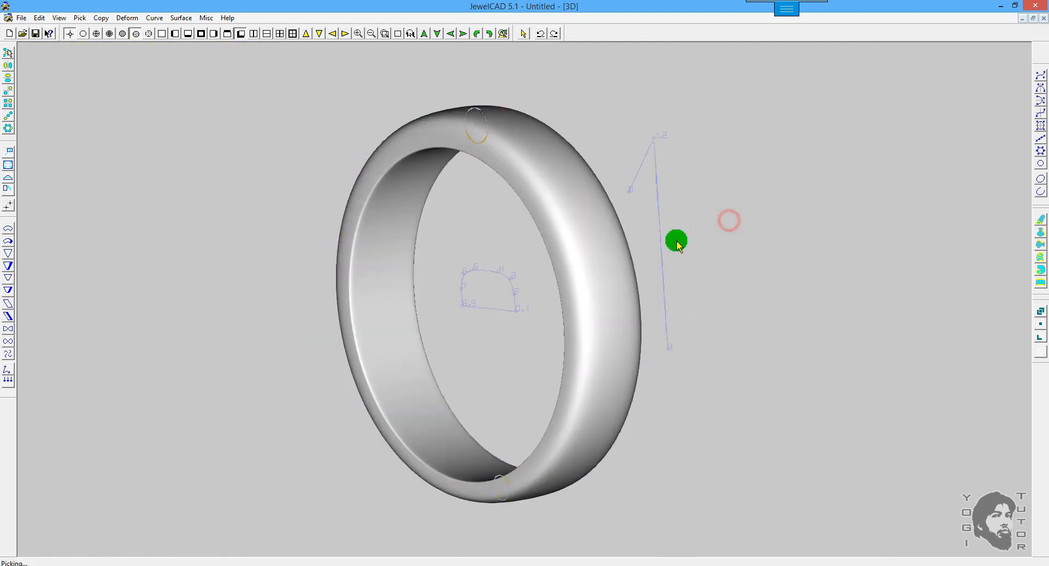
{"action": "key", "text": "F6"}
{"action": "key", "text": "F9"}
{"action": "key", "text": "F6"}
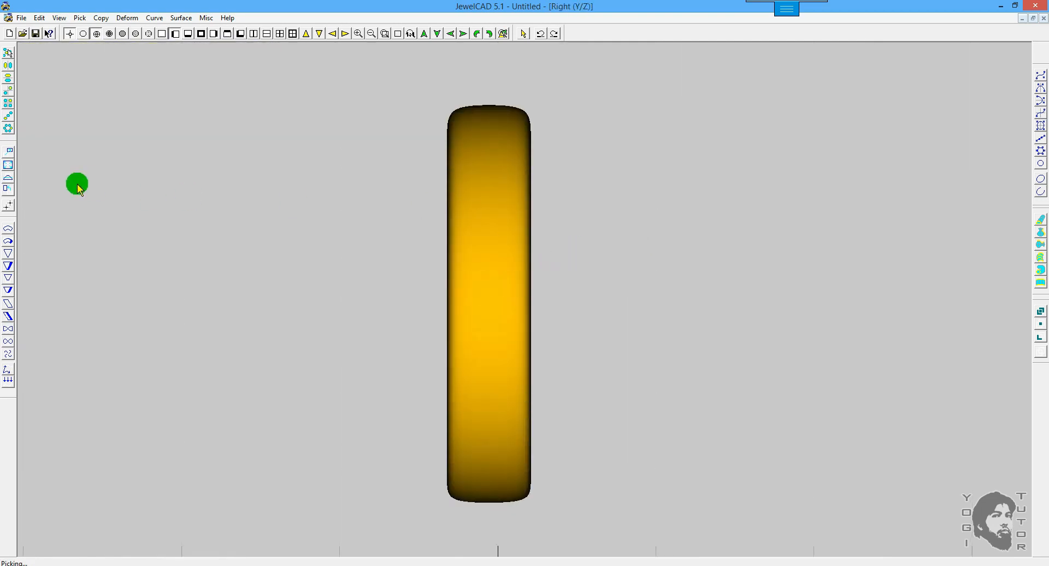
Try narrowing the finished band to a Y factor of 0.7022 in the right view and check it against the front view.
{"action": "left_click", "coordinate": [10, 176]}
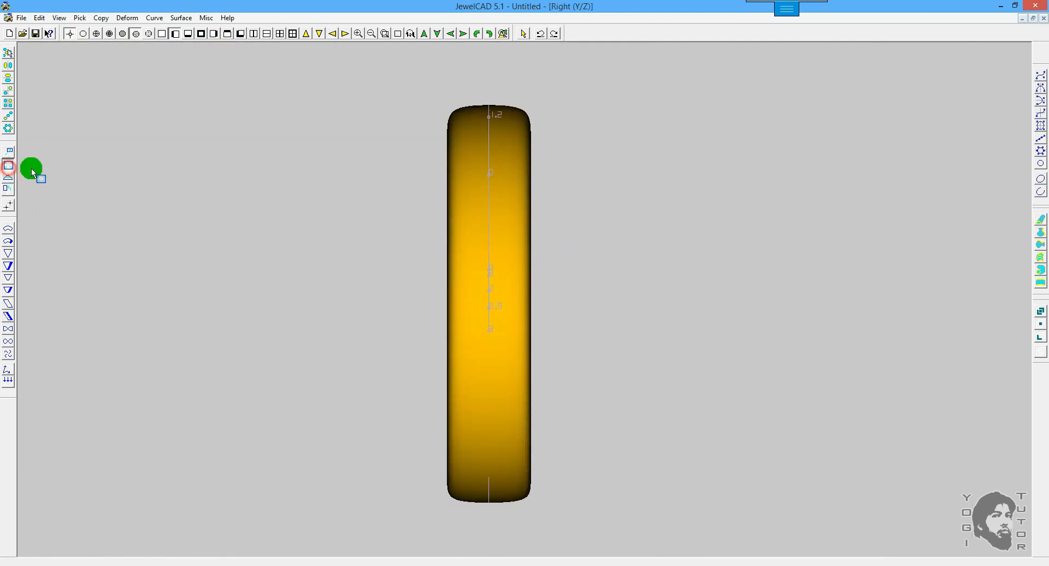
{"action": "left_click_drag", "start_coordinate": [670, 245], "coordinate": [615, 247]}
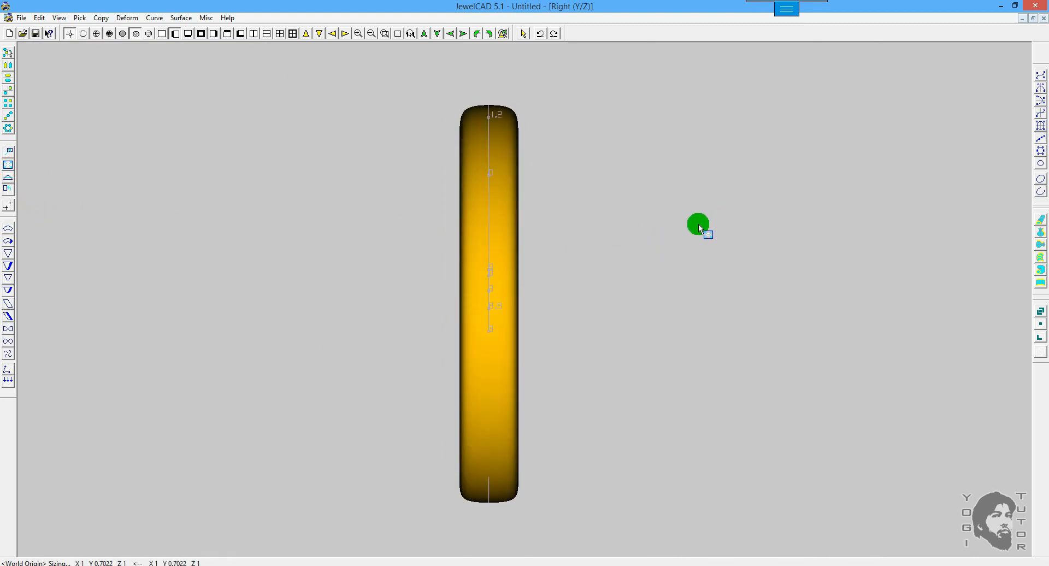
{"action": "key", "text": "F3"}
{"action": "key", "text": "F8"}
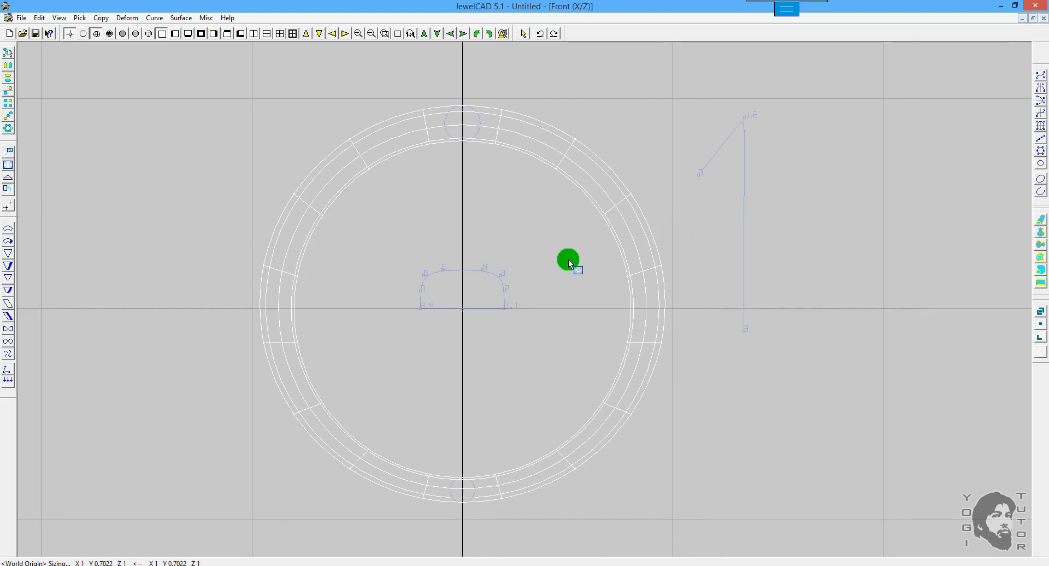
{"action": "key", "text": "F9"}
{"action": "scroll", "coordinate": [526, 273], "scroll_direction": "up", "scroll_amount": 1}
Undo the band's sizing and surface, and narrow the D-shaped section to an X factor of 0.5932.
{"action": "key", "text": "ctrl+z"}
{"action": "key", "text": "F8"}
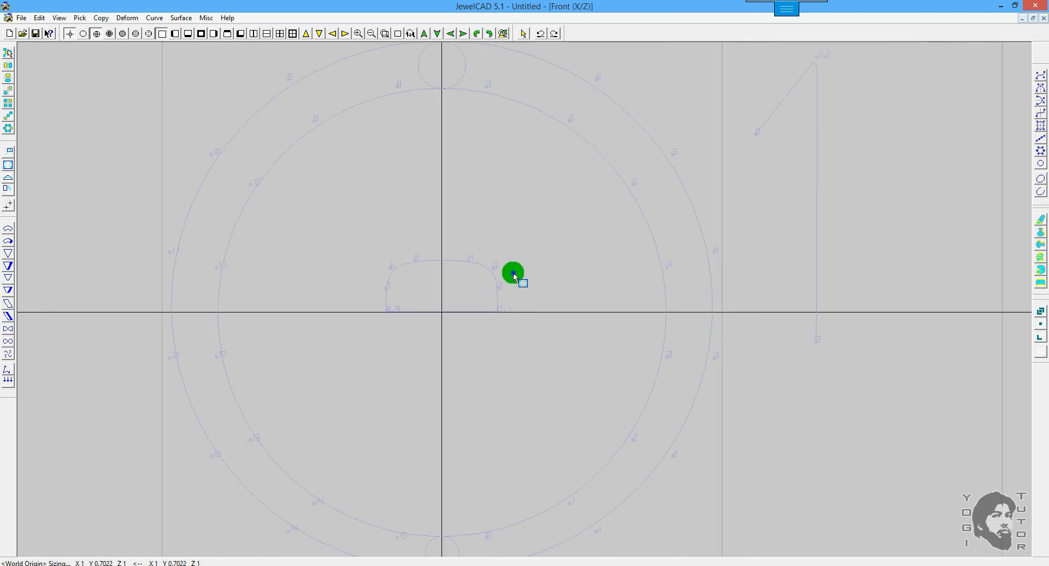
{"action": "key", "text": "space"}
{"action": "left_click_drag", "start_coordinate": [513, 271], "coordinate": [421, 279]}
{"action": "key", "text": "space"}
{"action": "left_click_drag", "start_coordinate": [607, 261], "coordinate": [539, 270]}
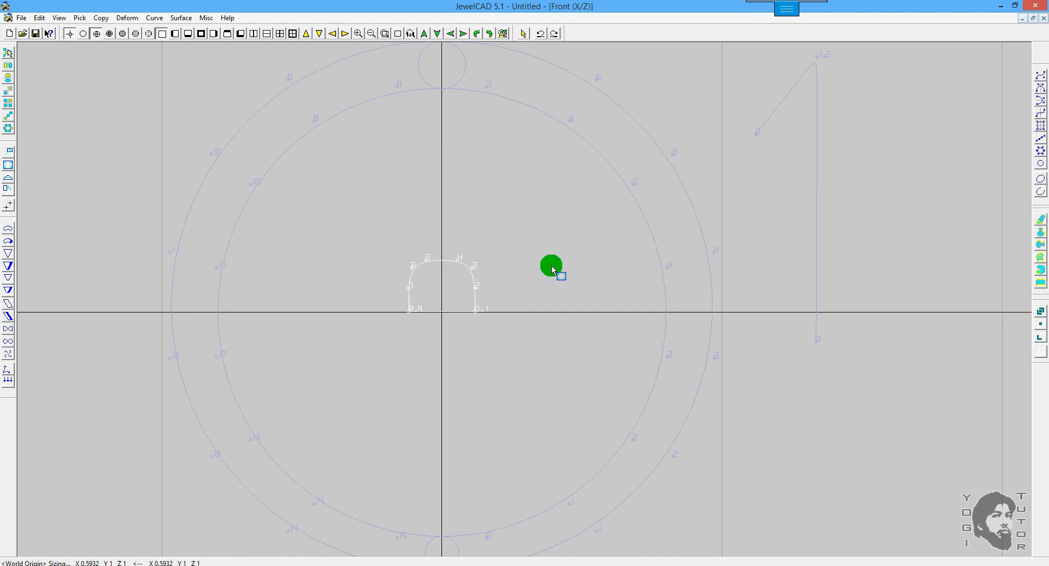
Build a two-rail Semi-scale surface with a single section, using the outer then inner circle as rails and the narrowed D-shaped section.
{"action": "scroll", "coordinate": [781, 266], "scroll_direction": "down", "scroll_amount": 1}
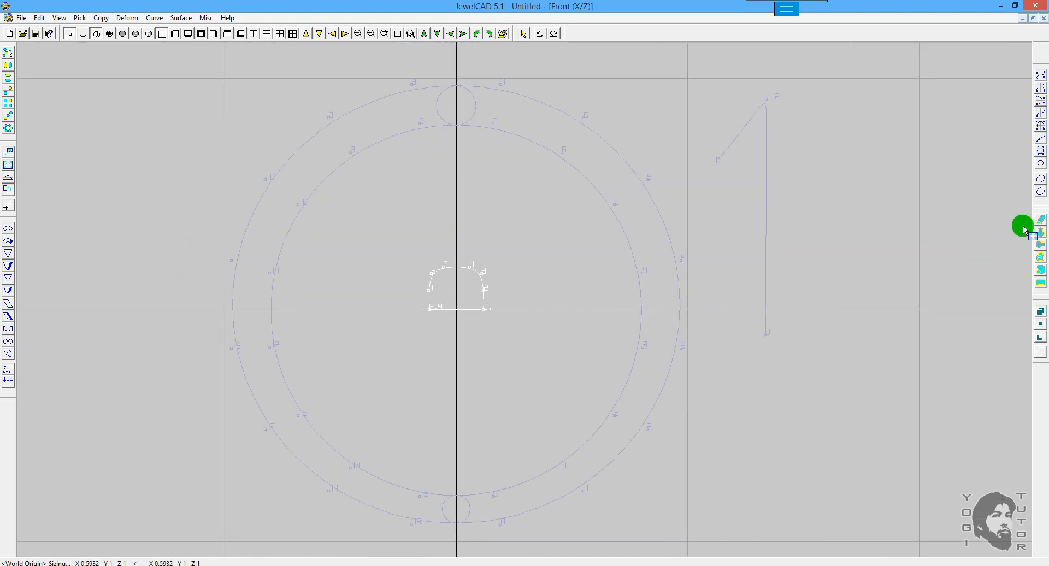
{"action": "left_click", "coordinate": [1040, 282]}
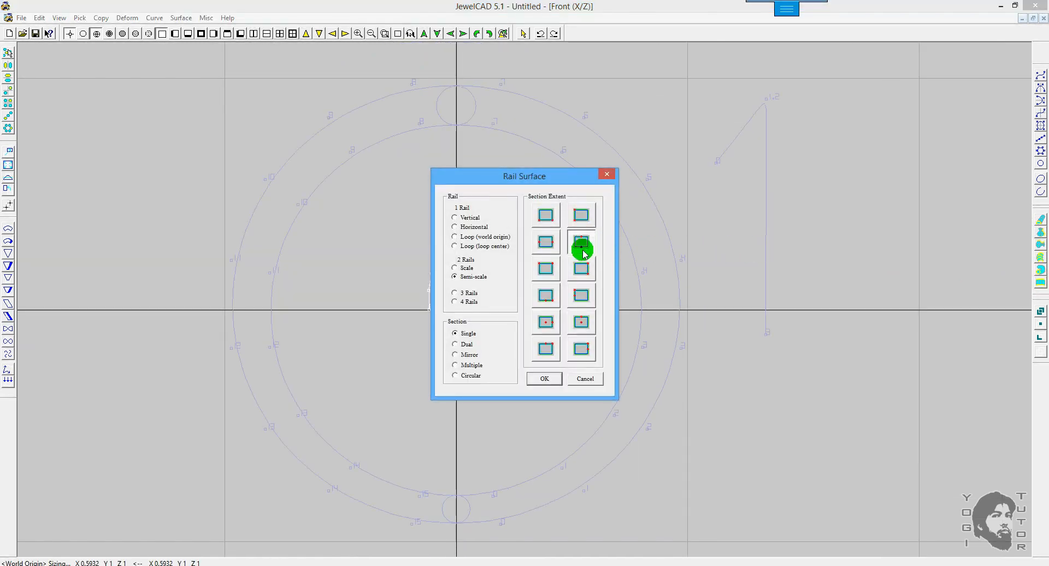
{"action": "left_click", "coordinate": [544, 379]}
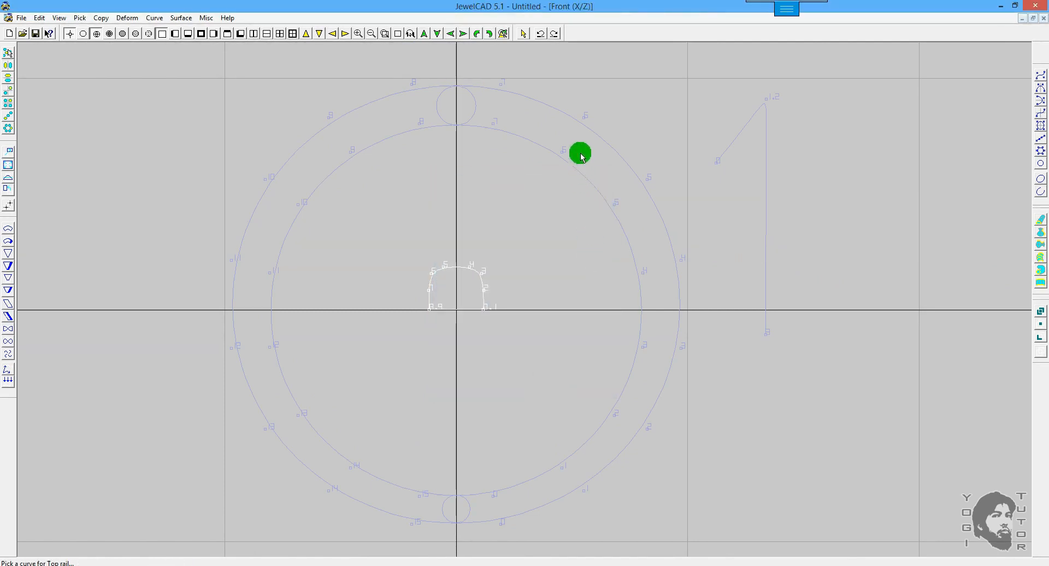
{"action": "left_click", "coordinate": [585, 113]}
{"action": "left_click", "coordinate": [560, 148]}
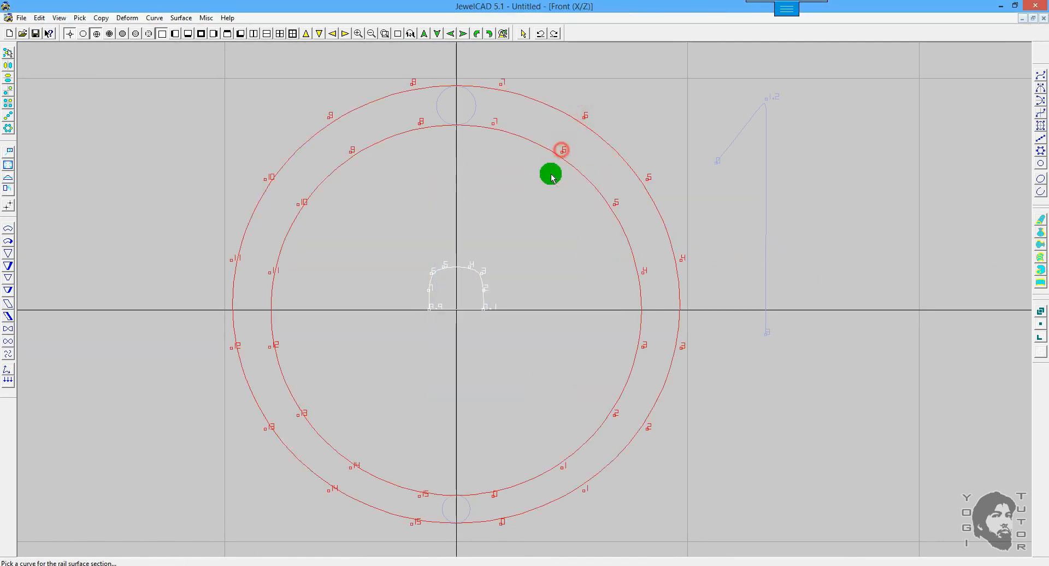
{"action": "left_click", "coordinate": [471, 268]}
Examine the band built from the narrowed section, shaded and as curves, in the front, 3D and right views.
{"action": "key", "text": "F7"}
{"action": "key", "text": "F2"}
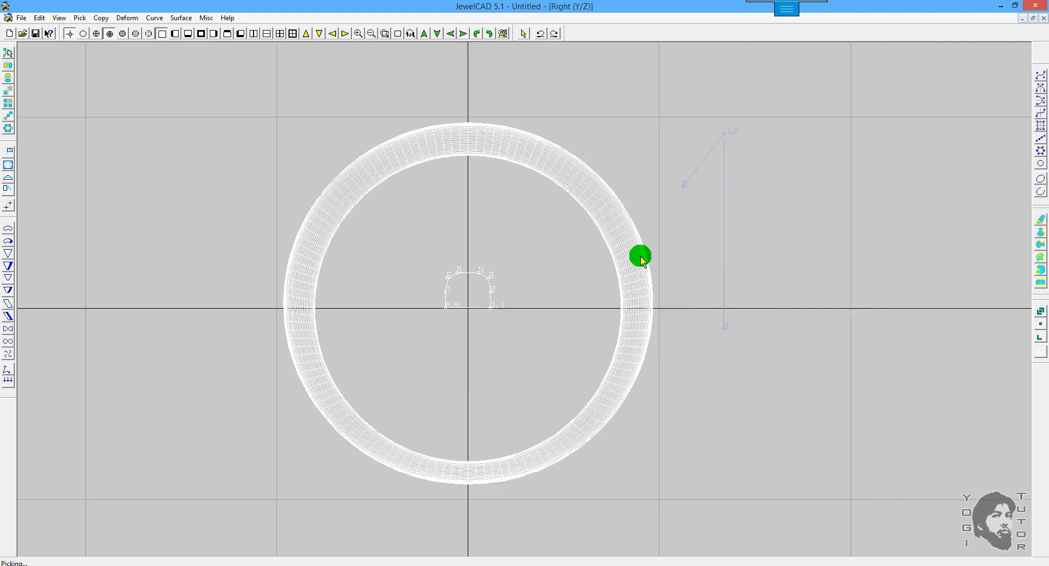
{"action": "key", "text": "F9"}
{"action": "left_click_drag", "start_coordinate": [363, 246], "coordinate": [484, 264]}
{"action": "key", "text": "F1"}
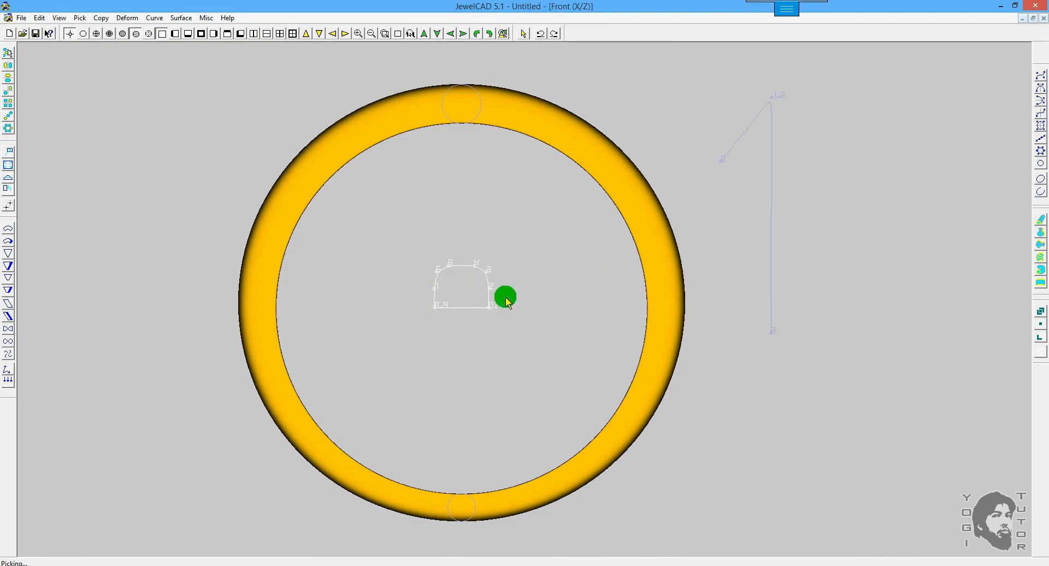
{"action": "key", "text": "F6"}
{"action": "key", "text": "F2"}
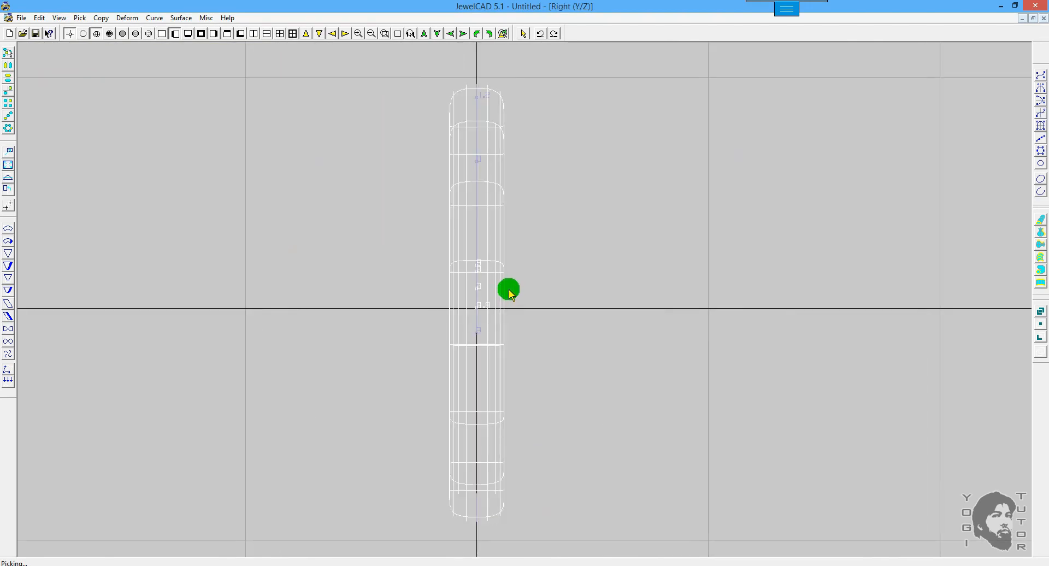
{"action": "scroll", "coordinate": [513, 290], "scroll_direction": "up", "scroll_amount": 1}
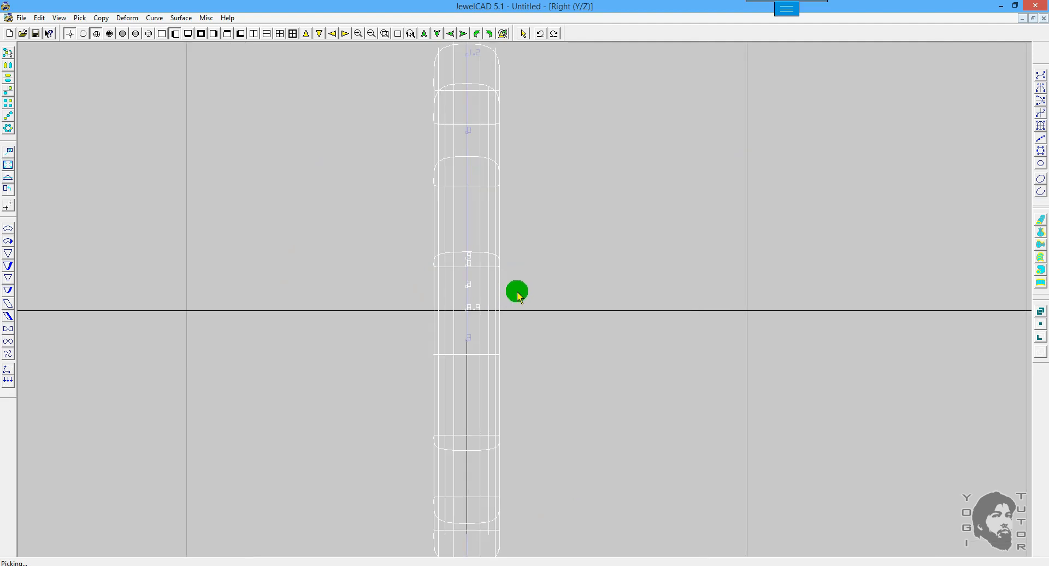
Try widening the finished band to a Y factor of 5.565 in the right view and check it against the front view.
{"action": "left_click", "coordinate": [10, 166]}
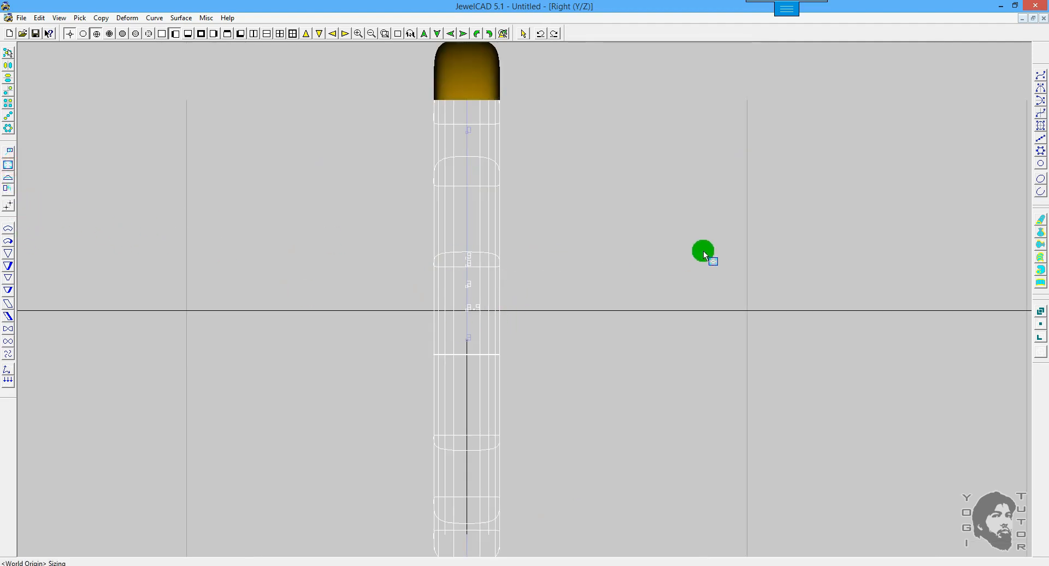
{"action": "left_click_drag", "start_coordinate": [752, 247], "coordinate": [1036, 237]}
{"action": "left_click_drag", "start_coordinate": [571, 252], "coordinate": [739, 247]}
{"action": "key", "text": "F5"}
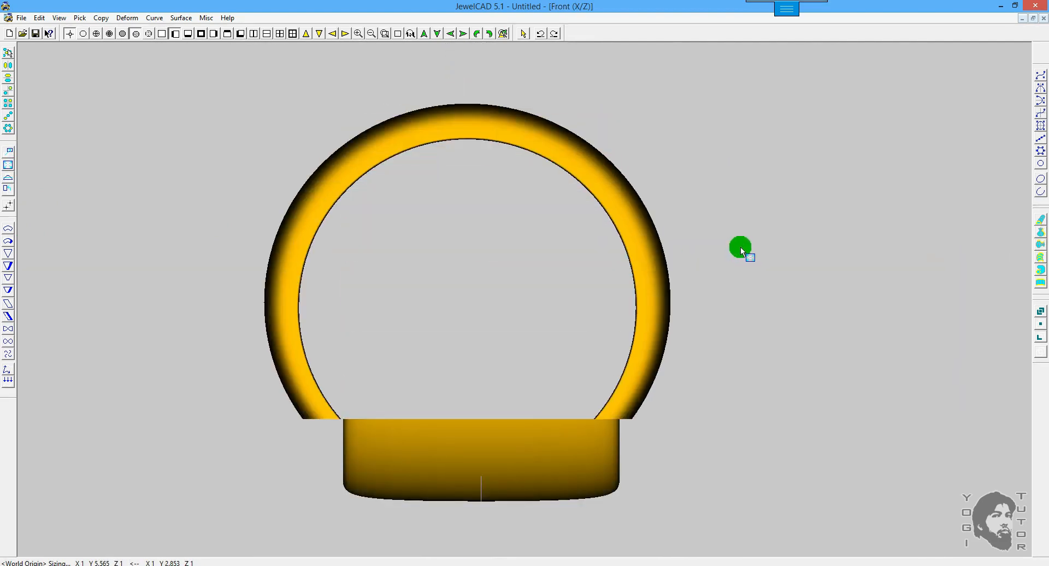
{"action": "scroll", "coordinate": [740, 247], "scroll_direction": "down", "scroll_amount": 1}
Undo the band's widening and the rail surface, leaving only the construction curves.
{"action": "key", "text": "F6"}
{"action": "key", "text": "F9"}
{"action": "key", "text": "ctrl+z"}
{"action": "key", "text": "ctrl+z"}
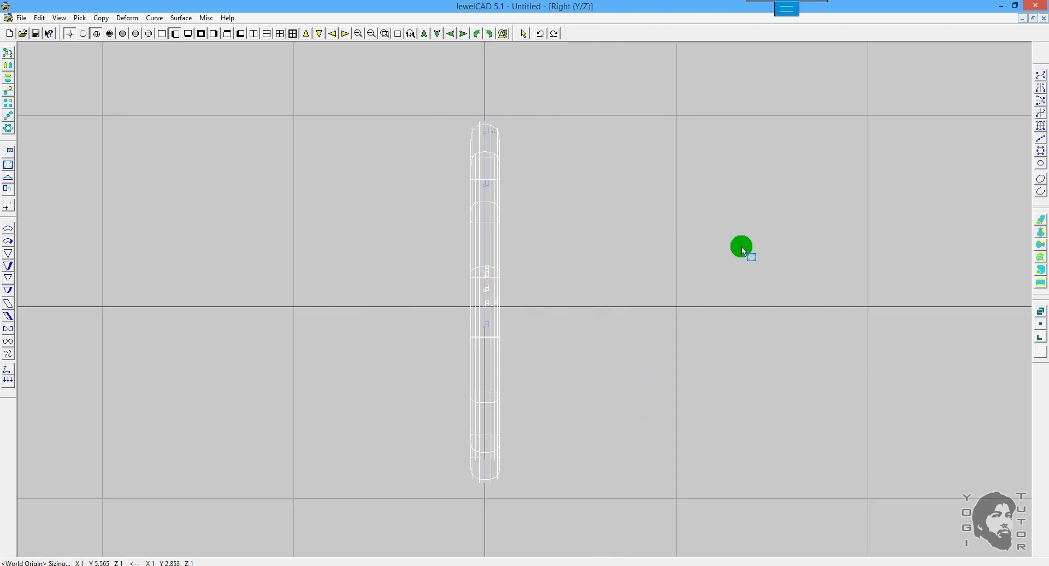
{"action": "key", "text": "ctrl+z"}
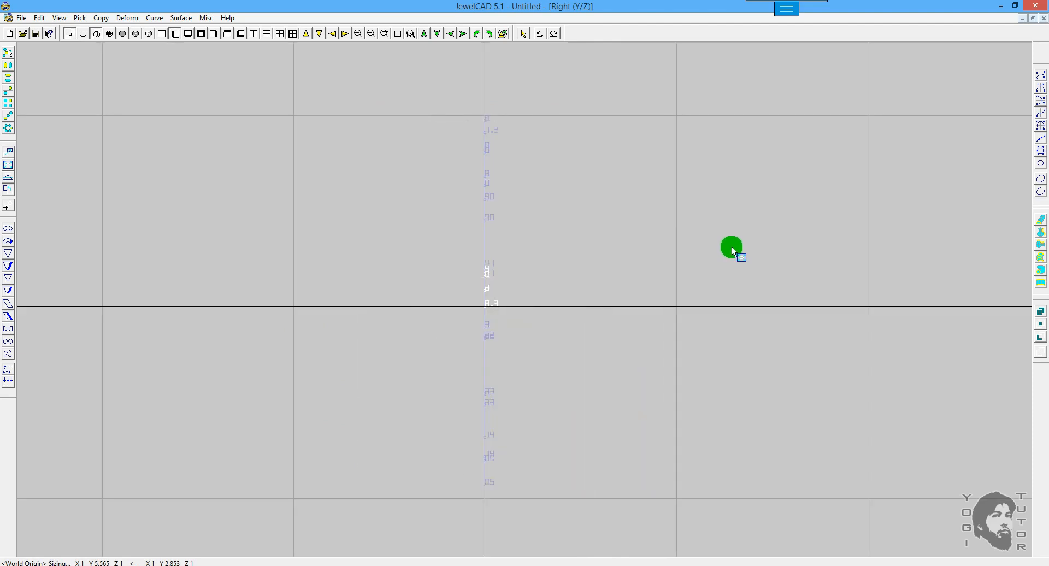
Delete the bent construction line drawn beside the ring circles in the front view.
{"action": "key", "text": "F5"}
{"action": "scroll", "coordinate": [644, 241], "scroll_direction": "down", "scroll_amount": 1}
{"action": "scroll", "coordinate": [646, 241], "scroll_direction": "down", "scroll_amount": 1}
{"action": "key", "text": "space"}
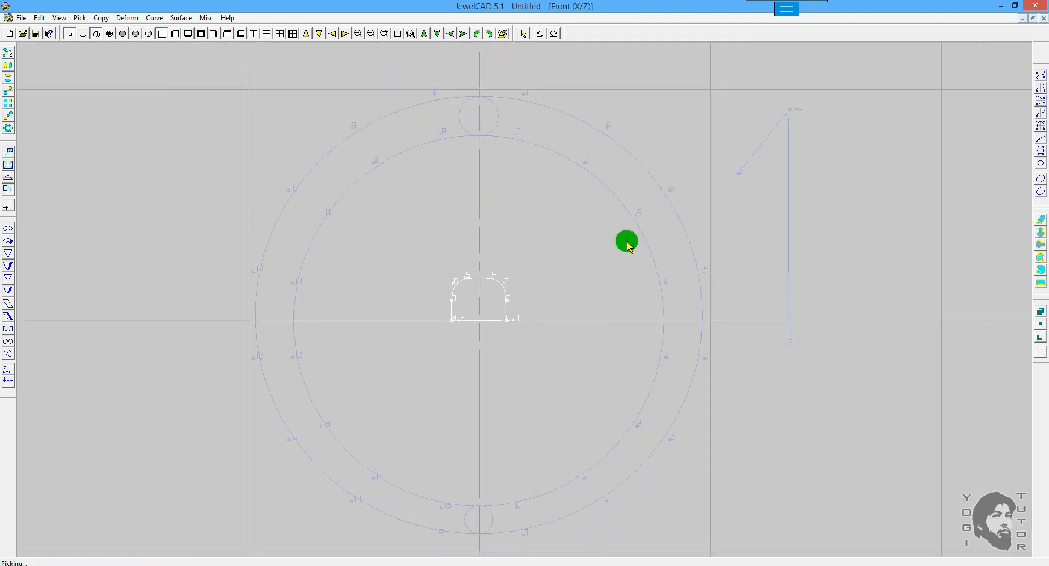
{"action": "left_click", "coordinate": [623, 240]}
{"action": "left_click_drag", "start_coordinate": [746, 194], "coordinate": [849, 145]}
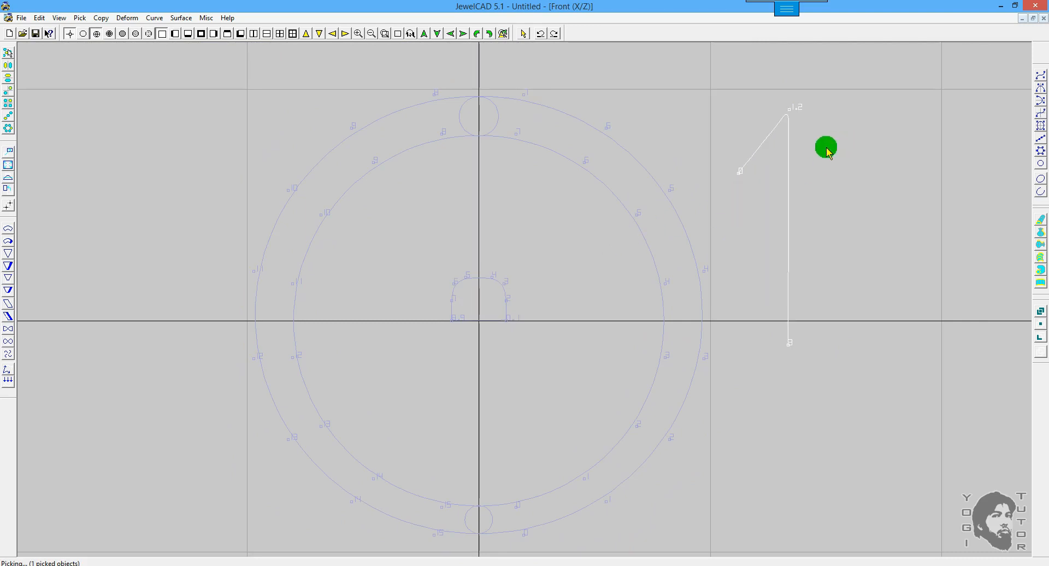
{"action": "key", "text": "Delete"}
Save the ring circles and D-shaped section as a JewelCAD file named Section 1 in the JewelCAD 5.1 folder.
{"action": "key", "text": "Home"}
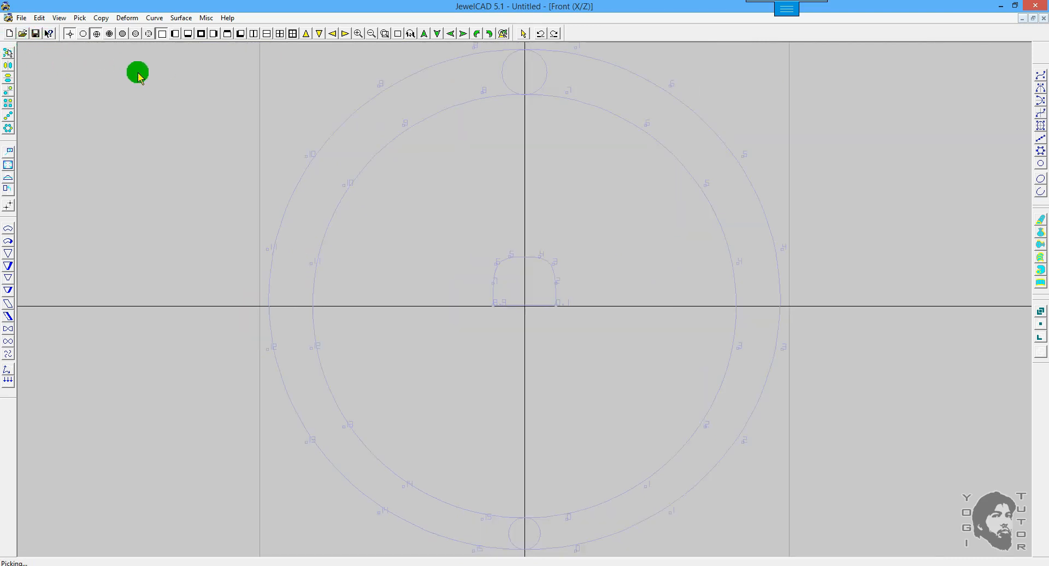
{"action": "key", "text": "Page_Down"}
{"action": "left_click", "coordinate": [36, 33]}
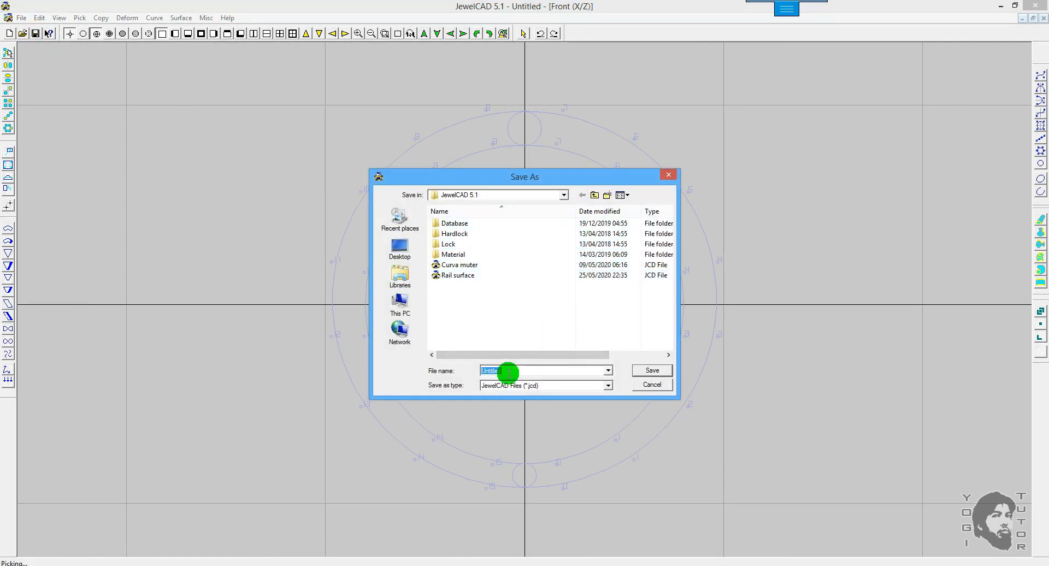
{"action": "type", "text": "Section"}
{"action": "type", "text": "1"}
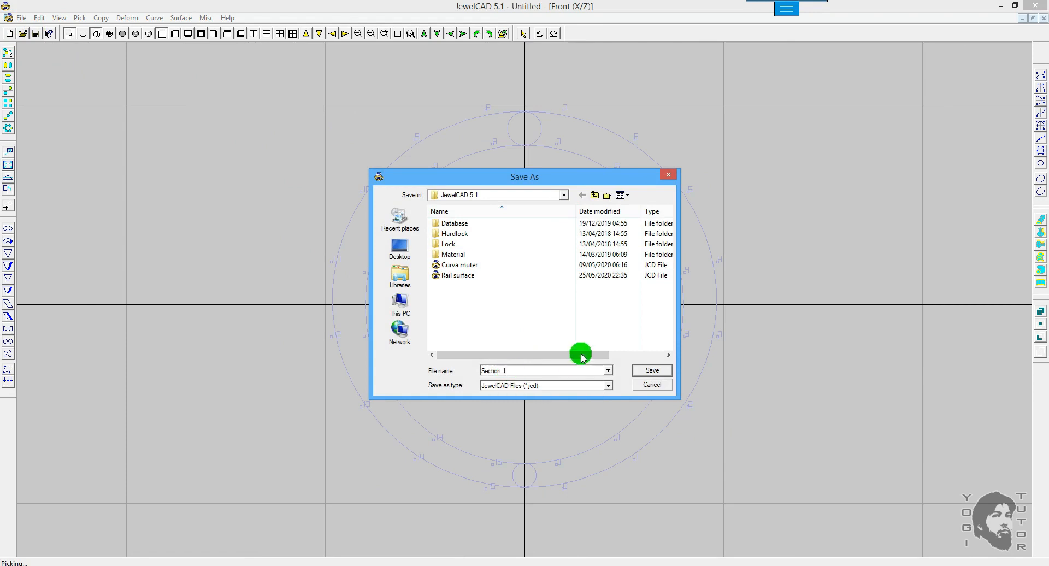
{"action": "left_click", "coordinate": [655, 371]}
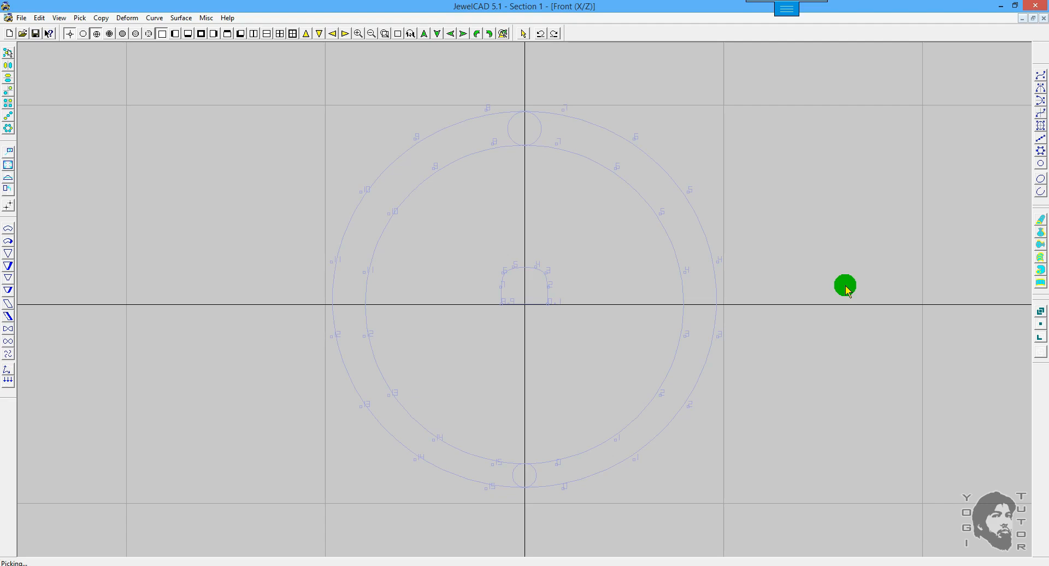
{"action": "scroll", "coordinate": [844, 285], "scroll_direction": "up", "scroll_amount": 1}
{"action": "scroll", "coordinate": [844, 285], "scroll_direction": "up", "scroll_amount": 1}
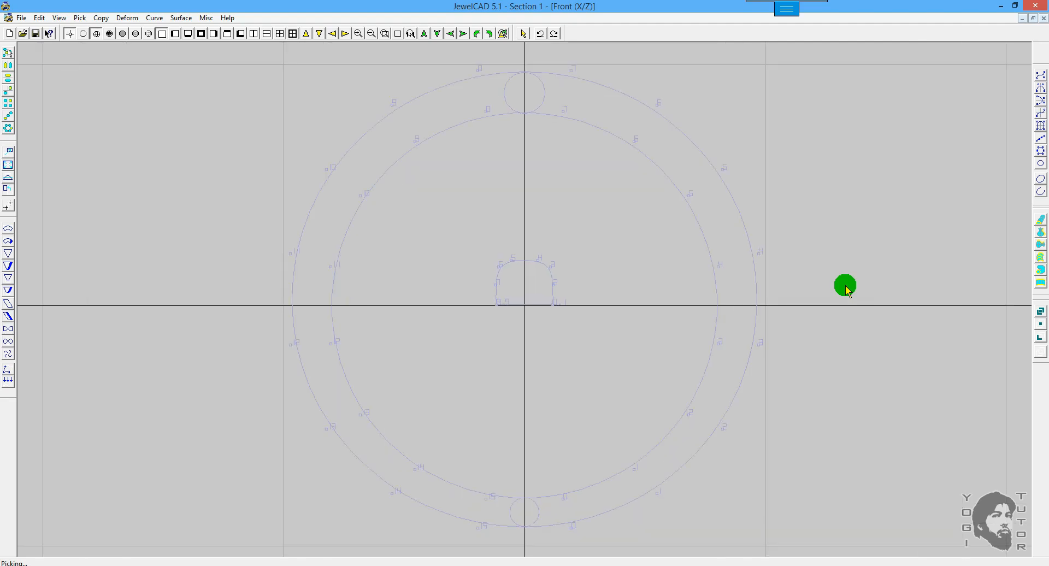